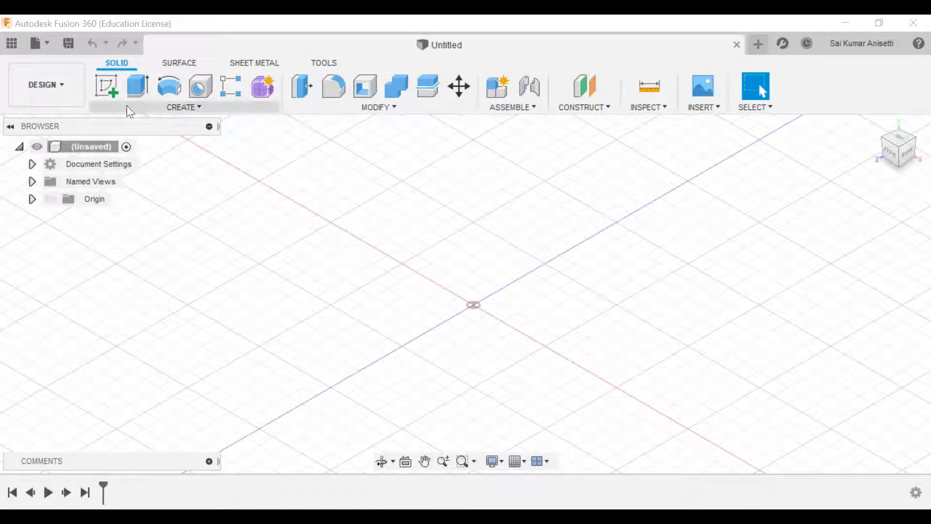
pyautogui.click(76, 86)
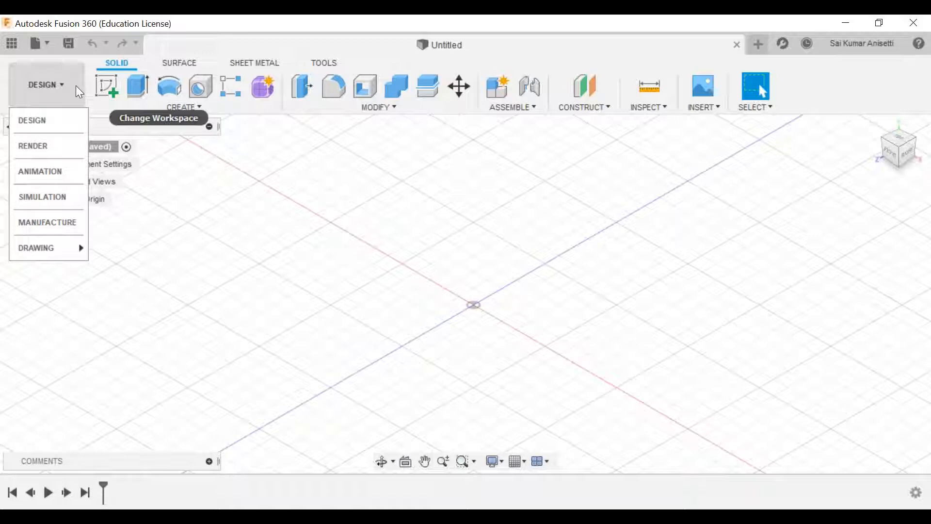
pyautogui.click(705, 37)
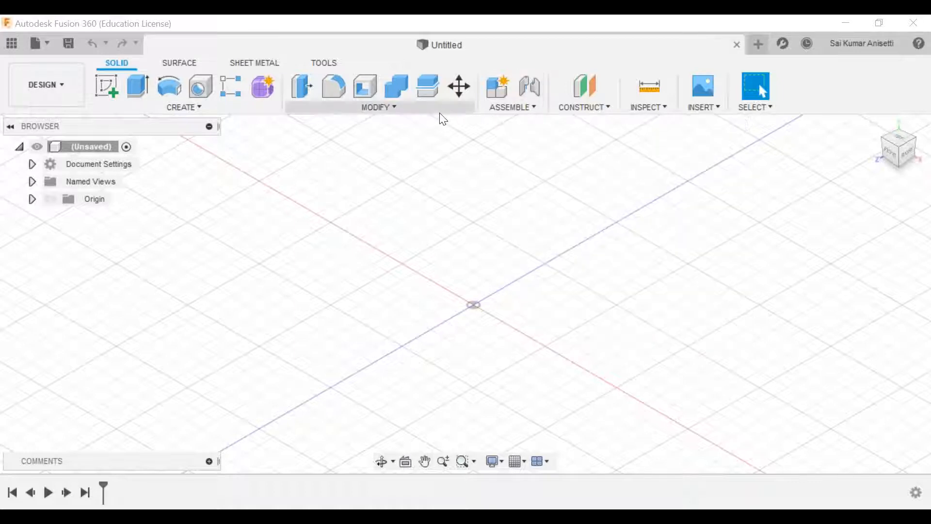
pyautogui.click(71, 86)
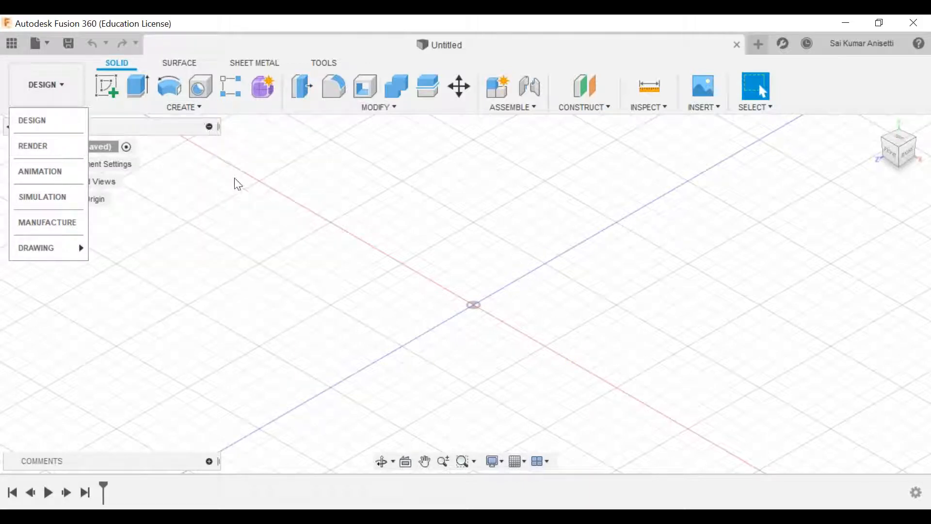
pyautogui.click(245, 176)
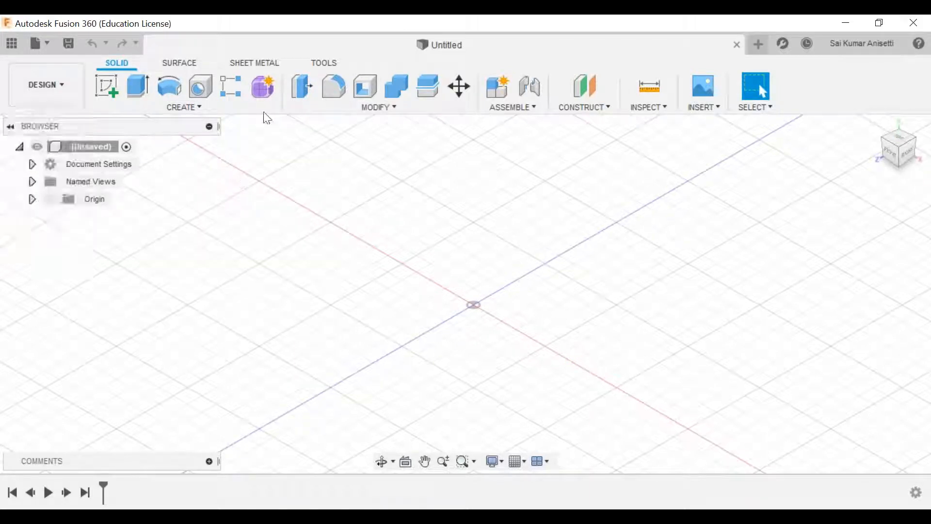
# Create an empty form feature and finish it to return to solid modelling
pyautogui.click(264, 86)
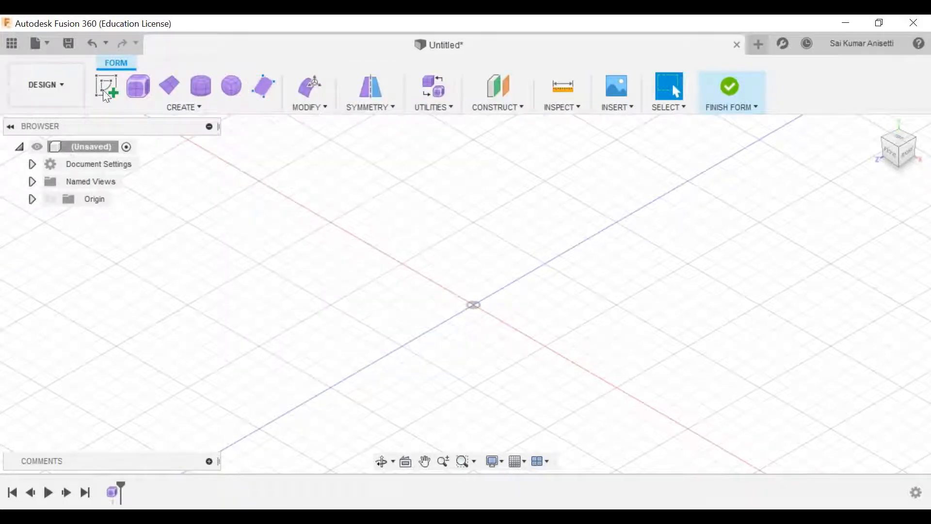
pyautogui.click(68, 96)
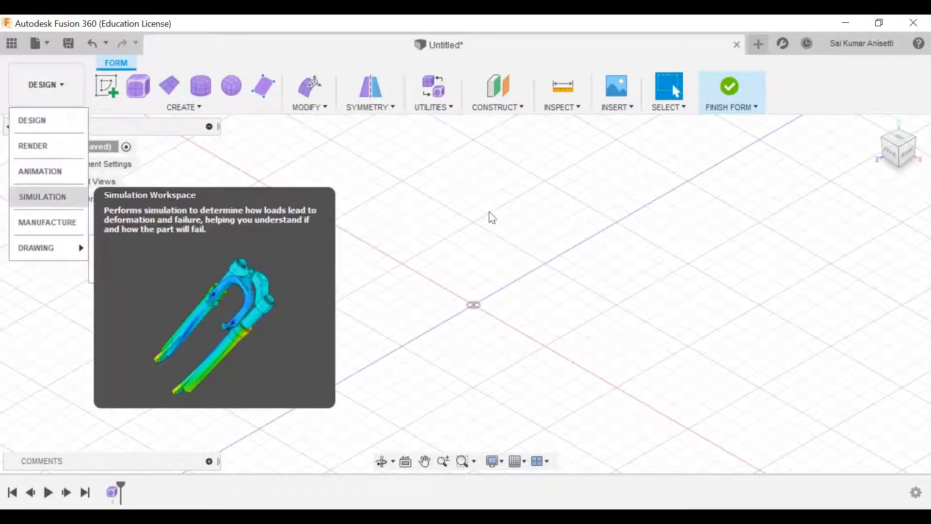
pyautogui.click(470, 216)
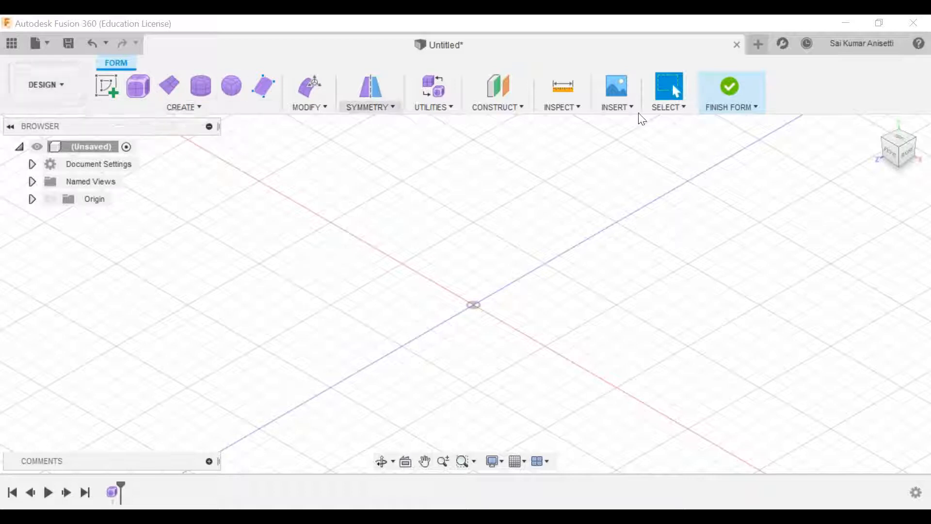
pyautogui.click(728, 86)
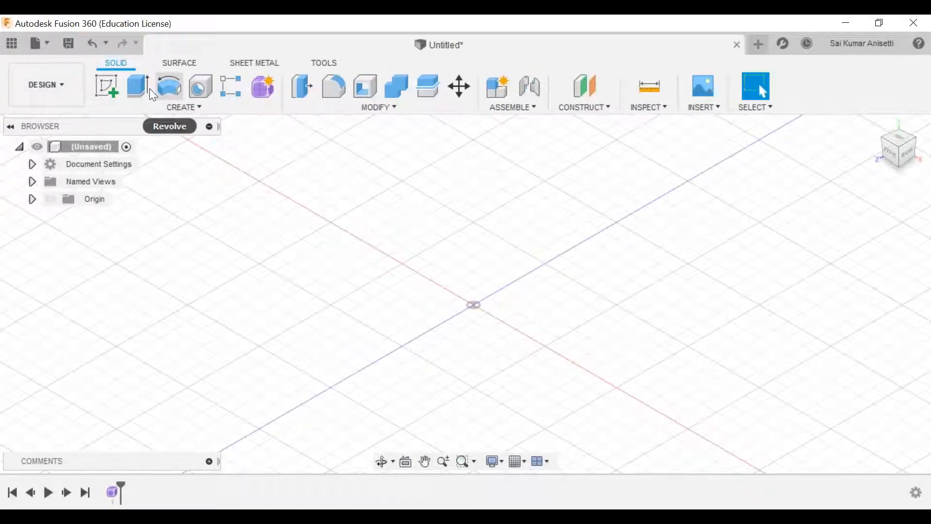
# Start a sketch on the YZ plane and draw two connected lines, each about 135 mm long, forming a shallow peak above the origin
pyautogui.click(111, 88)
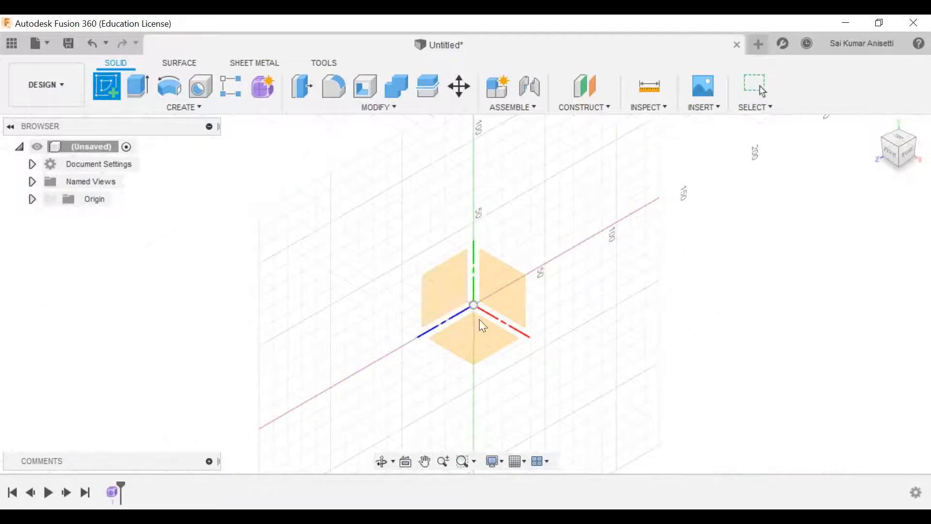
pyautogui.click(453, 282)
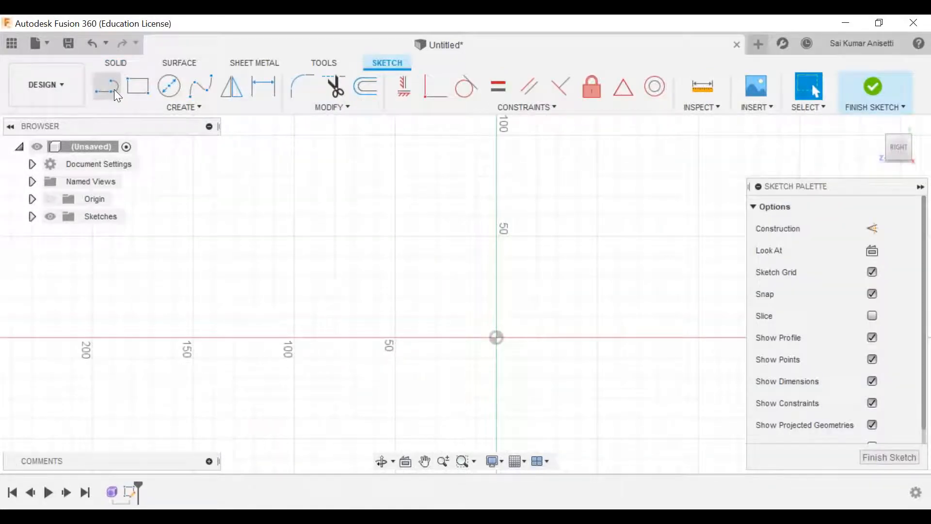
pyautogui.click(115, 89)
pyautogui.click(199, 323)
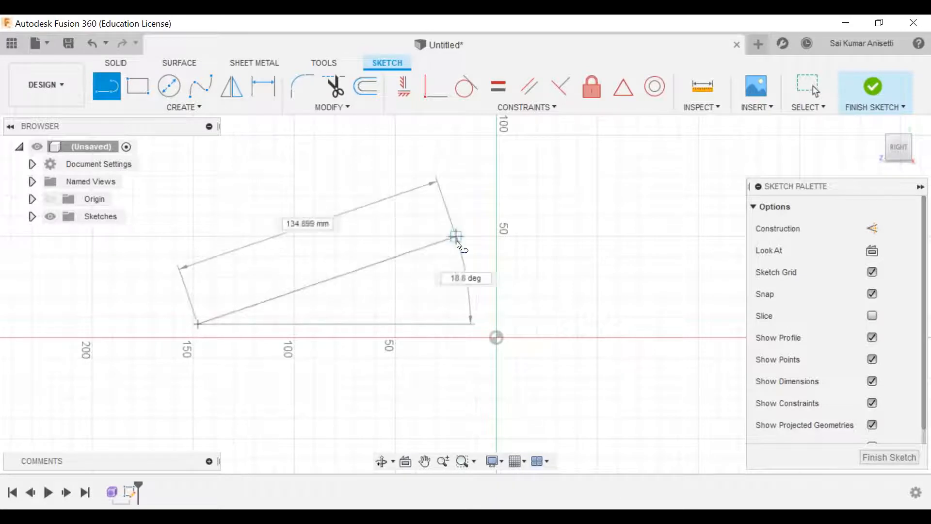
pyautogui.click(463, 241)
pyautogui.click(726, 323)
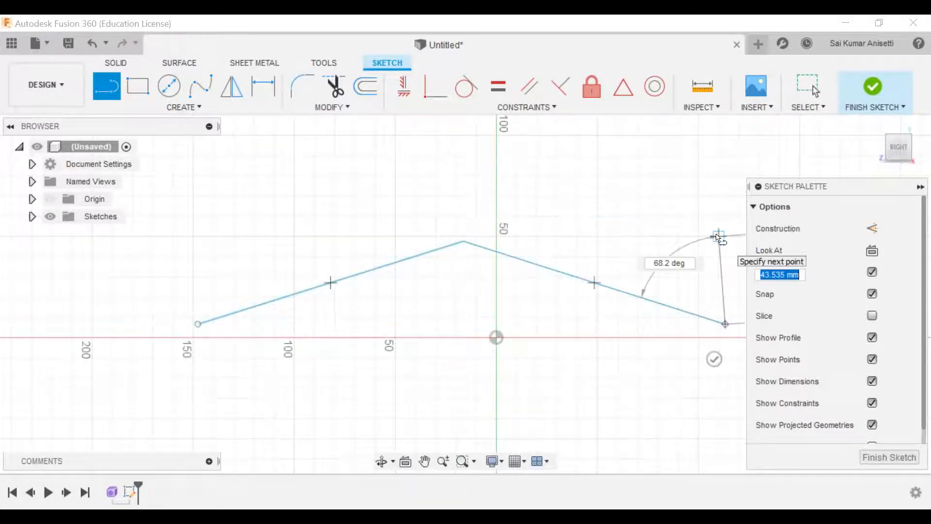
pyautogui.press('Escape')
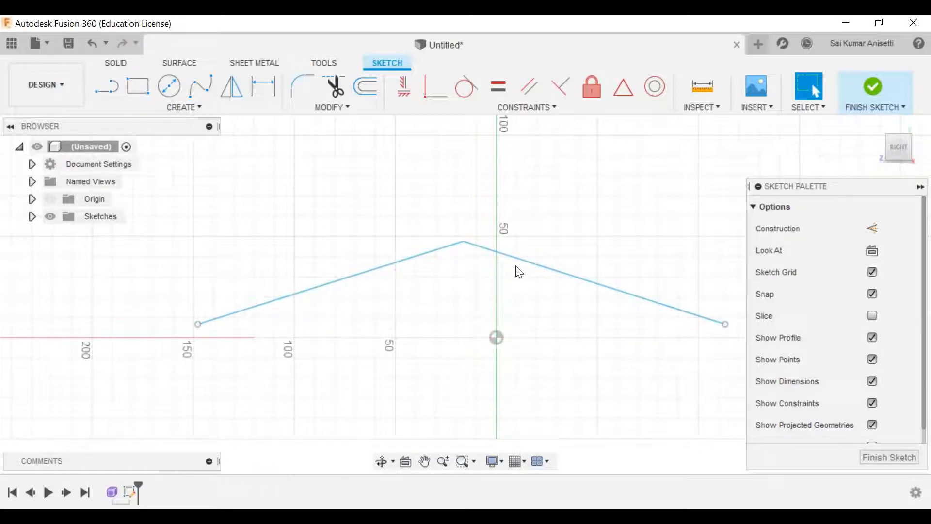
# Round the peak between the two sketch lines with a 135 mm fillet
pyautogui.moveTo(524, 328); pyautogui.dragTo(470, 325, button='middle')
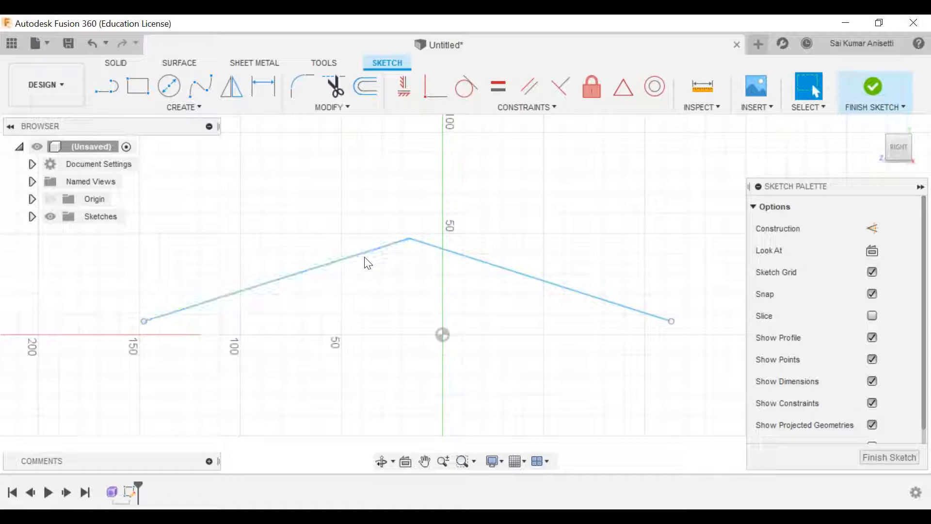
pyautogui.click(444, 256)
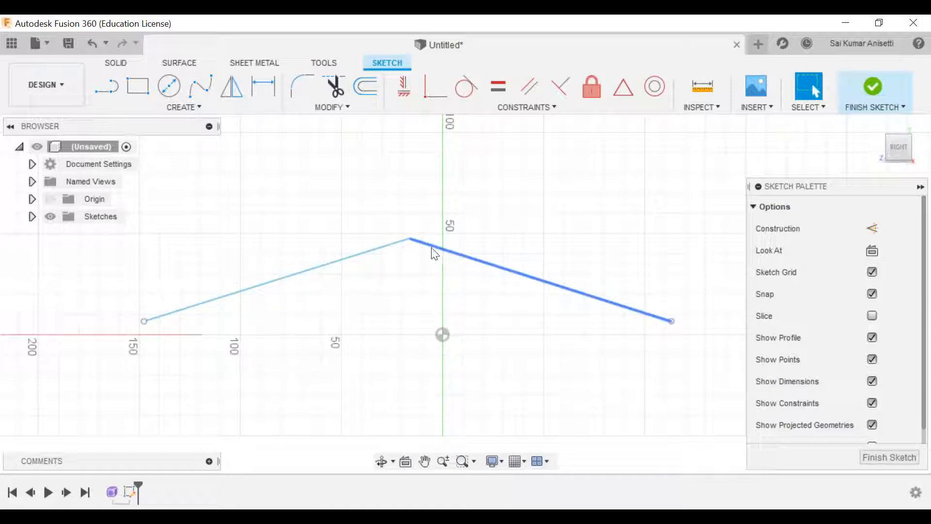
pyautogui.moveTo(411, 241)
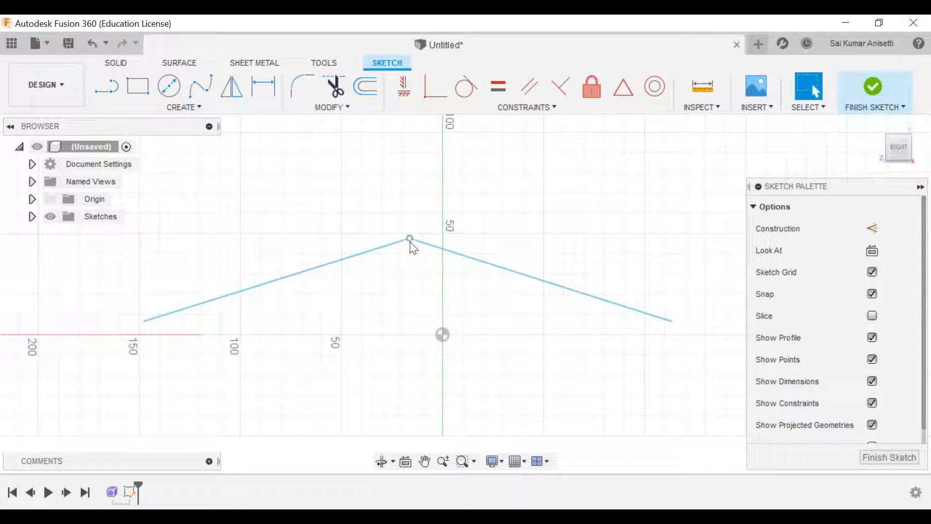
pyautogui.click(363, 251)
pyautogui.click(308, 82)
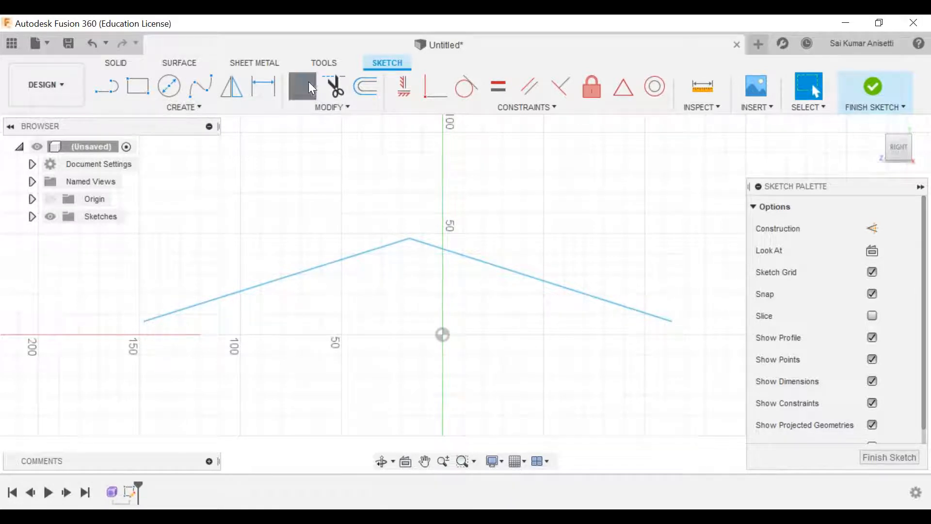
pyautogui.click(411, 241)
pyautogui.moveTo(410, 232); pyautogui.dragTo(410, 238)
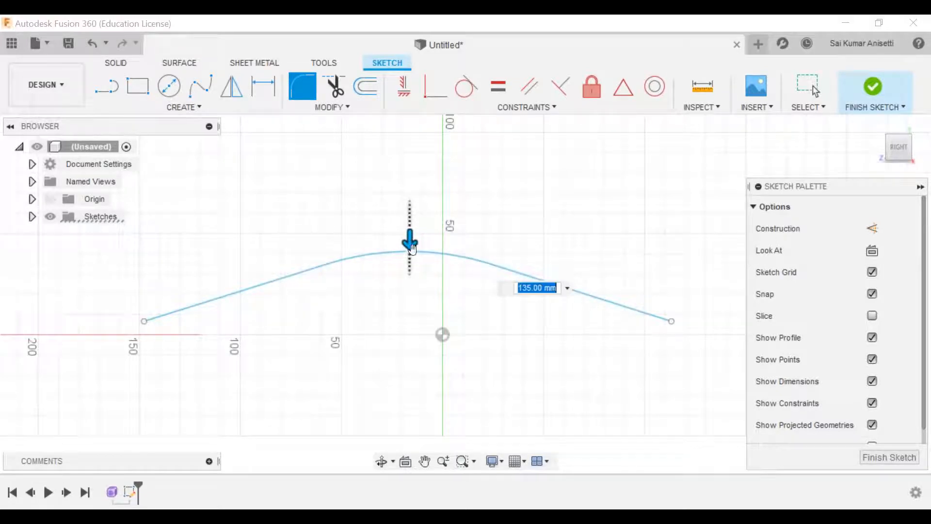
pyautogui.press('Return')
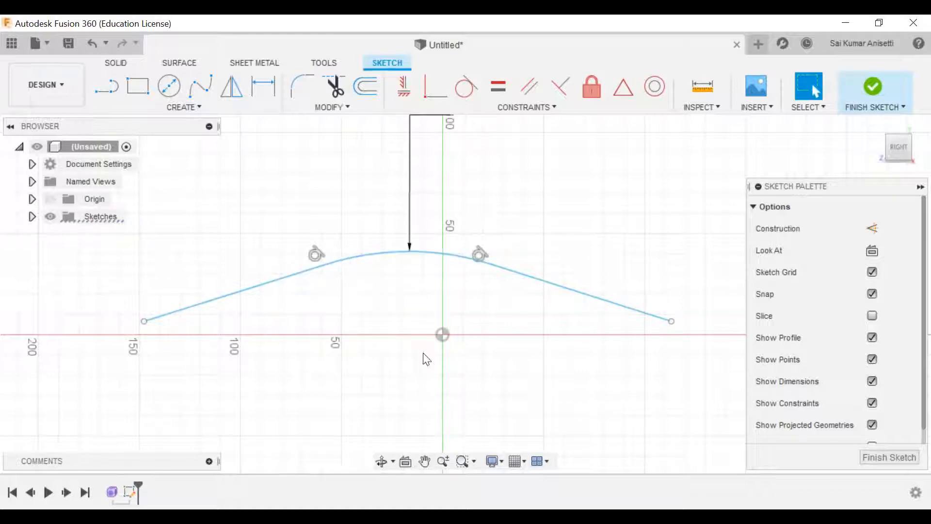
# Draw a second pair of connected lines forming a sharp-cornered peak below the filleted profile
pyautogui.click(108, 88)
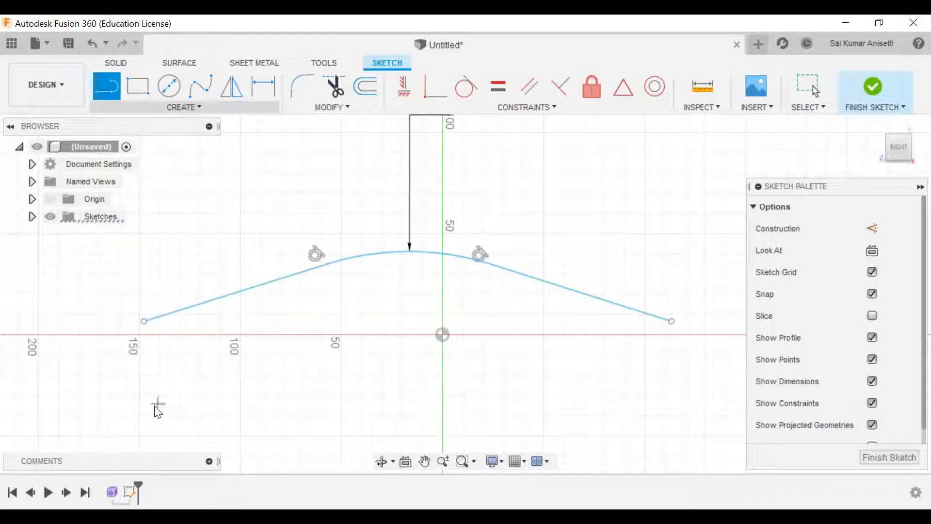
pyautogui.click(154, 406)
pyautogui.click(416, 349)
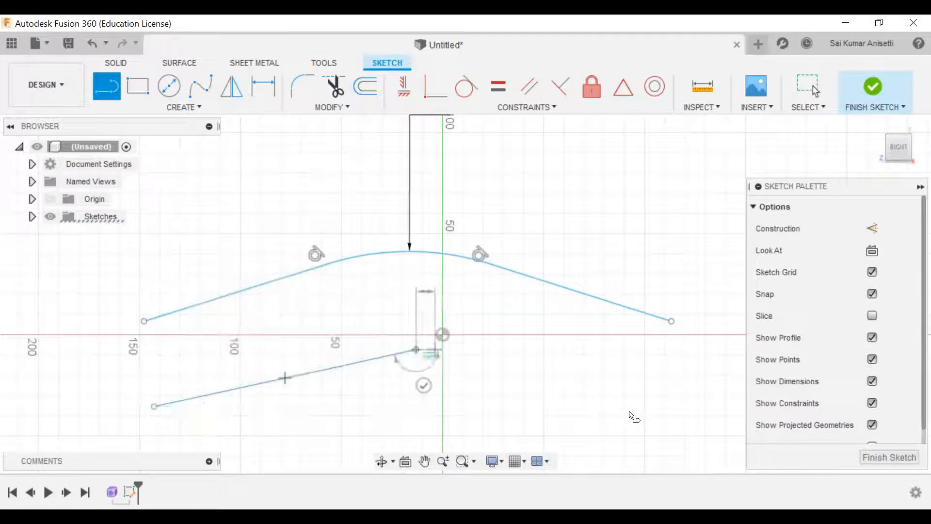
pyautogui.click(661, 425)
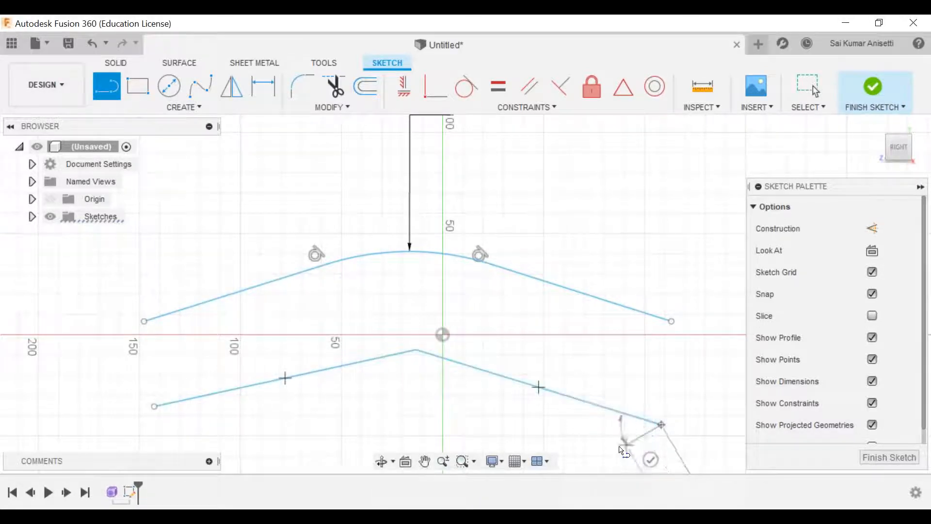
pyautogui.click(814, 90)
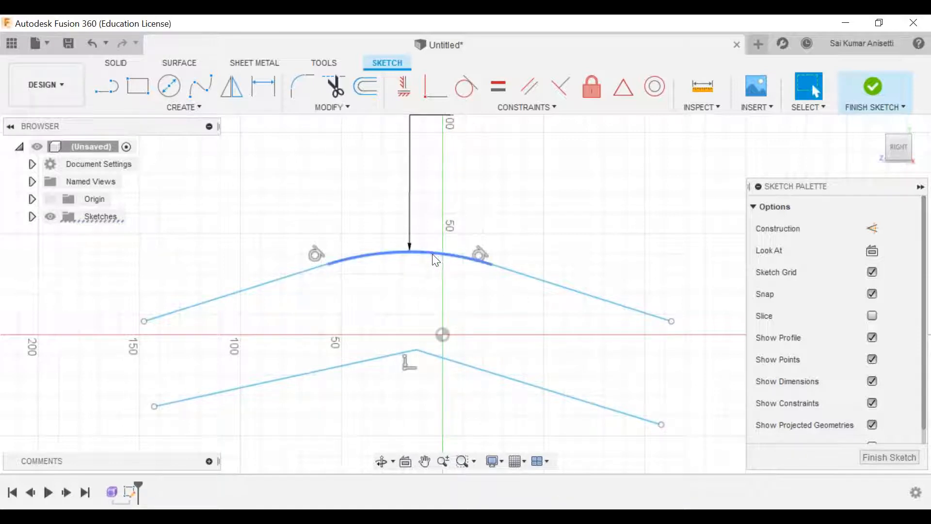
pyautogui.click(303, 272)
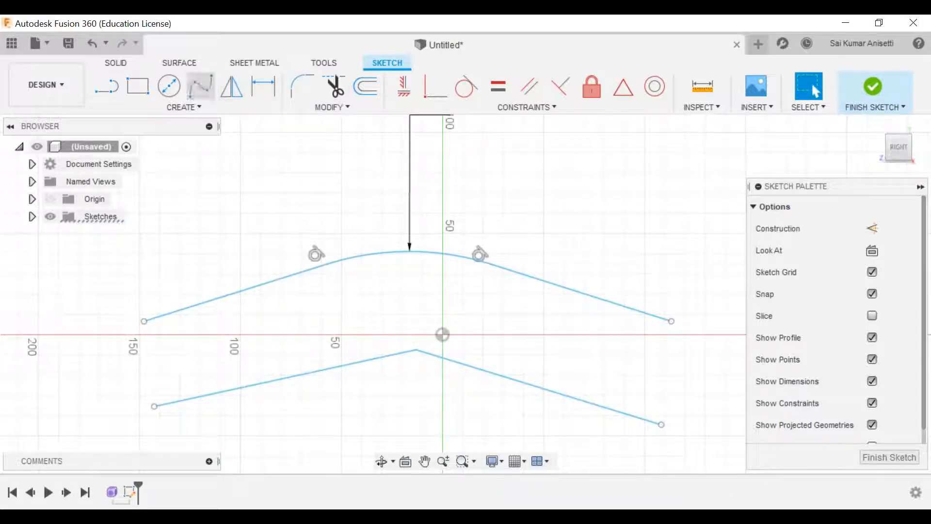
# Draw an arched fit point spline through four points above the filleted profile
pyautogui.click(200, 86)
pyautogui.click(139, 254)
pyautogui.click(295, 198)
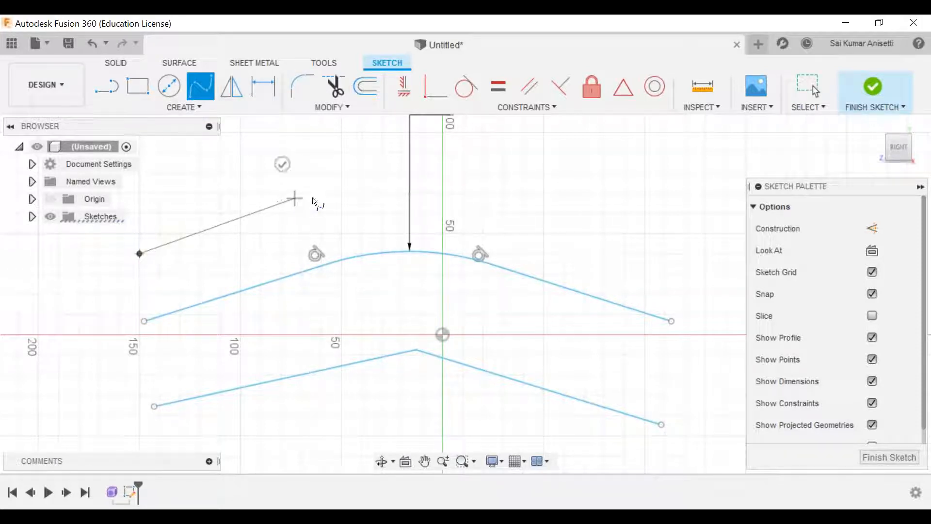
pyautogui.click(483, 193)
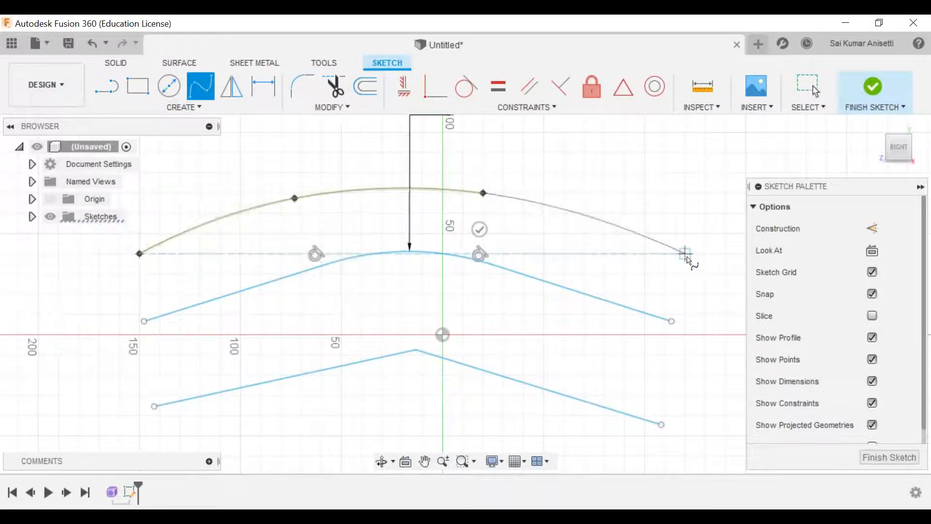
pyautogui.click(686, 253)
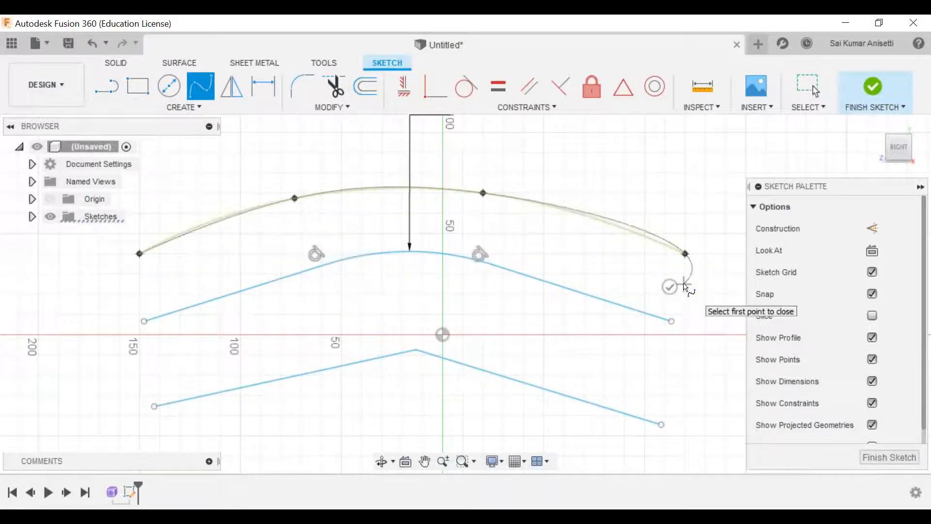
pyautogui.click(669, 287)
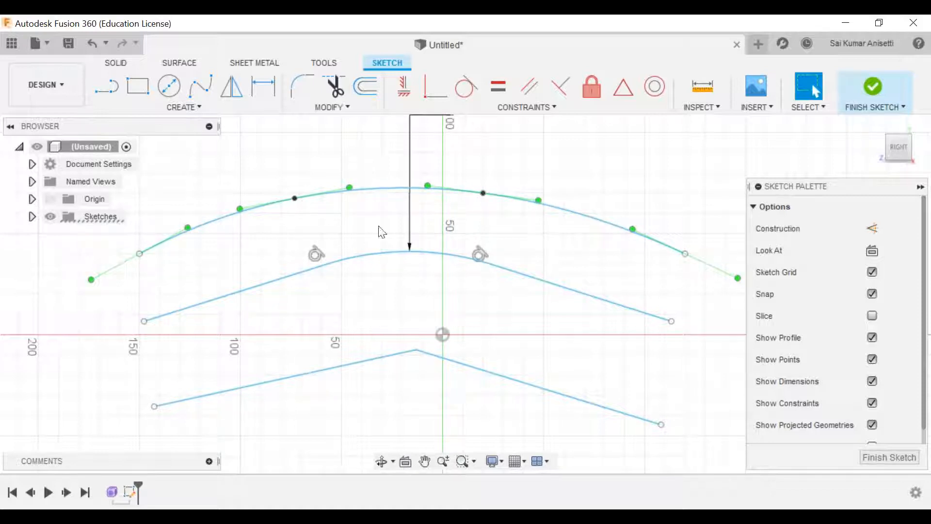
# Examine the spline's curvature and handles against the filleted and sharp-cornered line profiles
pyautogui.click(201, 225)
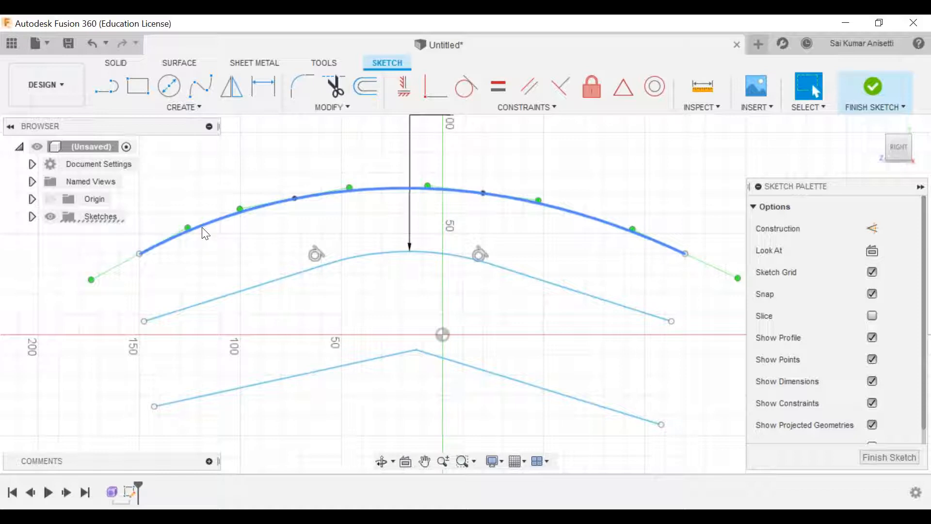
pyautogui.click(174, 246)
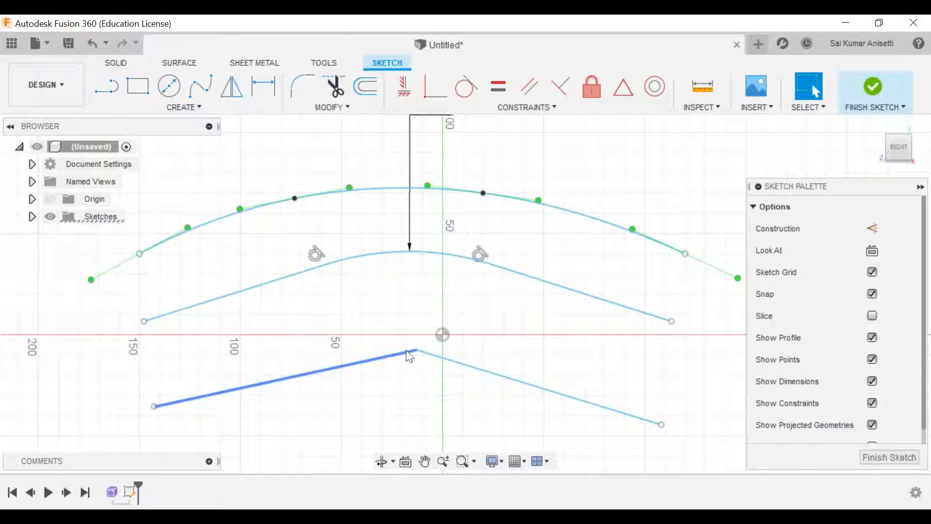
pyautogui.moveTo(415, 351)
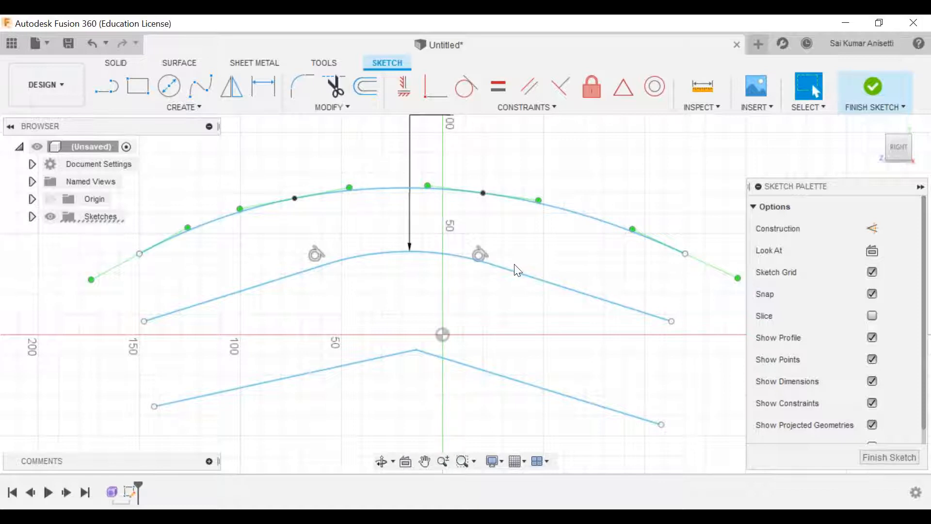
pyautogui.moveTo(517, 260); pyautogui.dragTo(507, 248, button='middle')
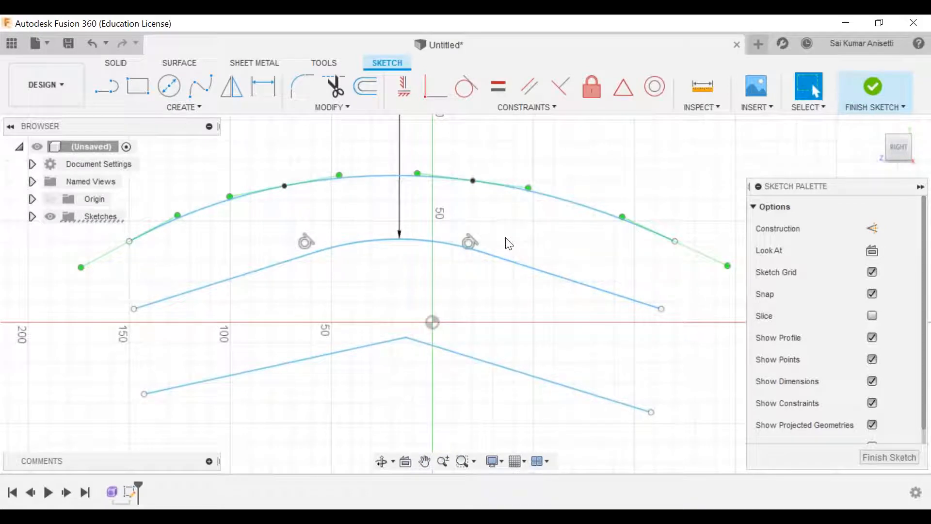
pyautogui.click(392, 179)
pyautogui.moveTo(502, 211); pyautogui.dragTo(505, 236, button='middle')
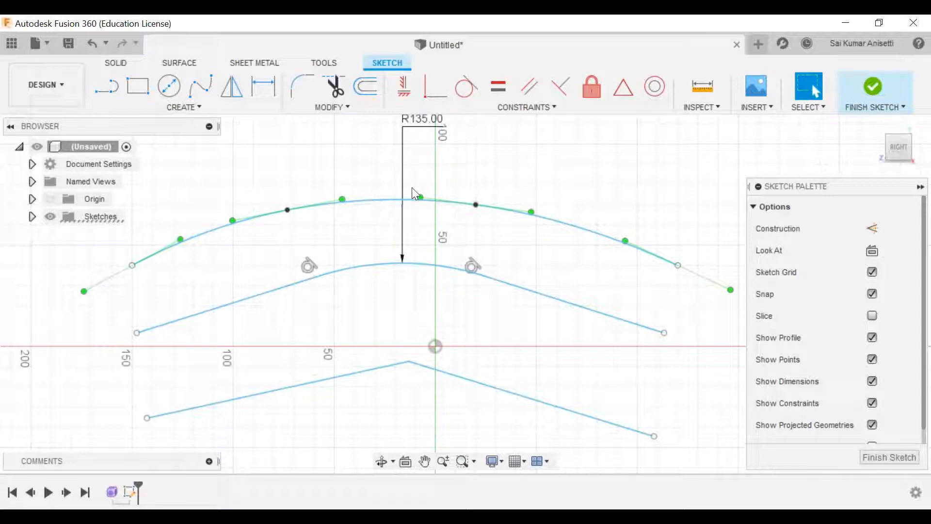
pyautogui.moveTo(396, 209); pyautogui.dragTo(364, 270, button='middle')
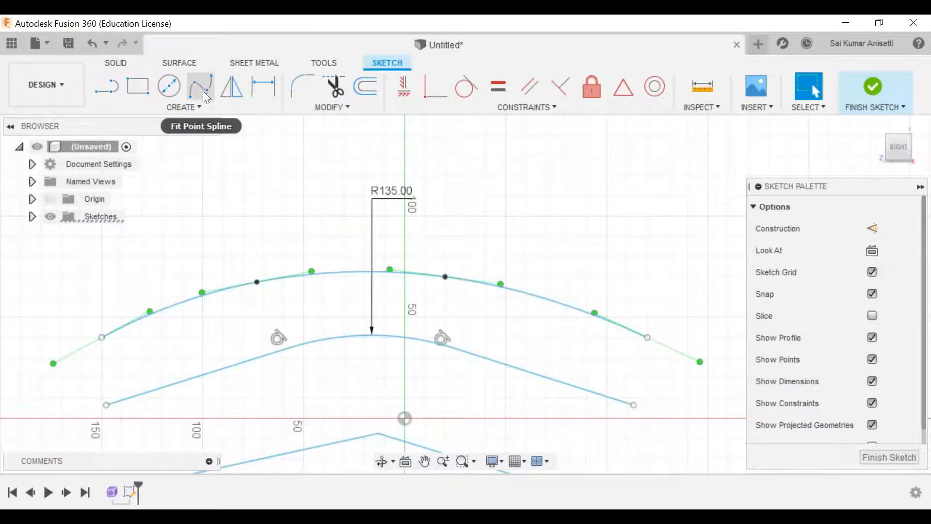
# Draw a control point spline with six control points above the arched fit point spline
pyautogui.click(197, 106)
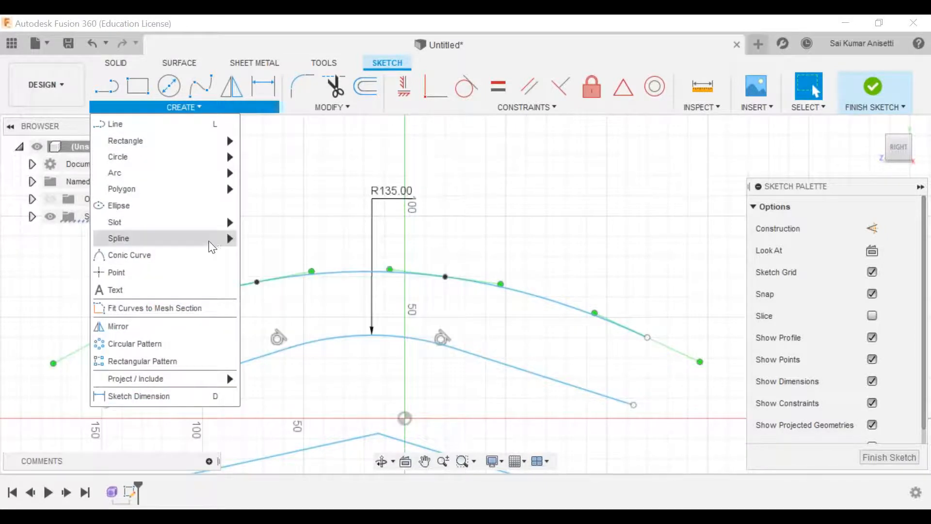
pyautogui.moveTo(210, 239)
pyautogui.click(267, 255)
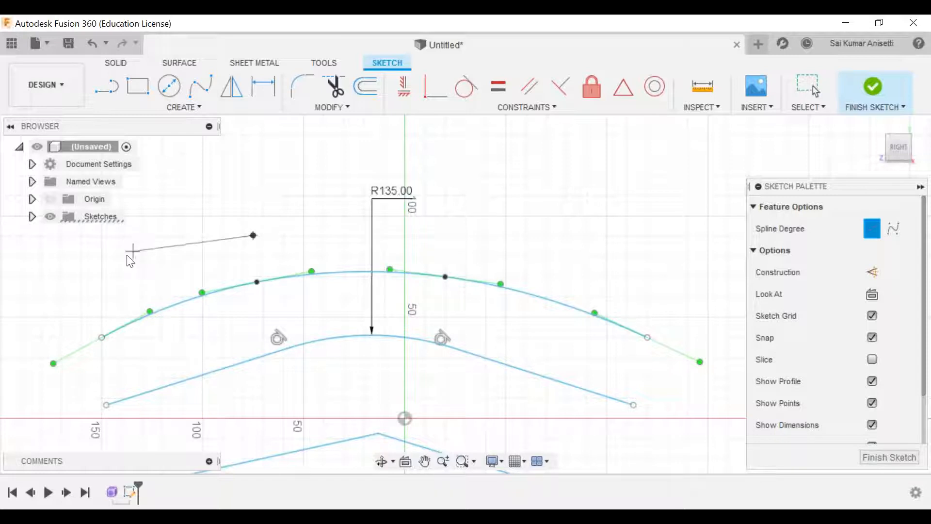
pyautogui.click(81, 277)
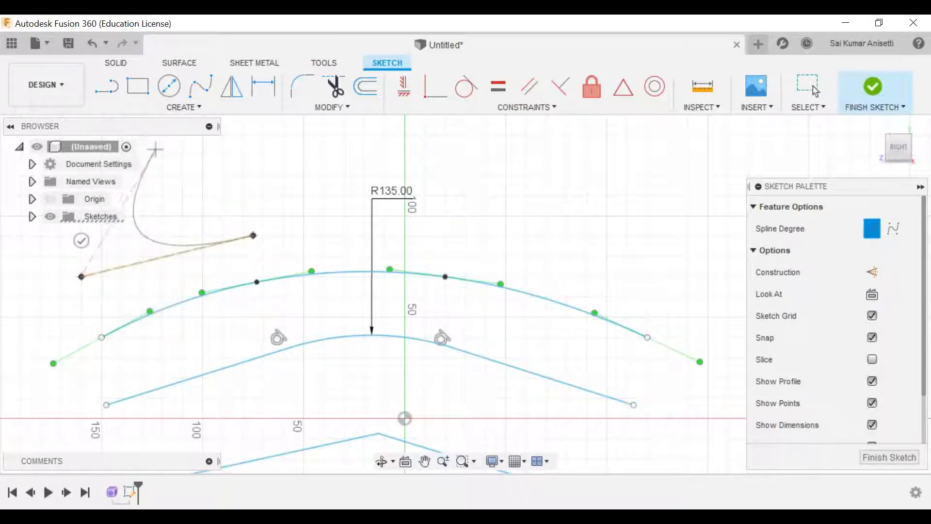
pyautogui.click(253, 147)
pyautogui.click(547, 155)
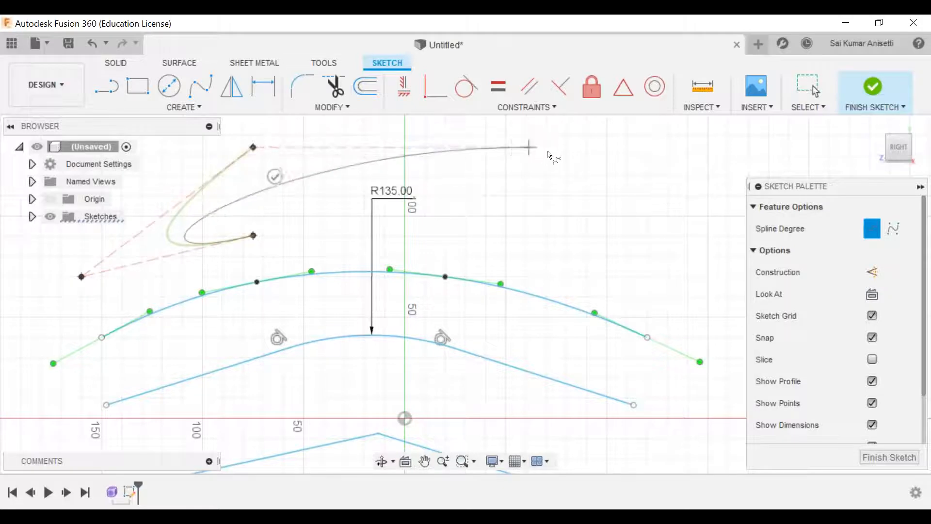
pyautogui.click(676, 235)
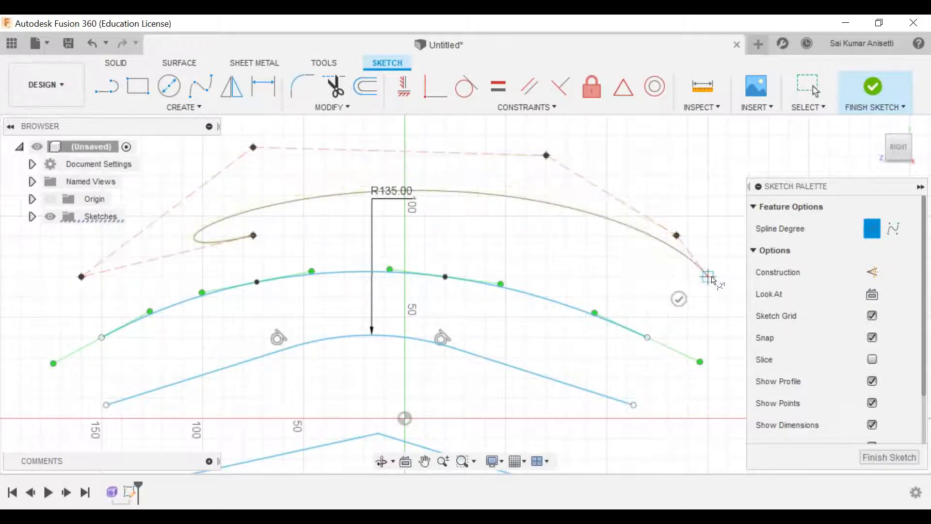
pyautogui.doubleClick(708, 276)
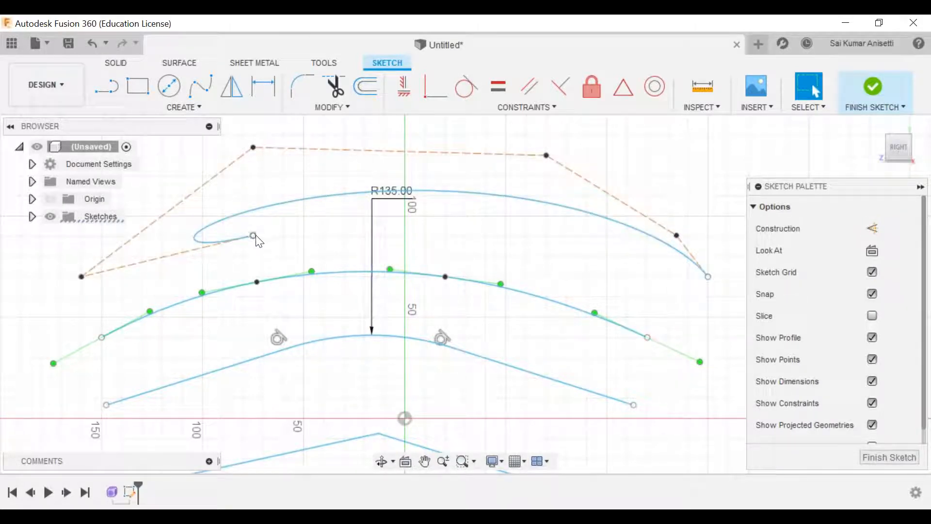
# Reshape the control point spline into a smooth arch by repositioning its start point and neighbouring control point
pyautogui.moveTo(253, 235); pyautogui.dragTo(76, 281)
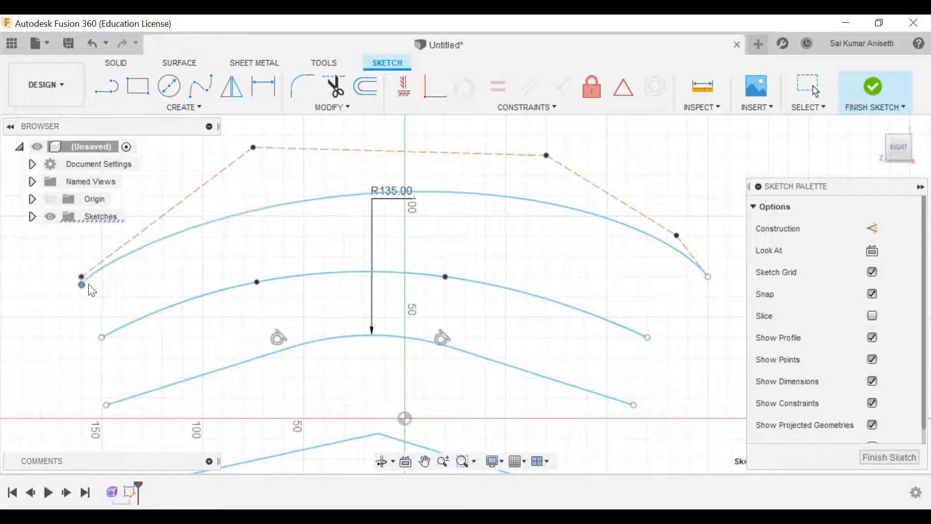
pyautogui.hotkey('ctrl', 'z')
pyautogui.moveTo(253, 235); pyautogui.dragTo(199, 184)
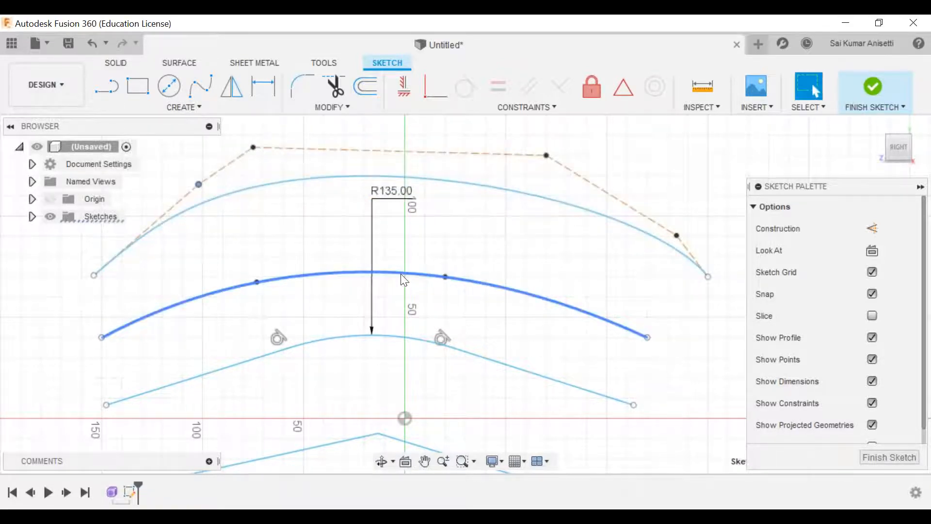
# Adjust the tangent handle at the fit point spline's right interior point and level the top line of the control polygon above
pyautogui.click(473, 285)
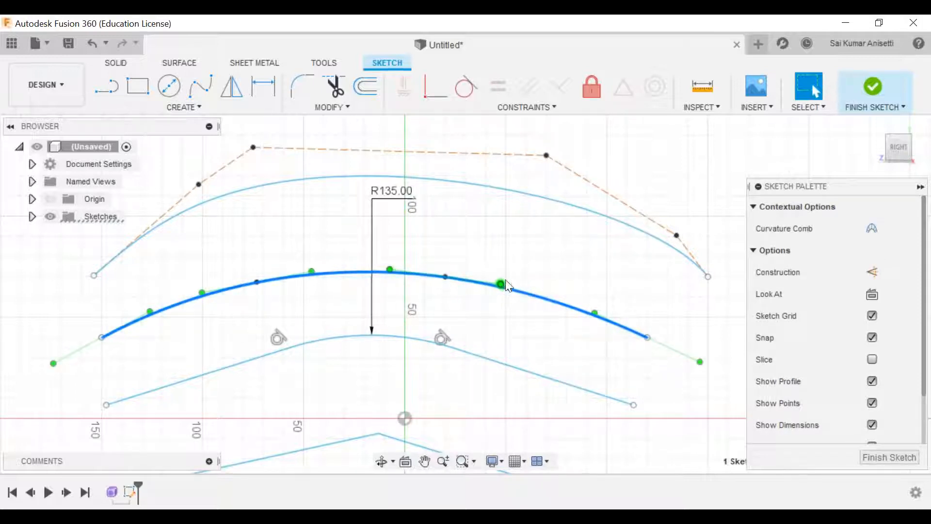
pyautogui.moveTo(501, 283)
pyautogui.mouseDown()
pyautogui.moveTo(502, 272)
pyautogui.moveTo(503, 286)
pyautogui.mouseUp()
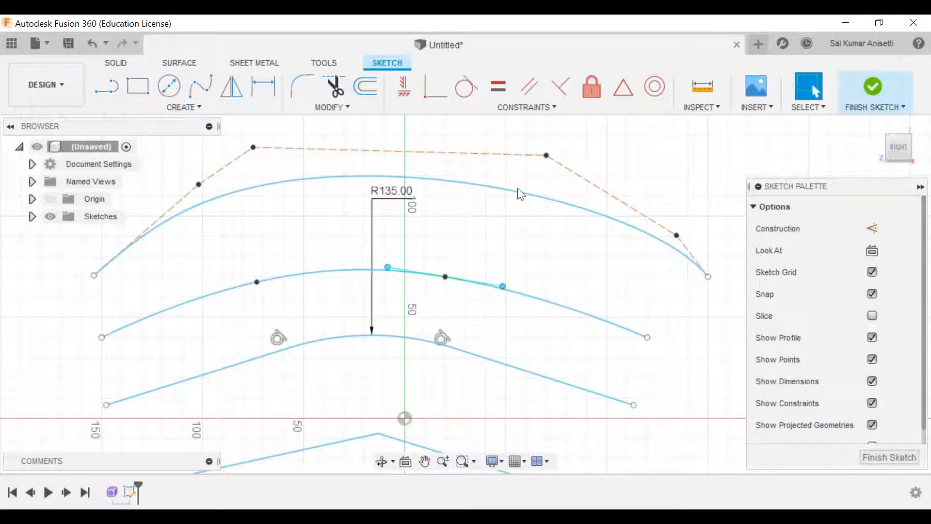
pyautogui.click(545, 159)
pyautogui.click(548, 157)
pyautogui.moveTo(548, 159); pyautogui.dragTo(550, 147)
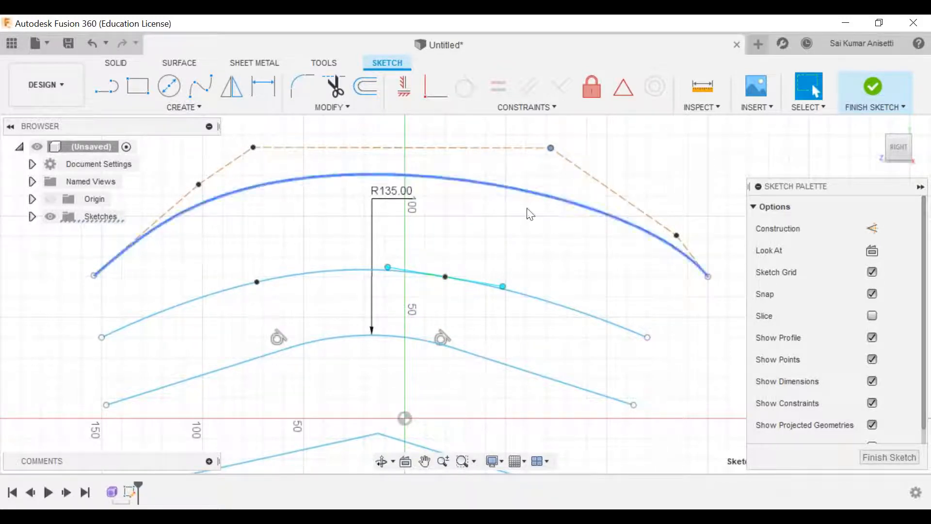
# Raise the control point spline's control point nearest its right end slightly
pyautogui.click(489, 185)
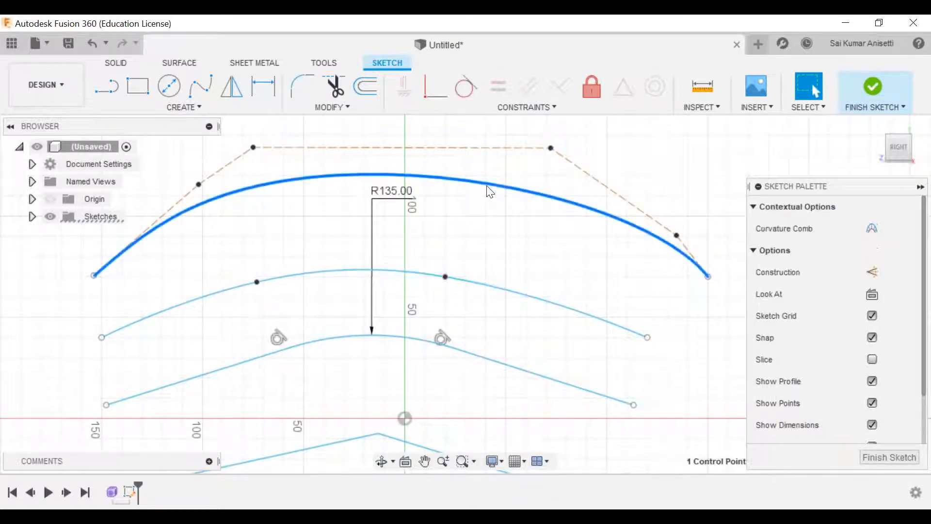
pyautogui.click(500, 148)
pyautogui.click(578, 168)
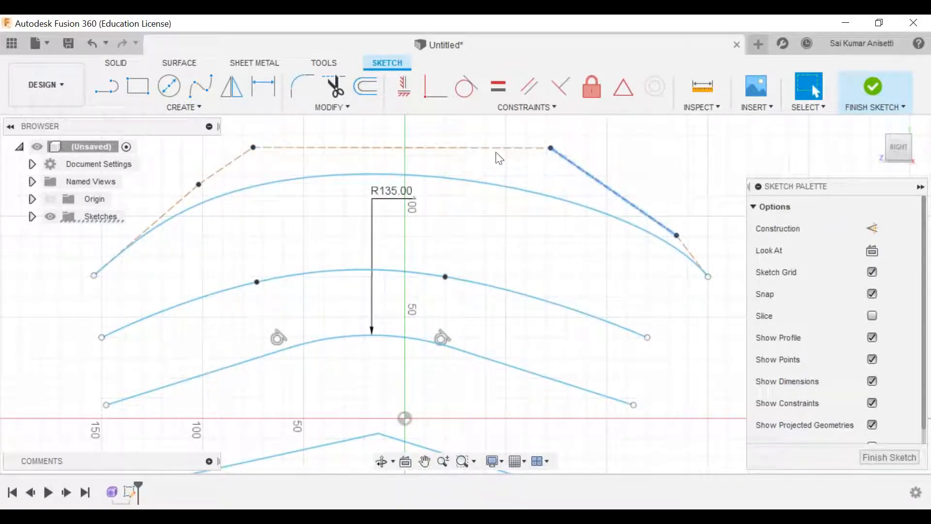
pyautogui.click(677, 235)
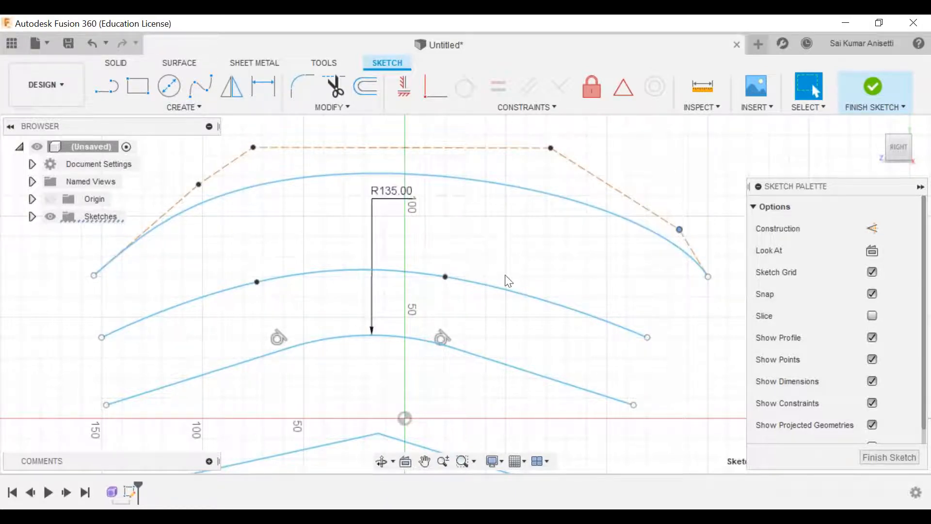
# Finish the sketch containing the sharp-cornered, filleted, fit point and control point profiles
pyautogui.scroll(-4, 506, 275)
pyautogui.moveTo(515, 296); pyautogui.dragTo(464, 294, button='middle')
pyautogui.scroll(1, 258, 236)
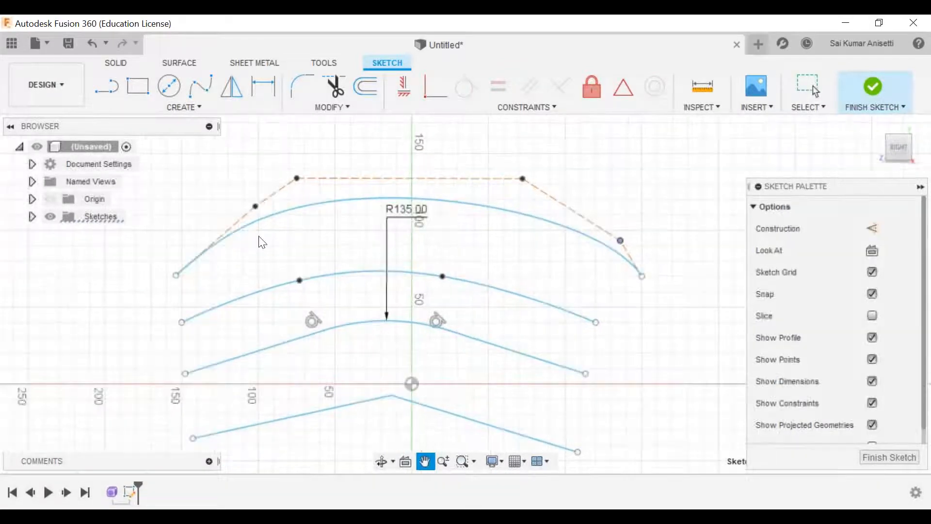
pyautogui.press('Escape')
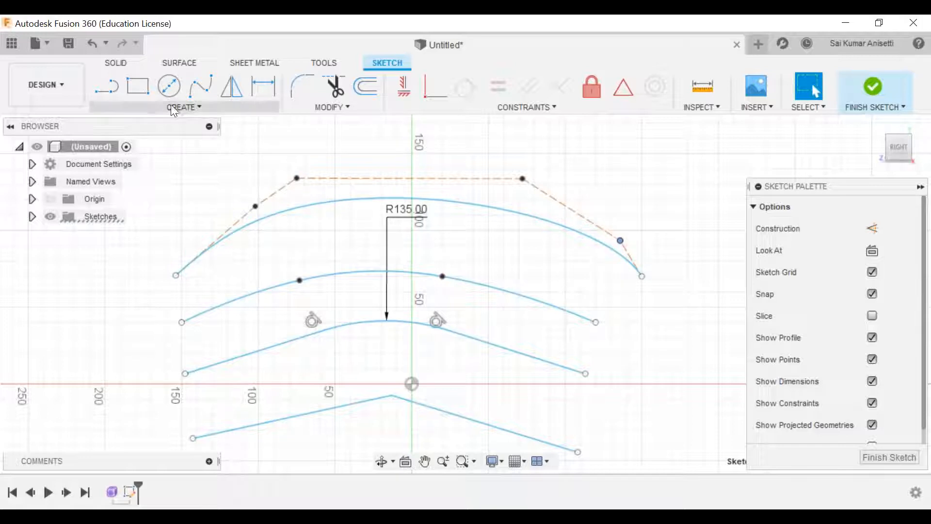
pyautogui.click(871, 92)
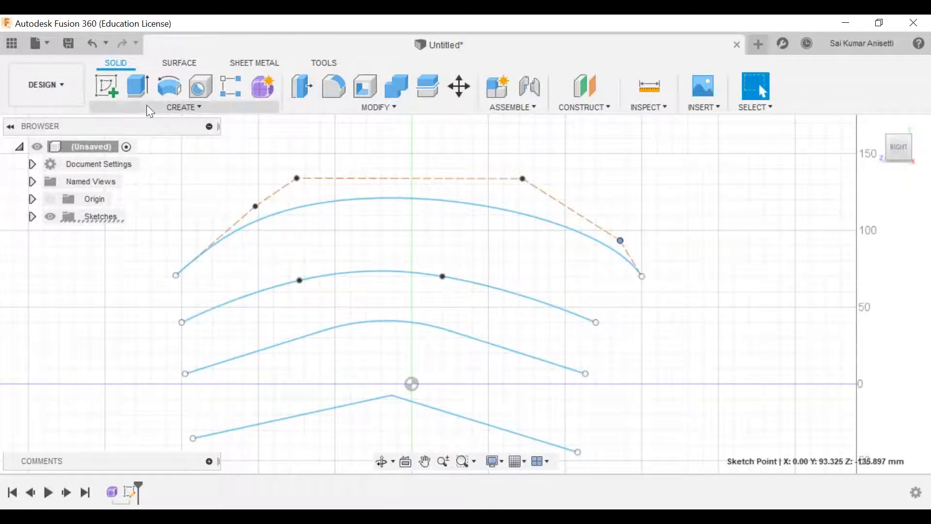
pyautogui.click(185, 63)
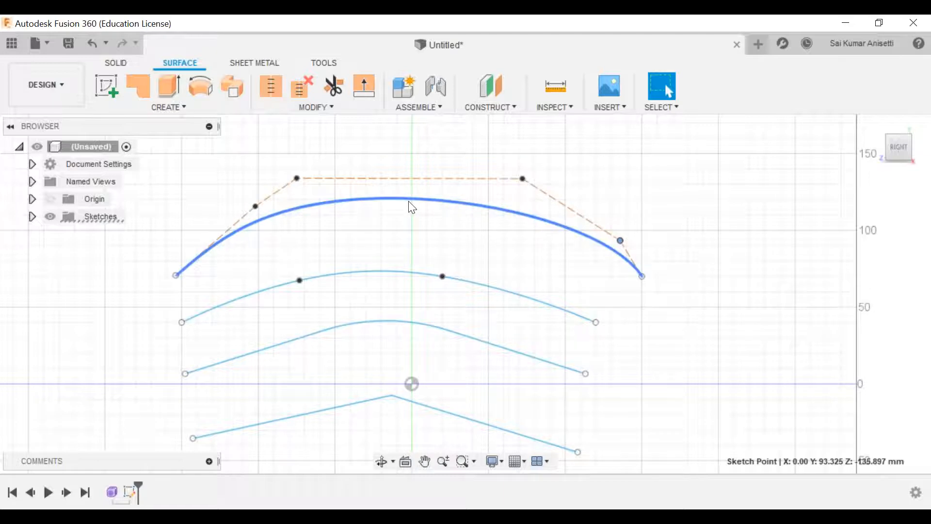
pyautogui.click(441, 200)
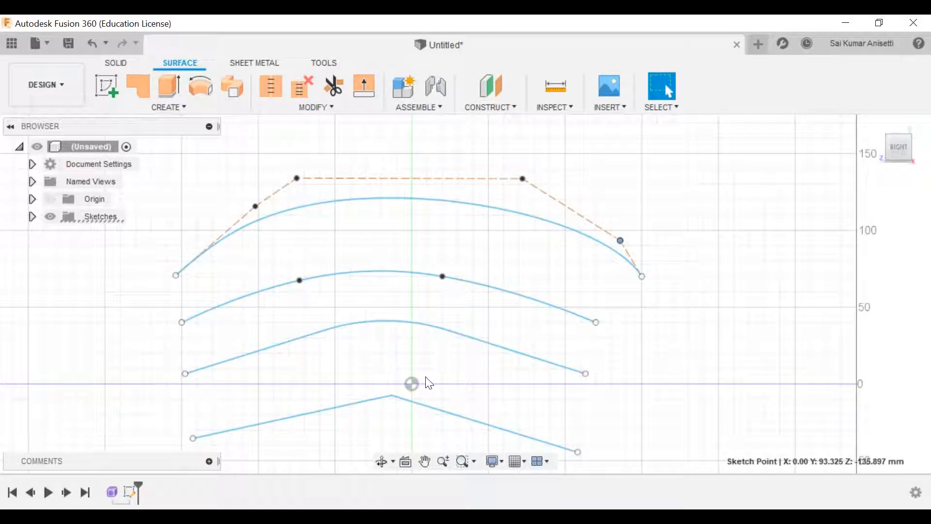
pyautogui.click(302, 229)
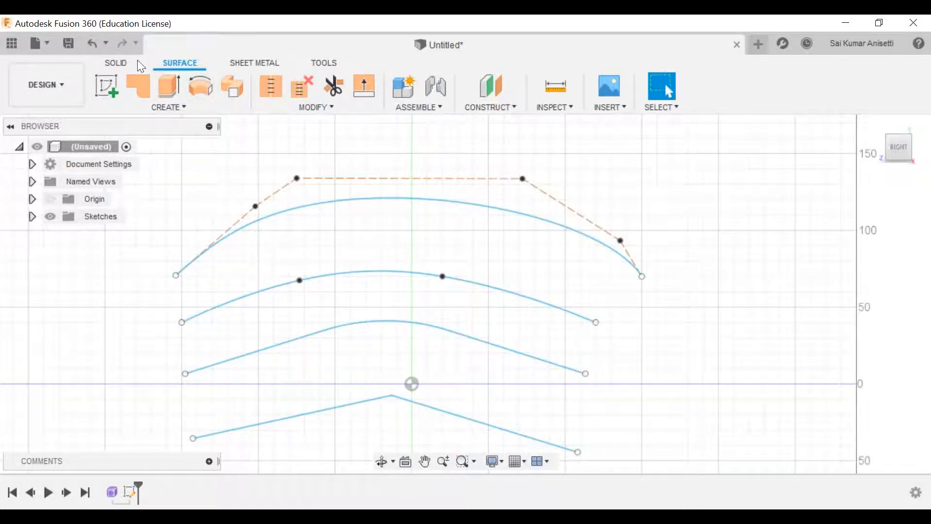
# Create a new form and hide Sketch1
pyautogui.click(116, 62)
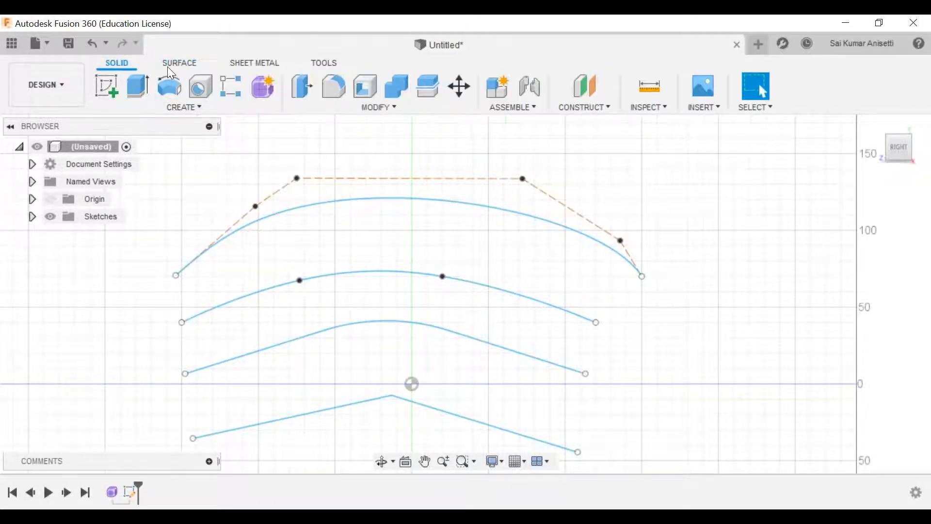
pyautogui.click(261, 89)
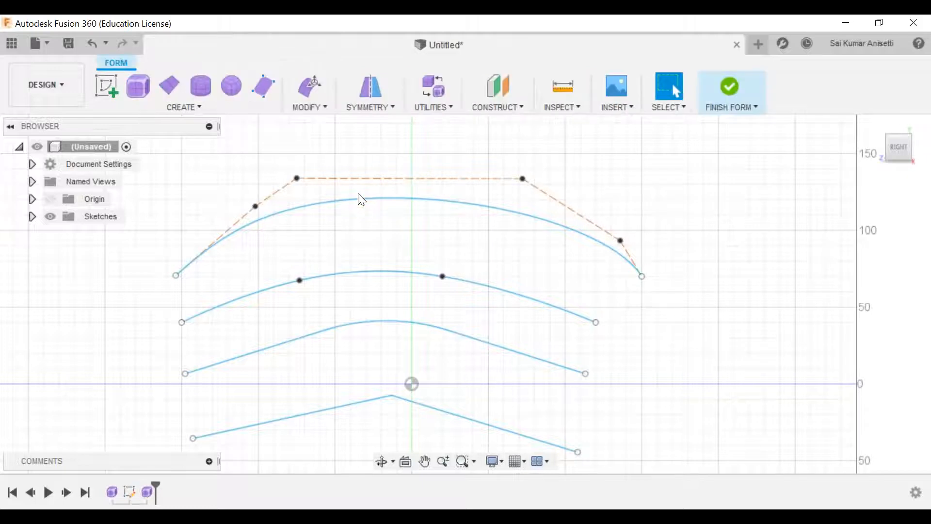
pyautogui.click(32, 216)
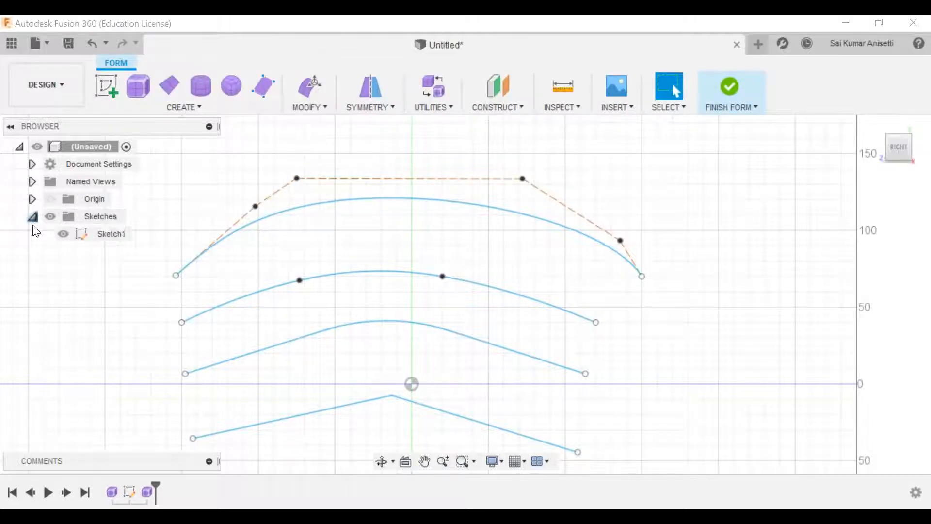
pyautogui.click(62, 234)
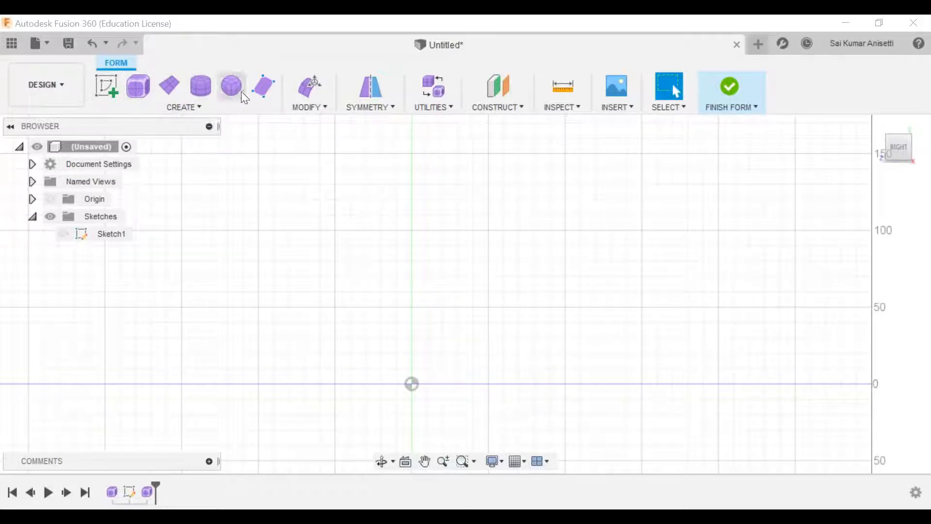
pyautogui.click(203, 110)
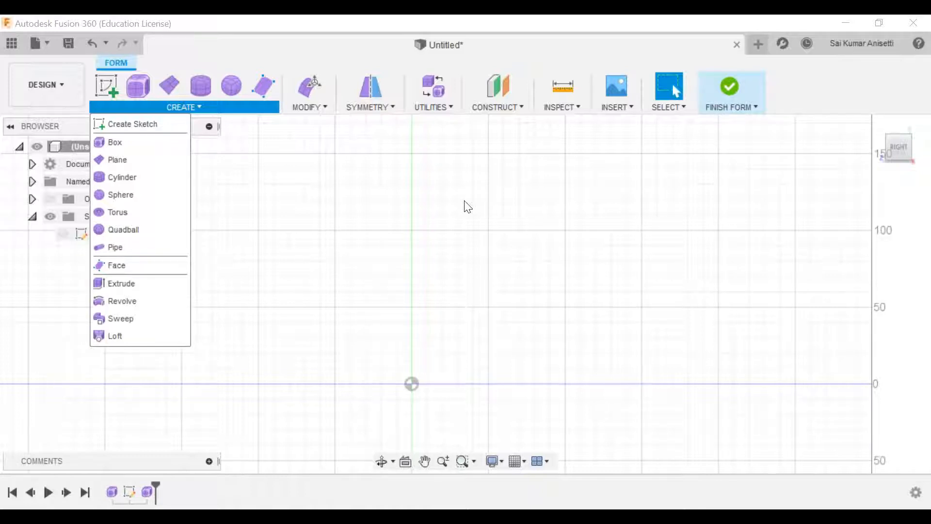
pyautogui.click(328, 167)
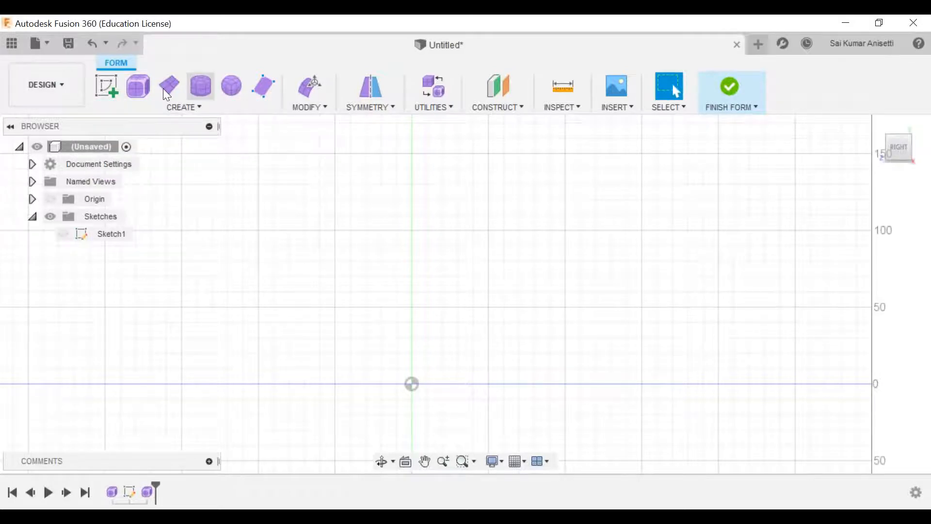
pyautogui.moveTo(446, 248); pyautogui.dragTo(462, 198, button='middle')
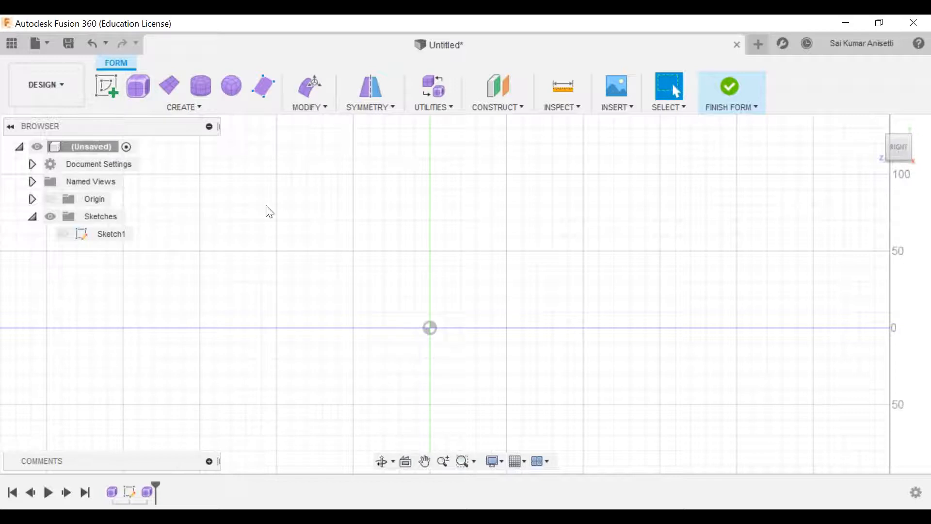
# Create a centre-type form box at the origin on the horizontal plane with a 100 mm by 100 mm base
pyautogui.click(142, 93)
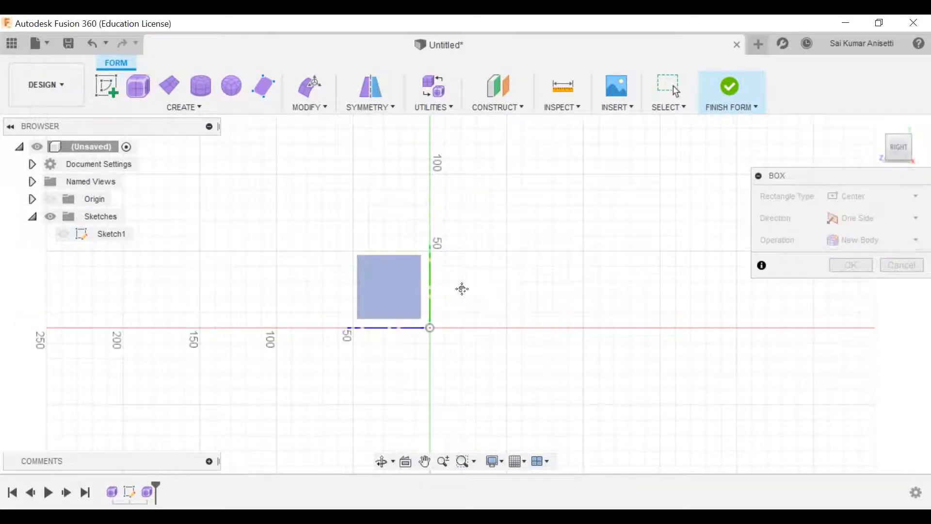
pyautogui.click(876, 124)
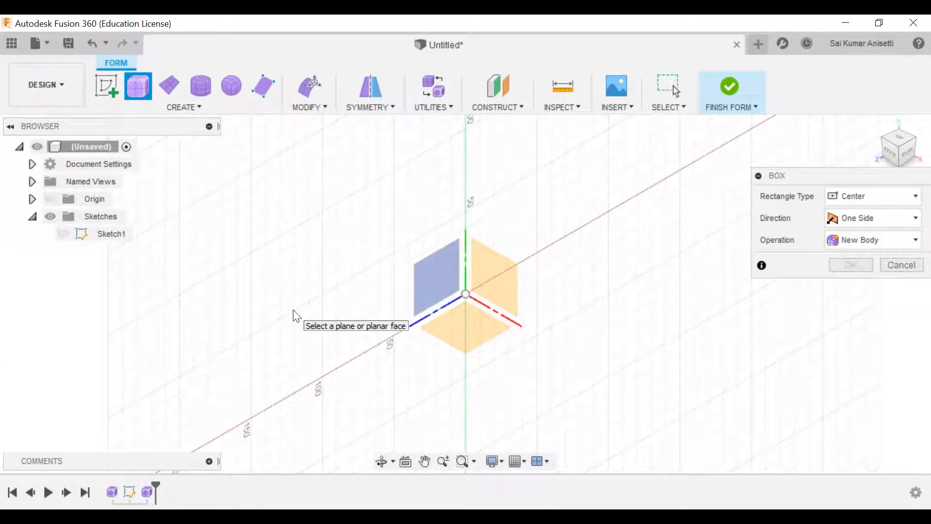
pyautogui.click(467, 327)
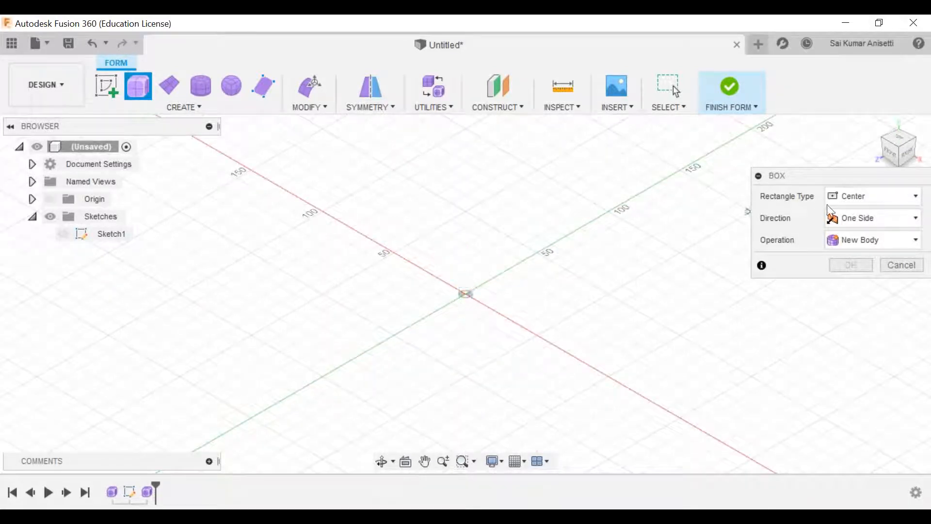
pyautogui.click(865, 195)
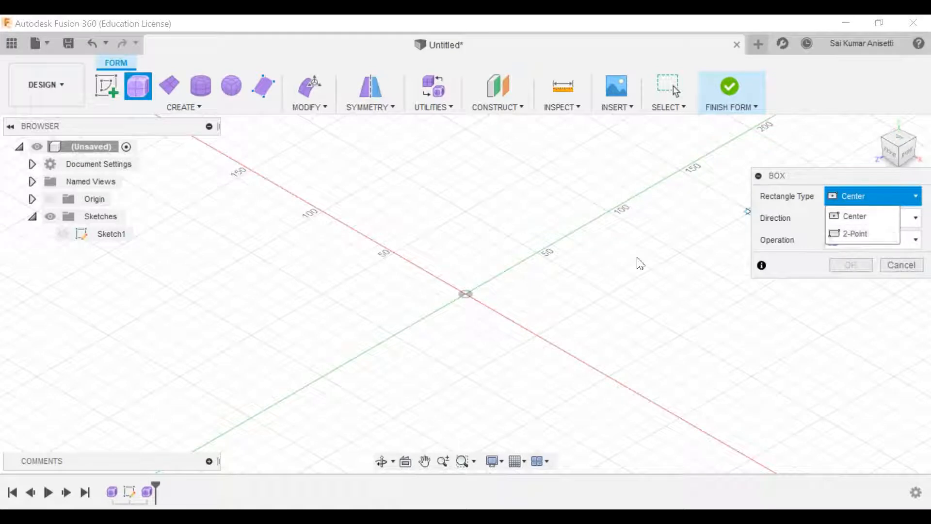
pyautogui.click(466, 295)
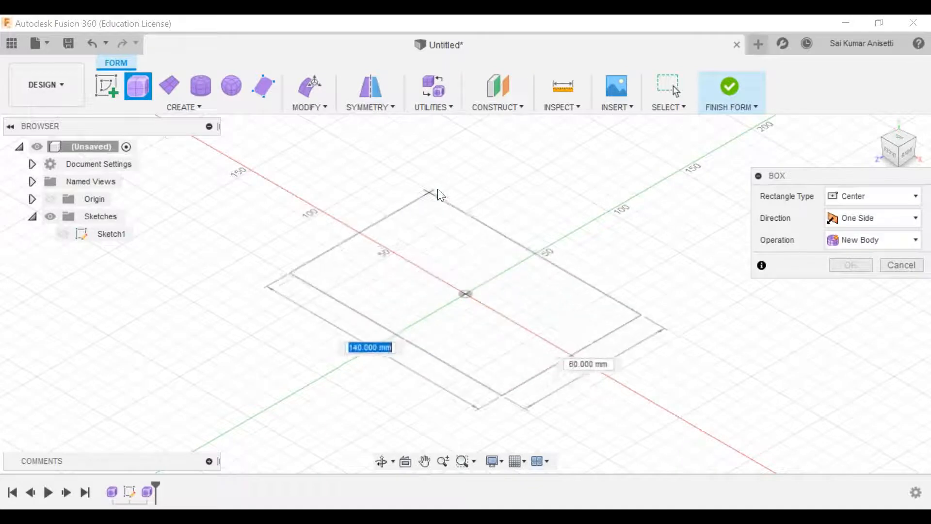
pyautogui.write('100')
pyautogui.press('Tab')
pyautogui.write('100')
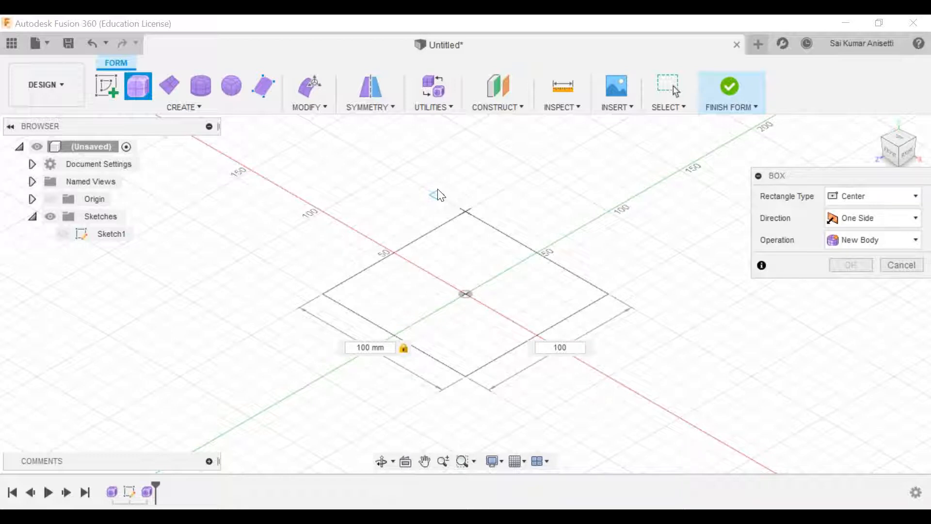
pyautogui.press('Tab')
pyautogui.click(480, 315)
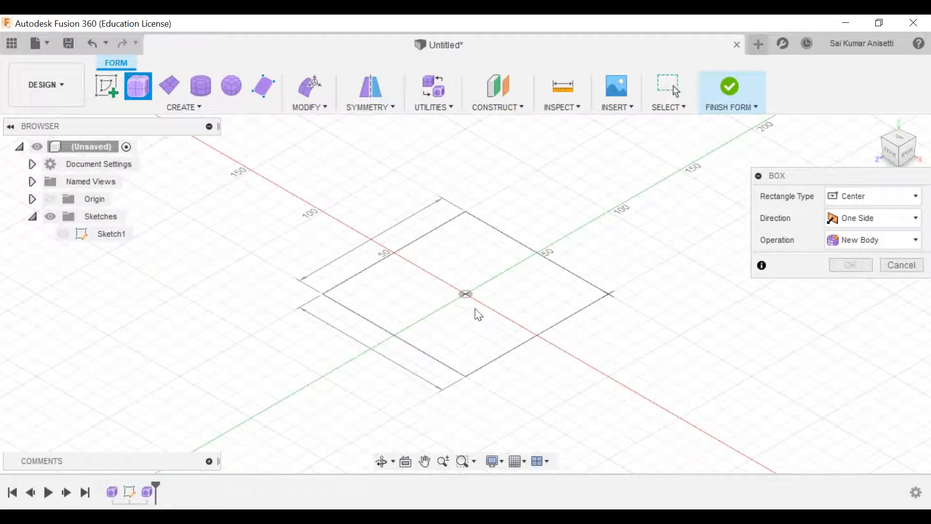
pyautogui.moveTo(489, 215); pyautogui.dragTo(475, 230, button='middle')
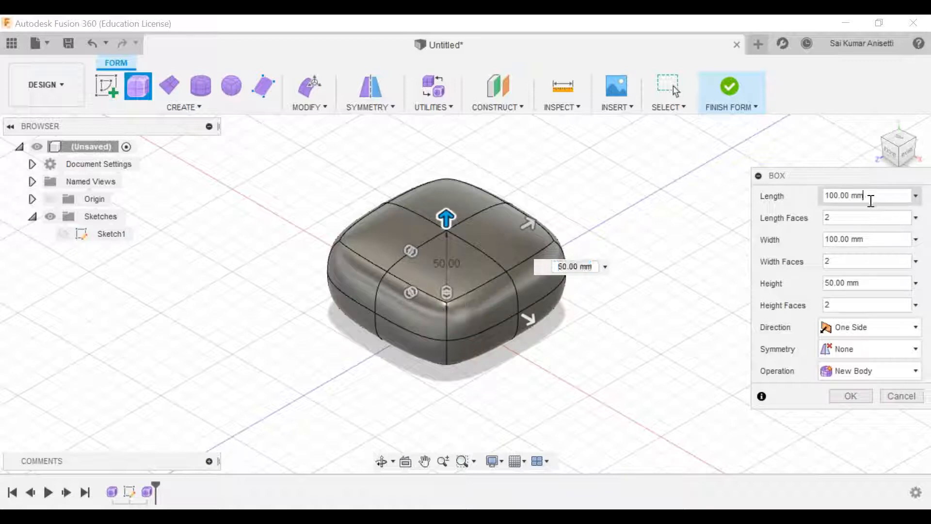
# Raise the form box's height to 55 mm and stretch its length to 300 mm
pyautogui.moveTo(789, 176); pyautogui.dragTo(759, 138)
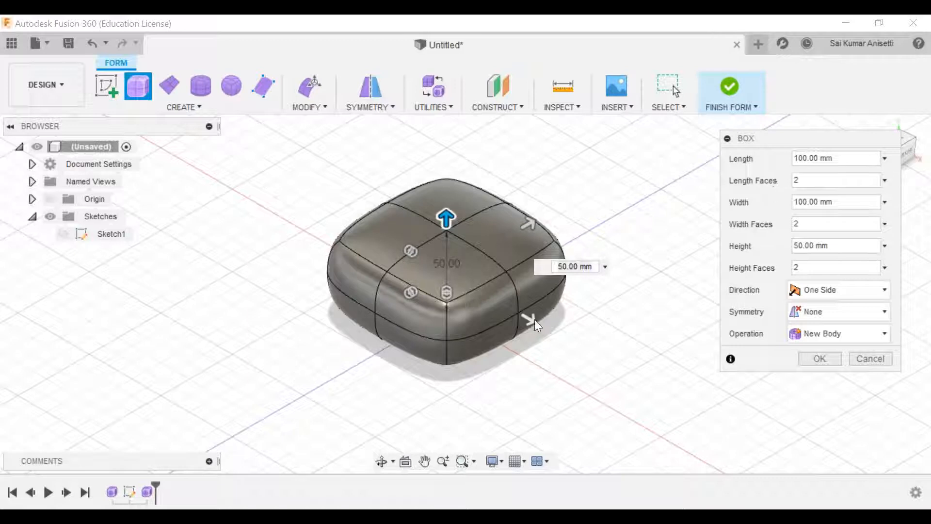
pyautogui.middleClick(490, 354)
pyautogui.scroll(3, 483, 269)
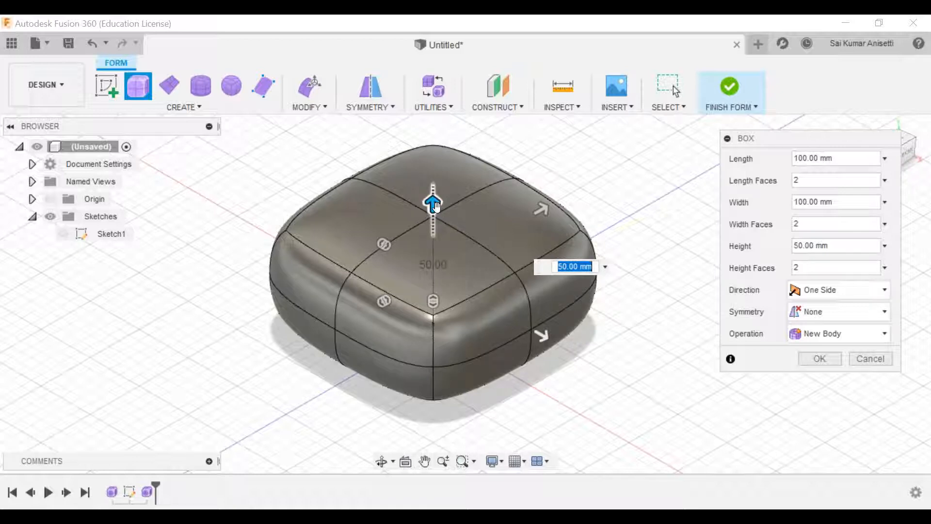
pyautogui.moveTo(435, 206)
pyautogui.mouseDown()
pyautogui.moveTo(428, 139)
pyautogui.moveTo(431, 192)
pyautogui.mouseUp()
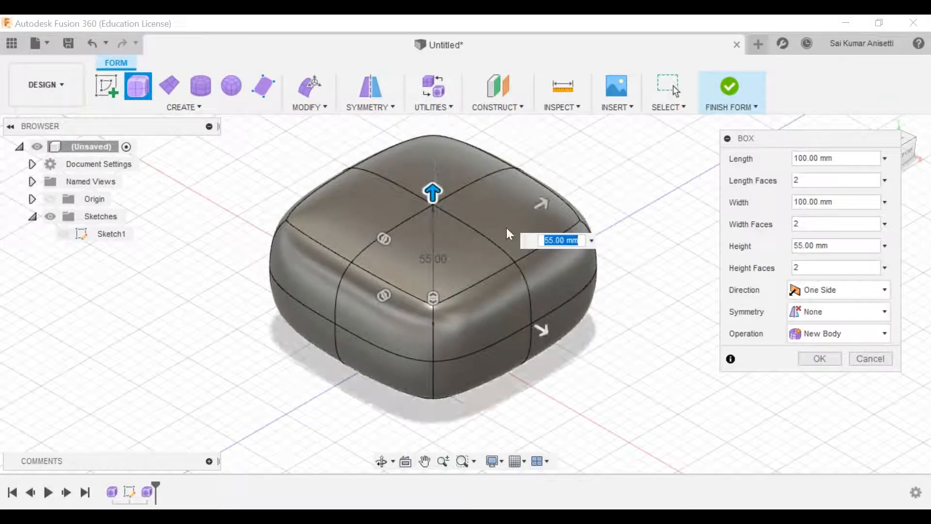
pyautogui.moveTo(542, 331); pyautogui.dragTo(779, 455)
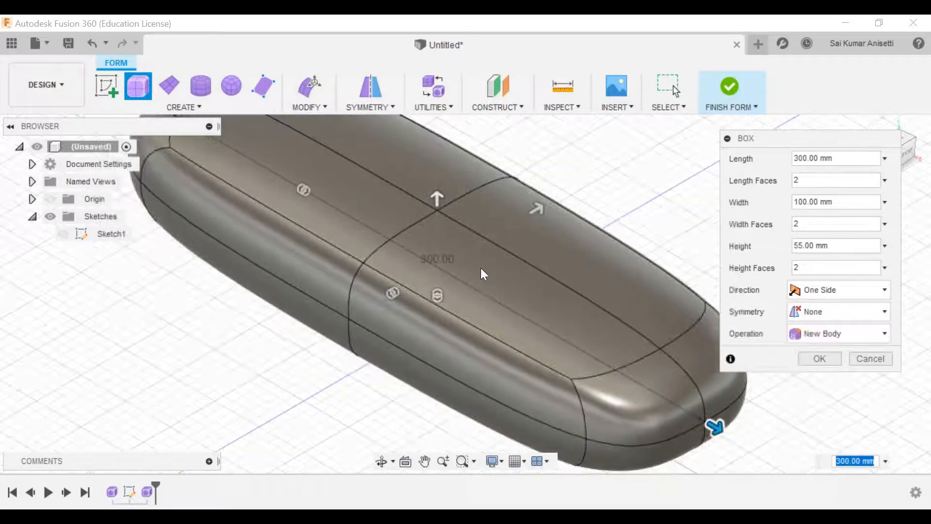
pyautogui.scroll(-5, 481, 268)
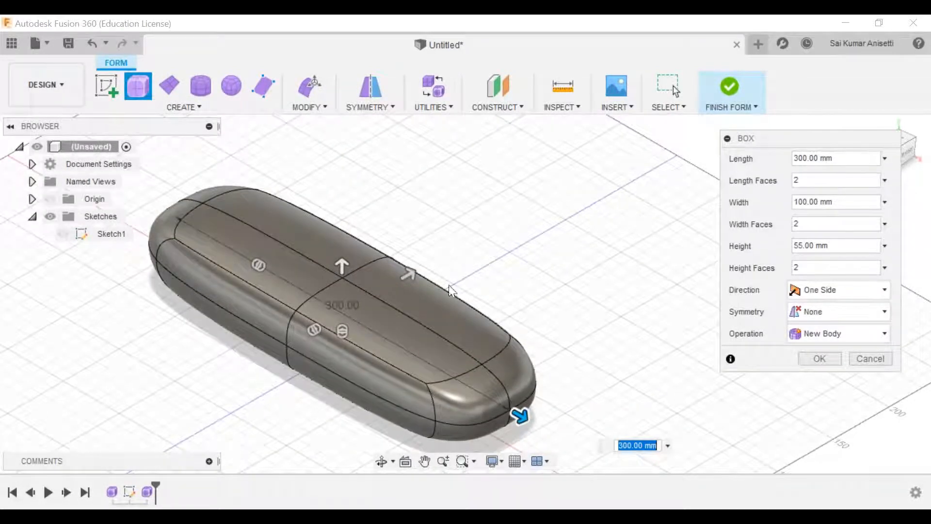
# Widen the form box to 320 mm and raise its height to 60 mm
pyautogui.moveTo(410, 281); pyautogui.dragTo(539, 210)
pyautogui.moveTo(504, 250); pyautogui.dragTo(584, 240, button='middle')
pyautogui.keyDown('shift'); pyautogui.moveTo(577, 296); pyautogui.dragTo(454, 332, button='middle'); pyautogui.keyUp('shift')
pyautogui.moveTo(435, 238)
pyautogui.mouseDown()
pyautogui.moveTo(435, 175)
pyautogui.moveTo(443, 255)
pyautogui.moveTo(448, 229)
pyautogui.mouseUp()
pyautogui.keyDown('shift'); pyautogui.moveTo(411, 307); pyautogui.dragTo(452, 334, button='middle'); pyautogui.keyUp('shift')
pyautogui.moveTo(602, 200); pyautogui.dragTo(564, 199, button='middle')
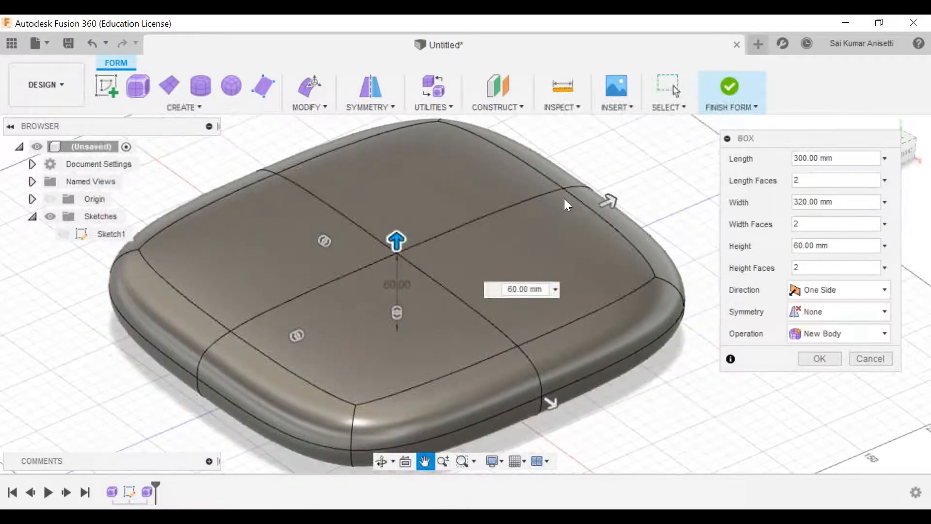
# Shorten the form box's length to 120 mm and accept the box as a new body
pyautogui.moveTo(551, 401); pyautogui.dragTo(465, 339)
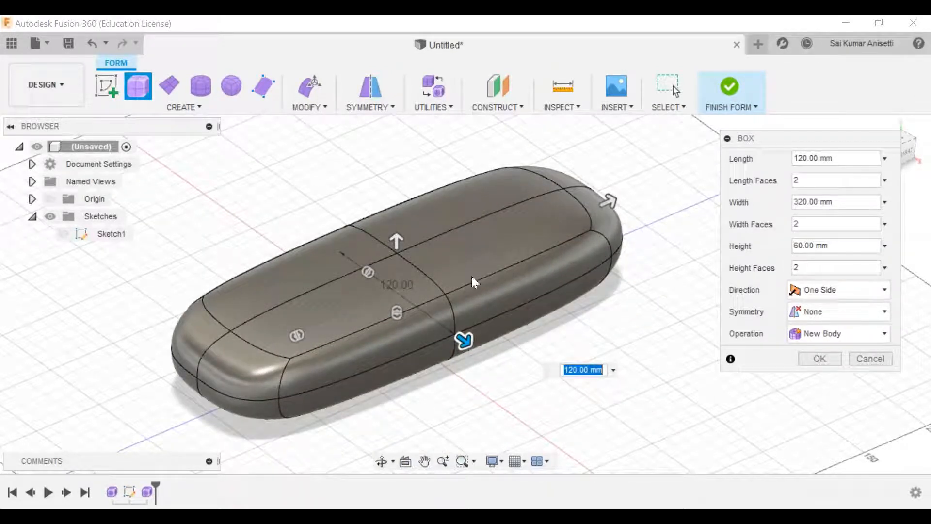
pyautogui.moveTo(397, 241)
pyautogui.mouseDown()
pyautogui.moveTo(395, 199)
pyautogui.moveTo(397, 240)
pyautogui.mouseUp()
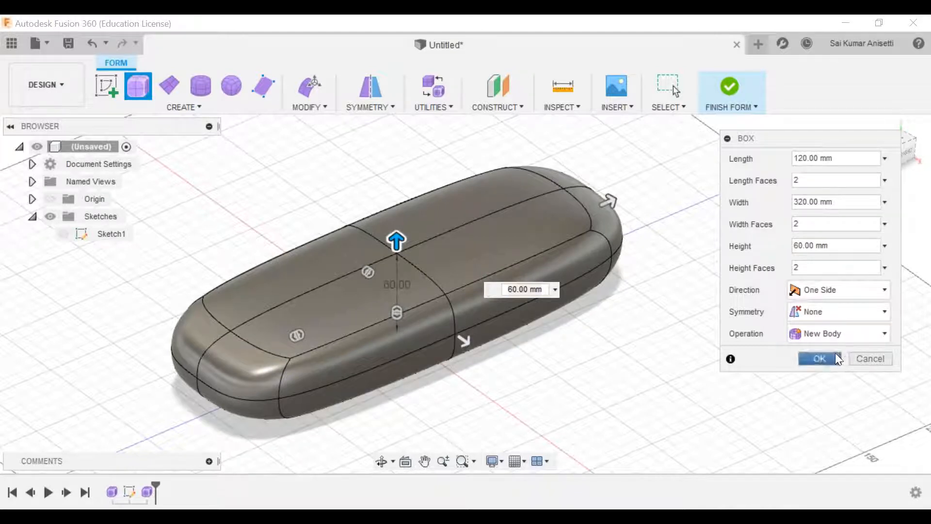
pyautogui.click(824, 358)
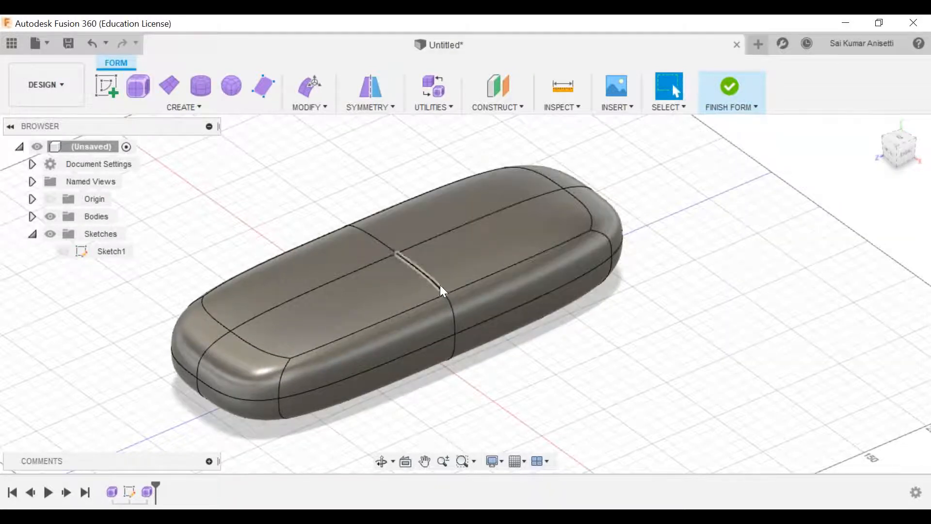
# Finish the form and inspect the converted body Body1 in the Bodies folder
pyautogui.keyDown('shift'); pyautogui.moveTo(430, 270); pyautogui.dragTo(455, 303, button='middle'); pyautogui.keyUp('shift')
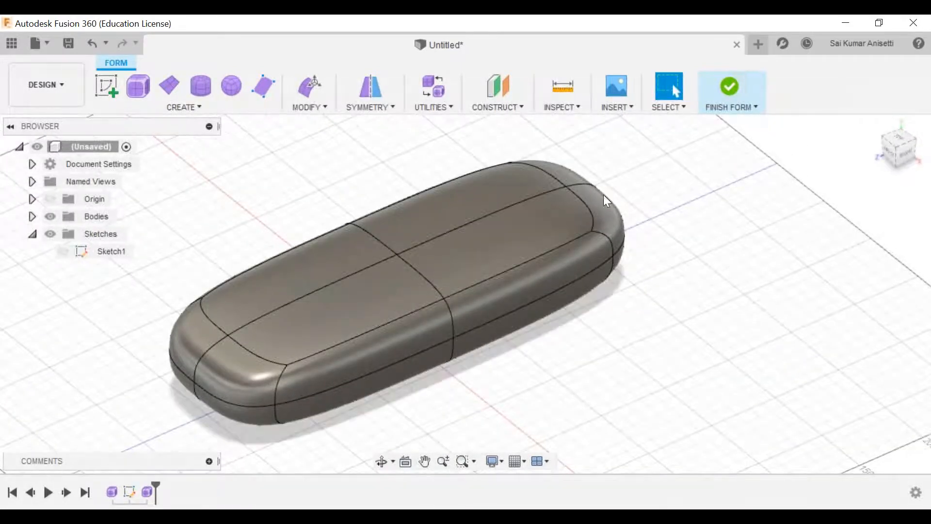
pyautogui.moveTo(516, 259); pyautogui.dragTo(629, 256, button='middle')
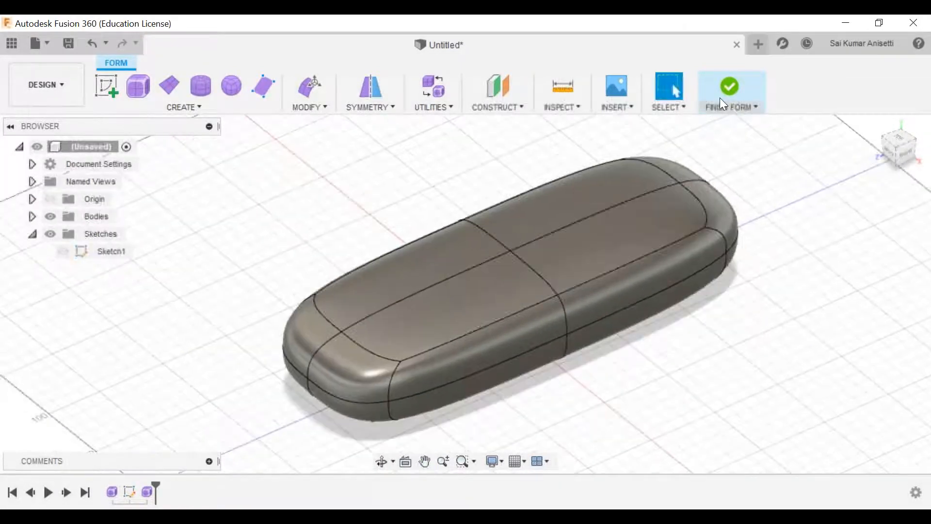
pyautogui.click(726, 93)
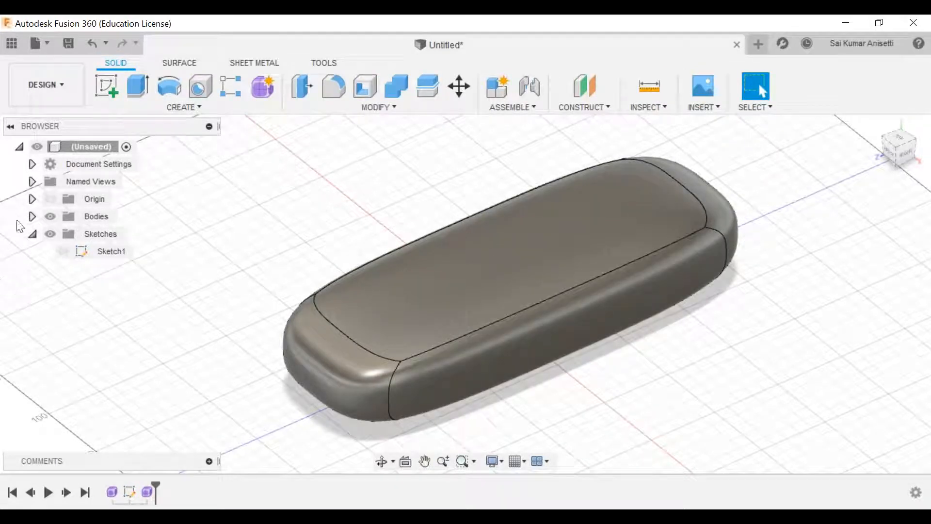
pyautogui.click(32, 216)
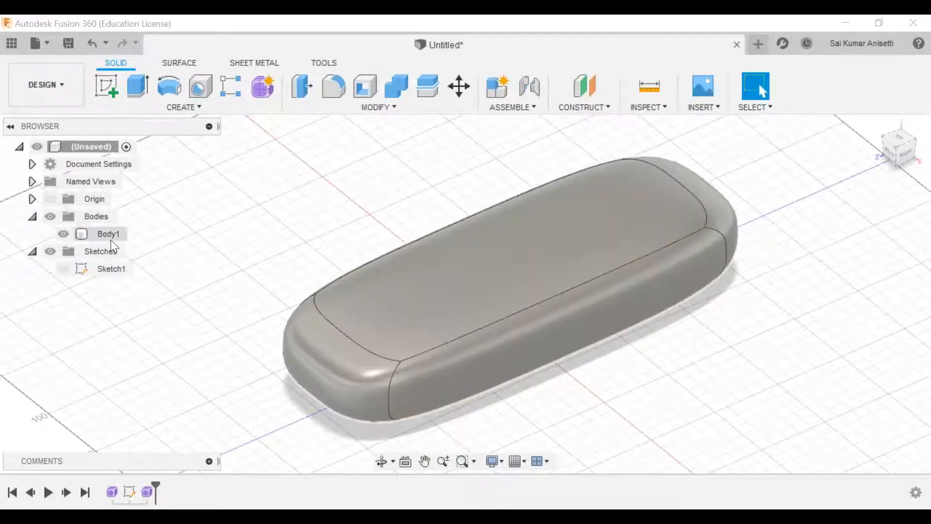
pyautogui.click(111, 240)
pyautogui.moveTo(485, 374)
pyautogui.keyDown('shift'); pyautogui.mouseDown(button='middle')
pyautogui.moveTo(474, 334)
pyautogui.moveTo(493, 359)
pyautogui.mouseUp(button='middle'); pyautogui.keyUp('shift')
pyautogui.click(756, 87)
pyautogui.click(824, 206)
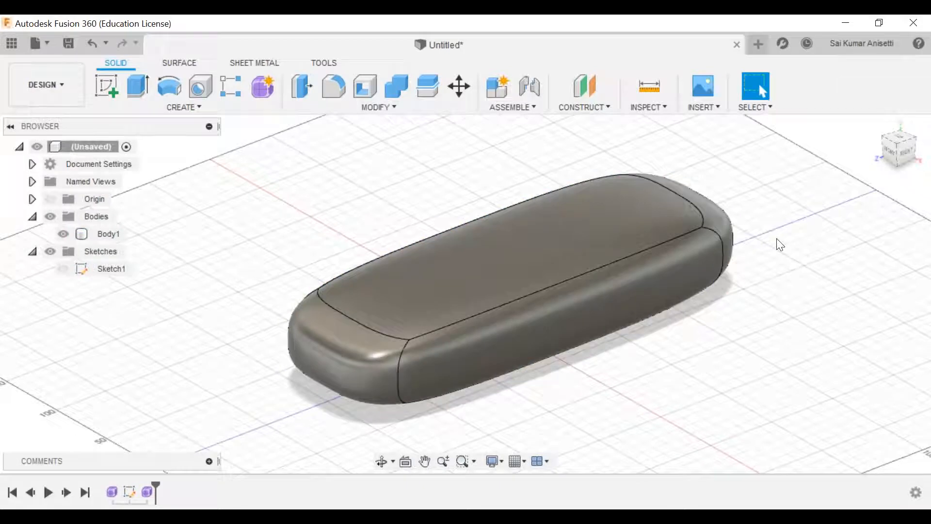
# Set the visual style to shaded without edges and check the body's rounded end face by selecting it
pyautogui.moveTo(650, 391)
pyautogui.keyDown('shift'); pyautogui.mouseDown(button='middle')
pyautogui.moveTo(632, 378)
pyautogui.moveTo(630, 340)
pyautogui.moveTo(621, 374)
pyautogui.moveTo(606, 337)
pyautogui.moveTo(647, 375)
pyautogui.mouseUp(button='middle'); pyautogui.keyUp('shift')
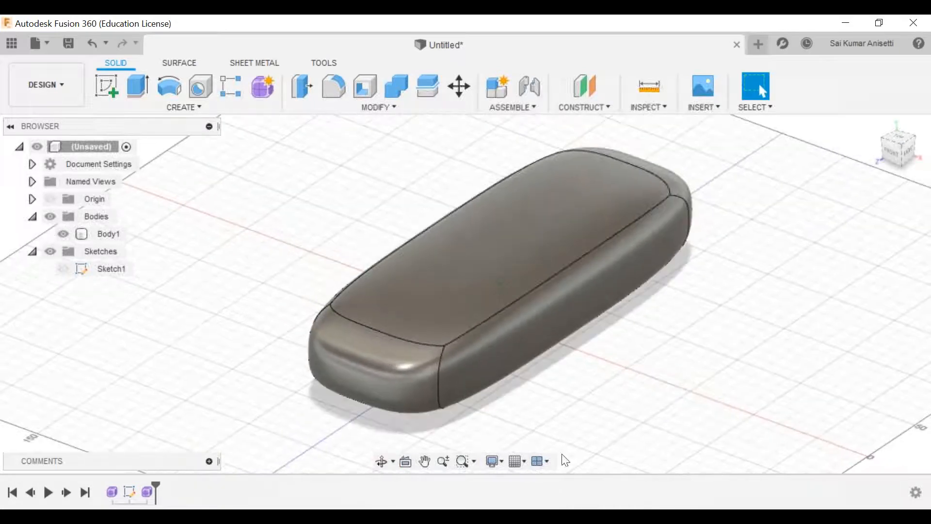
pyautogui.click(501, 459)
pyautogui.moveTo(574, 338)
pyautogui.click(665, 327)
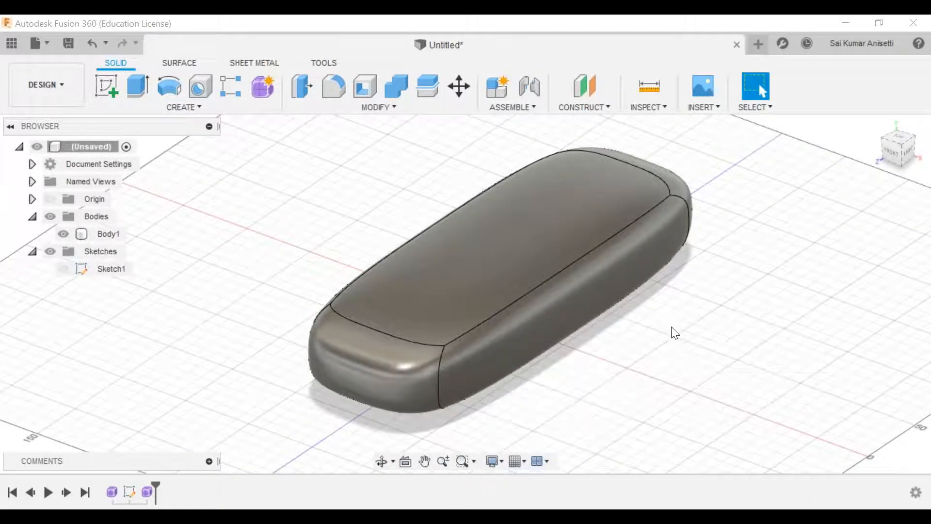
pyautogui.keyDown('shift'); pyautogui.moveTo(628, 325); pyautogui.dragTo(579, 338, button='middle'); pyautogui.keyUp('shift')
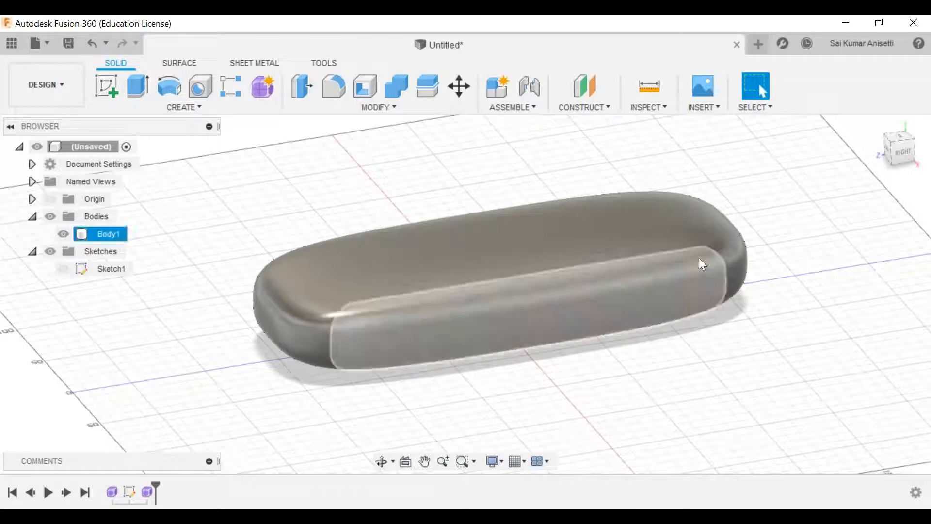
pyautogui.click(293, 334)
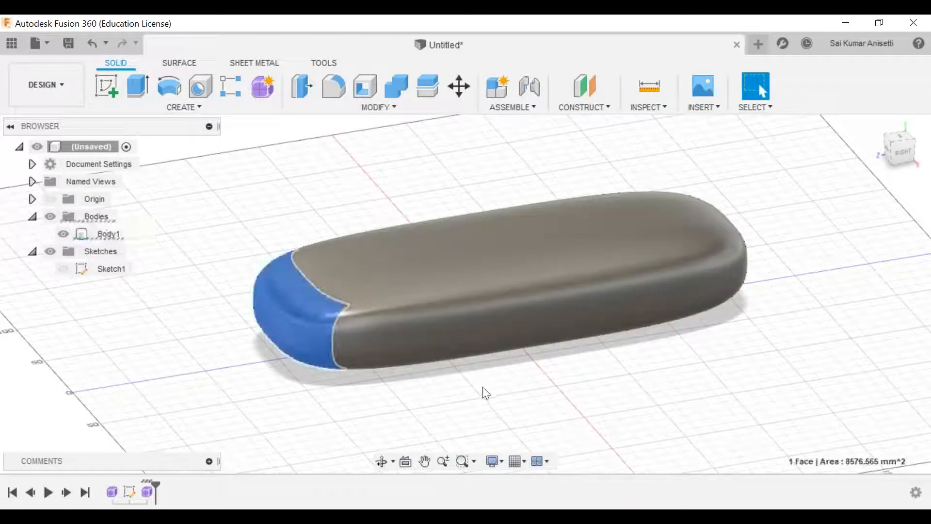
pyautogui.click(479, 395)
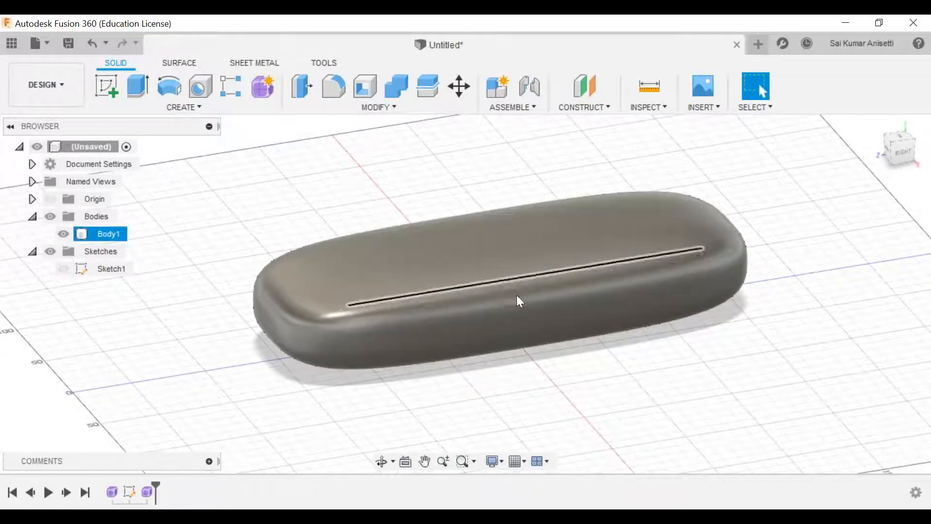
# Set the visual style to shaded with visible edges
pyautogui.click(494, 461)
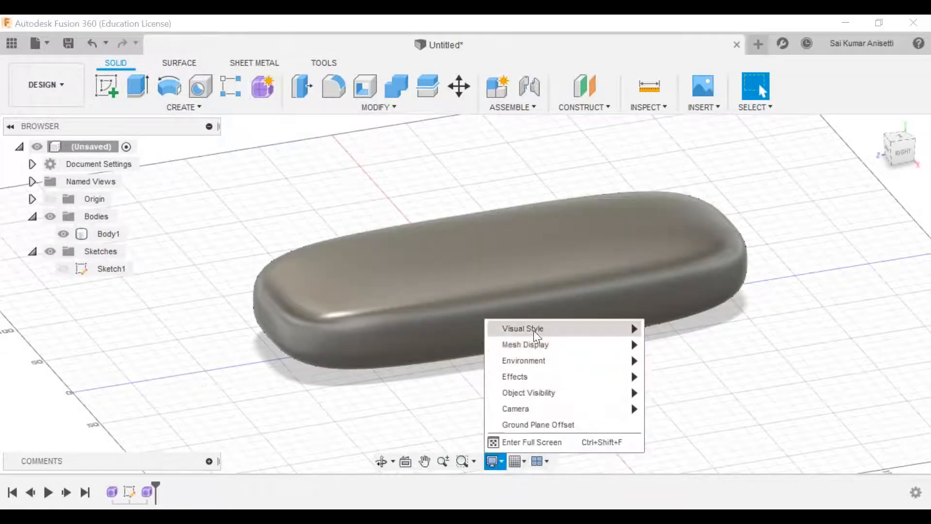
pyautogui.moveTo(563, 329)
pyautogui.click(649, 360)
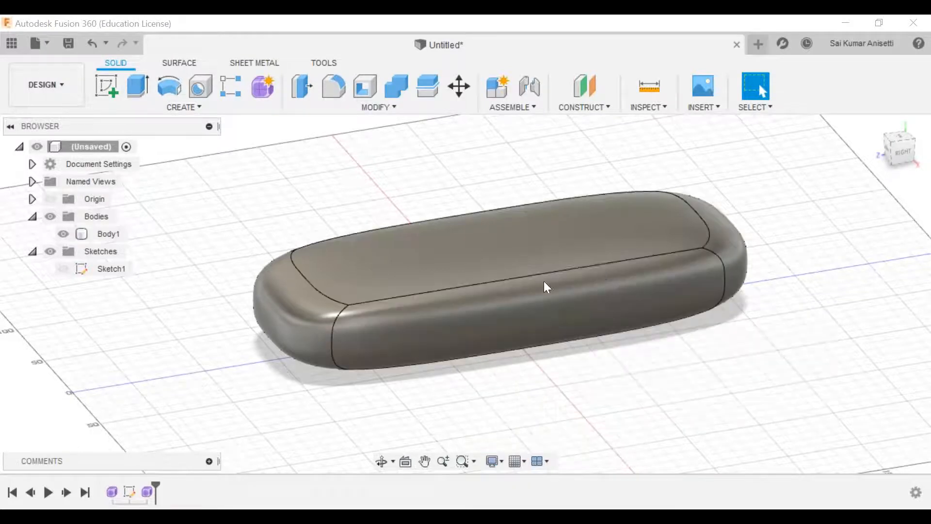
# Create a new form, look for Body1 in the Bodies folder, and finish the form empty
pyautogui.click(257, 92)
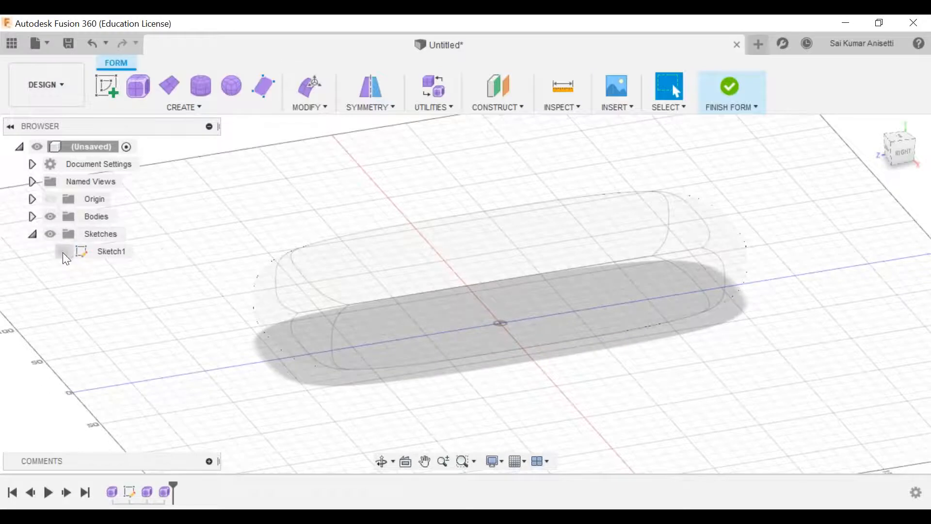
pyautogui.click(33, 218)
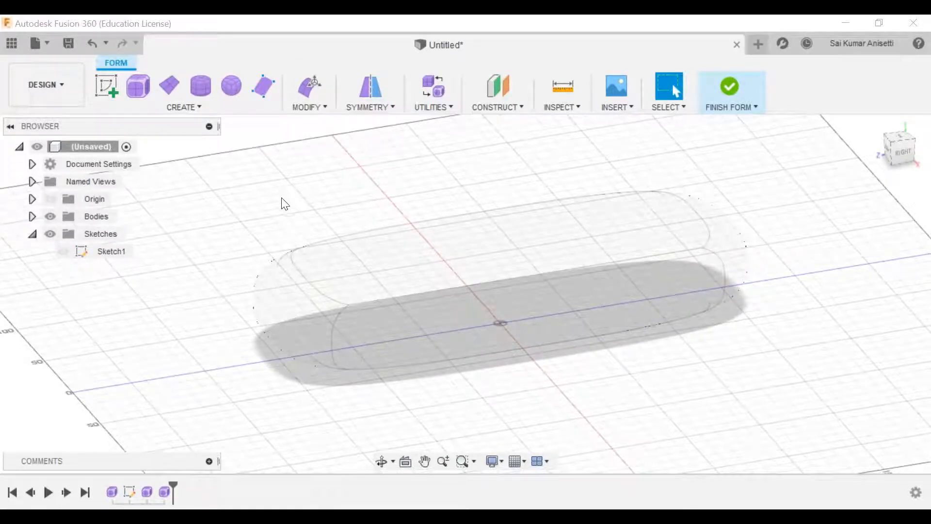
pyautogui.click(32, 216)
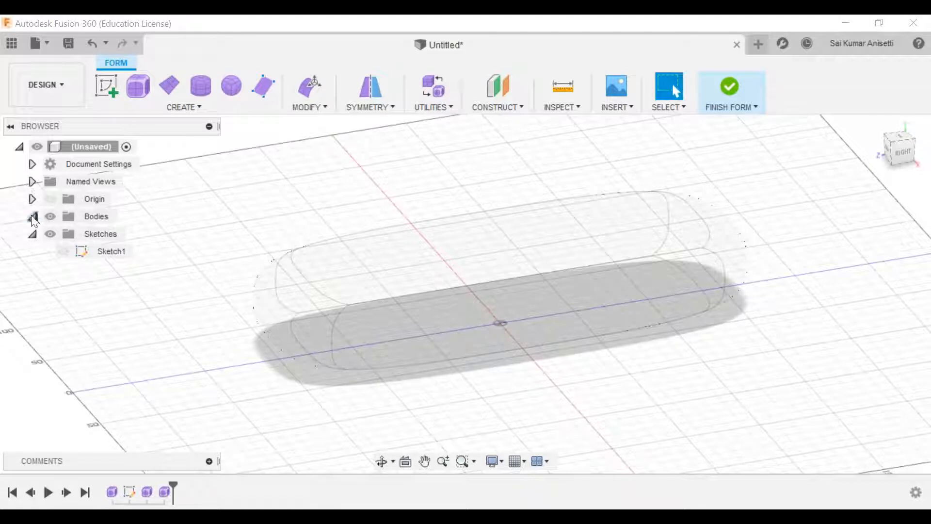
pyautogui.click(729, 89)
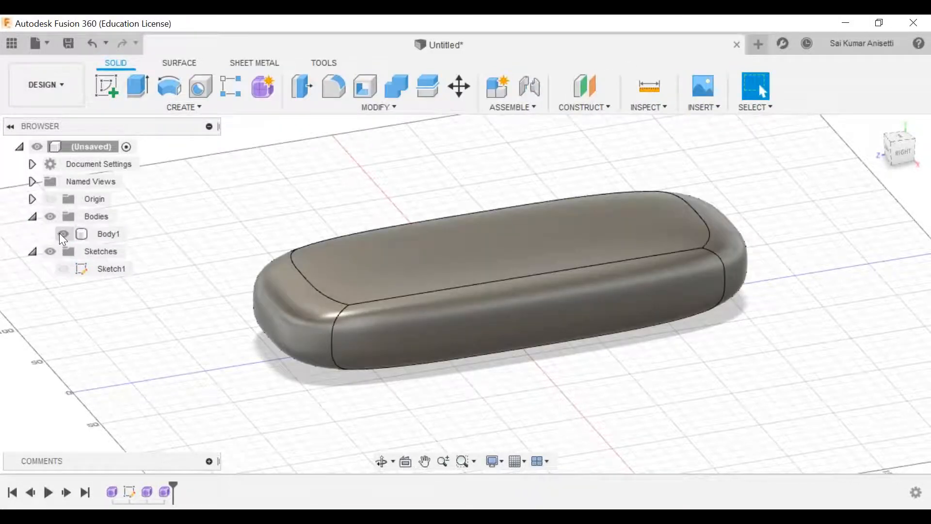
# Hide Body1 and create a new form
pyautogui.click(62, 234)
pyautogui.click(274, 80)
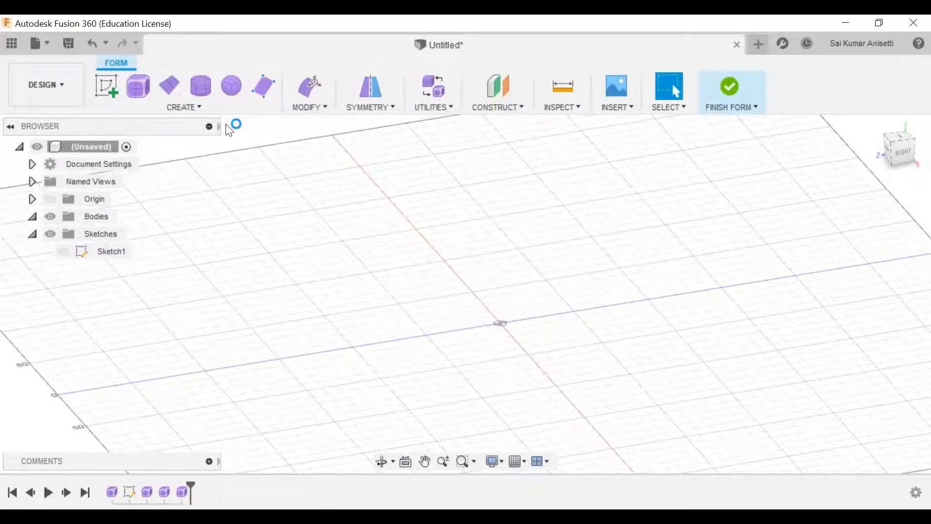
pyautogui.moveTo(494, 251); pyautogui.dragTo(466, 237, button='middle')
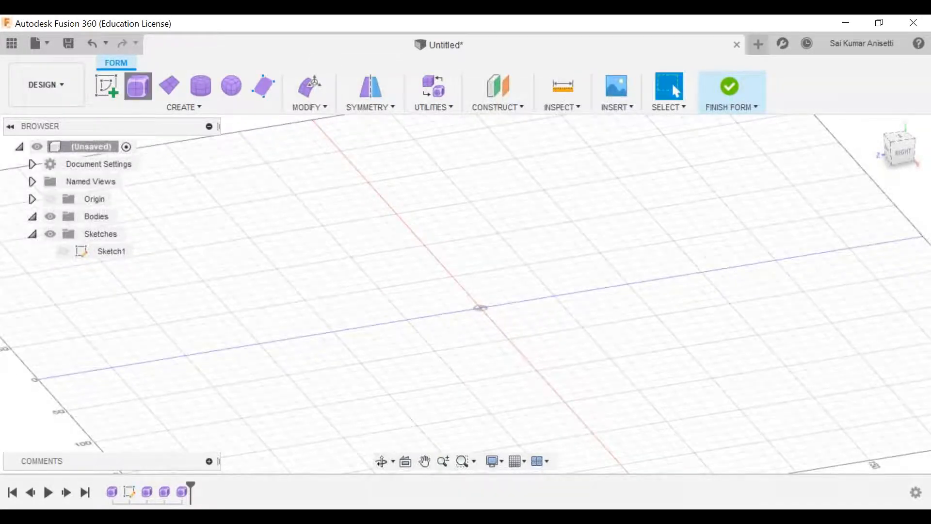
# Create a center-type form box on the horizontal origin plane, centred on the origin, with a 100 mm by 100 mm base
pyautogui.click(138, 86)
pyautogui.click(466, 332)
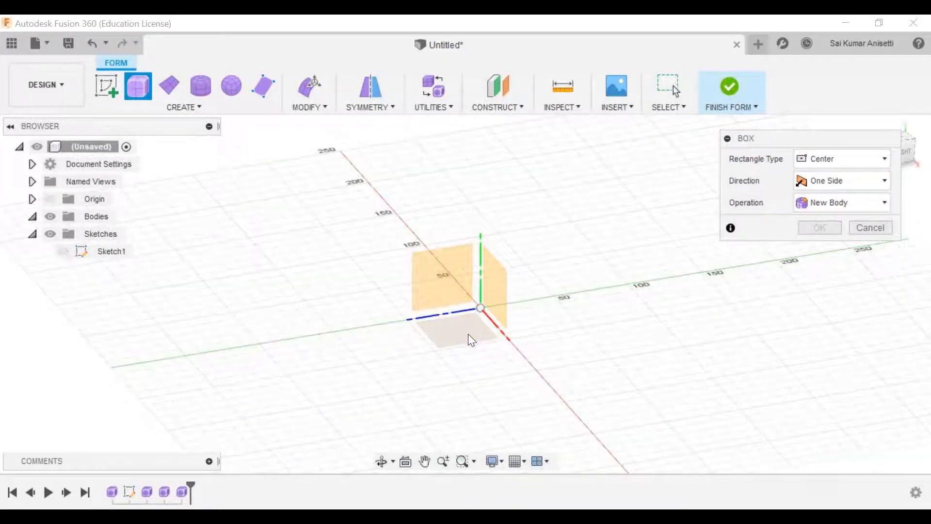
pyautogui.click(480, 306)
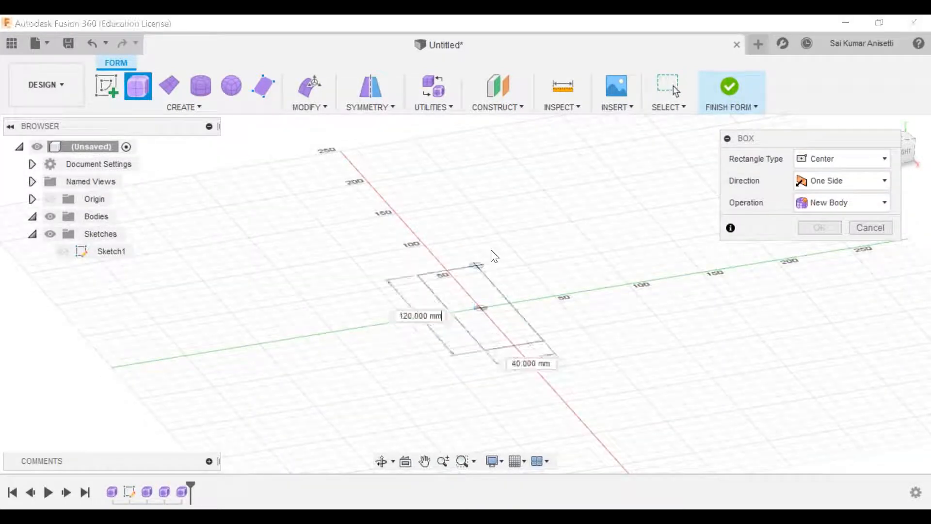
pyautogui.write('100')
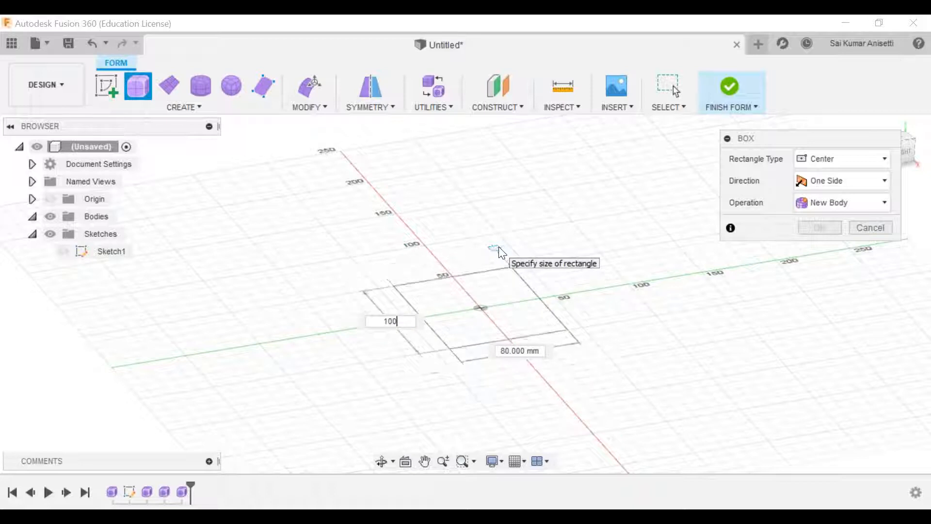
pyautogui.press('Tab')
pyautogui.press('BackSpace')
pyautogui.write('100')
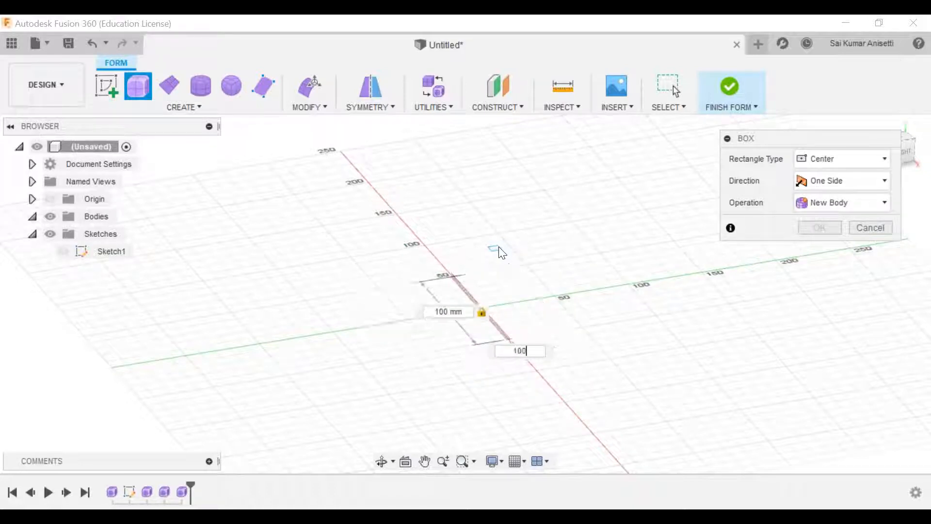
pyautogui.press('Tab')
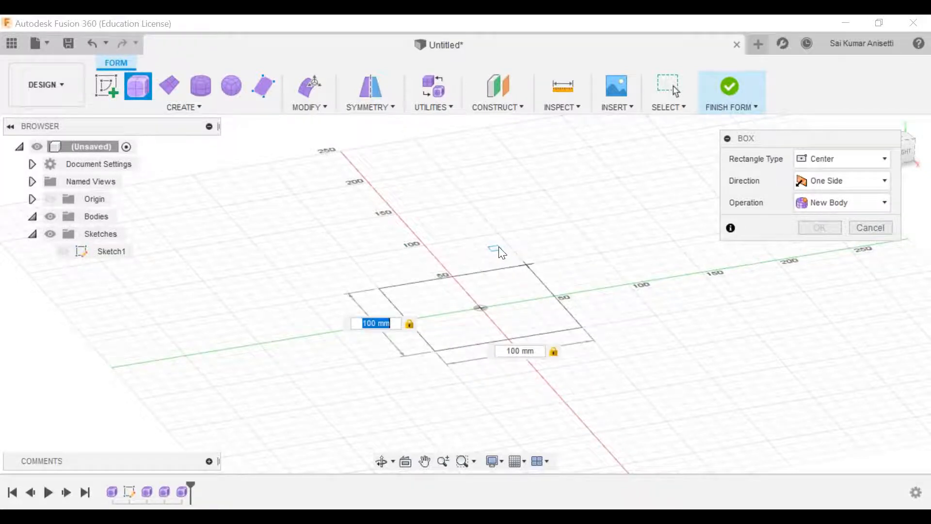
pyautogui.click(476, 307)
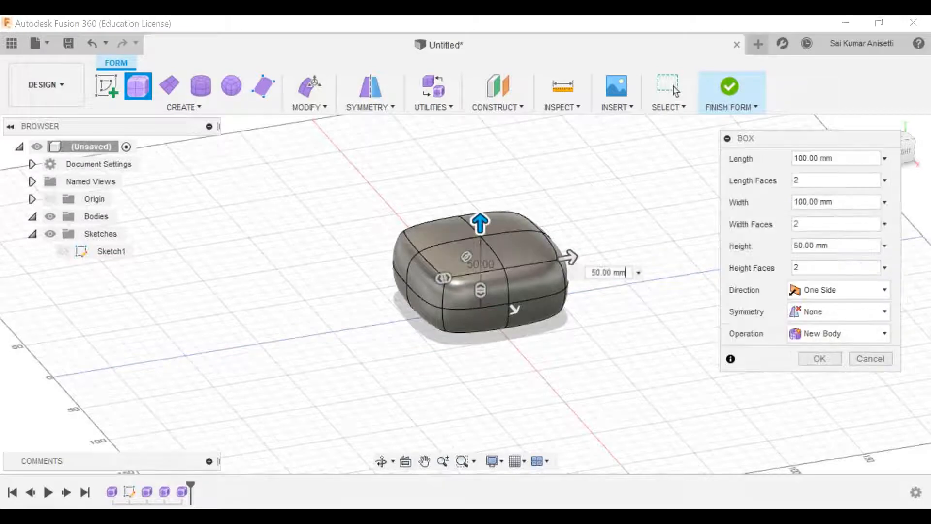
# Try 1, 3, 5 and 18 length faces on the form box, ending at 3
pyautogui.moveTo(477, 318); pyautogui.dragTo(477, 340, button='middle')
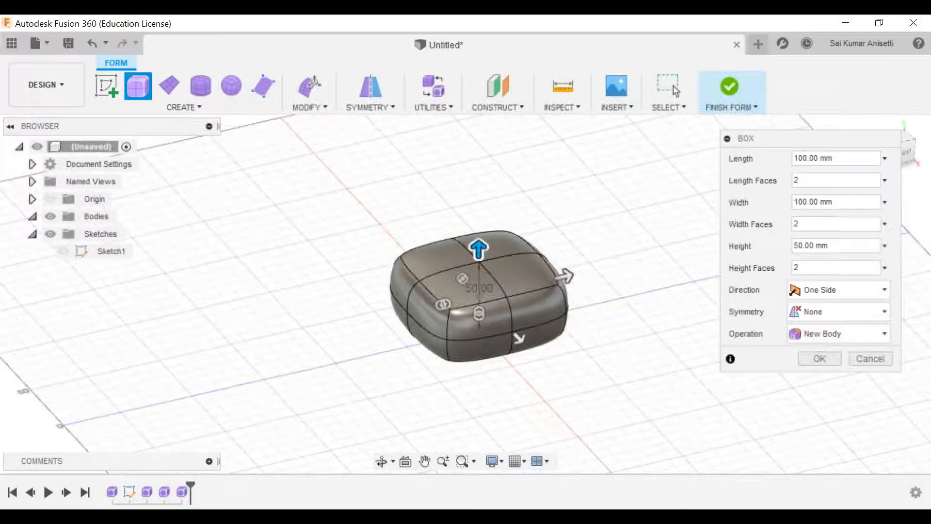
pyautogui.scroll(5, 493, 298)
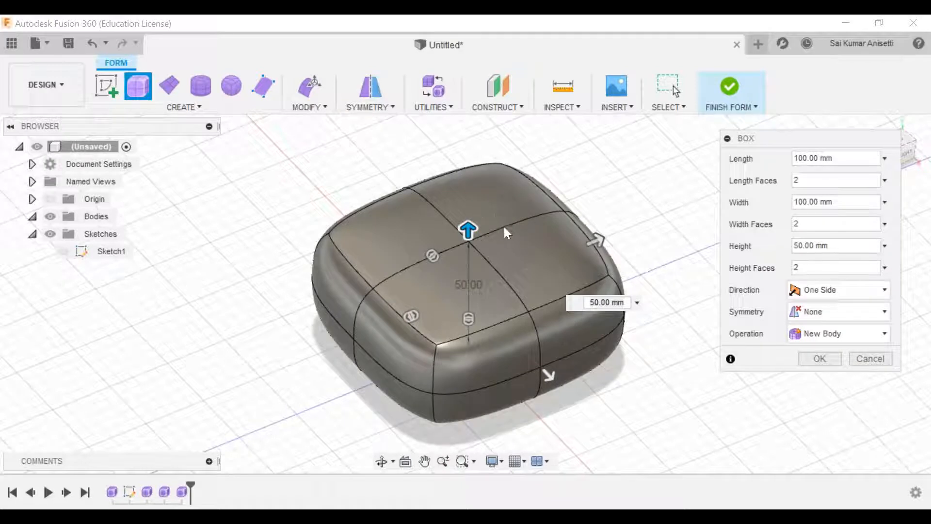
pyautogui.click(811, 182)
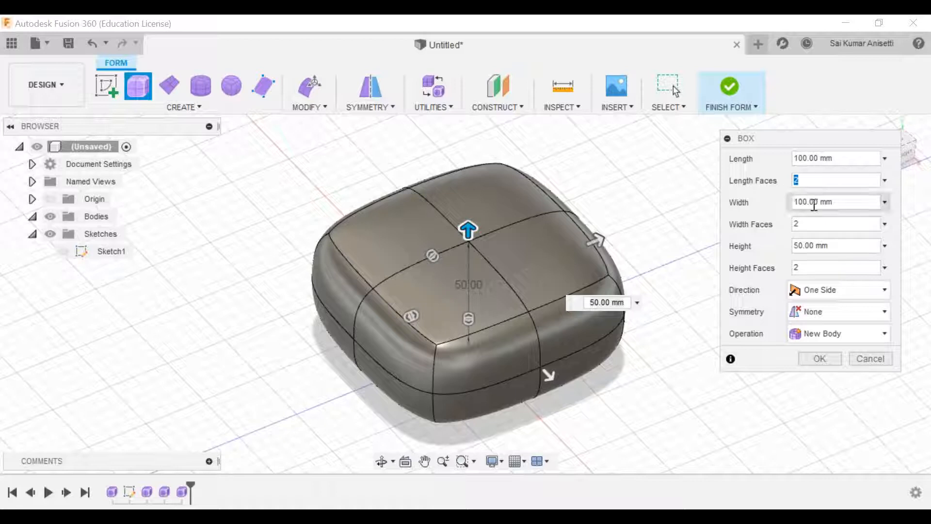
pyautogui.moveTo(843, 159); pyautogui.dragTo(793, 181)
pyautogui.click(805, 180)
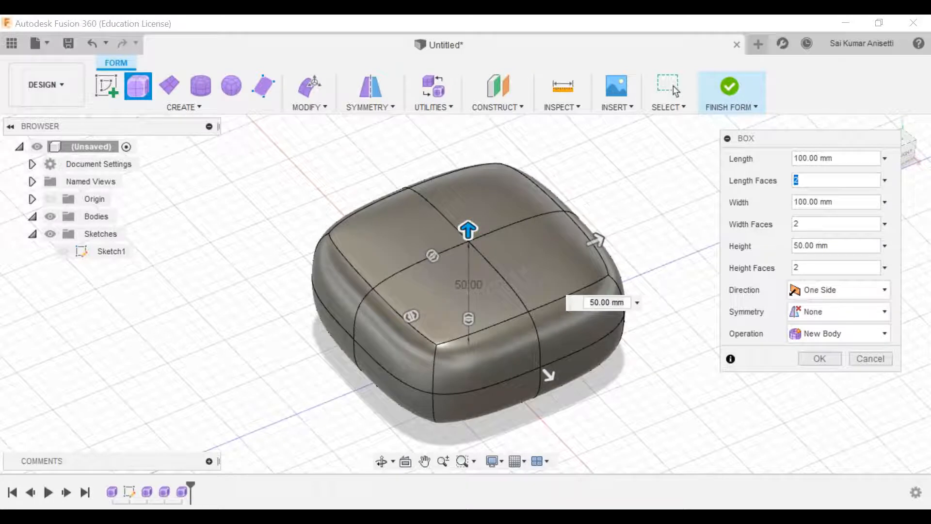
pyautogui.moveTo(432, 255); pyautogui.dragTo(418, 215)
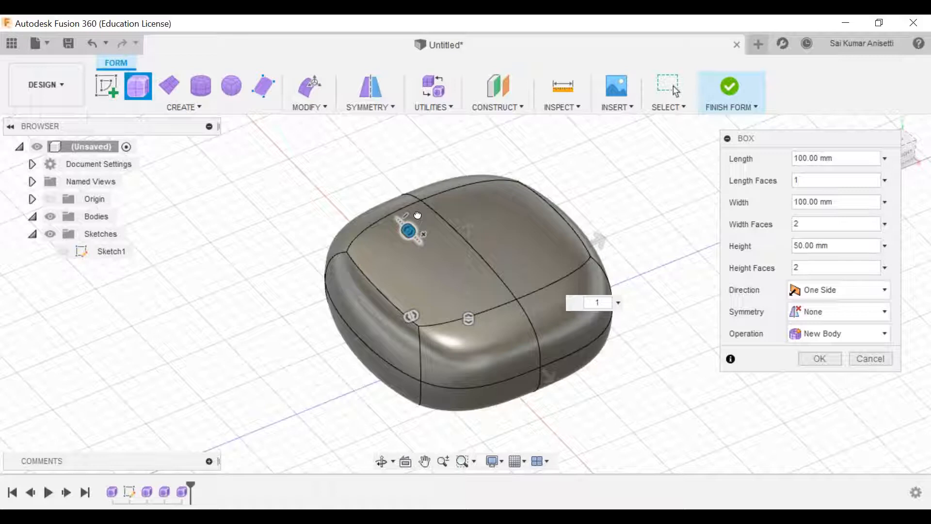
pyautogui.moveTo(417, 215); pyautogui.dragTo(434, 239)
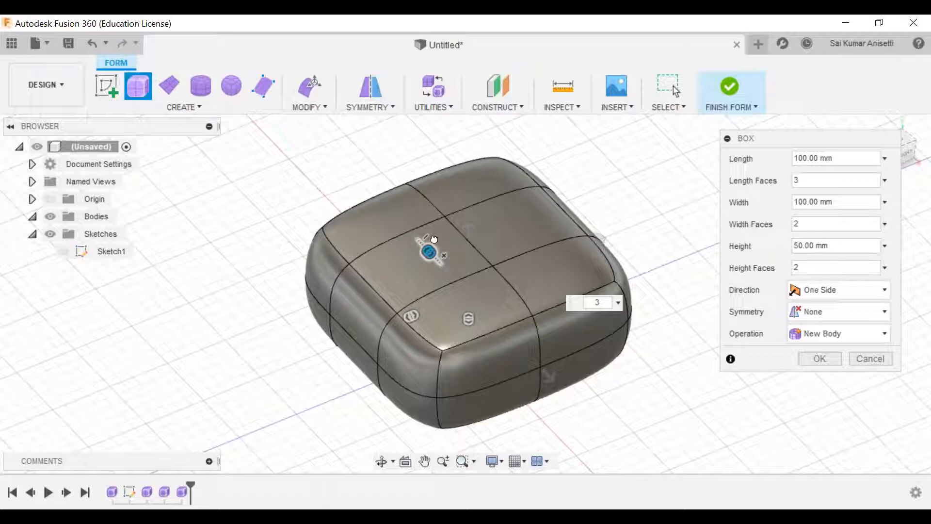
pyautogui.moveTo(434, 239); pyautogui.dragTo(451, 255)
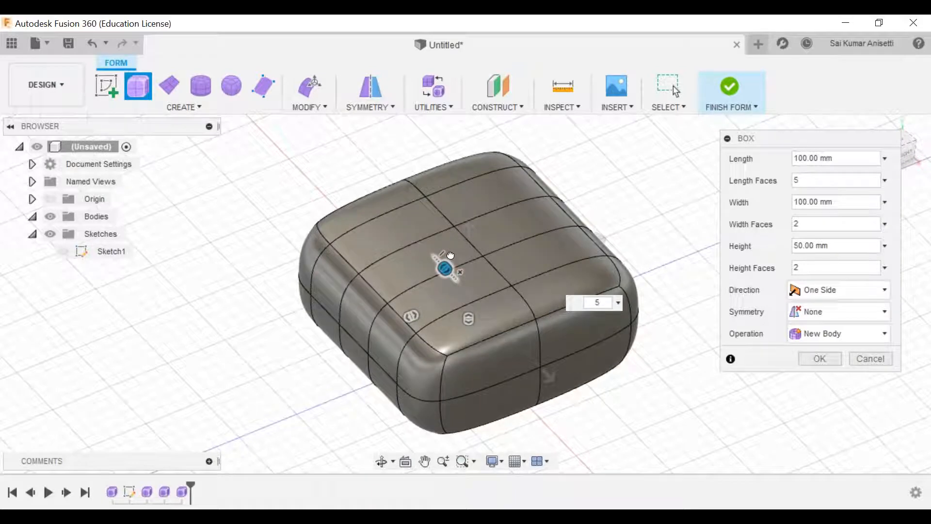
pyautogui.moveTo(451, 255); pyautogui.dragTo(496, 316)
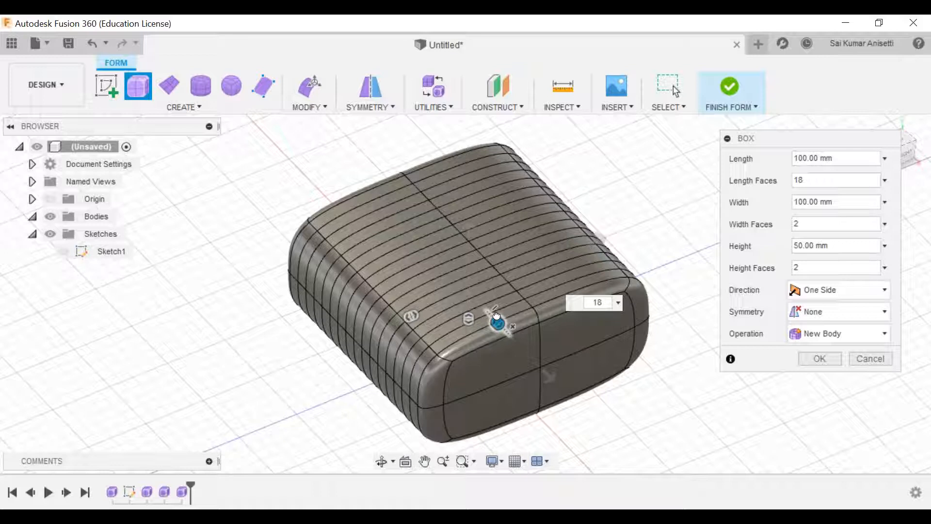
pyautogui.moveTo(496, 315); pyautogui.dragTo(420, 215)
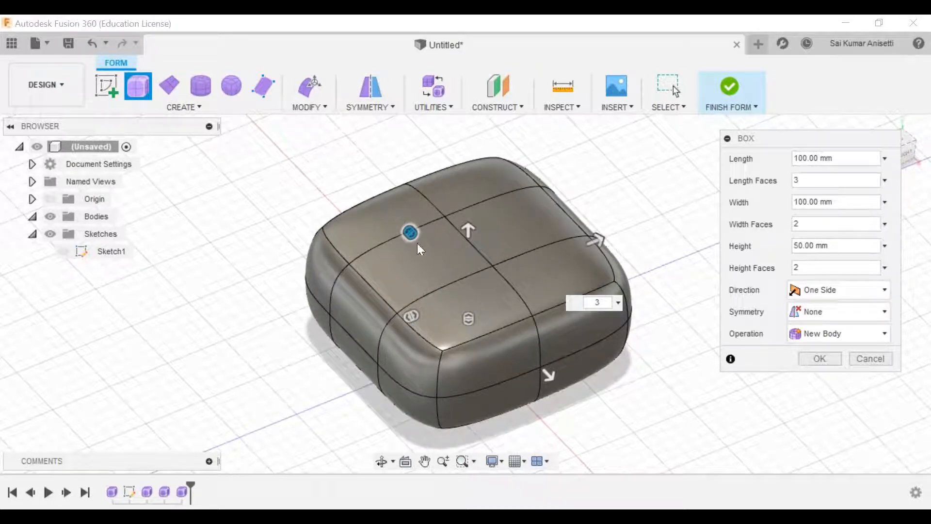
# Set the box's width faces to 10, and its length faces to 1 after trying 7
pyautogui.click(409, 315)
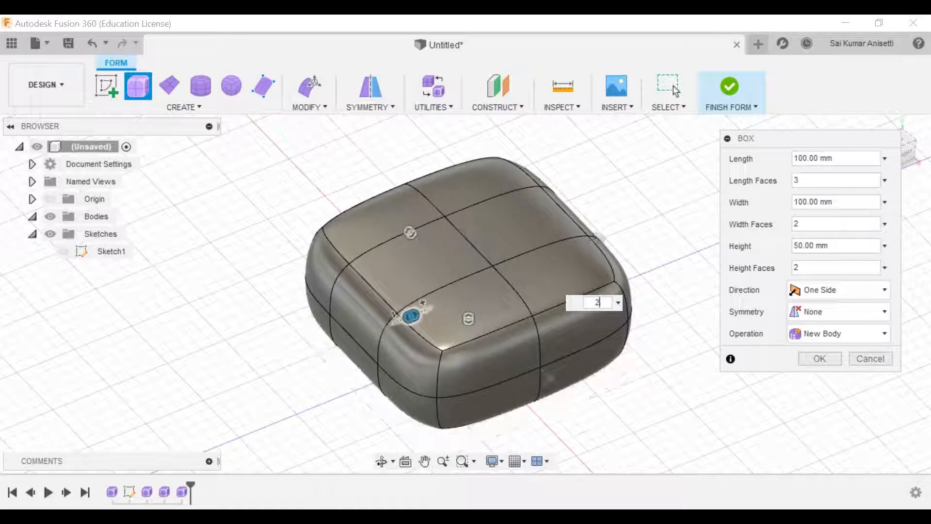
pyautogui.moveTo(412, 316); pyautogui.dragTo(474, 288)
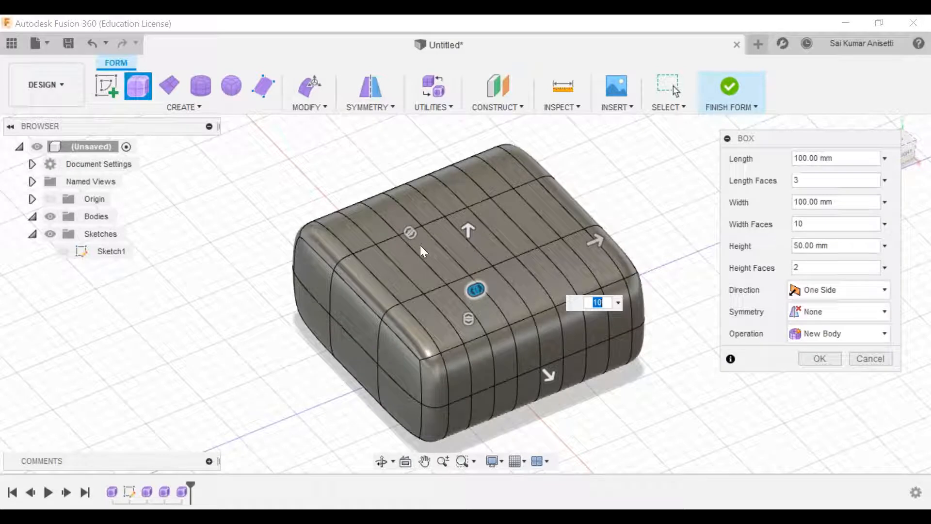
pyautogui.moveTo(476, 289); pyautogui.dragTo(390, 205)
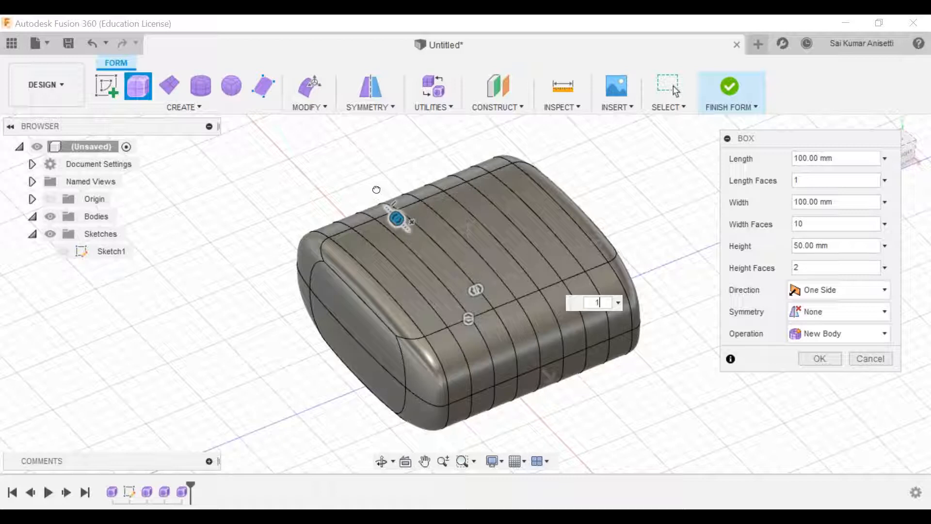
pyautogui.moveTo(397, 218); pyautogui.dragTo(455, 272)
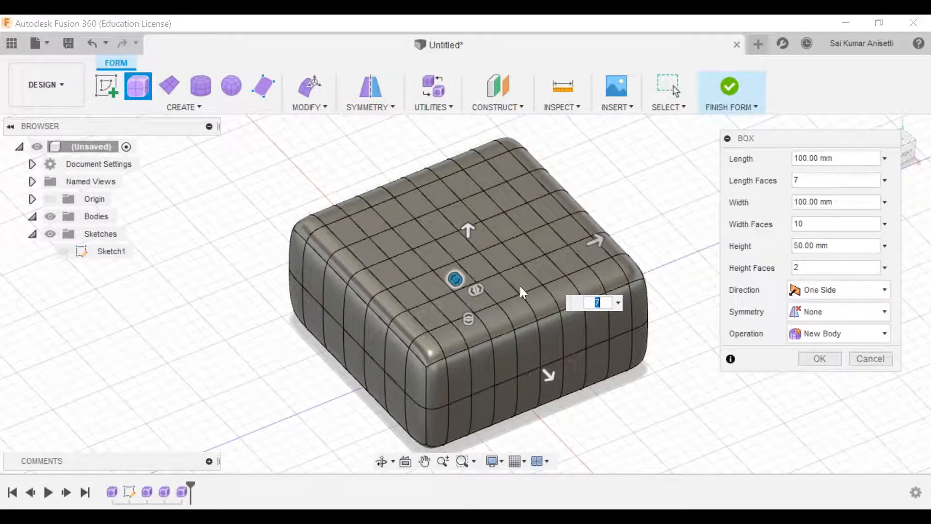
pyautogui.moveTo(467, 281); pyautogui.dragTo(399, 223)
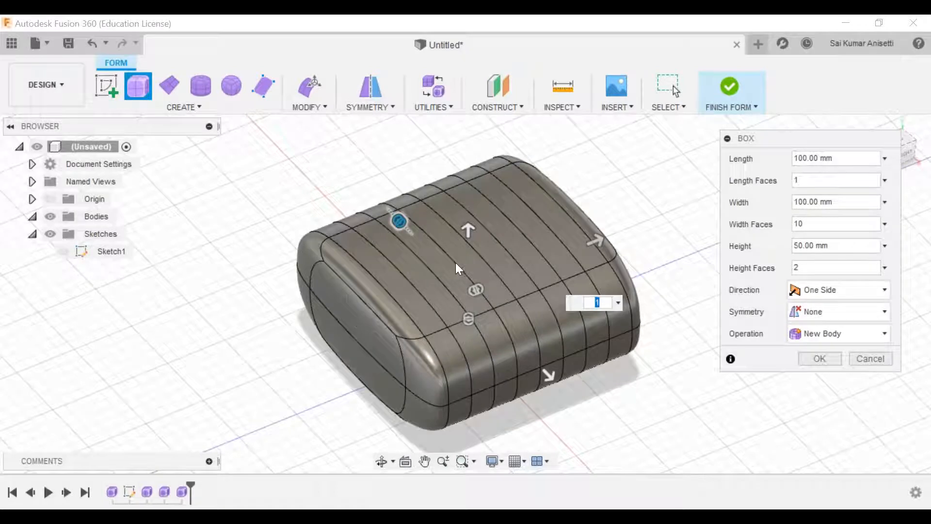
# Set the box's height faces to 1 after trying 18, and reduce its width faces to 5
pyautogui.keyDown('shift'); pyautogui.moveTo(455, 293); pyautogui.dragTo(507, 253, button='middle'); pyautogui.keyUp('shift')
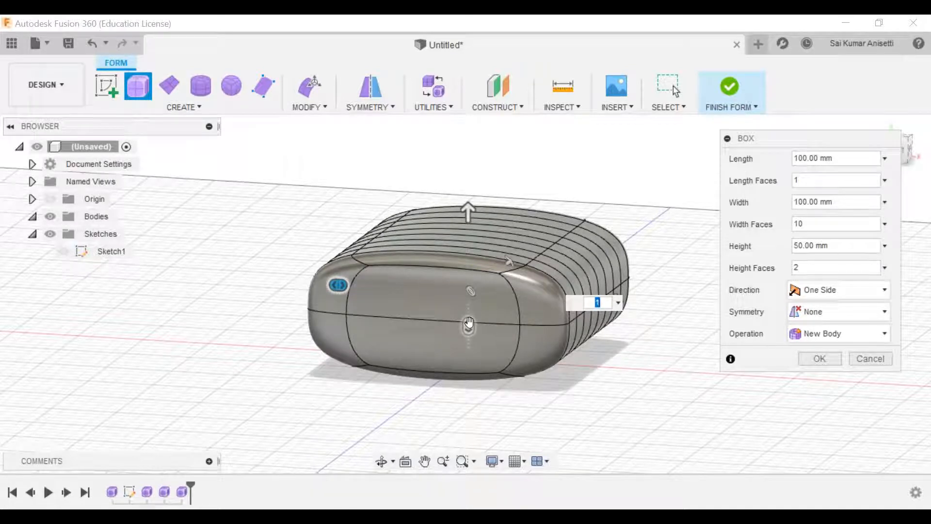
pyautogui.moveTo(468, 321); pyautogui.dragTo(468, 257)
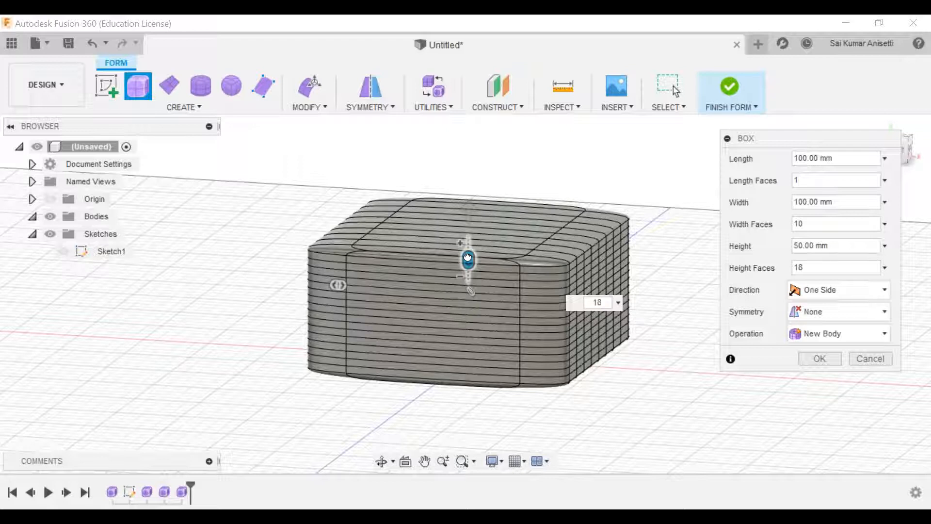
pyautogui.moveTo(467, 257); pyautogui.dragTo(480, 360)
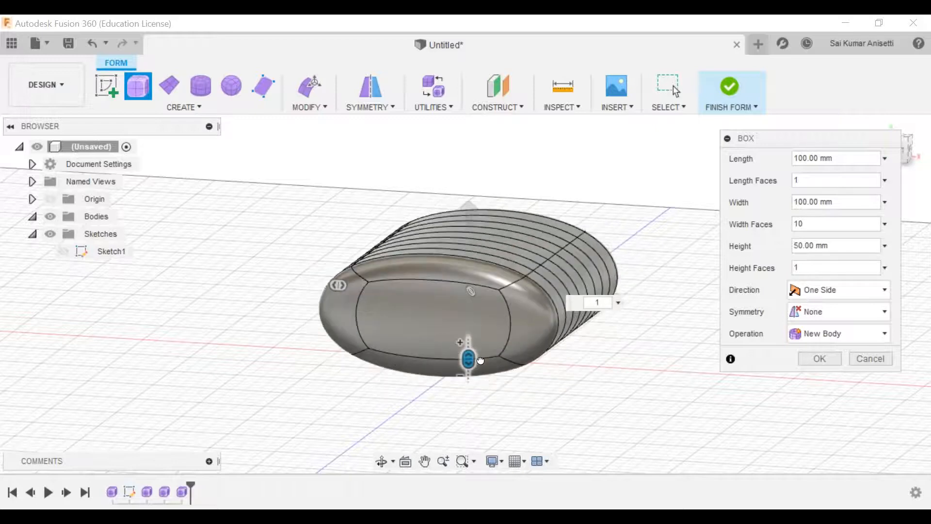
pyautogui.keyDown('shift'); pyautogui.moveTo(543, 338); pyautogui.dragTo(504, 293, button='middle'); pyautogui.keyUp('shift')
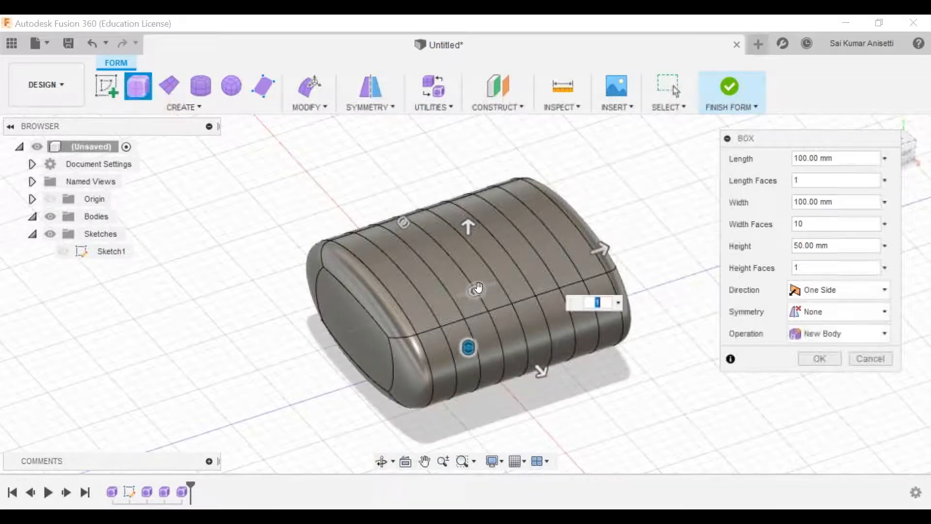
pyautogui.moveTo(482, 290); pyautogui.dragTo(412, 288)
pyautogui.moveTo(406, 288); pyautogui.dragTo(393, 291)
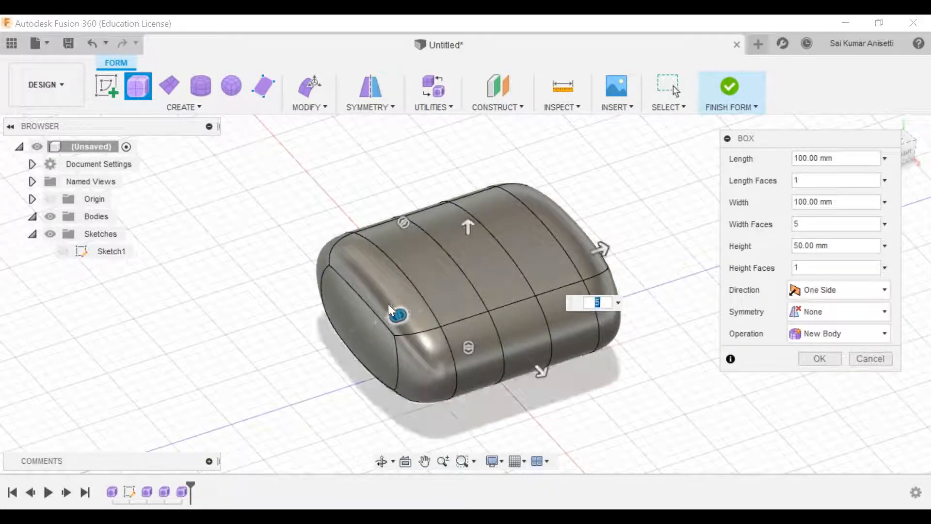
# Try to reduce the box's length faces below 1
pyautogui.moveTo(394, 312)
pyautogui.keyDown('shift'); pyautogui.mouseDown(button='middle')
pyautogui.moveTo(446, 306)
pyautogui.moveTo(478, 263)
pyautogui.moveTo(382, 313)
pyautogui.mouseUp(button='middle'); pyautogui.keyUp('shift')
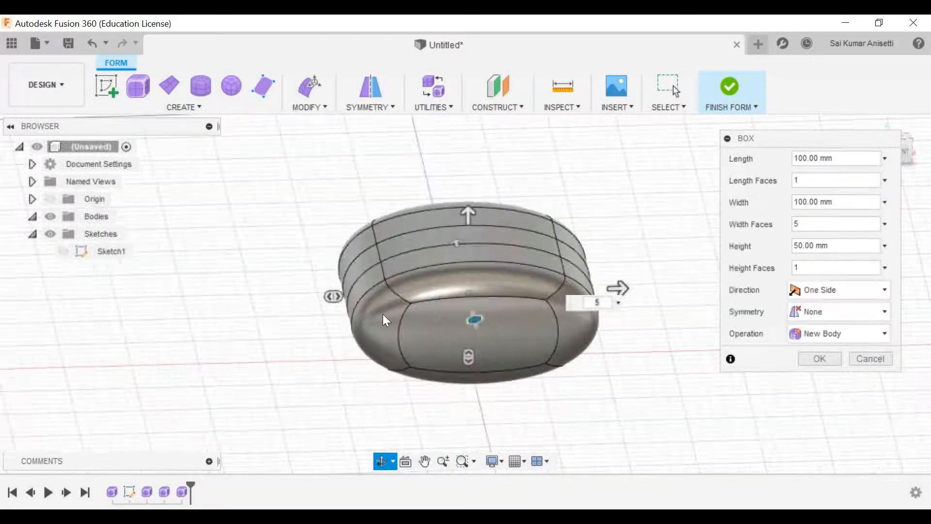
pyautogui.click(338, 296)
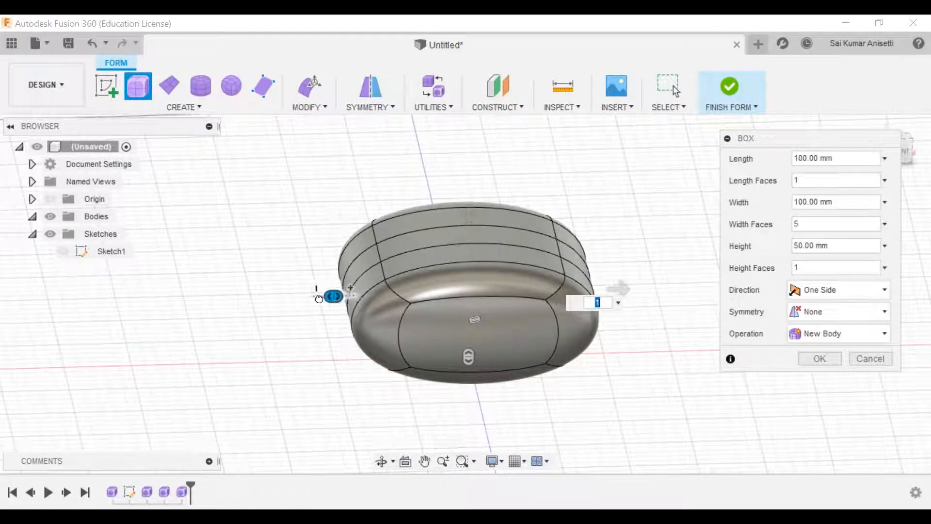
pyautogui.moveTo(302, 298); pyautogui.dragTo(303, 298)
pyautogui.keyDown('shift'); pyautogui.moveTo(628, 348); pyautogui.dragTo(567, 349, button='middle'); pyautogui.keyUp('shift')
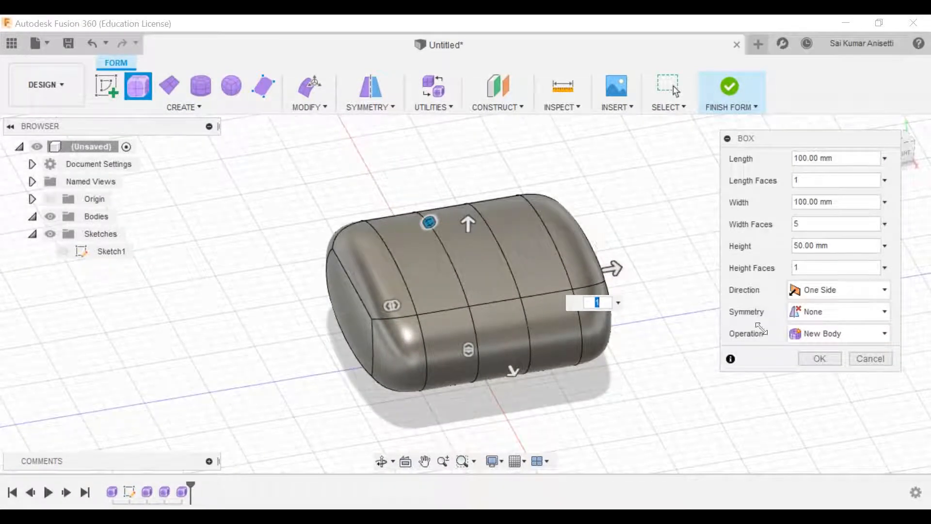
pyautogui.click(816, 179)
# Stretch the form box to a length of 150 mm and a width of 190 mm
pyautogui.keyDown('shift'); pyautogui.moveTo(594, 381); pyautogui.dragTo(493, 339, button='middle'); pyautogui.keyUp('shift')
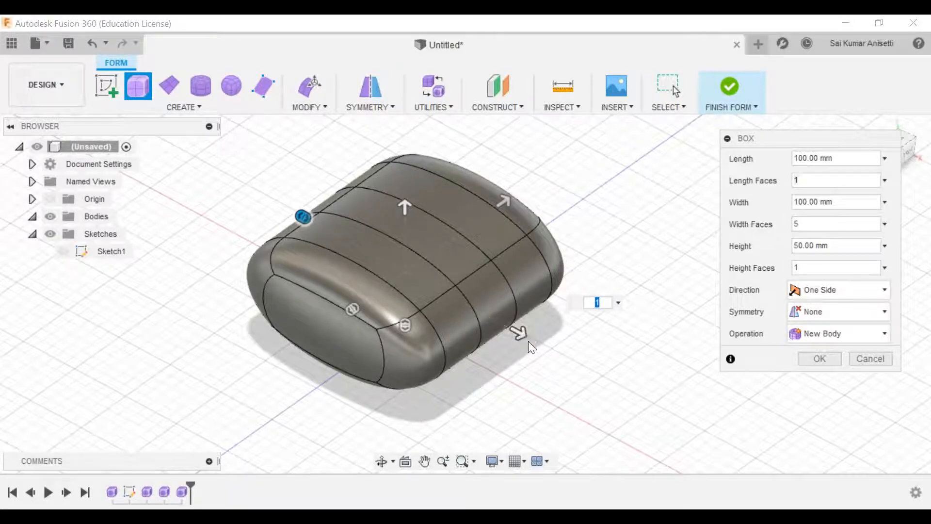
pyautogui.moveTo(520, 332); pyautogui.dragTo(571, 362)
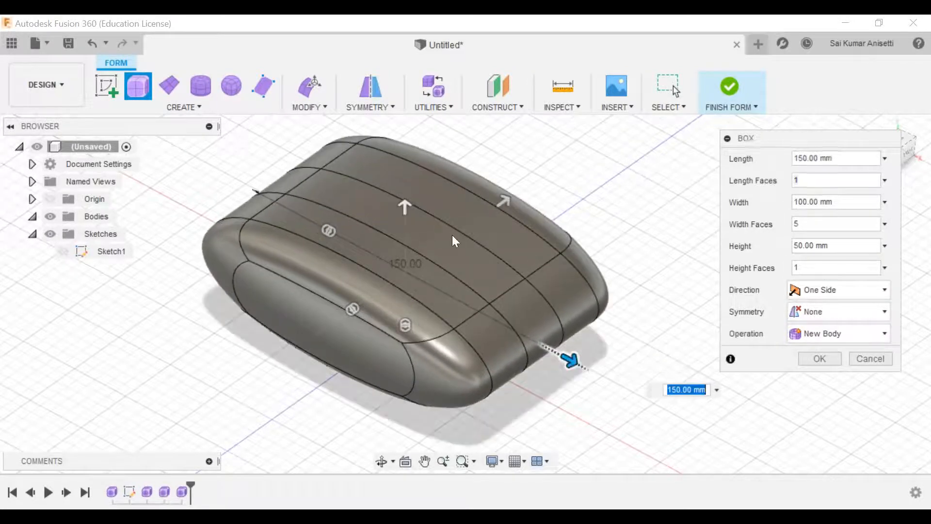
pyautogui.moveTo(507, 206); pyautogui.dragTo(588, 145)
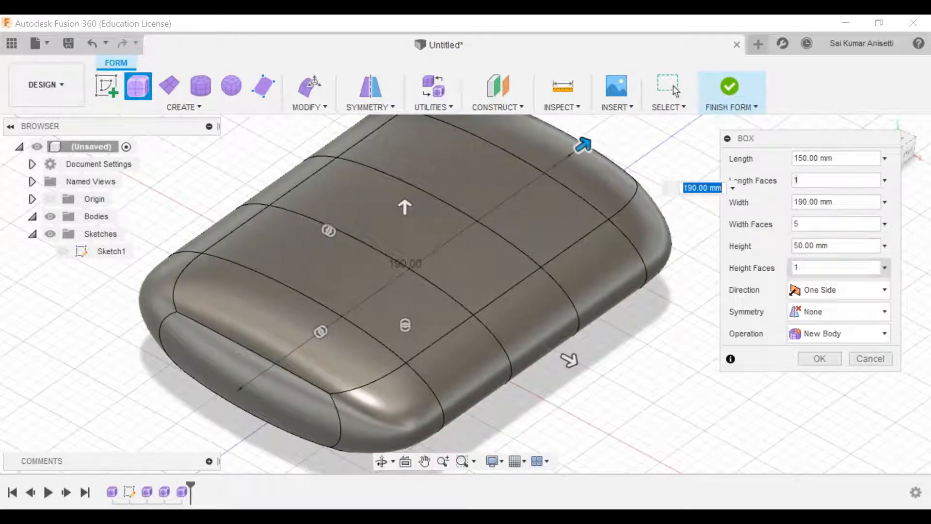
# Set the form box's direction to Symmetric so its height extends to both sides of the base plane
pyautogui.click(822, 288)
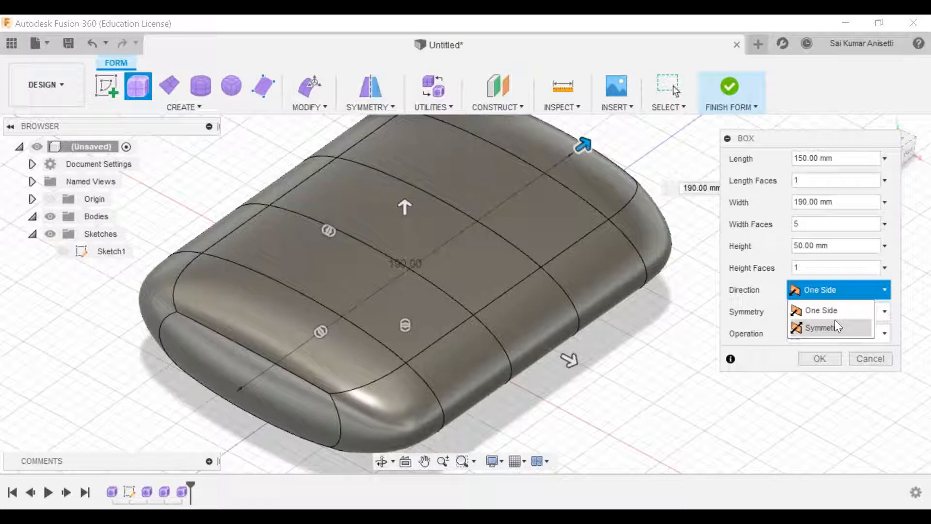
pyautogui.click(755, 297)
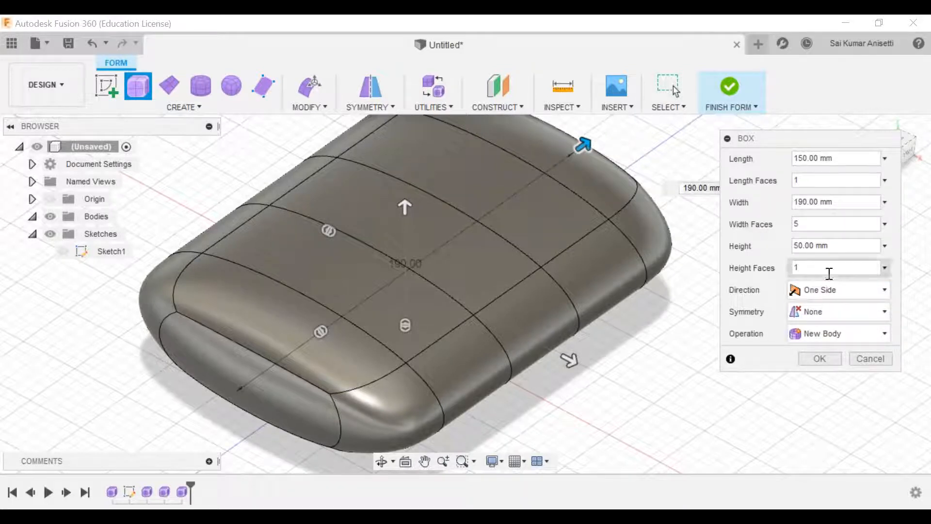
pyautogui.click(830, 290)
pyautogui.click(836, 327)
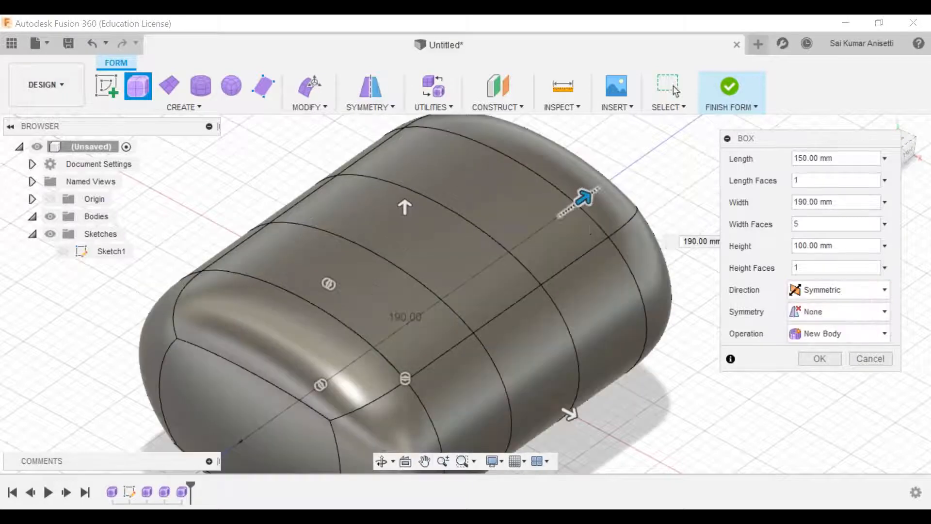
pyautogui.scroll(-3, 513, 256)
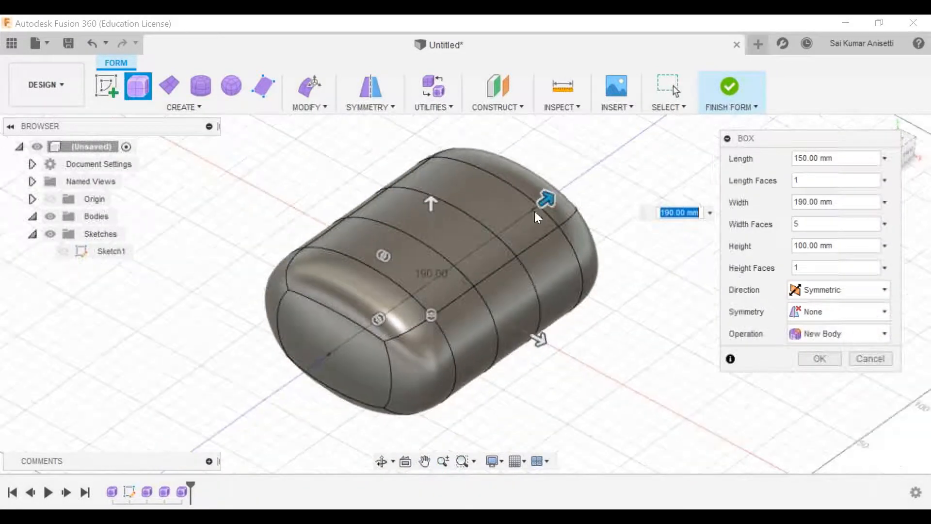
# Resize the form box to 80 mm length, 440 mm width and 180 mm height
pyautogui.moveTo(561, 193); pyautogui.dragTo(591, 175)
pyautogui.moveTo(433, 203); pyautogui.dragTo(434, 156)
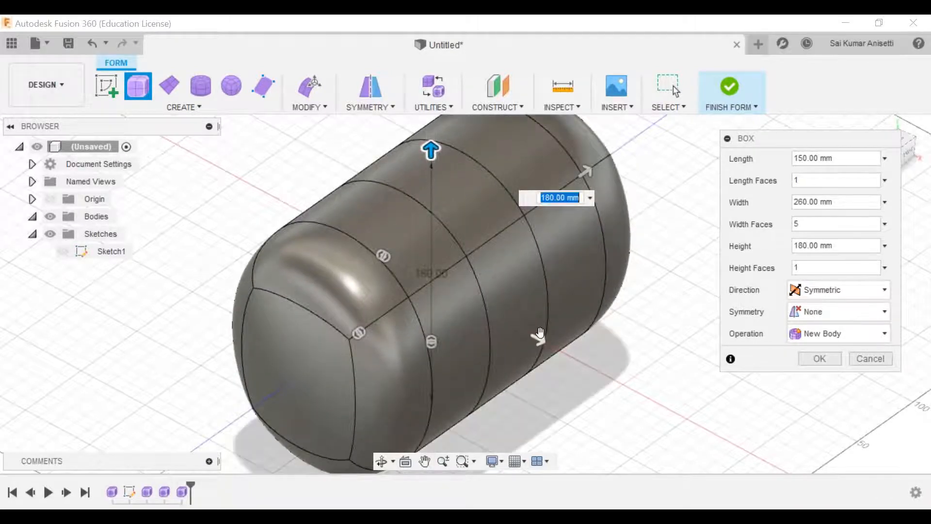
pyautogui.moveTo(536, 335); pyautogui.dragTo(666, 439)
pyautogui.moveTo(607, 383); pyautogui.dragTo(492, 310)
pyautogui.moveTo(592, 284); pyautogui.dragTo(506, 341, button='middle')
pyautogui.moveTo(500, 228); pyautogui.dragTo(625, 171)
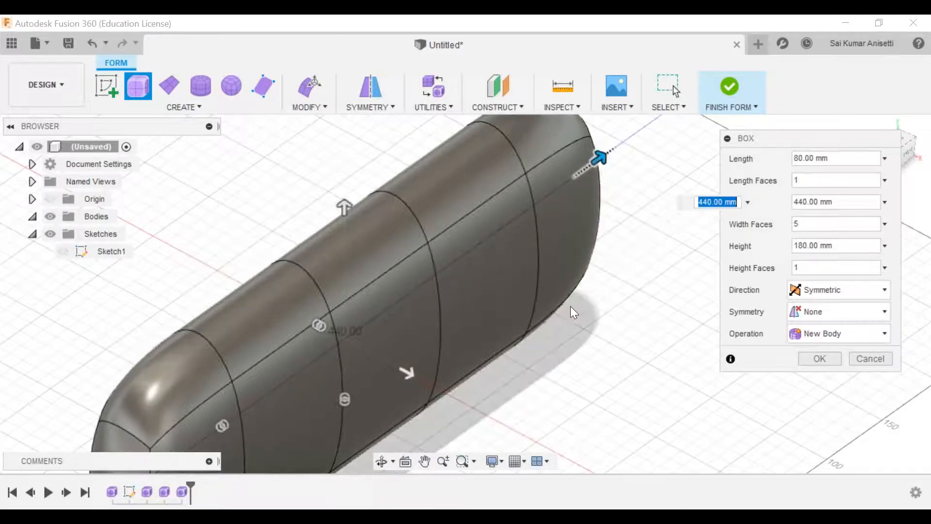
# Widen the form box to 560 mm, increase its width faces to 8 and create the body
pyautogui.scroll(-5, 570, 308)
pyautogui.moveTo(543, 350); pyautogui.dragTo(465, 302, button='middle')
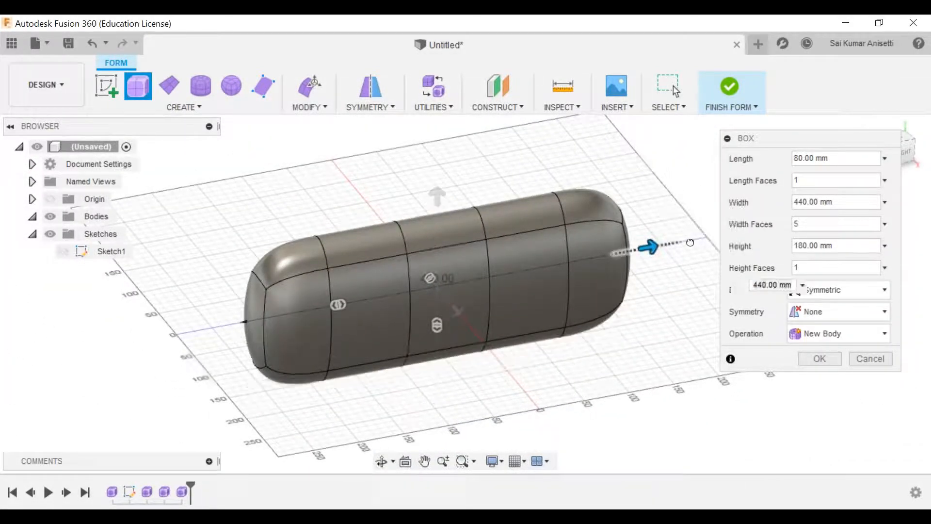
pyautogui.moveTo(652, 246); pyautogui.dragTo(703, 237)
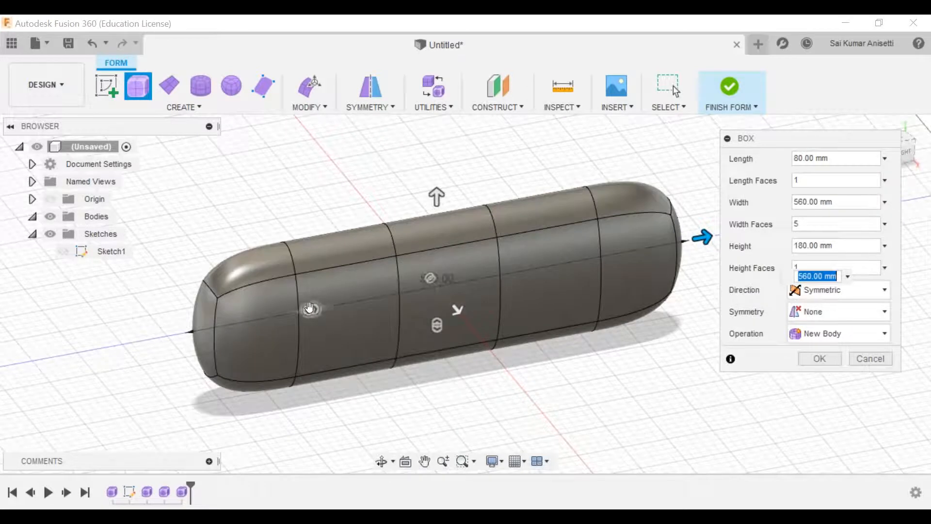
pyautogui.moveTo(316, 307); pyautogui.dragTo(380, 297)
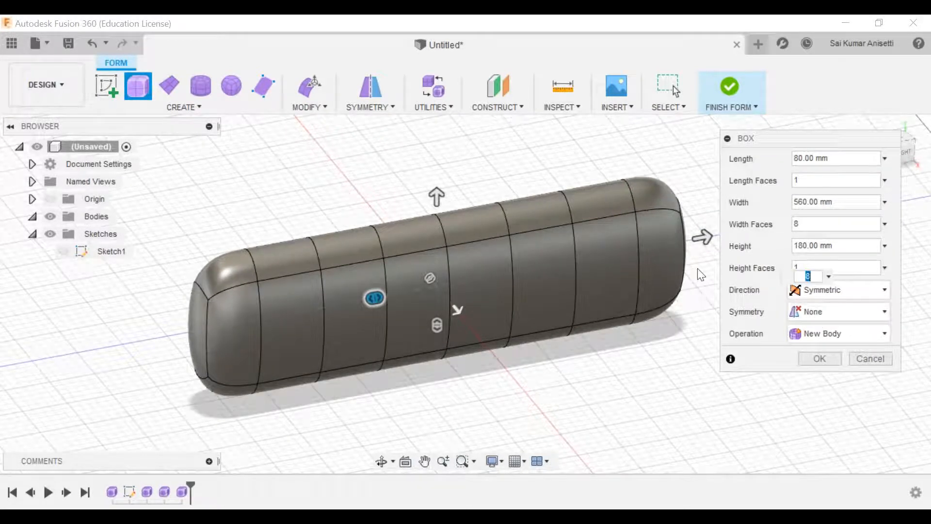
pyautogui.click(814, 357)
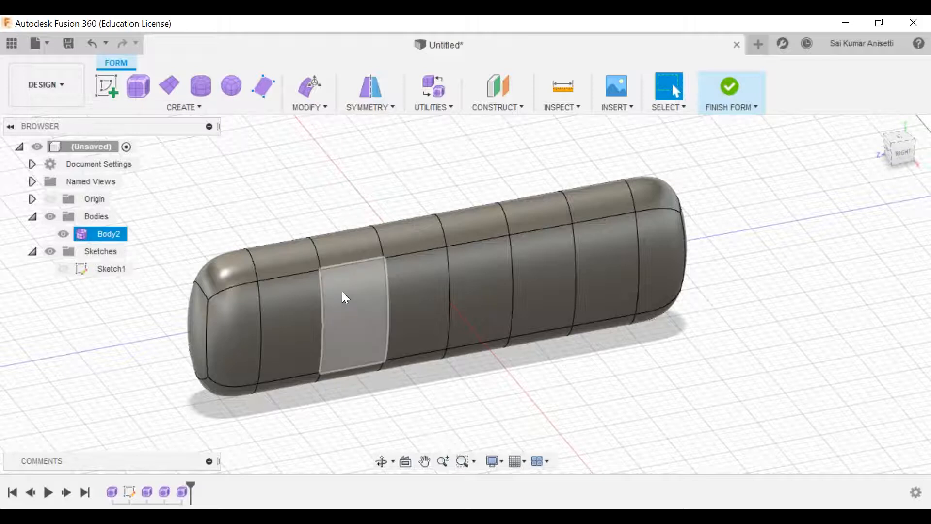
pyautogui.moveTo(396, 285)
pyautogui.mouseDown(button='middle')
pyautogui.moveTo(389, 276)
pyautogui.moveTo(385, 290)
pyautogui.mouseUp(button='middle')
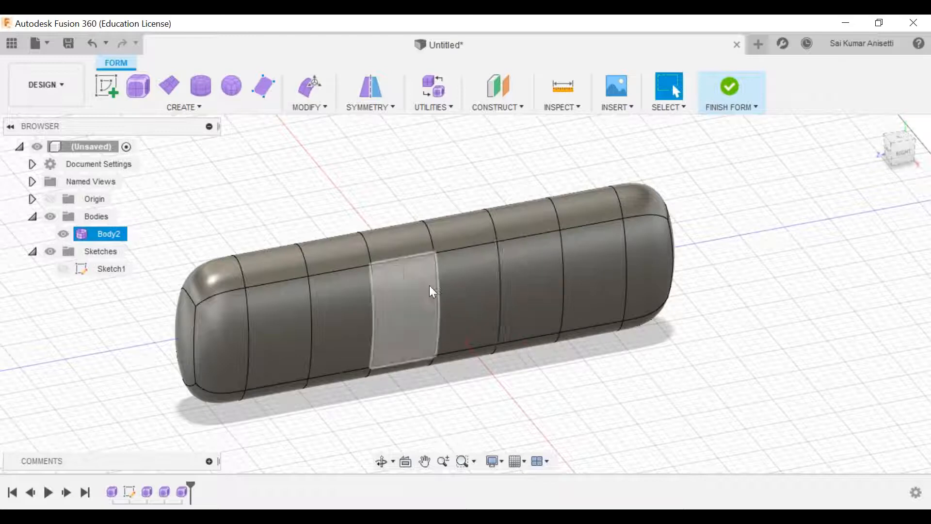
pyautogui.click(326, 115)
pyautogui.click(473, 139)
pyautogui.click(312, 92)
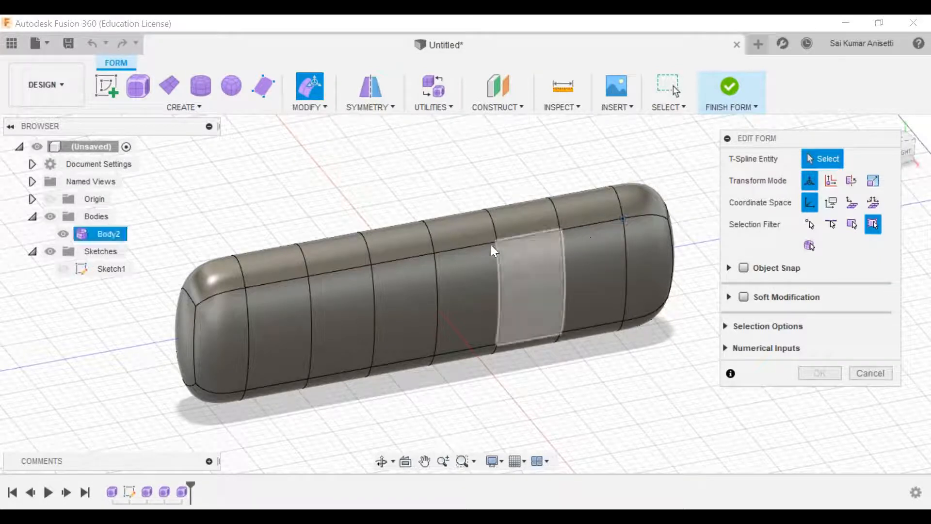
pyautogui.click(513, 259)
pyautogui.moveTo(508, 258); pyautogui.dragTo(498, 257, button='middle')
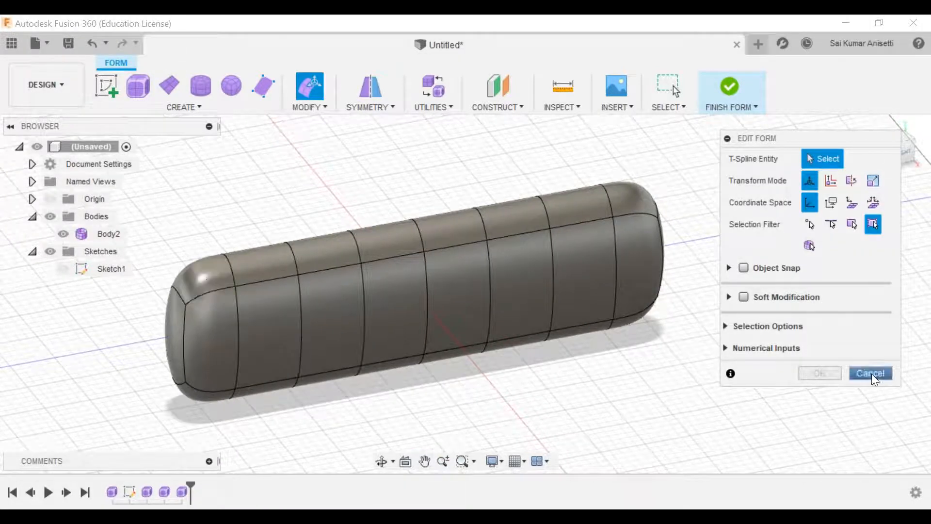
pyautogui.click(871, 373)
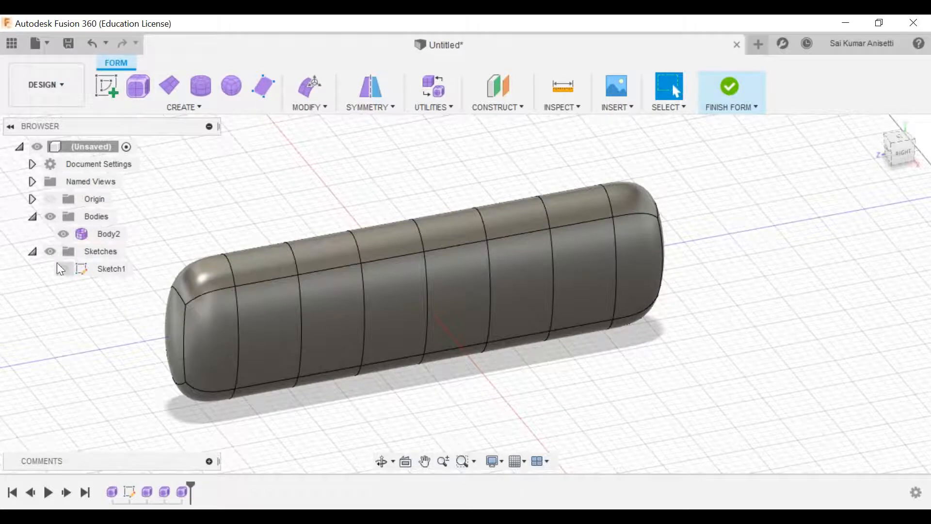
# Hide the long box body and start a new center-based form box at the origin on the ground plane
pyautogui.click(68, 236)
pyautogui.click(64, 234)
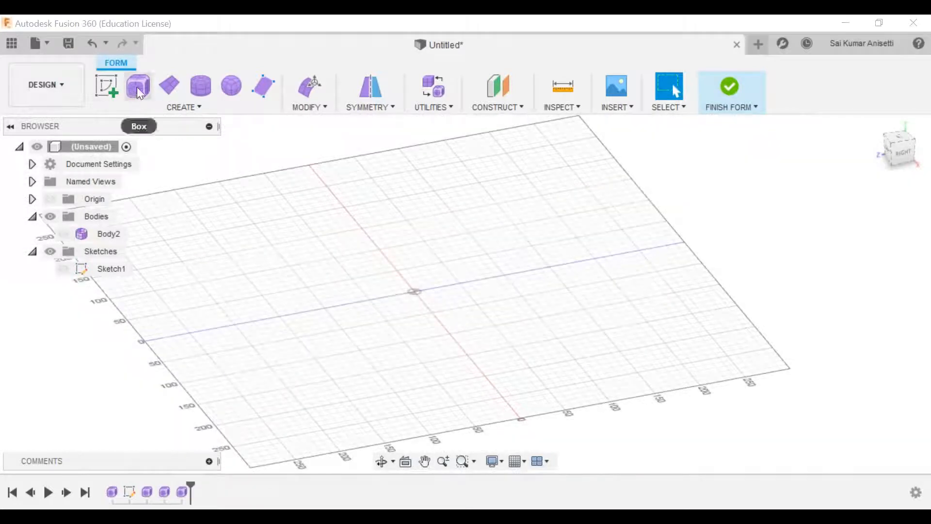
pyautogui.click(138, 87)
pyautogui.click(409, 296)
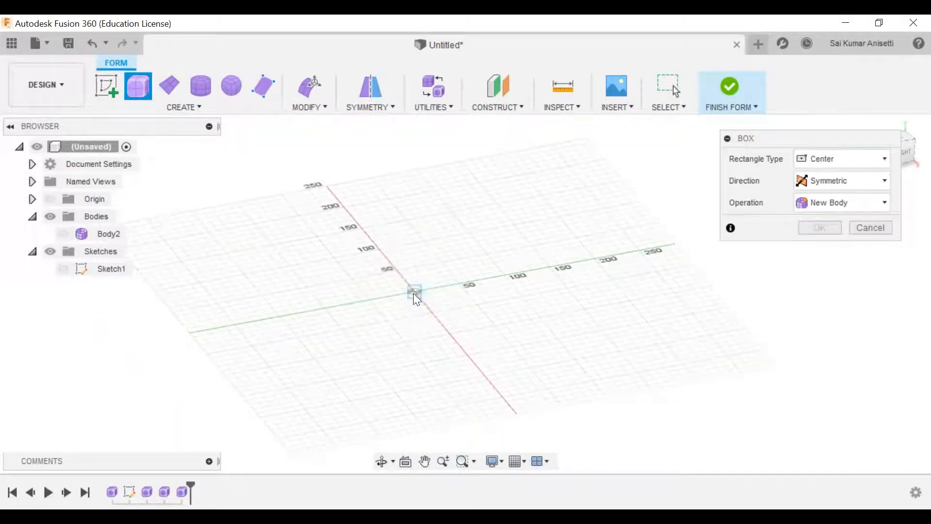
pyautogui.click(416, 292)
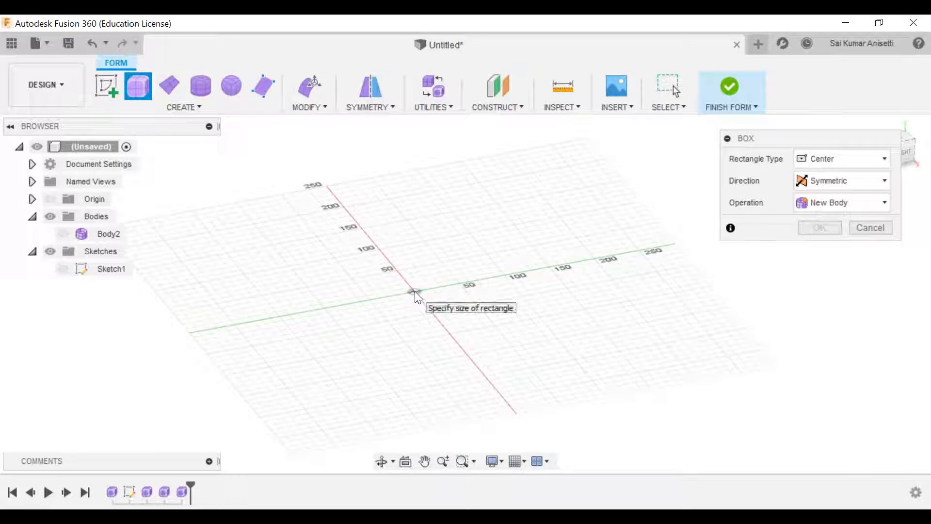
pyautogui.click(458, 271)
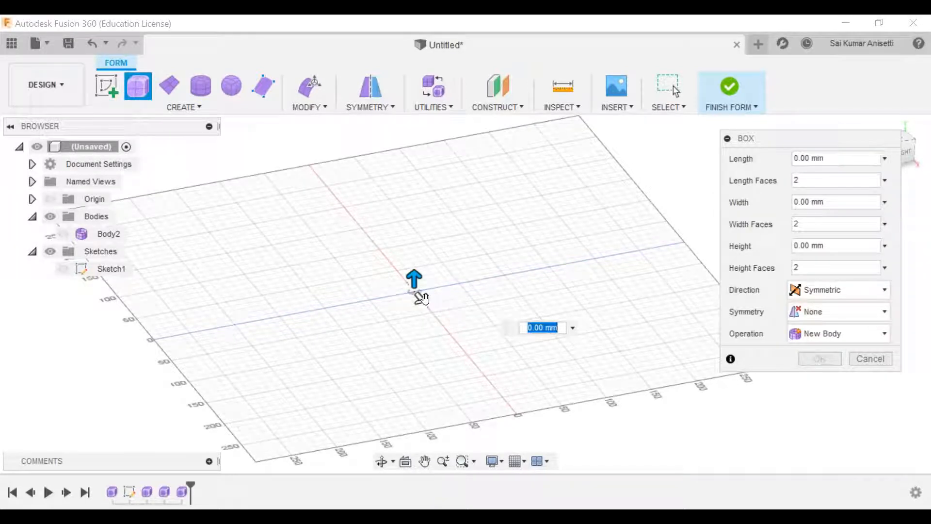
# Set the new box's length, width and height to 100 mm each and create it as a new body
pyautogui.click(833, 158)
pyautogui.write('100')
pyautogui.click(820, 203)
pyautogui.moveTo(842, 159); pyautogui.dragTo(783, 159)
pyautogui.write('10')
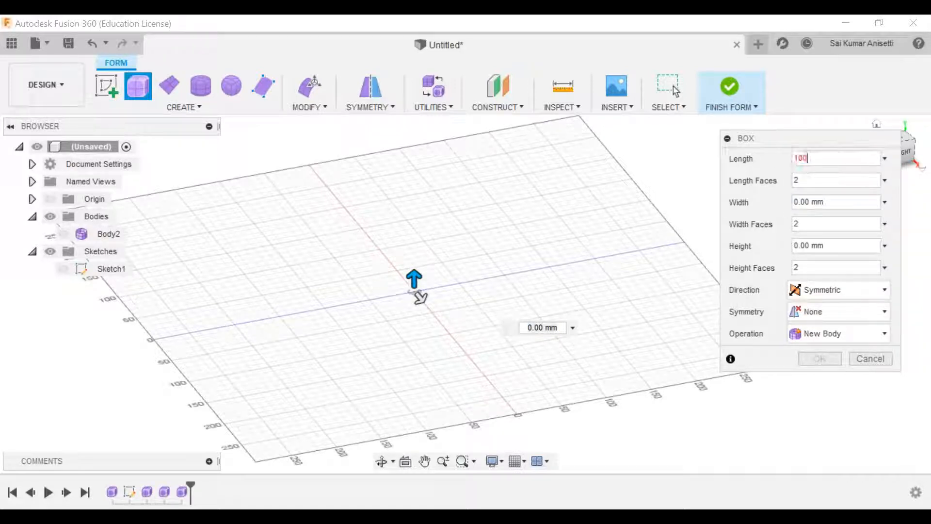
pyautogui.click(825, 202)
pyautogui.write('100')
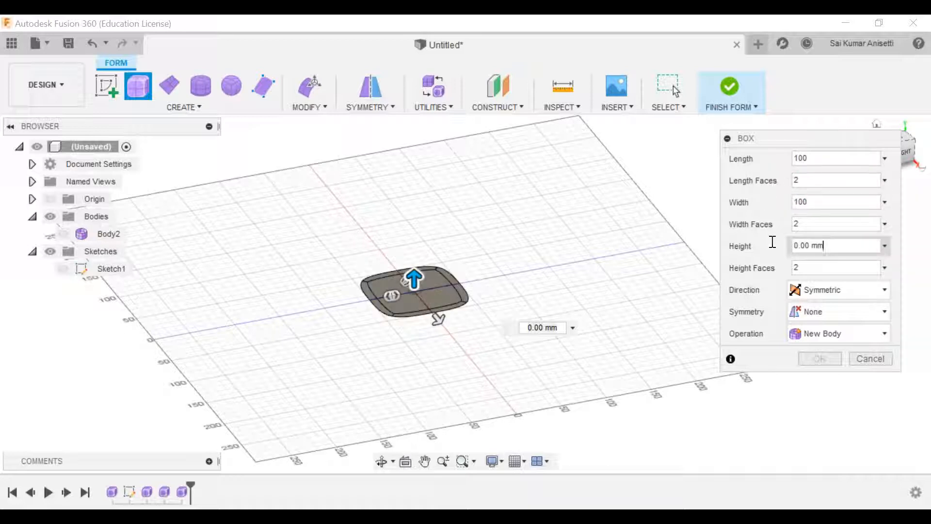
pyautogui.click(797, 245)
pyautogui.write('100')
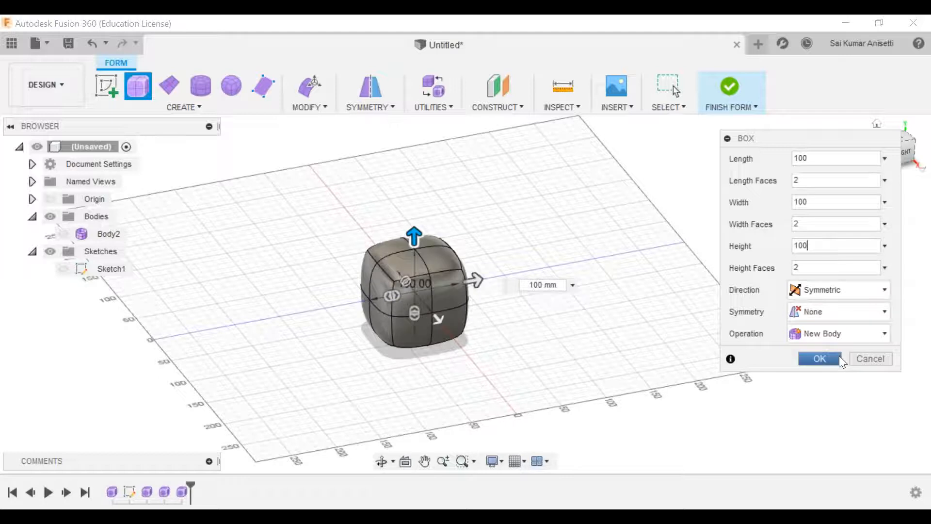
pyautogui.click(819, 358)
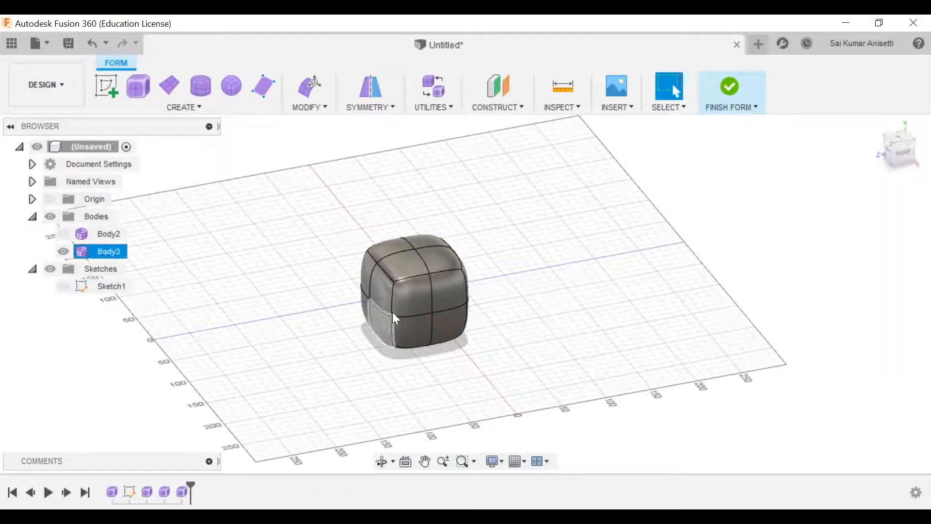
pyautogui.click(316, 89)
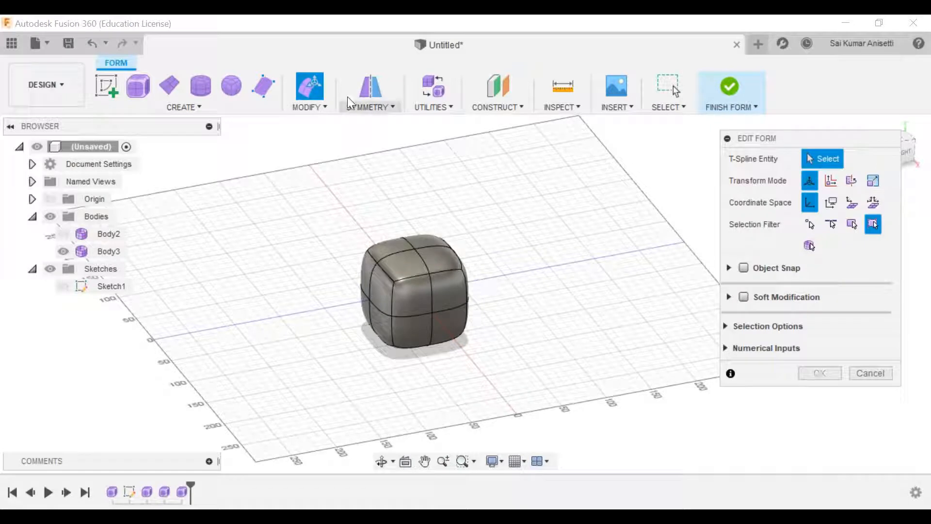
pyautogui.scroll(3, 429, 284)
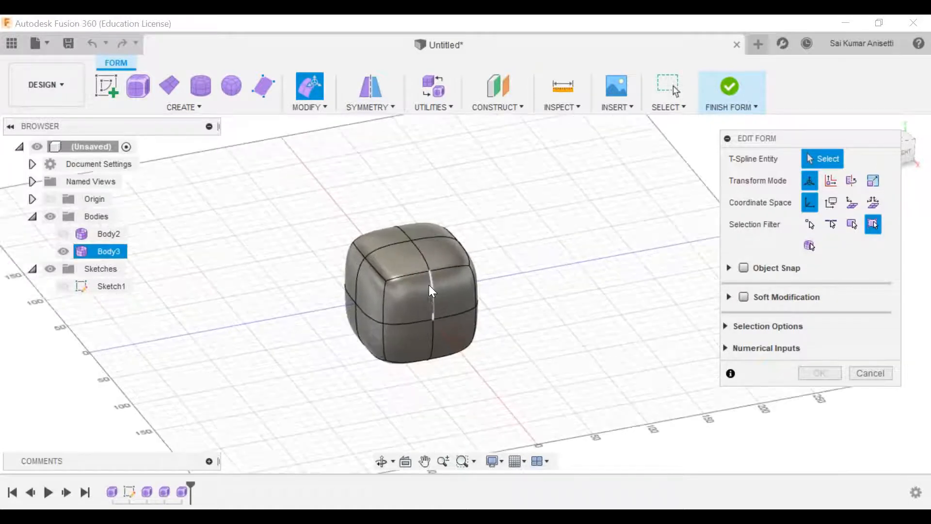
pyautogui.moveTo(481, 275); pyautogui.dragTo(504, 280, button='middle')
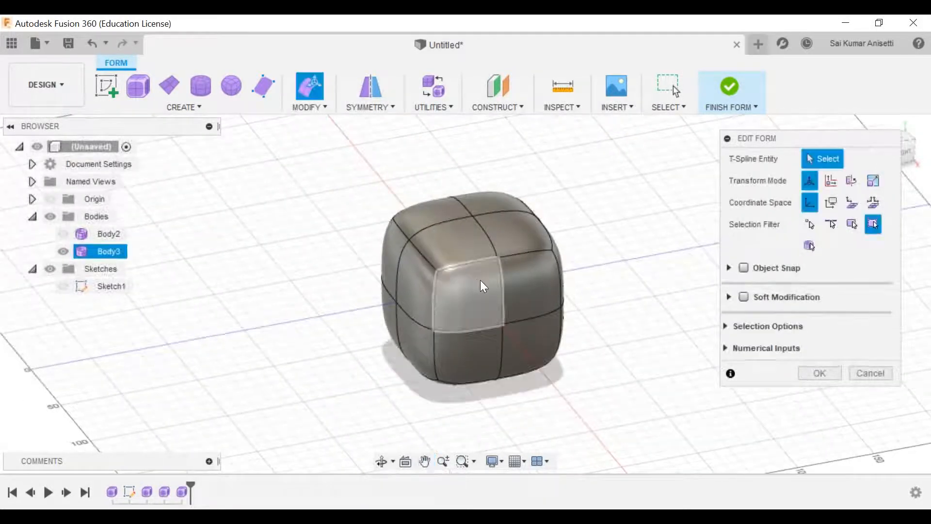
pyautogui.scroll(1, 480, 280)
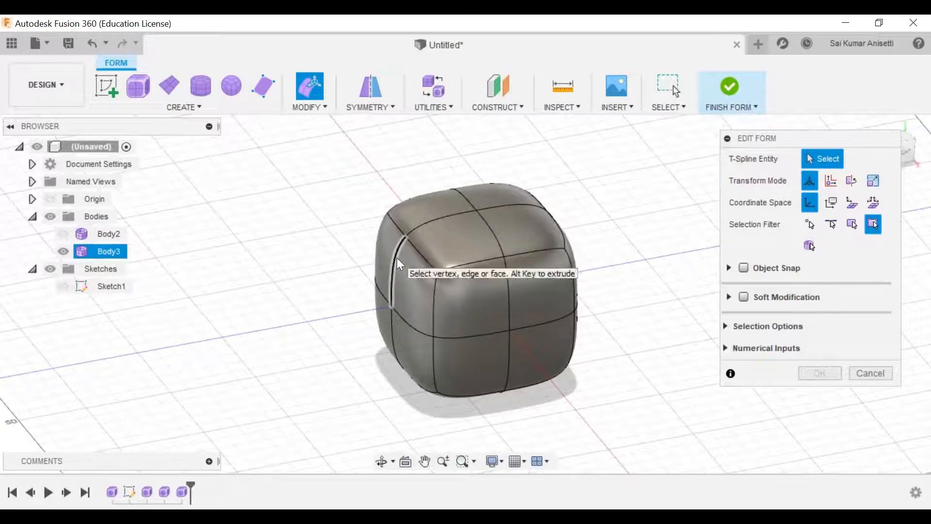
pyautogui.click(454, 240)
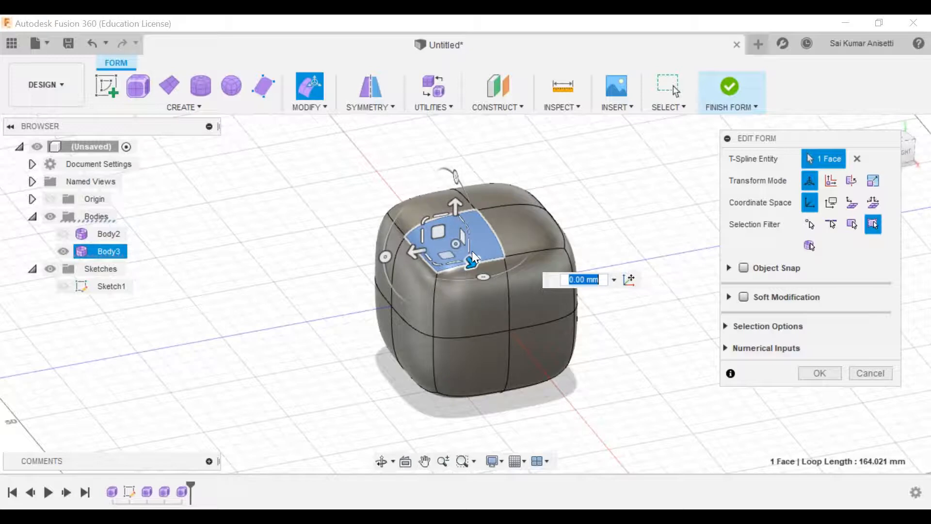
pyautogui.scroll(3, 462, 228)
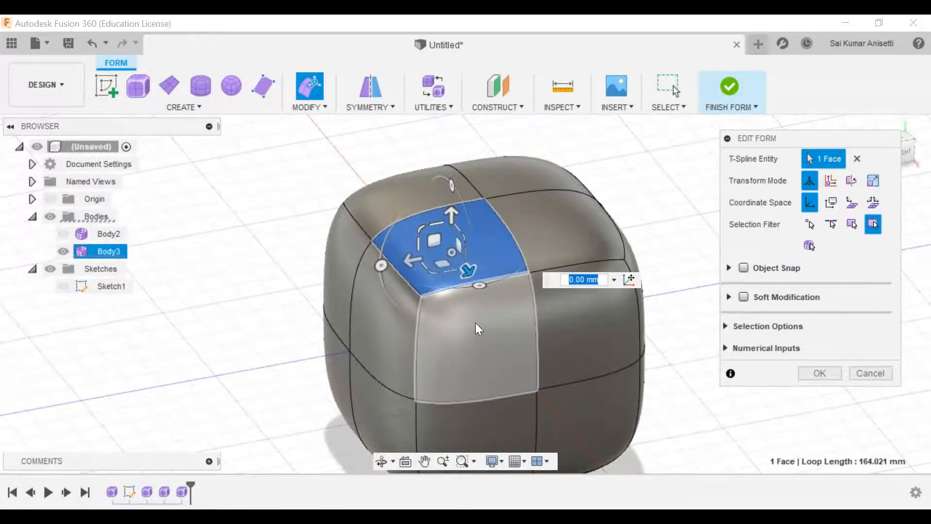
pyautogui.keyDown('shift'); pyautogui.moveTo(475, 323); pyautogui.dragTo(501, 325, button='middle'); pyautogui.keyUp('shift')
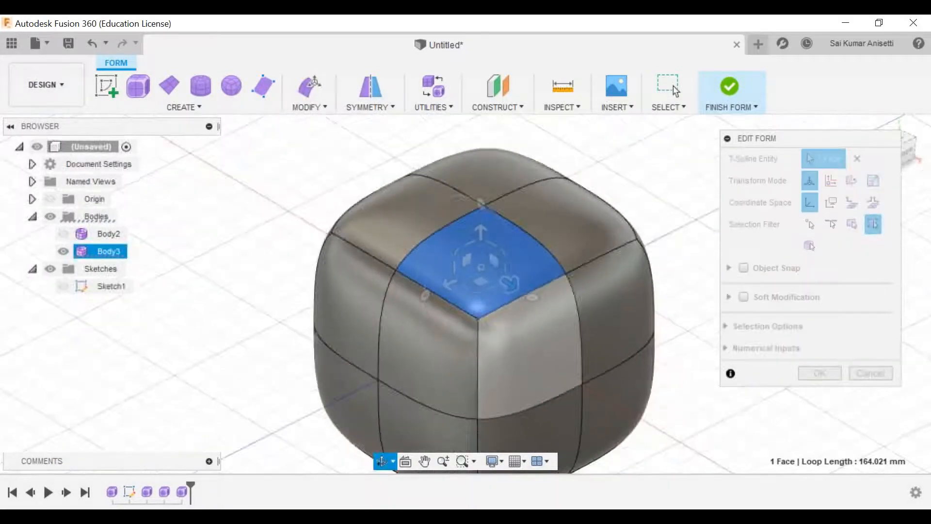
pyautogui.scroll(3, 522, 301)
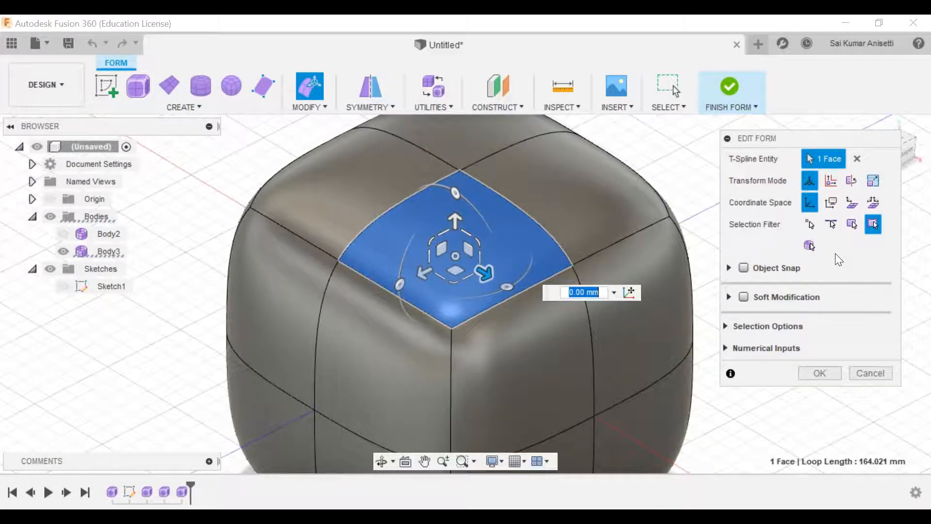
pyautogui.press('Escape')
pyautogui.press('Escape')
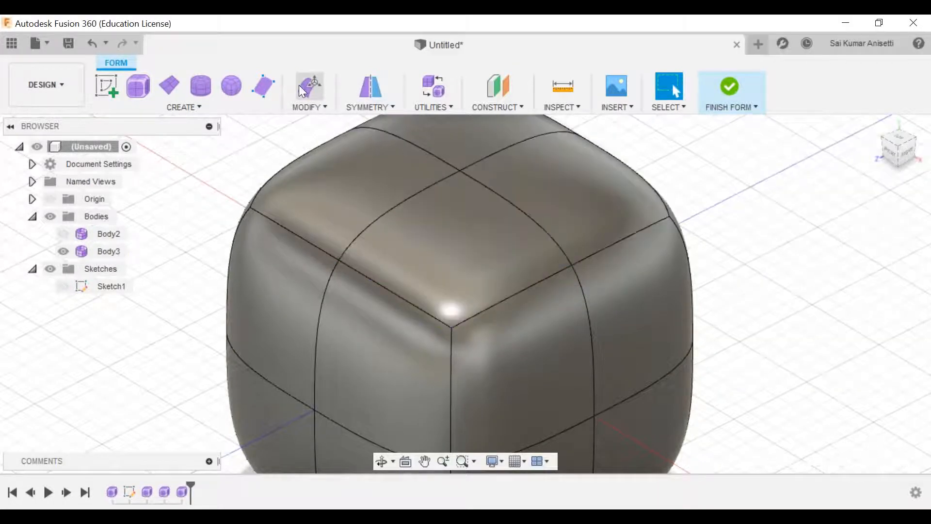
# Select the near corner face on the cube's top for Edit Form and try the Translation, Rotation and Scale modes before restoring the combined mode
pyautogui.hotkey('ctrl', 'e')
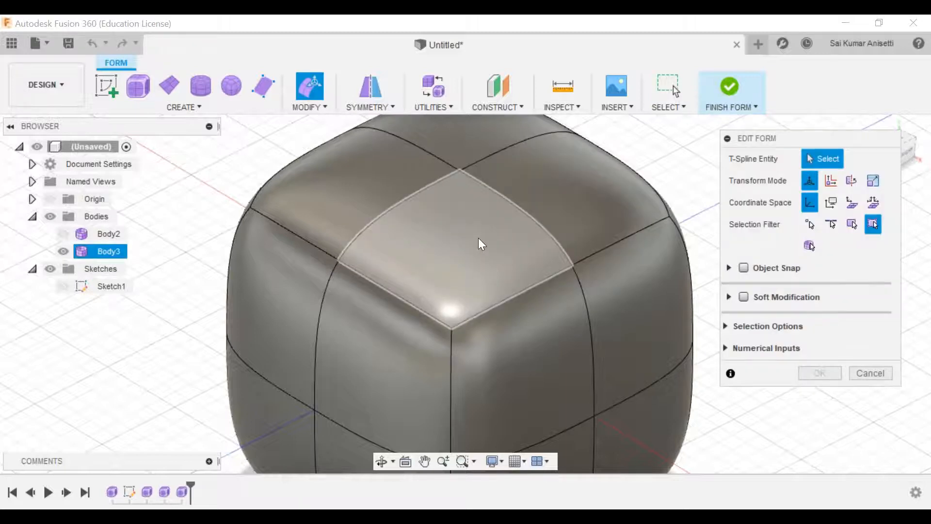
pyautogui.click(479, 240)
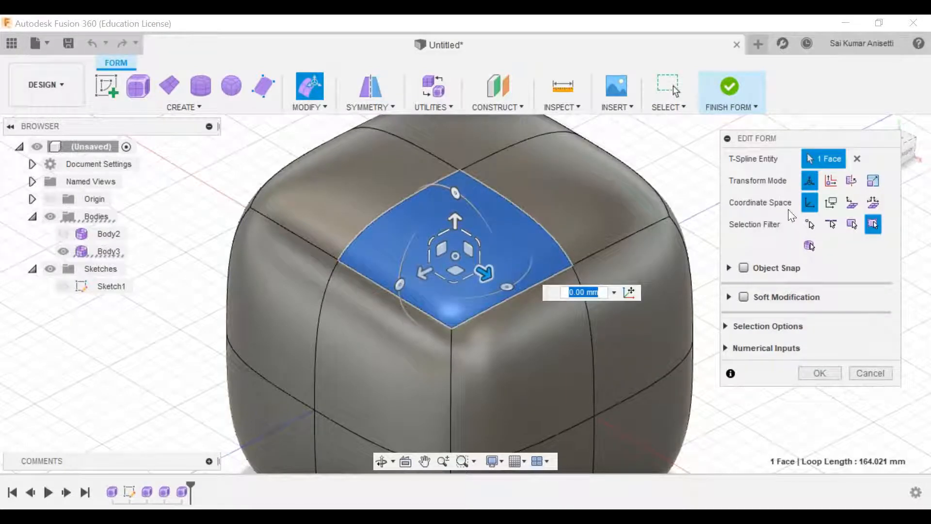
pyautogui.click(828, 183)
pyautogui.click(851, 180)
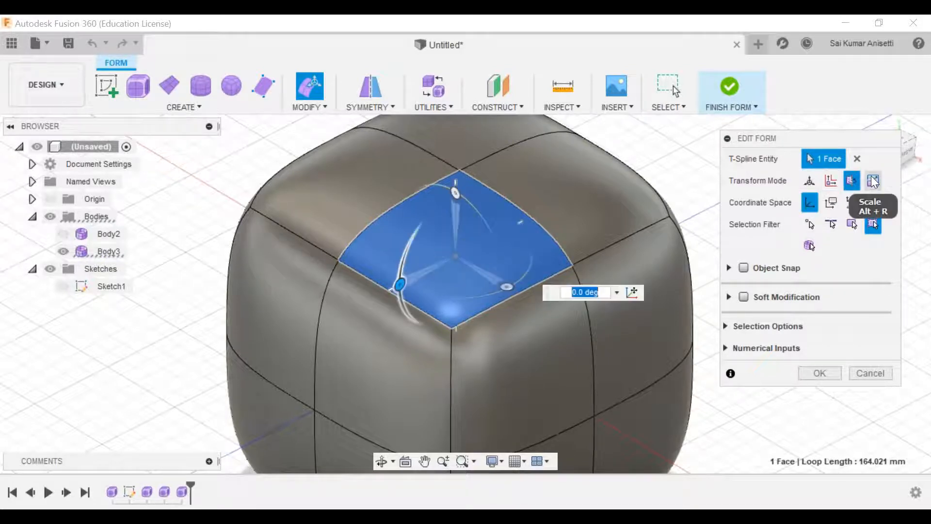
pyautogui.click(872, 179)
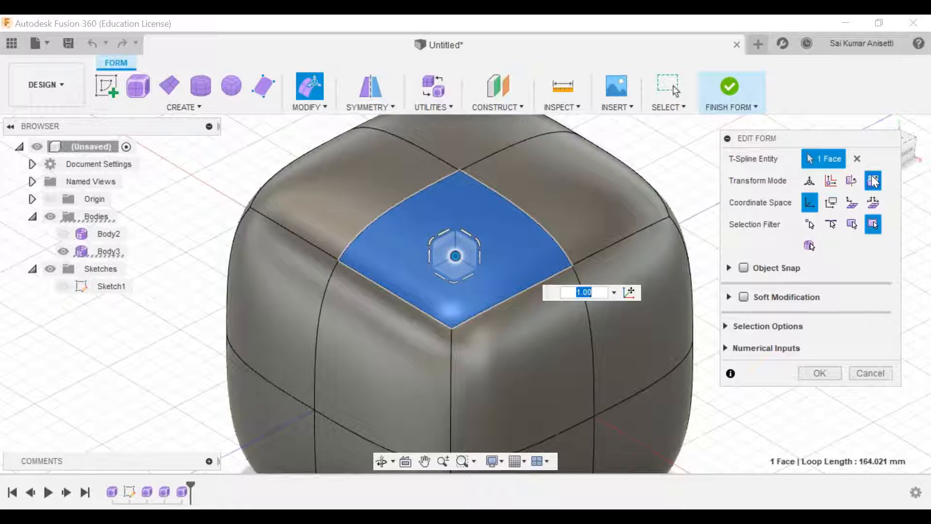
pyautogui.click(813, 185)
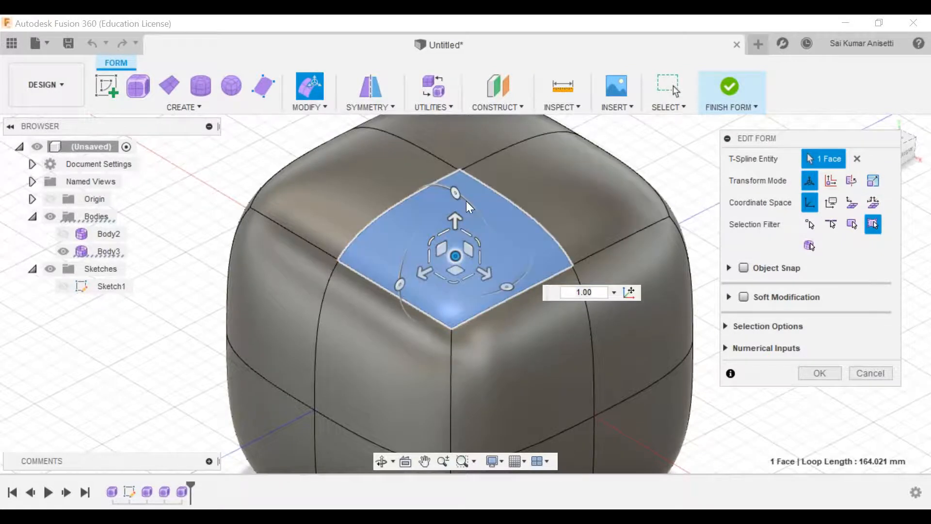
# Switch Edit Form's transform mode to Translation for the selected corner face
pyautogui.scroll(2, 467, 199)
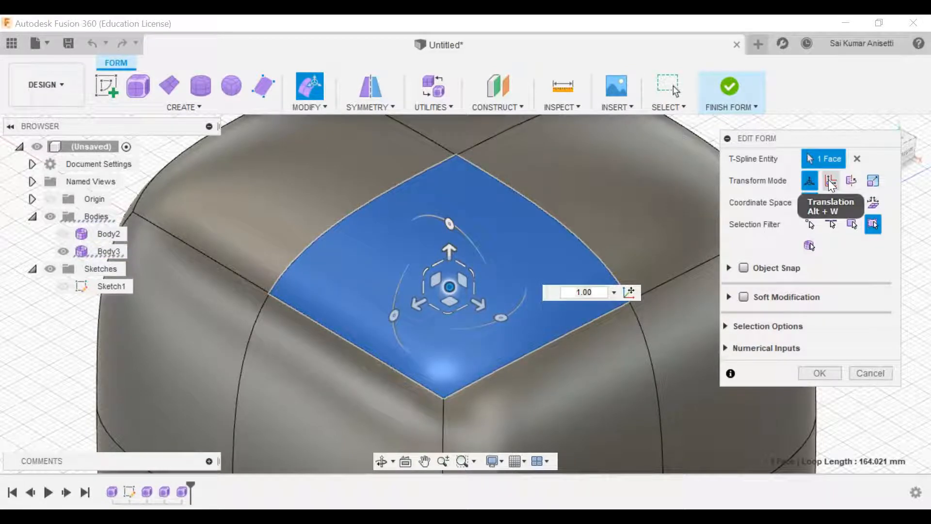
pyautogui.click(830, 182)
pyautogui.scroll(-2, 523, 292)
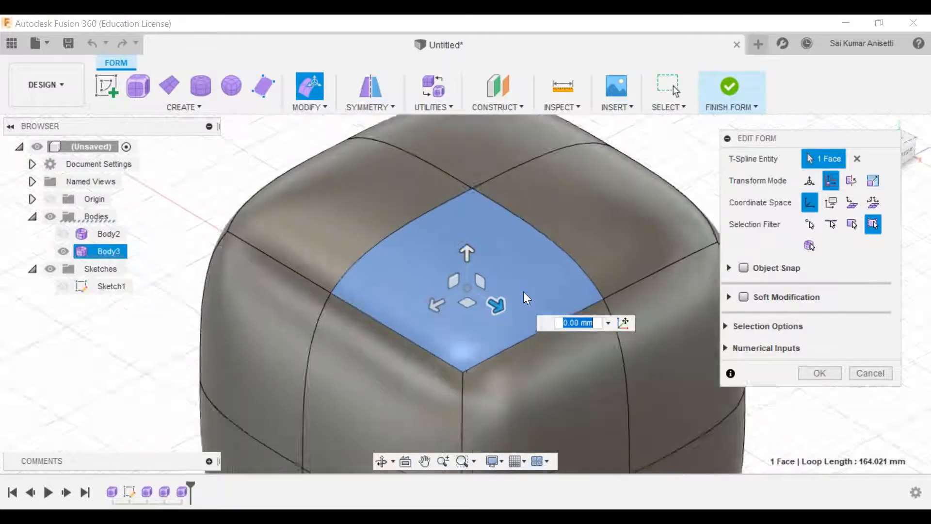
# Try translating the corner face 40 mm upward, followed by a further 20 mm
pyautogui.scroll(-3, 523, 292)
pyautogui.moveTo(496, 255); pyautogui.dragTo(449, 251, button='middle')
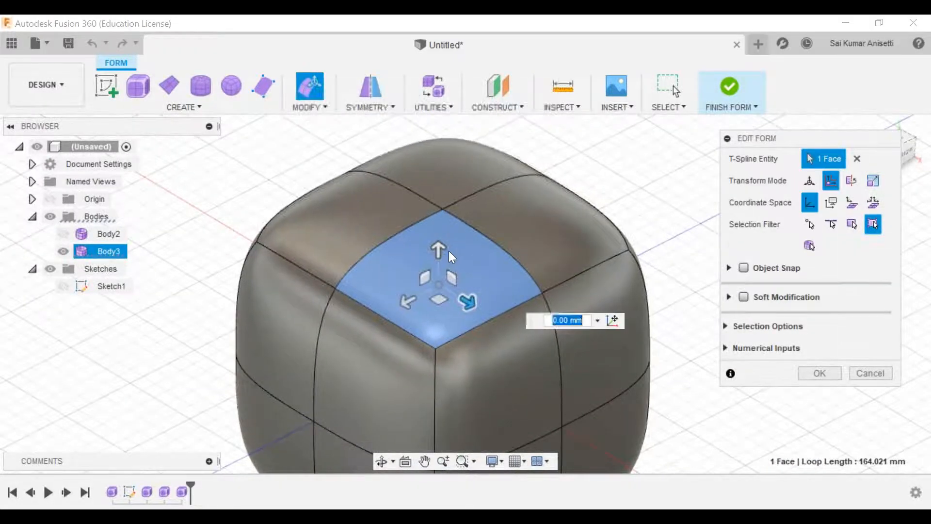
pyautogui.scroll(-2, 449, 251)
pyautogui.moveTo(450, 243); pyautogui.dragTo(455, 165)
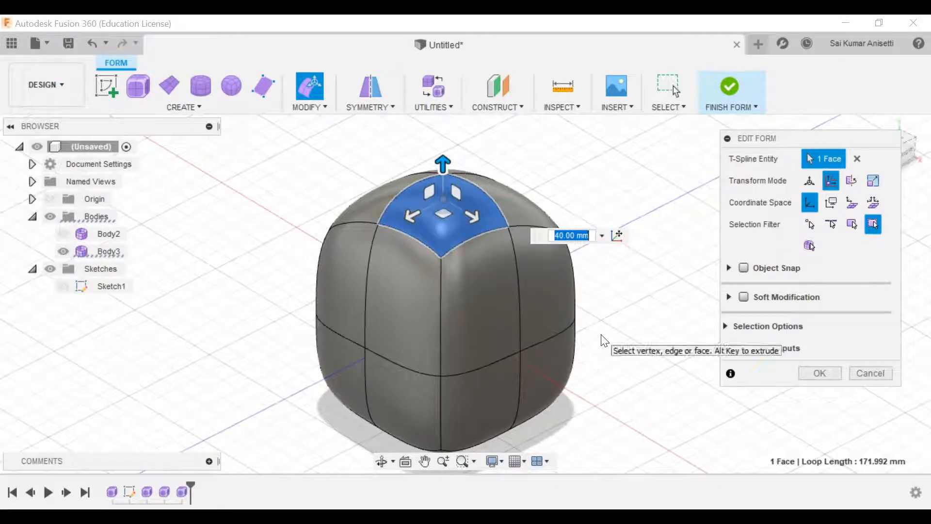
pyautogui.keyDown('shift'); pyautogui.moveTo(601, 340); pyautogui.dragTo(484, 299, button='middle'); pyautogui.keyUp('shift')
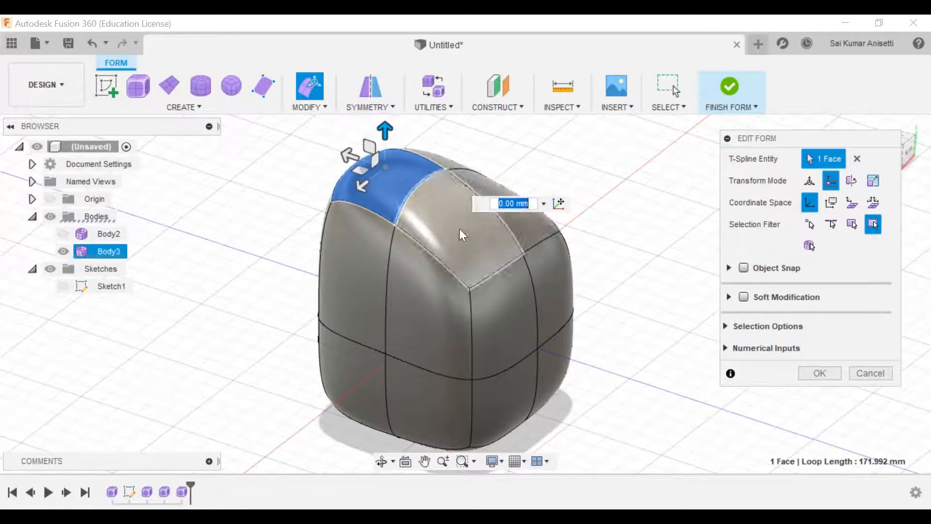
pyautogui.keyDown('shift'); pyautogui.moveTo(456, 227); pyautogui.dragTo(458, 289, button='middle'); pyautogui.keyUp('shift')
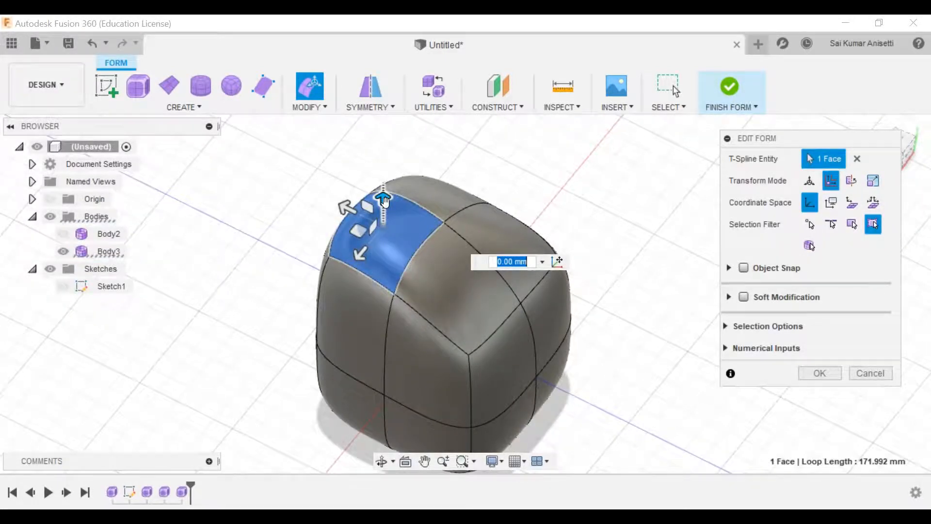
pyautogui.moveTo(384, 201); pyautogui.dragTo(383, 176)
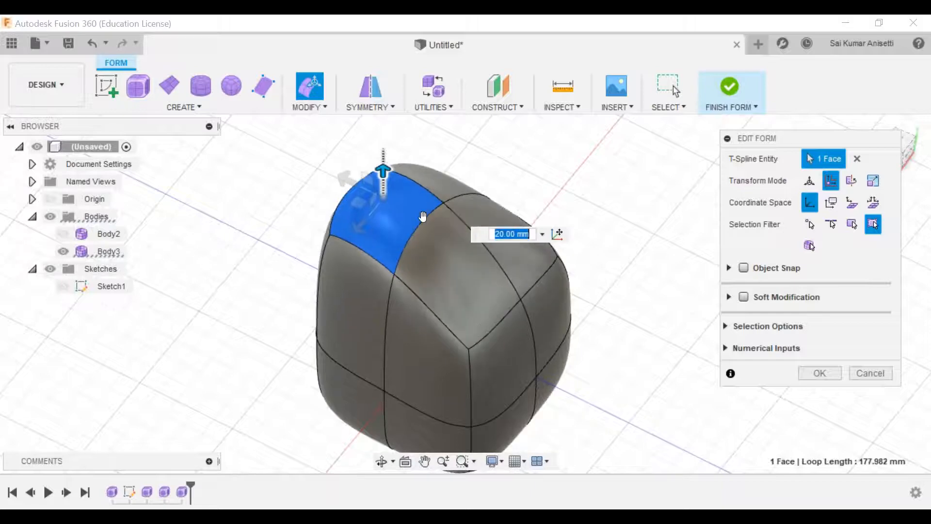
# Try lowering the raised corner face well below the cube's top with successive vertical moves
pyautogui.keyDown('shift'); pyautogui.moveTo(484, 335); pyautogui.dragTo(447, 337, button='middle'); pyautogui.keyUp('shift')
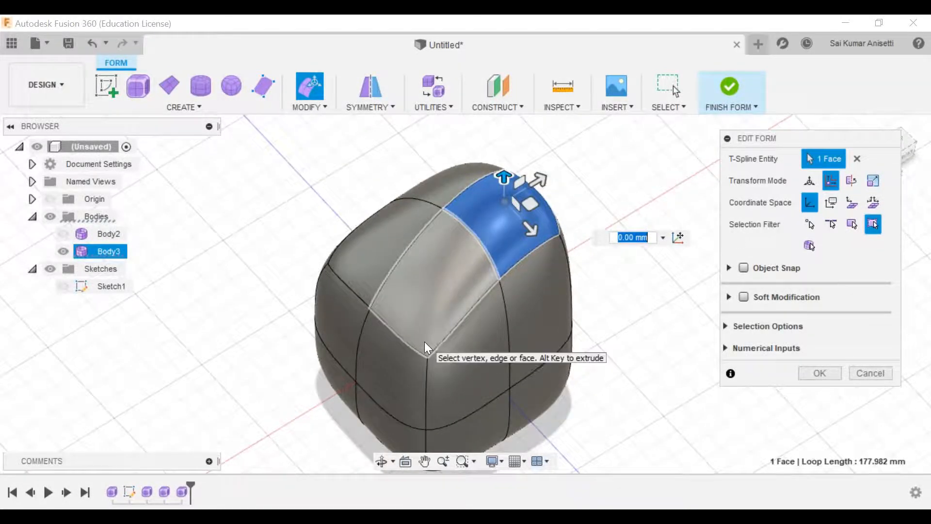
pyautogui.moveTo(504, 179); pyautogui.dragTo(501, 295)
pyautogui.keyDown('shift'); pyautogui.moveTo(529, 306); pyautogui.dragTo(491, 265, button='middle'); pyautogui.keyUp('shift')
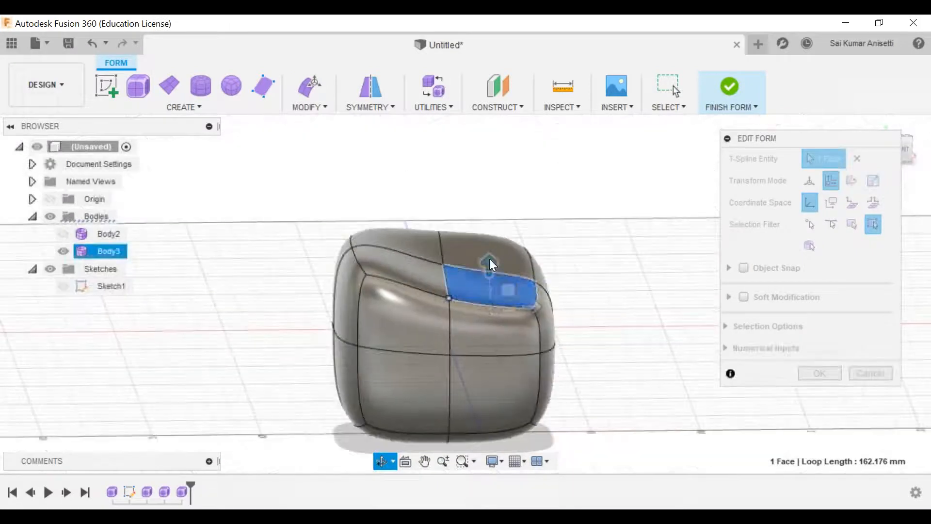
pyautogui.moveTo(489, 264)
pyautogui.mouseDown()
pyautogui.moveTo(491, 281)
pyautogui.moveTo(490, 263)
pyautogui.mouseUp()
pyautogui.moveTo(496, 315)
pyautogui.mouseDown(button='middle')
pyautogui.moveTo(501, 275)
pyautogui.moveTo(499, 312)
pyautogui.mouseUp(button='middle')
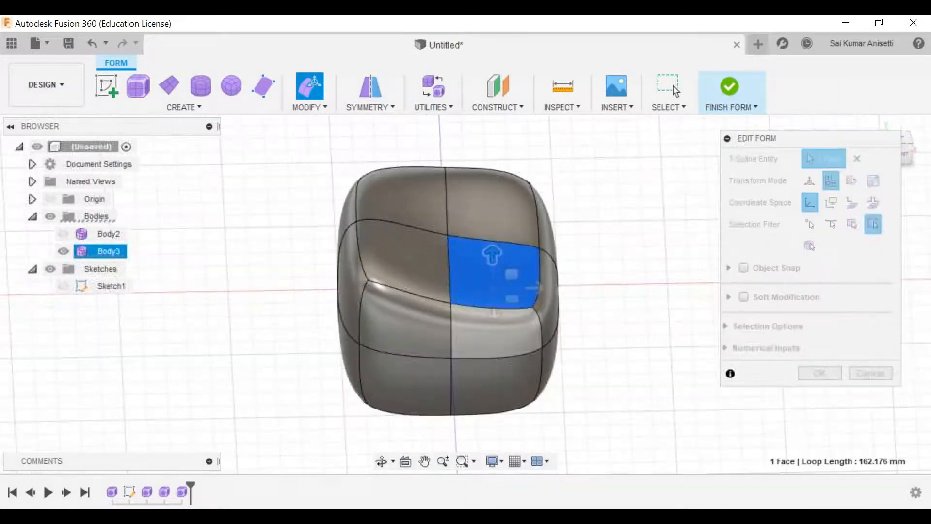
pyautogui.moveTo(493, 252); pyautogui.dragTo(492, 327)
pyautogui.moveTo(492, 327); pyautogui.dragTo(485, 291, button='middle')
pyautogui.scroll(8, 516, 328)
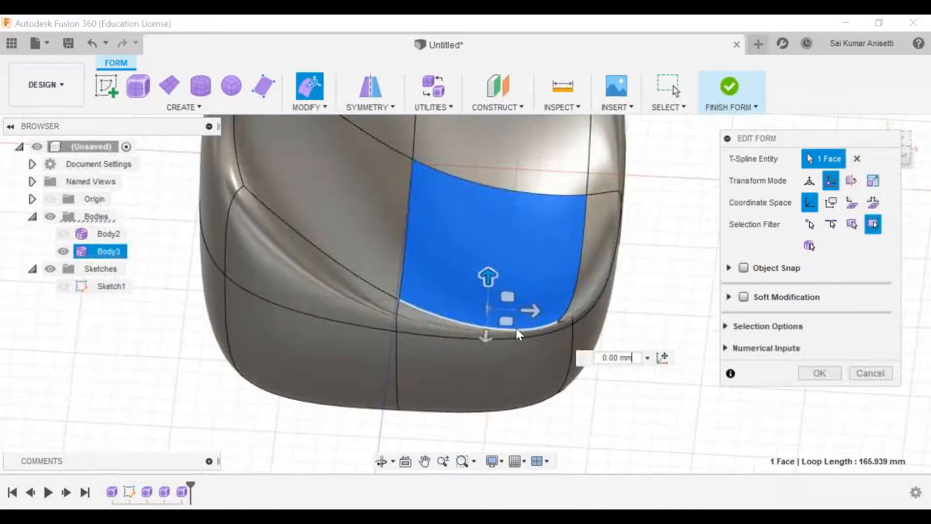
# Raise the sunken face slightly and examine the folded surface along its rim
pyautogui.keyDown('shift'); pyautogui.moveTo(577, 334); pyautogui.dragTo(624, 303, button='middle'); pyautogui.keyUp('shift')
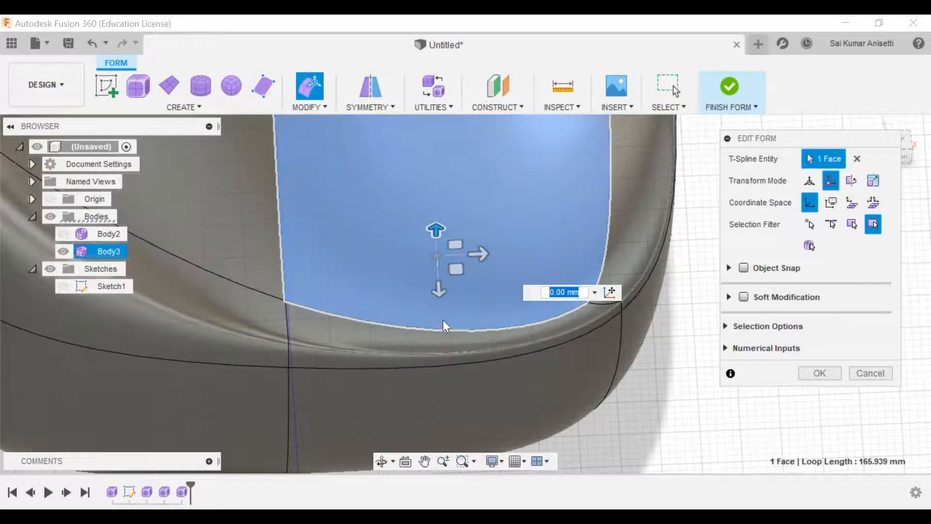
pyautogui.scroll(-1, 453, 303)
pyautogui.scroll(-5, 452, 301)
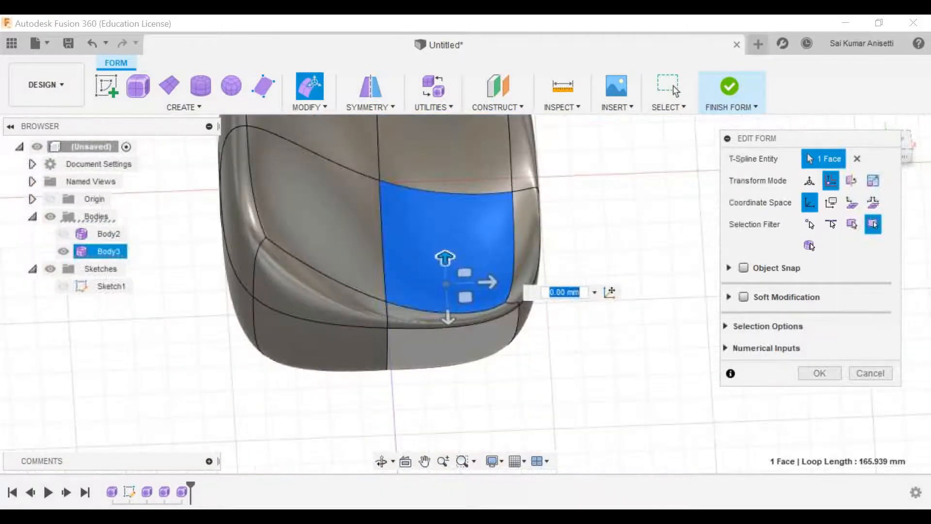
pyautogui.keyDown('shift'); pyautogui.moveTo(450, 382); pyautogui.dragTo(453, 306, button='middle'); pyautogui.keyUp('shift')
pyautogui.moveTo(454, 292); pyautogui.dragTo(453, 263)
pyautogui.scroll(5, 479, 337)
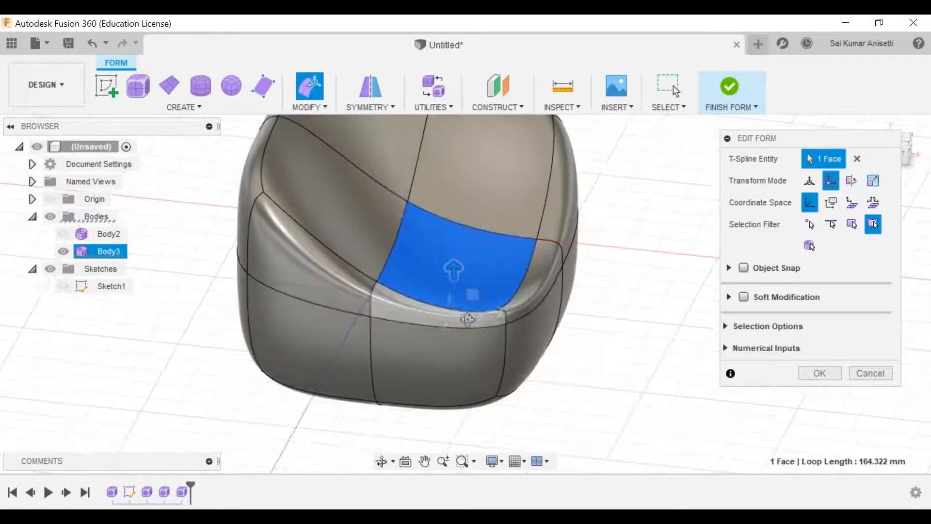
pyautogui.scroll(-4, 479, 338)
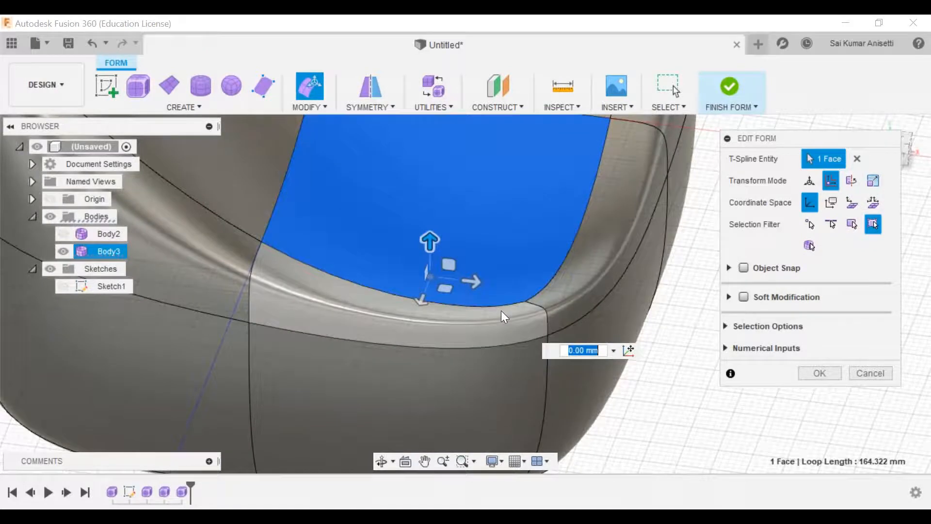
pyautogui.scroll(-4, 496, 324)
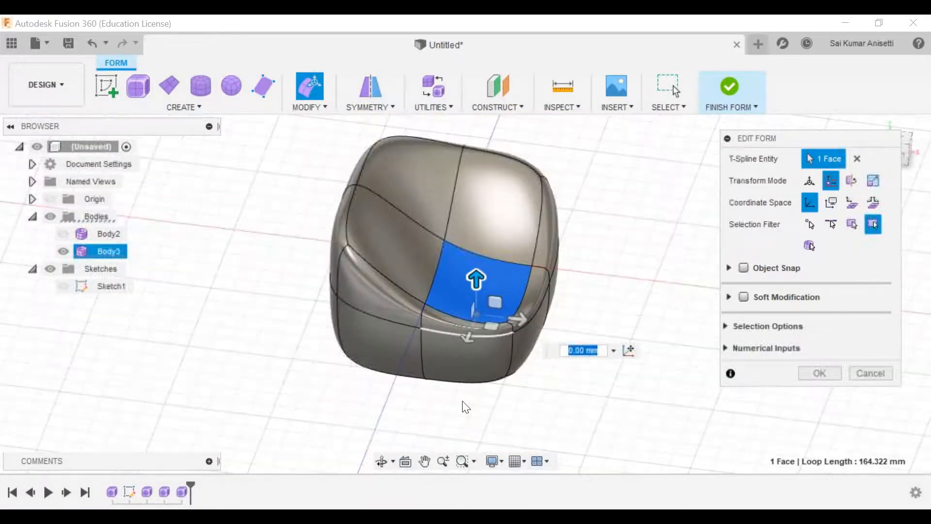
# Bring the sunken corner face back up to its original level in the cube's top
pyautogui.moveTo(560, 307)
pyautogui.keyDown('shift'); pyautogui.mouseDown(button='middle')
pyautogui.moveTo(495, 310)
pyautogui.moveTo(431, 262)
pyautogui.moveTo(412, 311)
pyautogui.moveTo(572, 291)
pyautogui.moveTo(594, 301)
pyautogui.moveTo(567, 299)
pyautogui.moveTo(575, 297)
pyautogui.mouseUp(button='middle'); pyautogui.keyUp('shift')
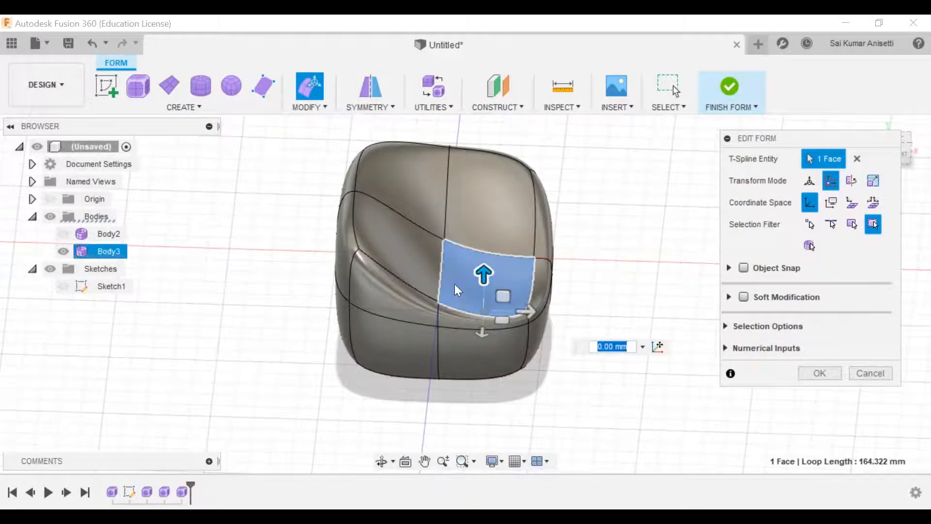
pyautogui.moveTo(483, 274); pyautogui.dragTo(484, 165)
pyautogui.moveTo(568, 290); pyautogui.dragTo(442, 233, button='middle')
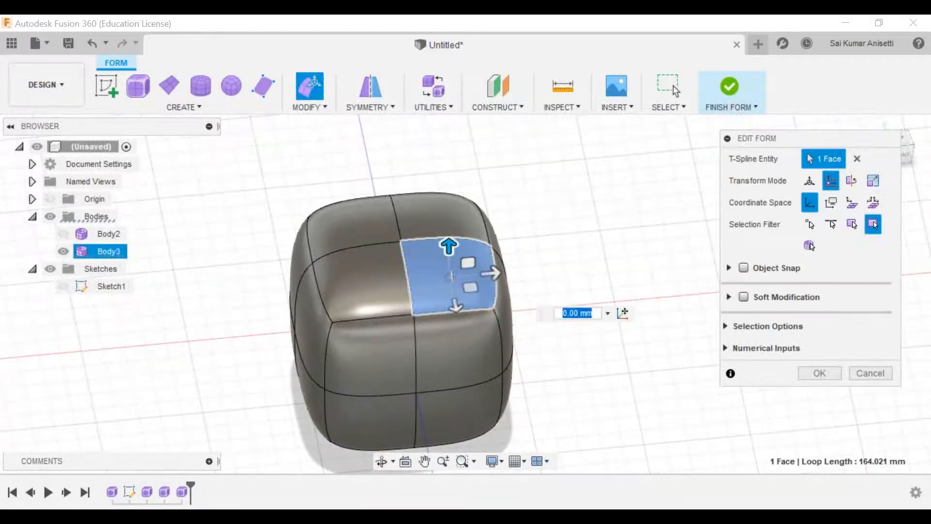
# Try translating the corner face upward without extruding it, and undo the move
pyautogui.moveTo(448, 246); pyautogui.dragTo(449, 148)
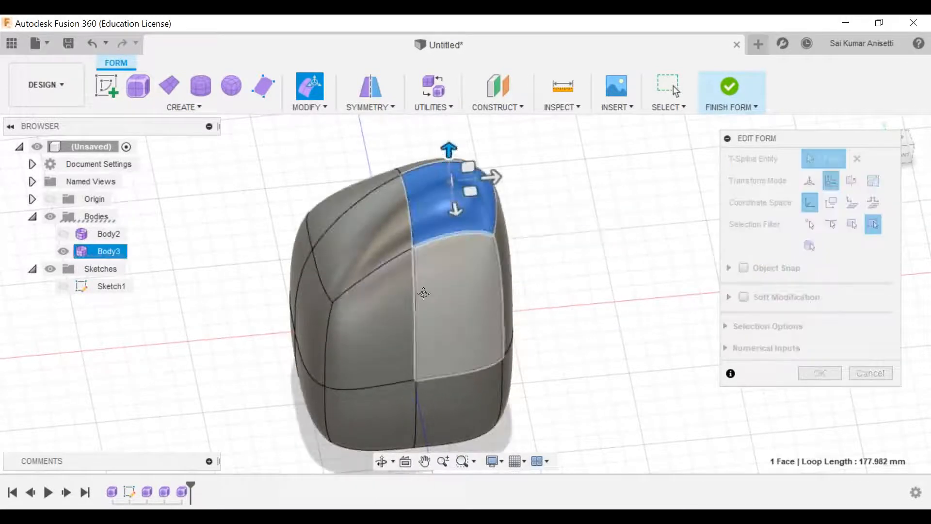
pyautogui.moveTo(424, 293); pyautogui.dragTo(420, 335, button='middle')
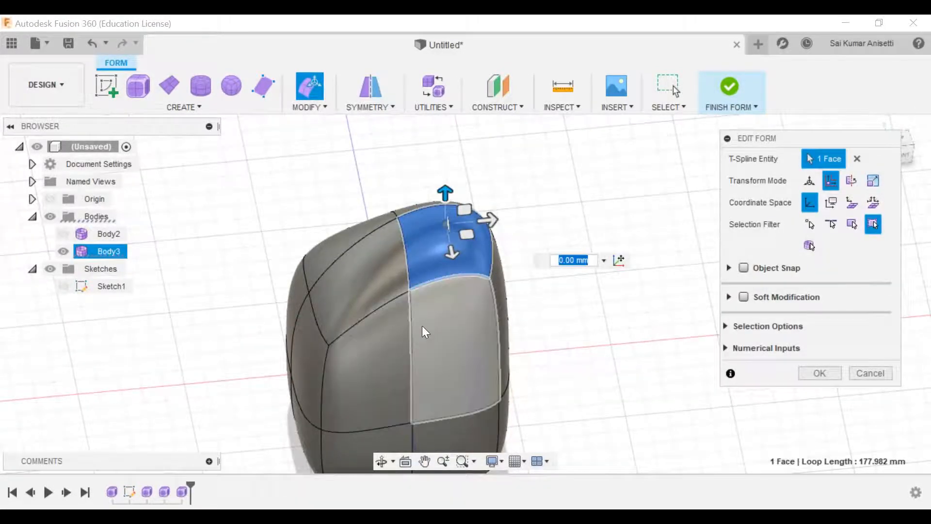
pyautogui.moveTo(427, 320); pyautogui.dragTo(407, 282, button='middle')
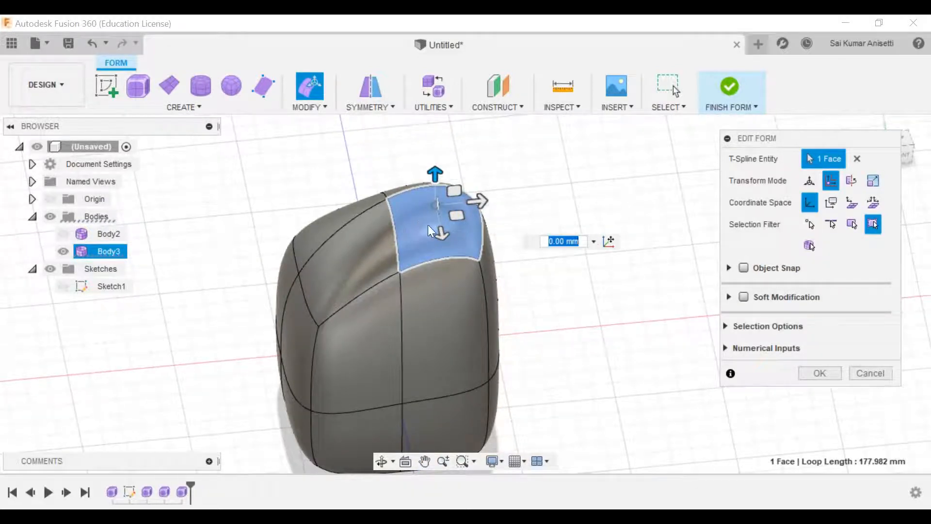
pyautogui.hotkey('ctrl', 'z')
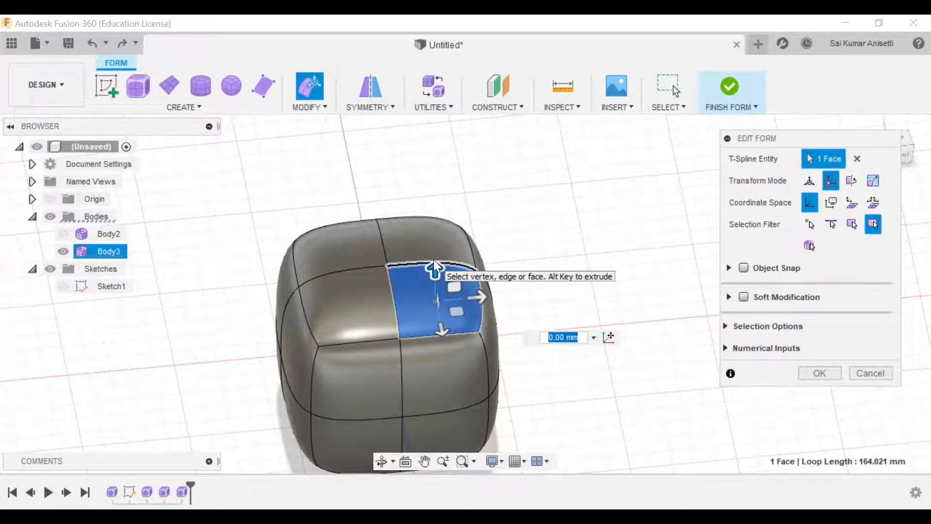
# Extrude the corner face 70 mm upward and extend the column with a second 40 mm extrusion
pyautogui.moveTo(433, 265); pyautogui.dragTo(436, 157)
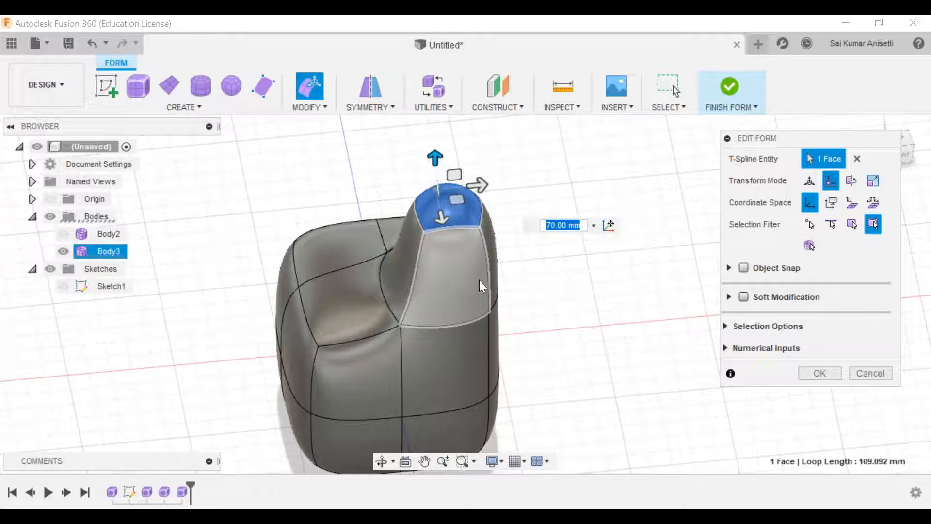
pyautogui.moveTo(494, 289); pyautogui.dragTo(485, 306, button='middle')
pyautogui.moveTo(443, 172); pyautogui.dragTo(423, 208, button='middle')
pyautogui.moveTo(408, 210); pyautogui.dragTo(410, 142)
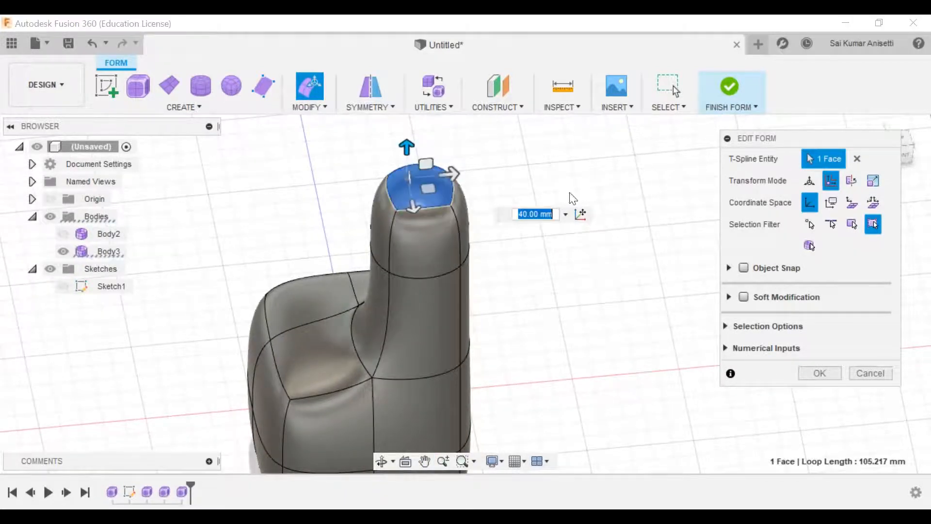
pyautogui.click(530, 214)
# Add another 40 mm upward extrusion to the column's top face
pyautogui.keyDown('shift'); pyautogui.moveTo(544, 312); pyautogui.dragTo(427, 291, button='middle'); pyautogui.keyUp('shift')
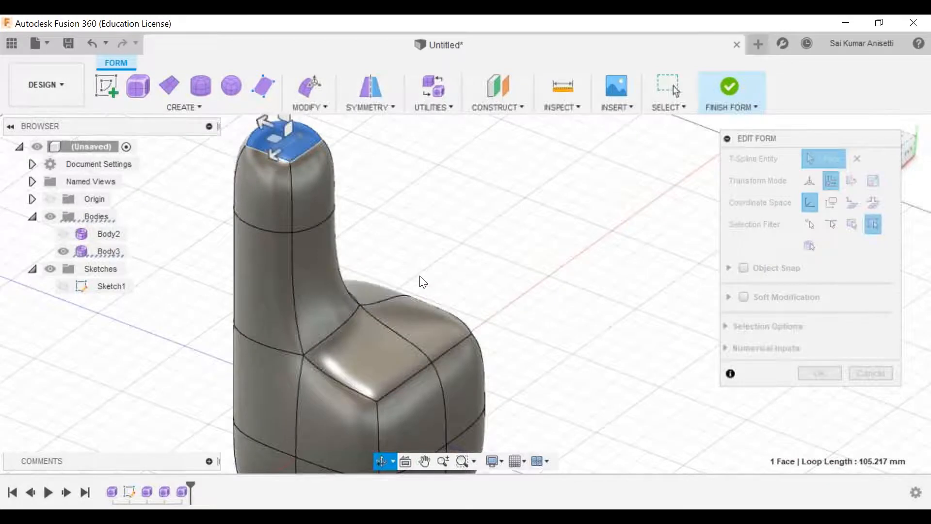
pyautogui.moveTo(359, 242); pyautogui.dragTo(347, 290, button='middle')
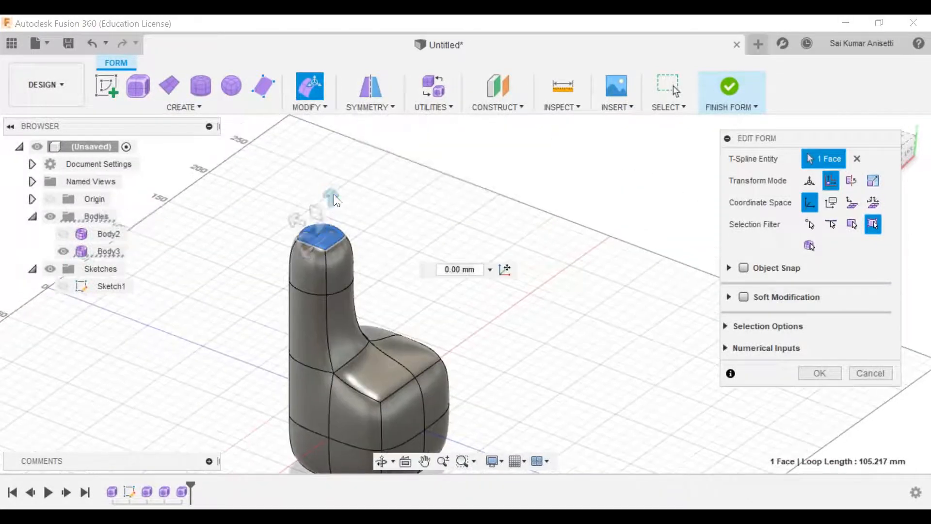
pyautogui.moveTo(334, 193); pyautogui.dragTo(336, 146)
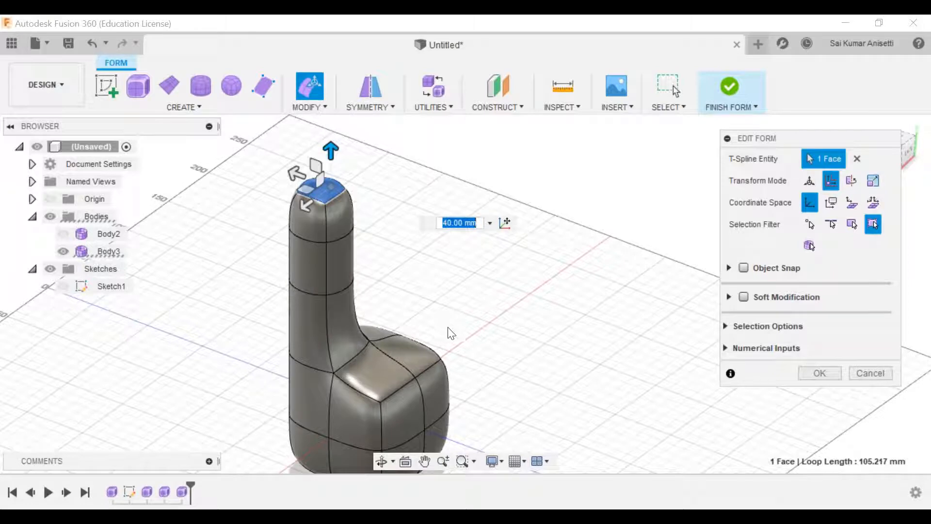
# Stretch the column's tip without extruding by moving its top face up 60 mm and adding further upward moves, the last 20 mm
pyautogui.keyDown('shift'); pyautogui.moveTo(439, 322); pyautogui.dragTo(408, 257, button='middle'); pyautogui.keyUp('shift')
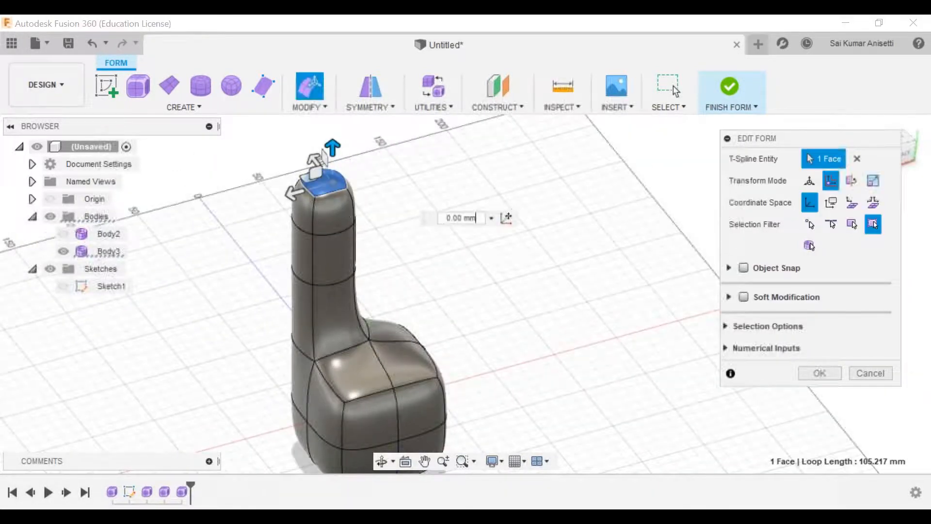
pyautogui.moveTo(377, 228); pyautogui.dragTo(378, 262, button='middle')
pyautogui.moveTo(339, 176); pyautogui.dragTo(340, 115)
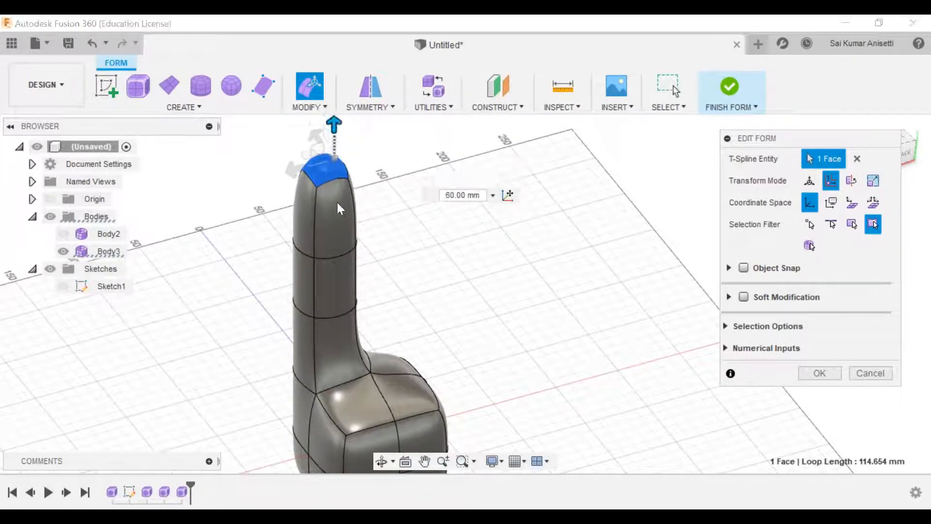
pyautogui.moveTo(335, 122); pyautogui.dragTo(333, 144, button='middle')
pyautogui.moveTo(333, 145); pyautogui.dragTo(333, 126)
pyautogui.moveTo(350, 131); pyautogui.dragTo(344, 219, button='middle')
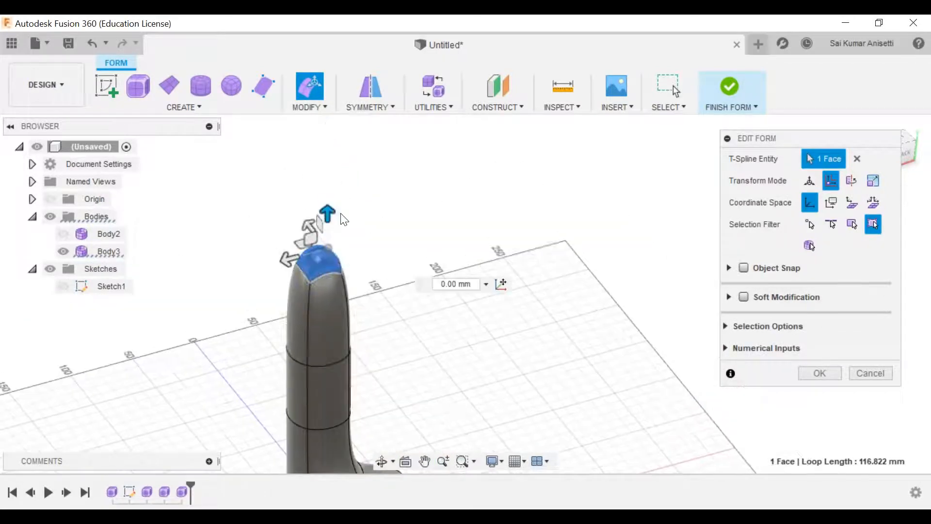
pyautogui.moveTo(327, 213); pyautogui.dragTo(327, 143)
pyautogui.moveTo(327, 143); pyautogui.dragTo(319, 200, button='middle')
pyautogui.moveTo(320, 200); pyautogui.dragTo(320, 177)
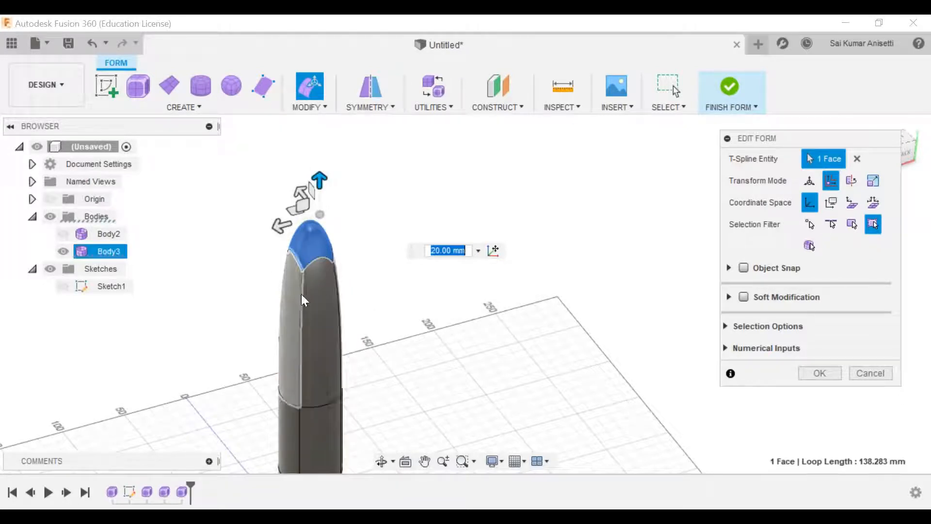
# Extrude the column's pointed top face 25 mm upward
pyautogui.moveTo(369, 268); pyautogui.dragTo(348, 158, button='middle')
pyautogui.scroll(-3, 398, 284)
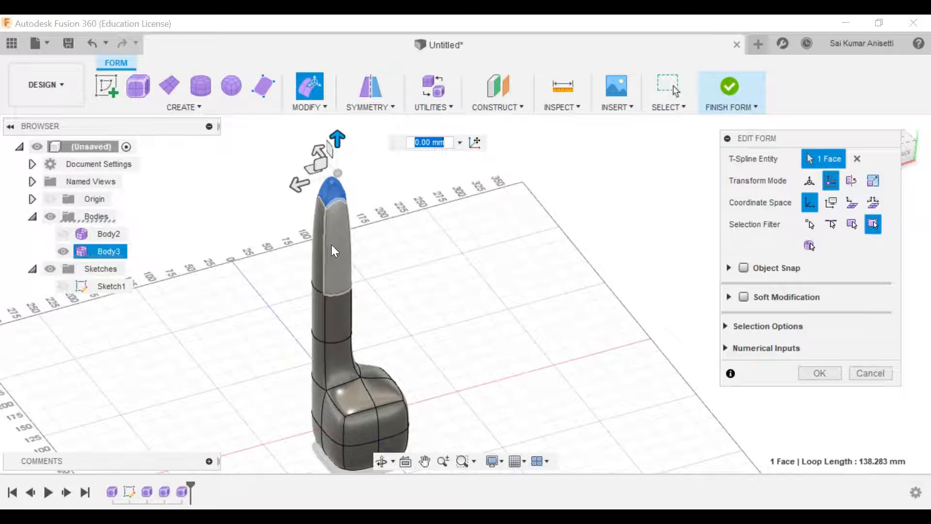
pyautogui.moveTo(337, 140); pyautogui.dragTo(338, 99)
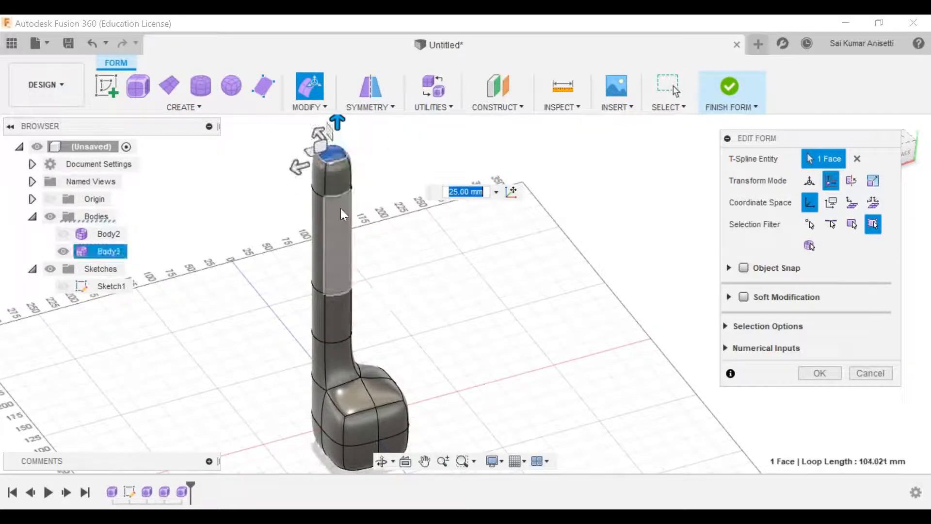
# Translate the newly extruded top face 50 mm upward without extruding it
pyautogui.moveTo(406, 309); pyautogui.dragTo(398, 336, button='middle')
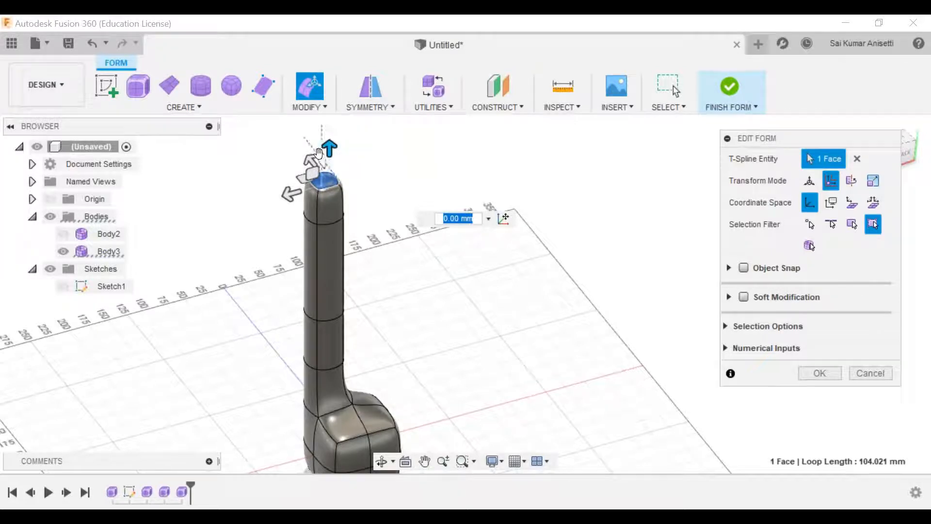
pyautogui.moveTo(327, 149); pyautogui.dragTo(329, 111)
pyautogui.moveTo(355, 234); pyautogui.dragTo(355, 291, button='middle')
pyautogui.moveTo(330, 165); pyautogui.dragTo(328, 130)
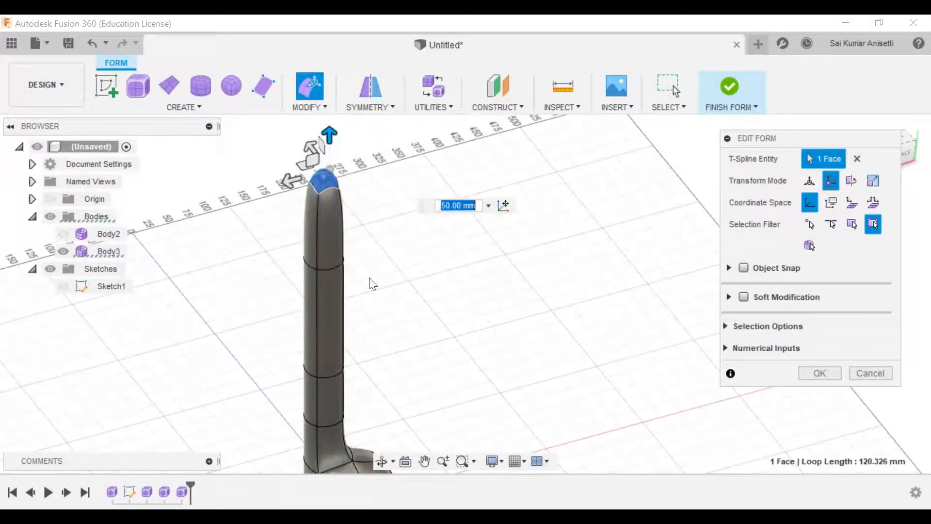
# Undo the most recent translations and extrusions of the column's top face to shorten the column
pyautogui.scroll(-3, 371, 279)
pyautogui.scroll(-4, 378, 310)
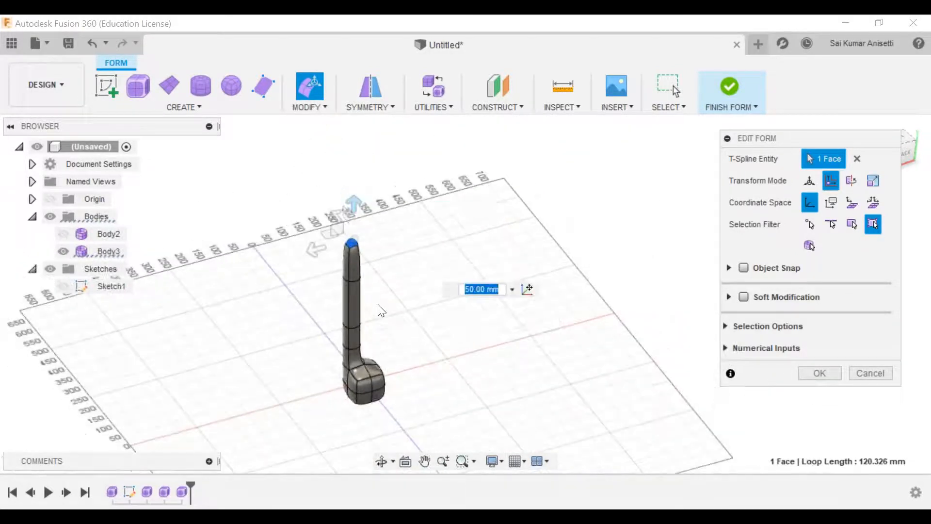
pyautogui.hotkey('ctrl', 'z')
pyautogui.hotkey('ctrl', 'z')
pyautogui.hotkey('ctrl', 'z')
pyautogui.hotkey('ctrl', 'z')
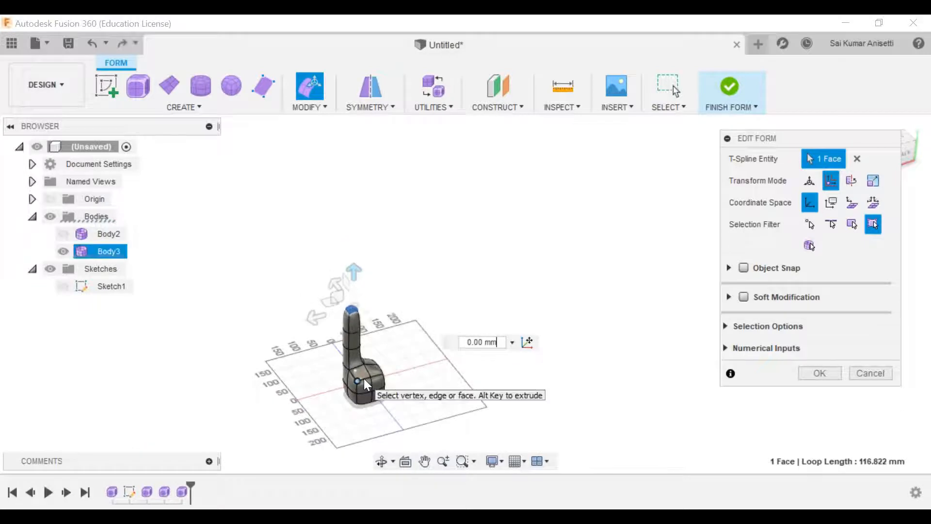
pyautogui.scroll(10, 364, 378)
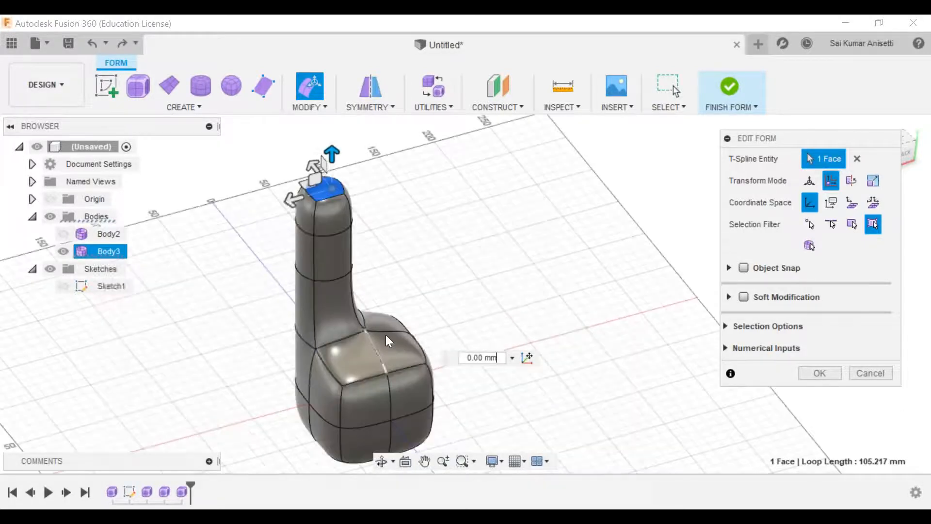
pyautogui.moveTo(443, 296); pyautogui.dragTo(473, 285, button='middle')
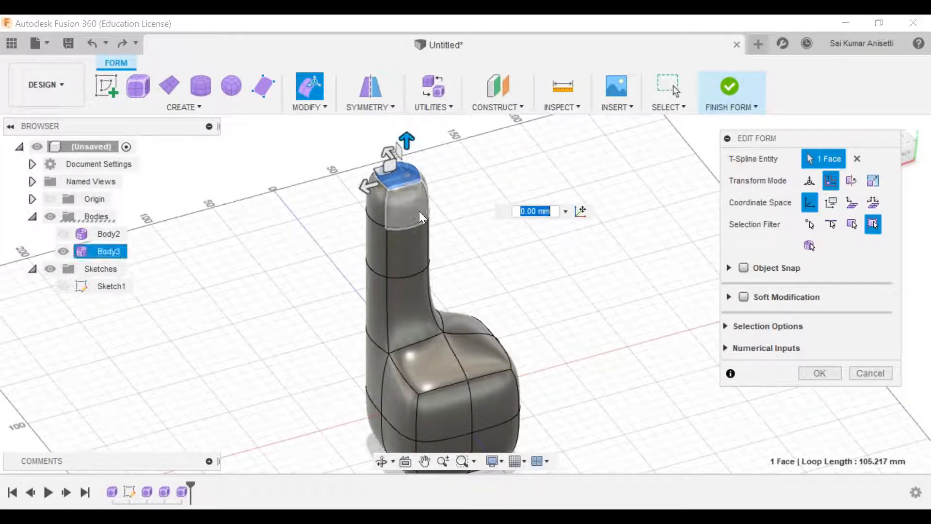
# Limit the transform mode to rotation and tilt the column's top face by -65 degrees
pyautogui.keyDown('shift'); pyautogui.moveTo(412, 361); pyautogui.dragTo(571, 354, button='middle'); pyautogui.keyUp('shift')
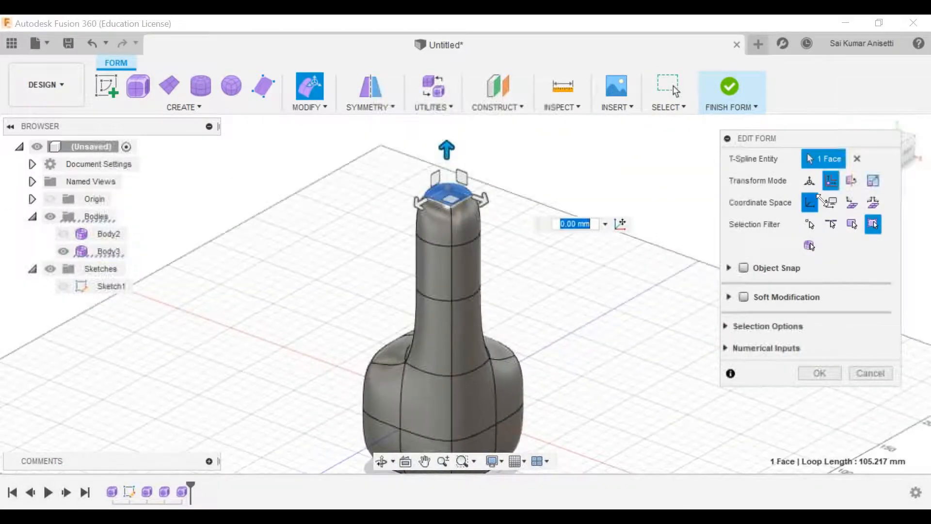
pyautogui.click(854, 181)
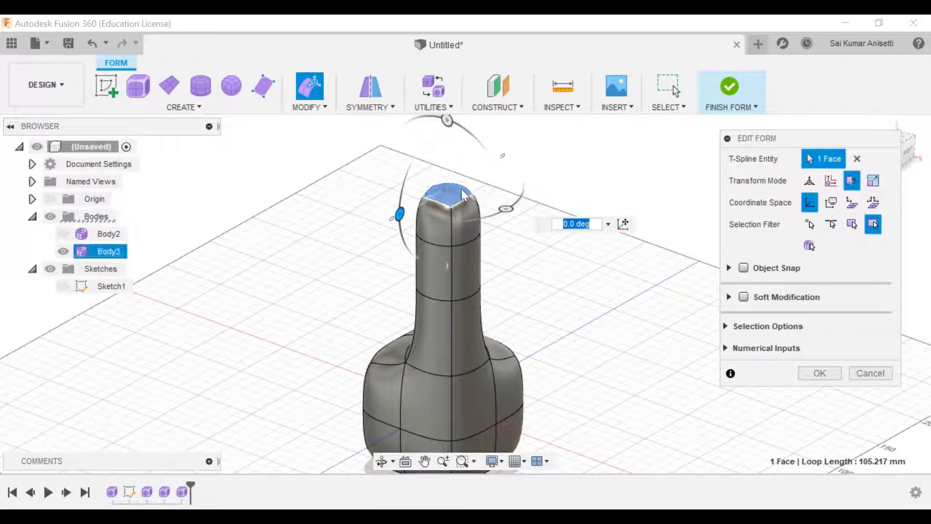
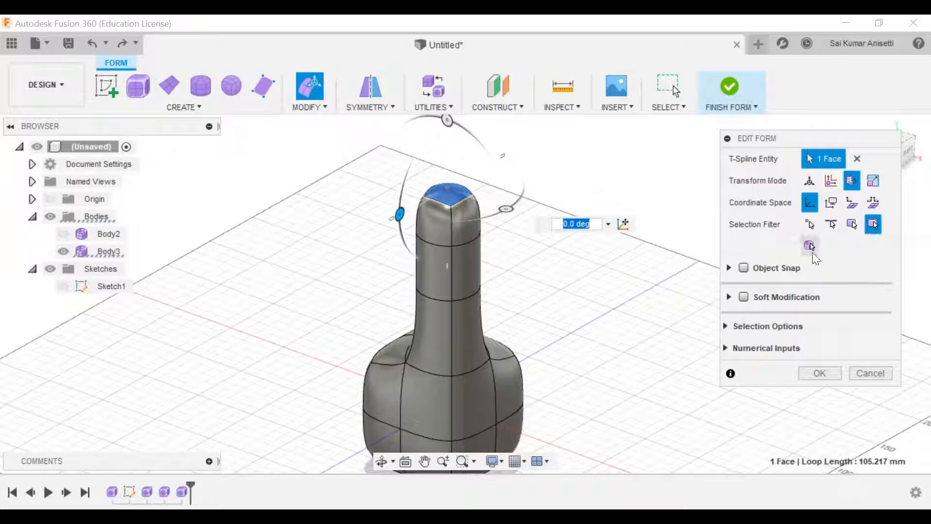
pyautogui.moveTo(506, 251); pyautogui.dragTo(495, 274, button='middle')
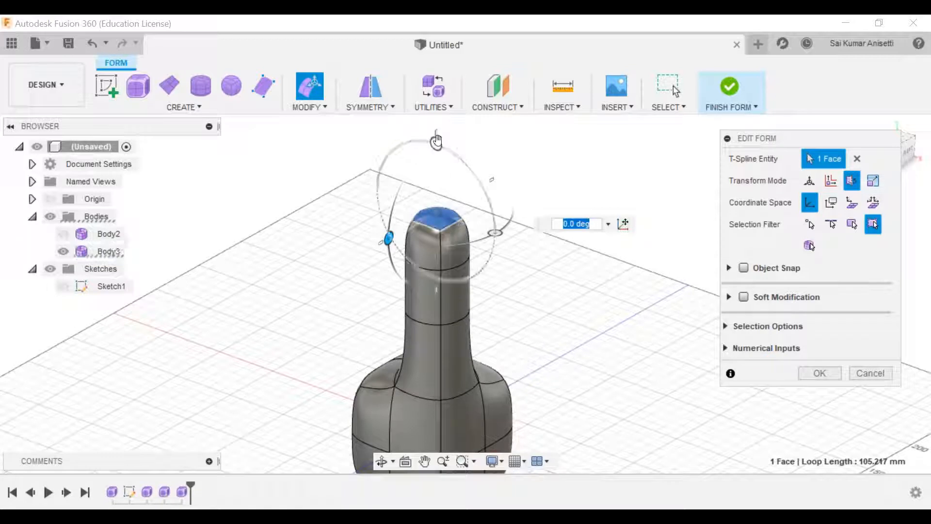
pyautogui.moveTo(436, 144); pyautogui.dragTo(499, 206)
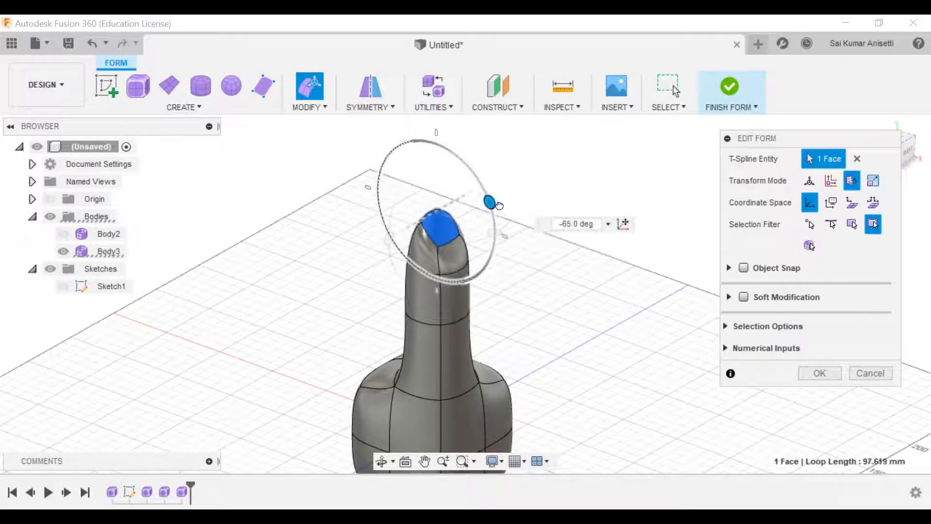
pyautogui.scroll(5, 461, 234)
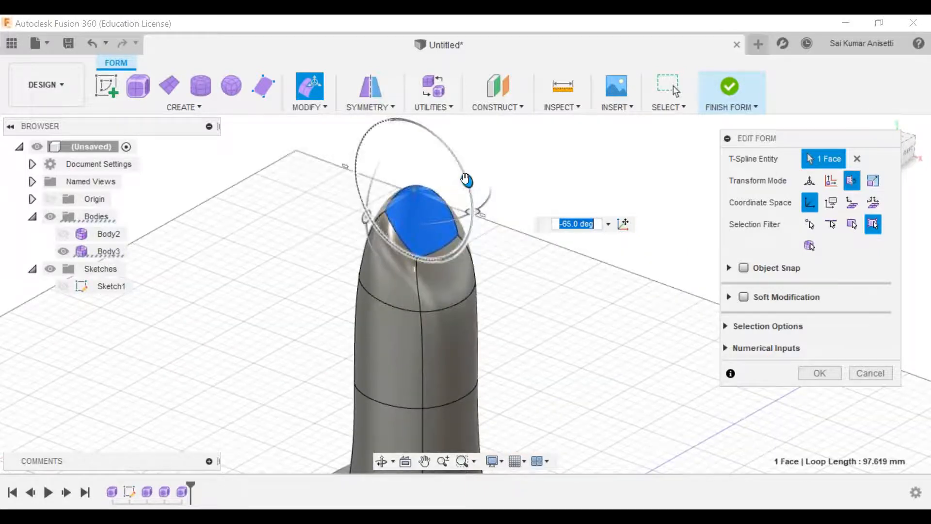
# Twist the column's top face 65 degrees about the vertical axis and readjust its tilt about the horizontal axes
pyautogui.moveTo(467, 179); pyautogui.dragTo(448, 147)
pyautogui.moveTo(474, 211); pyautogui.dragTo(616, 149)
pyautogui.moveTo(443, 276); pyautogui.dragTo(430, 310, button='middle')
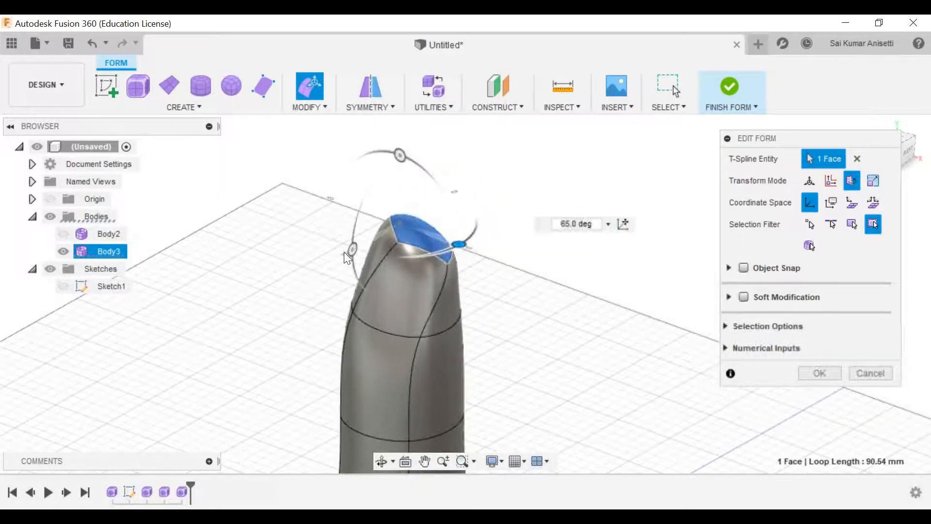
pyautogui.moveTo(351, 248); pyautogui.dragTo(366, 280)
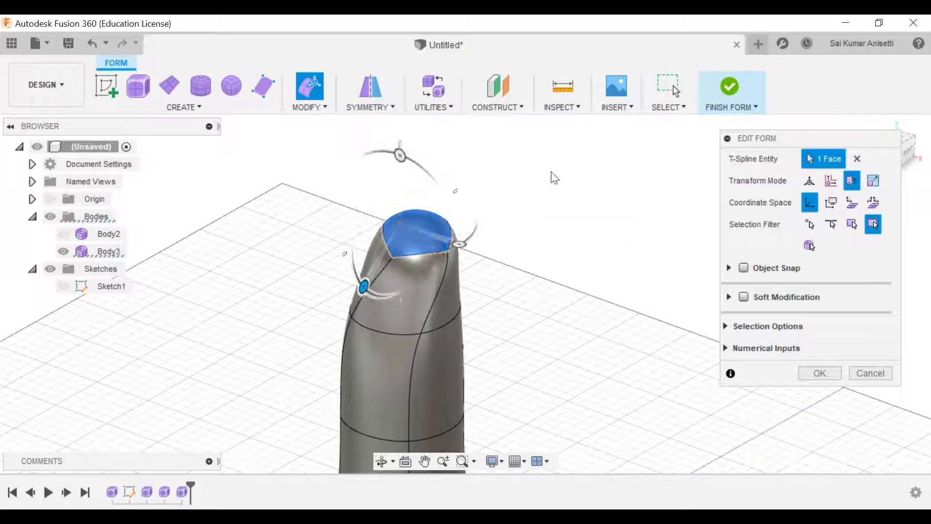
pyautogui.click(547, 194)
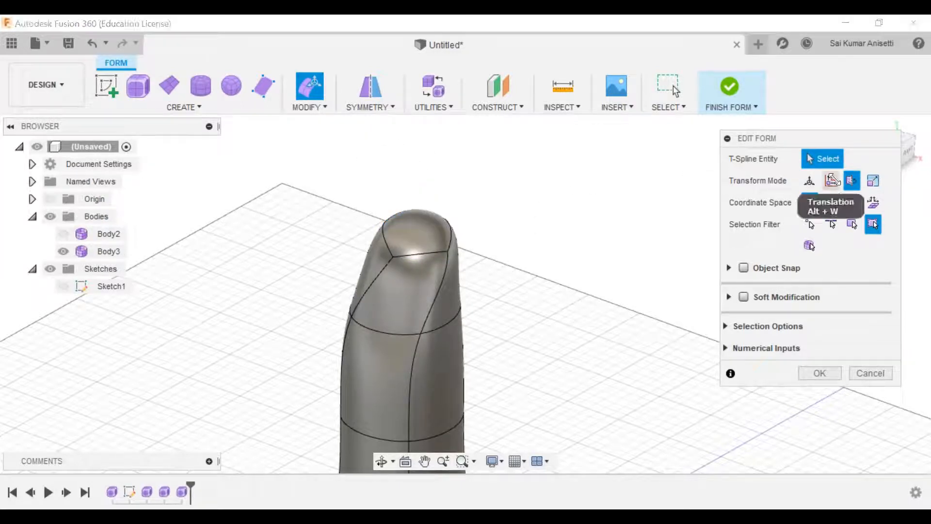
# In translation mode, extrude the twisted top face upward and stretch the tip by moving the face a further 45 mm up without extruding
pyautogui.click(831, 181)
pyautogui.click(405, 223)
pyautogui.click(407, 224)
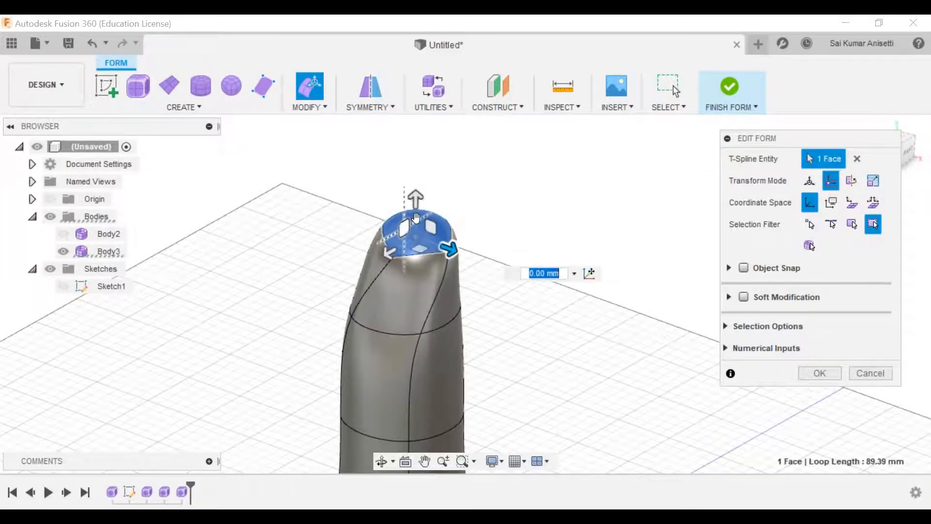
pyautogui.moveTo(402, 250); pyautogui.dragTo(394, 259, button='middle')
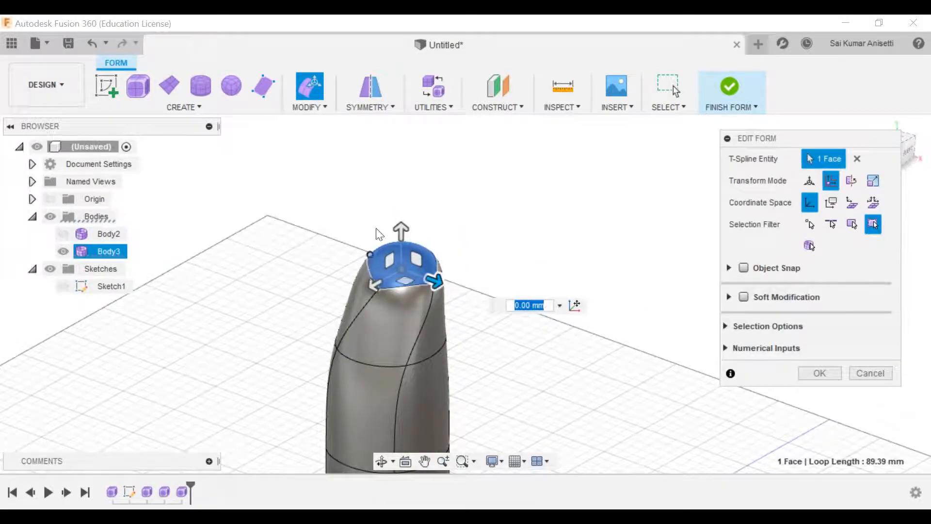
pyautogui.keyDown('alt'); pyautogui.moveTo(401, 229); pyautogui.dragTo(322, 147); pyautogui.keyUp('alt')
pyautogui.moveTo(524, 272); pyautogui.dragTo(500, 366, button='middle')
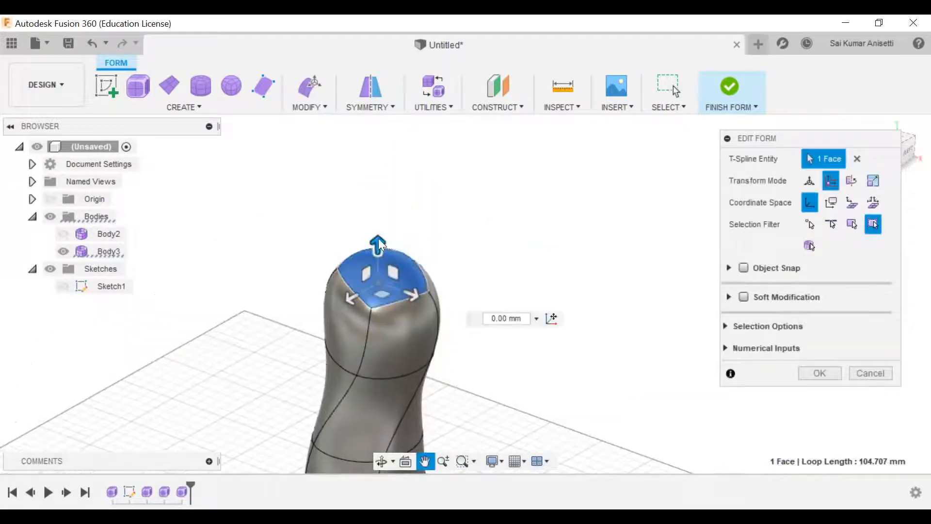
pyautogui.moveTo(378, 245); pyautogui.dragTo(380, 132)
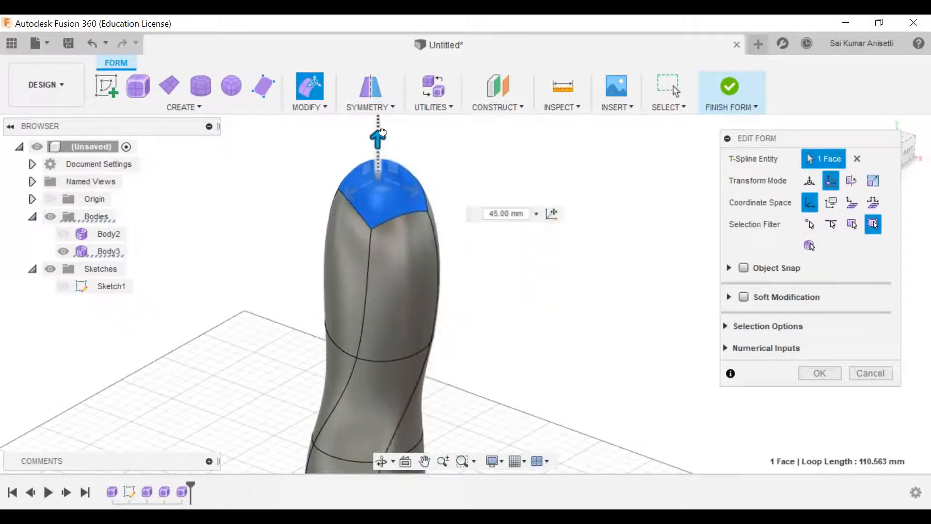
pyautogui.moveTo(472, 275); pyautogui.dragTo(460, 324, button='middle')
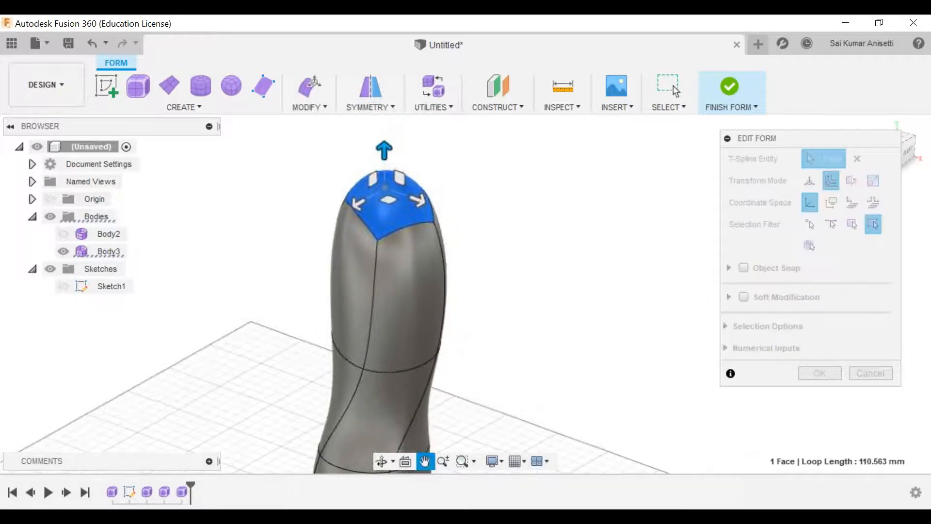
# Switch to scale mode and enlarge the column's top face uniformly by a factor of about 3.05
pyautogui.click(870, 180)
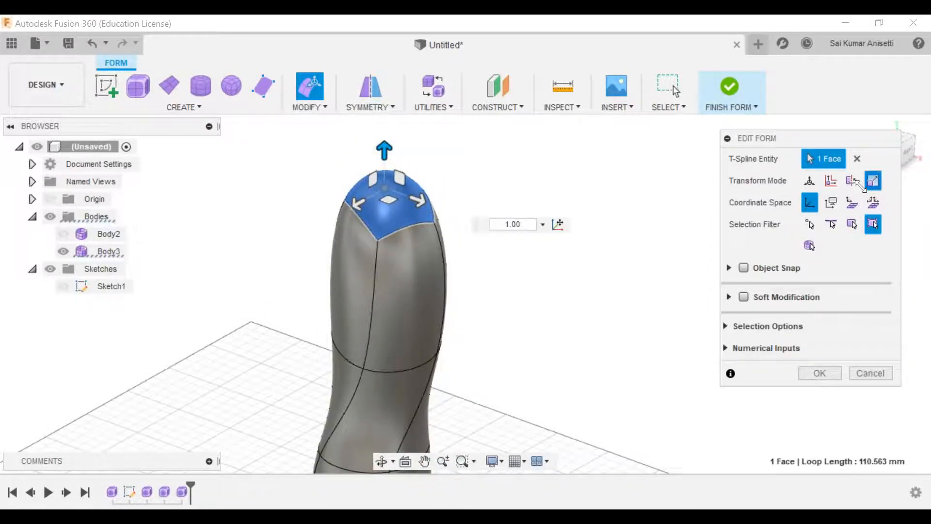
pyautogui.moveTo(384, 187); pyautogui.dragTo(248, 202)
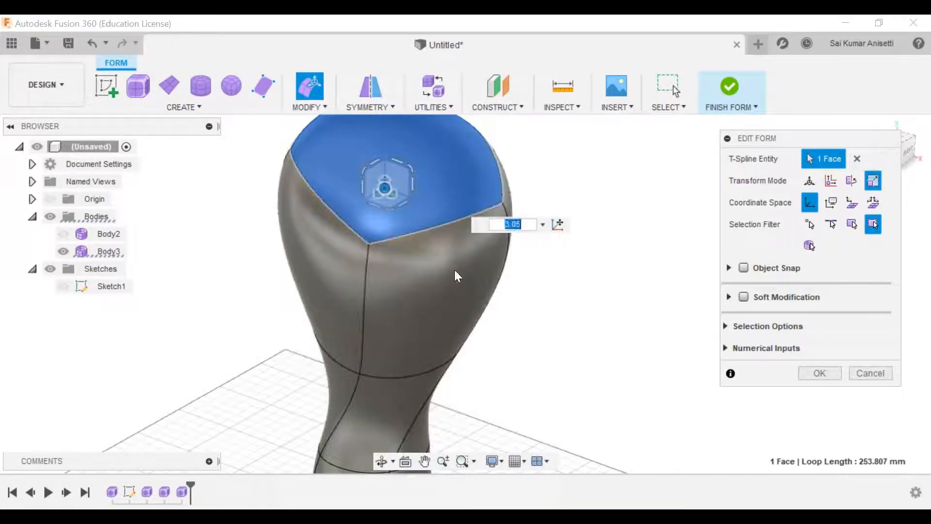
pyautogui.scroll(-5, 580, 305)
pyautogui.moveTo(584, 330); pyautogui.dragTo(488, 264, button='middle')
pyautogui.scroll(-1, 463, 279)
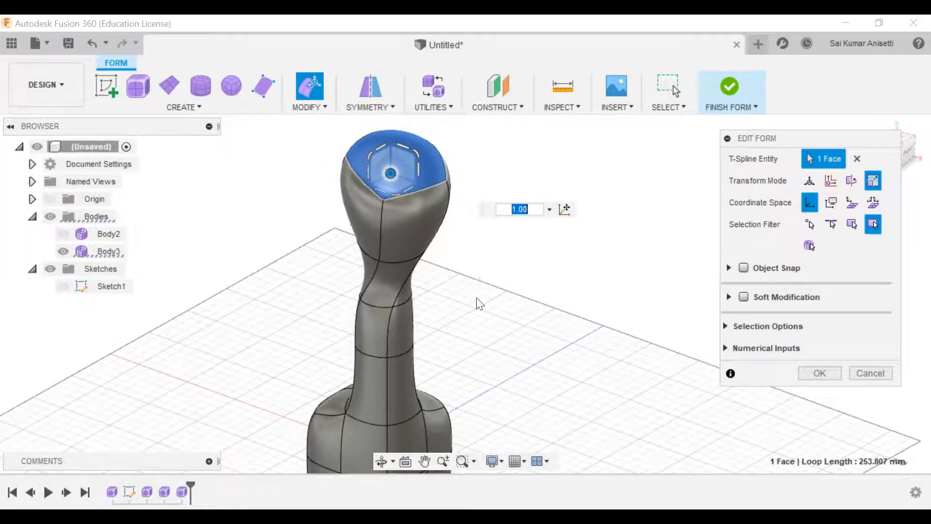
pyautogui.moveTo(484, 276); pyautogui.dragTo(394, 272, button='middle')
pyautogui.keyDown('shift'); pyautogui.moveTo(493, 199); pyautogui.dragTo(444, 231, button='middle'); pyautogui.keyUp('shift')
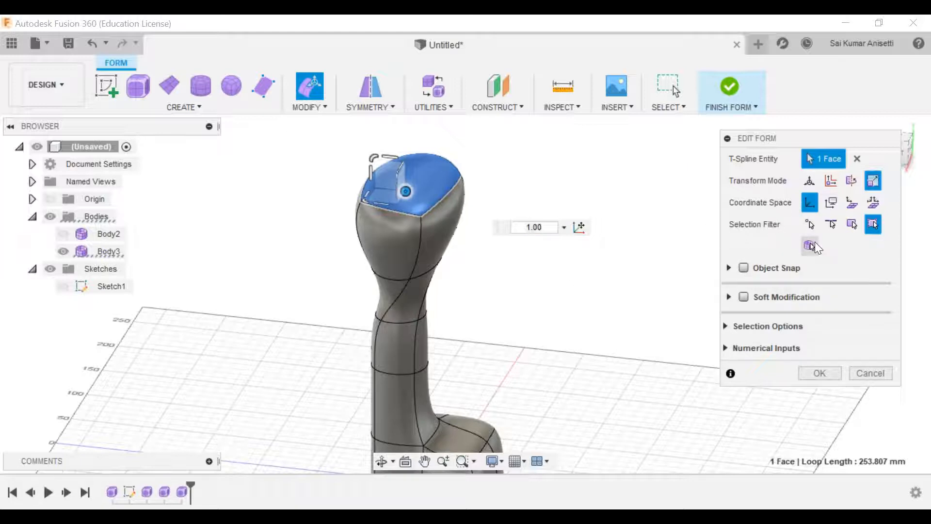
# Enable all transform manipulators together for the enlarged top face and set the coordinate space to View Space
pyautogui.click(811, 181)
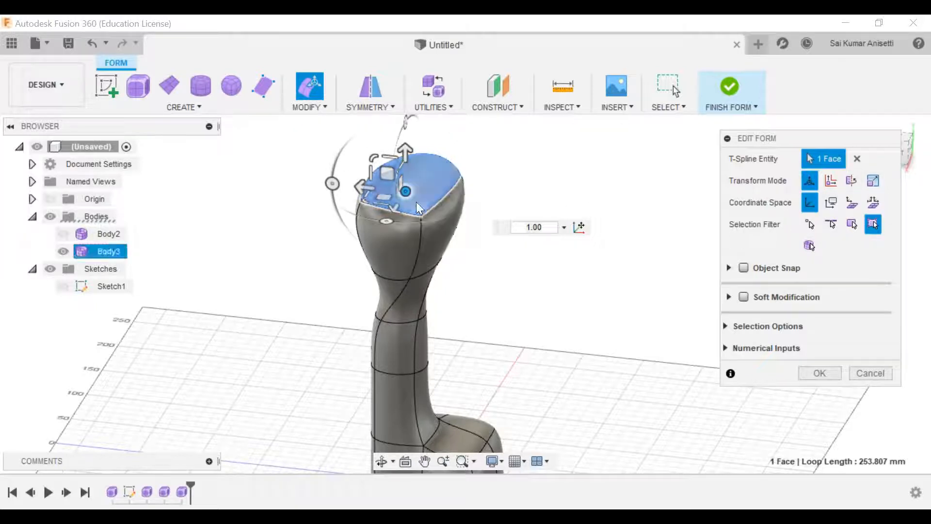
pyautogui.keyDown('shift'); pyautogui.moveTo(416, 202); pyautogui.dragTo(421, 176, button='middle'); pyautogui.keyUp('shift')
pyautogui.scroll(3, 411, 172)
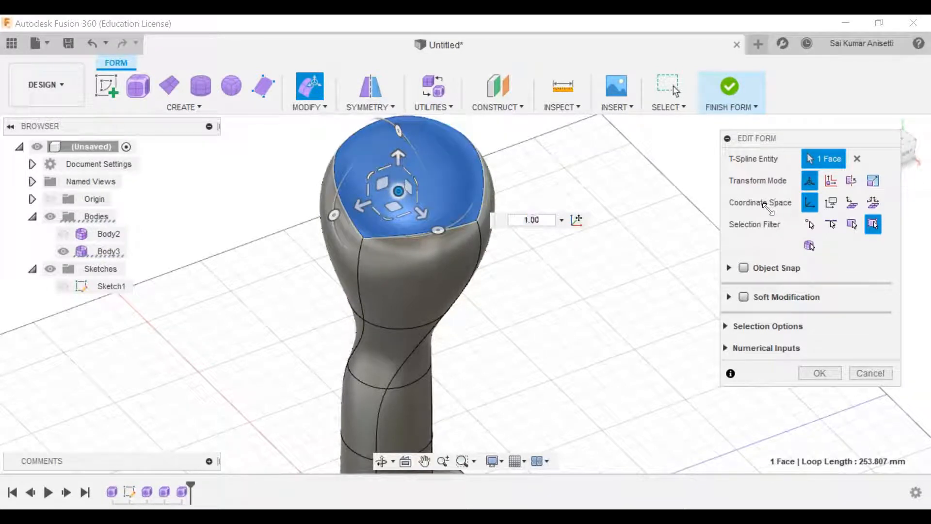
pyautogui.click(830, 202)
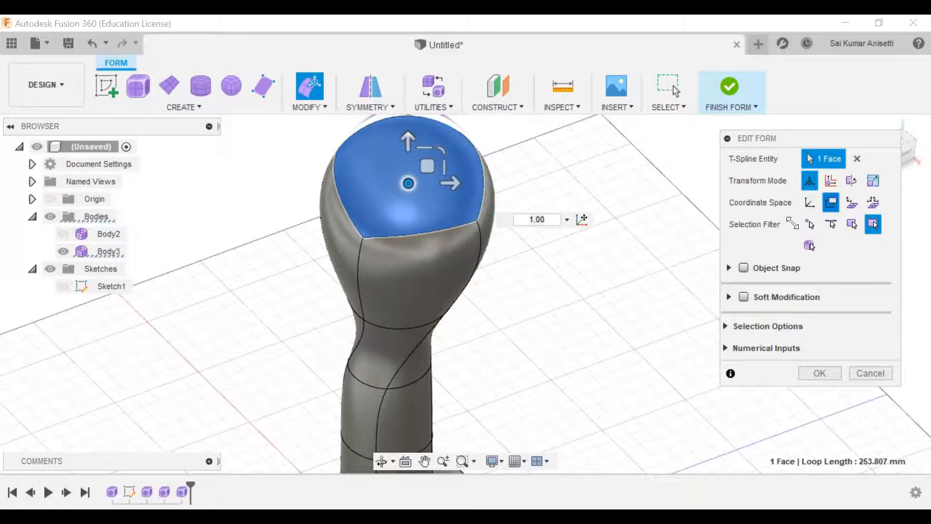
pyautogui.scroll(-6, 444, 274)
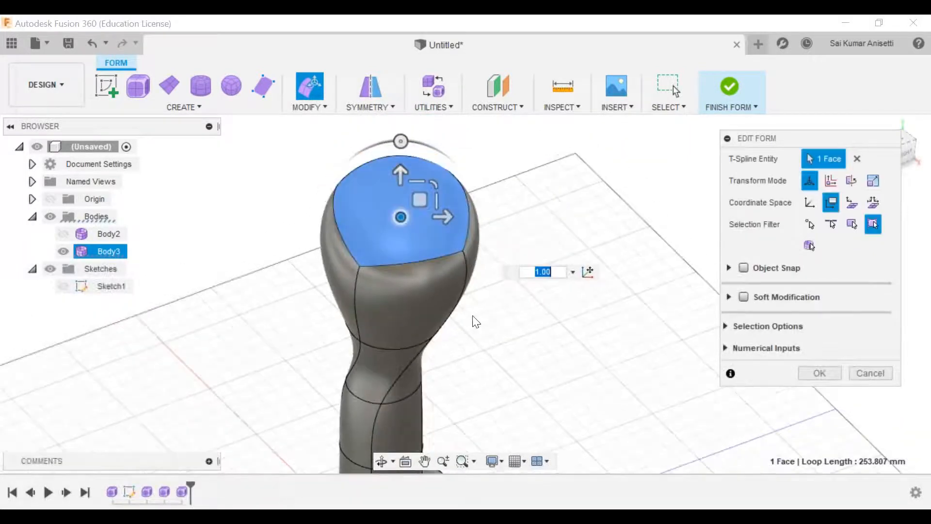
pyautogui.moveTo(468, 285)
pyautogui.mouseDown(button='middle')
pyautogui.moveTo(461, 272)
pyautogui.moveTo(472, 289)
pyautogui.mouseUp(button='middle')
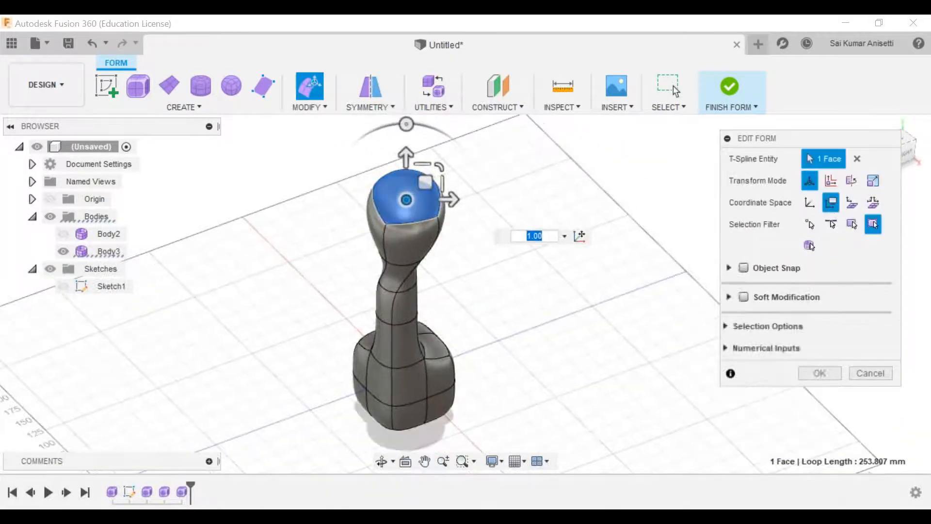
# Set the coordinate space to Selection Space and shift the top face sideways by -25 mm
pyautogui.click(852, 203)
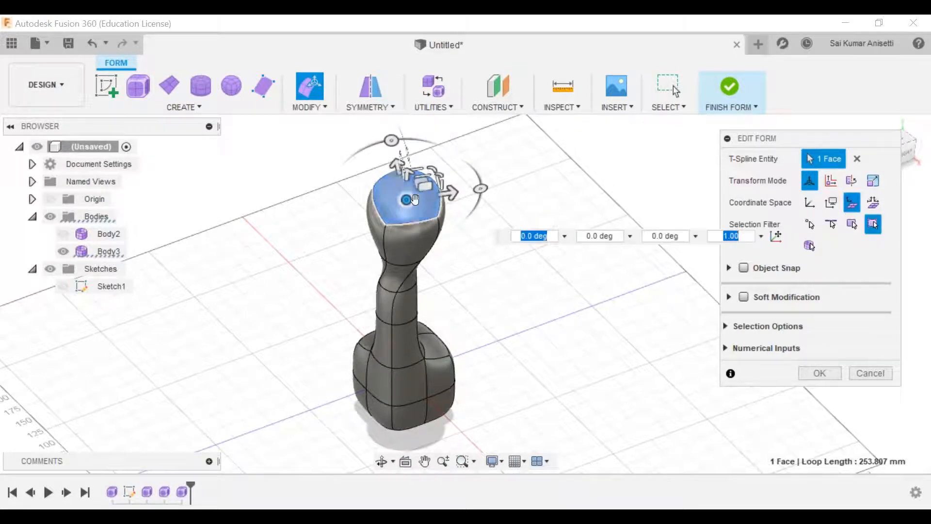
pyautogui.moveTo(452, 193); pyautogui.dragTo(430, 183)
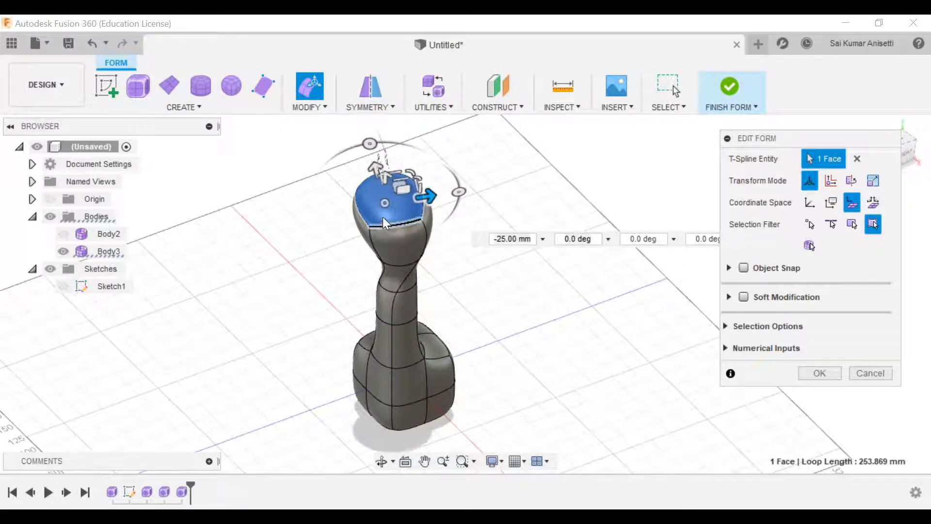
pyautogui.scroll(3, 383, 218)
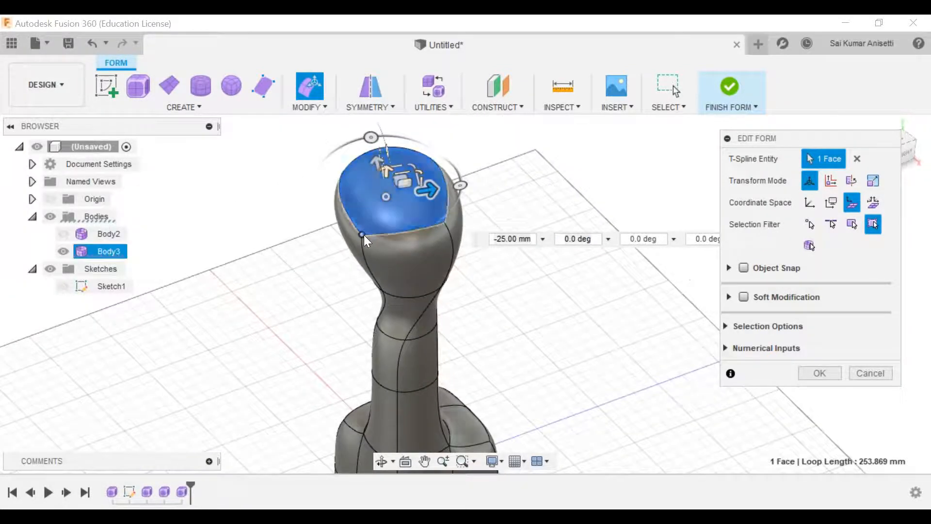
# Limit the selection filter to vertices and pick one corner vertex of the column's top face
pyautogui.click(807, 226)
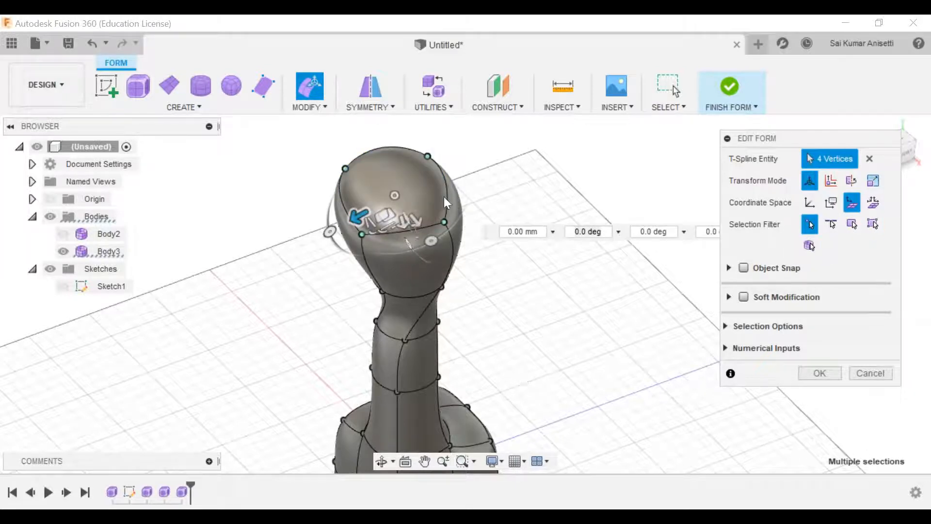
pyautogui.moveTo(412, 212); pyautogui.dragTo(411, 274, button='middle')
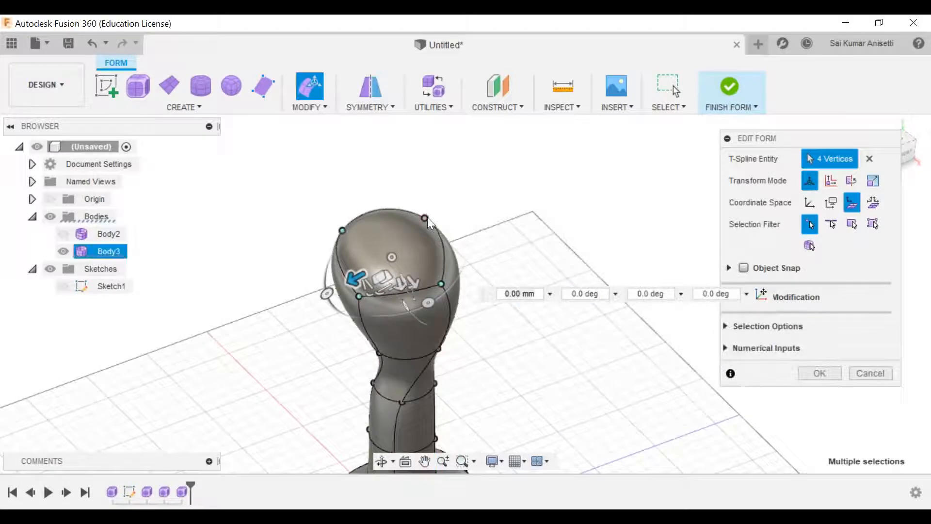
pyautogui.click(426, 218)
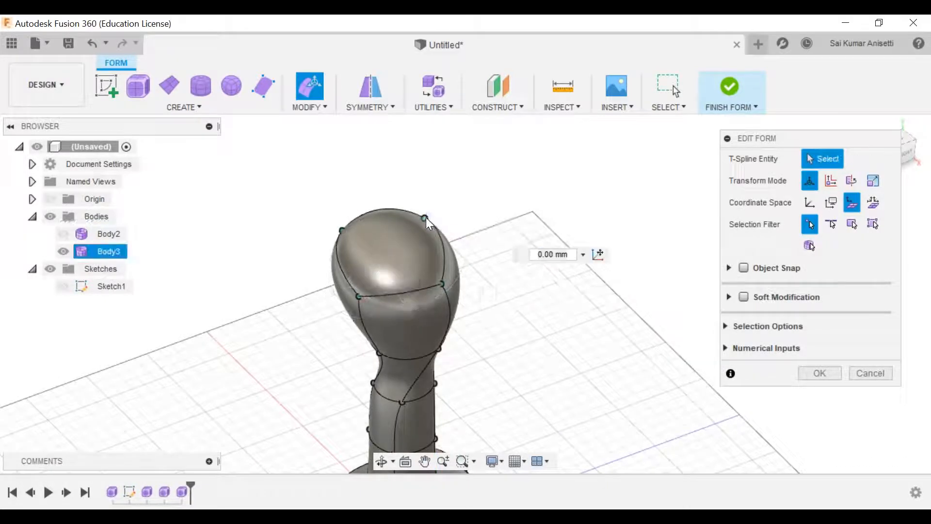
pyautogui.moveTo(391, 194); pyautogui.dragTo(457, 138)
pyautogui.moveTo(473, 299); pyautogui.dragTo(556, 298, button='middle')
pyautogui.keyDown('shift'); pyautogui.moveTo(519, 260); pyautogui.dragTo(558, 237, button='middle'); pyautogui.keyUp('shift')
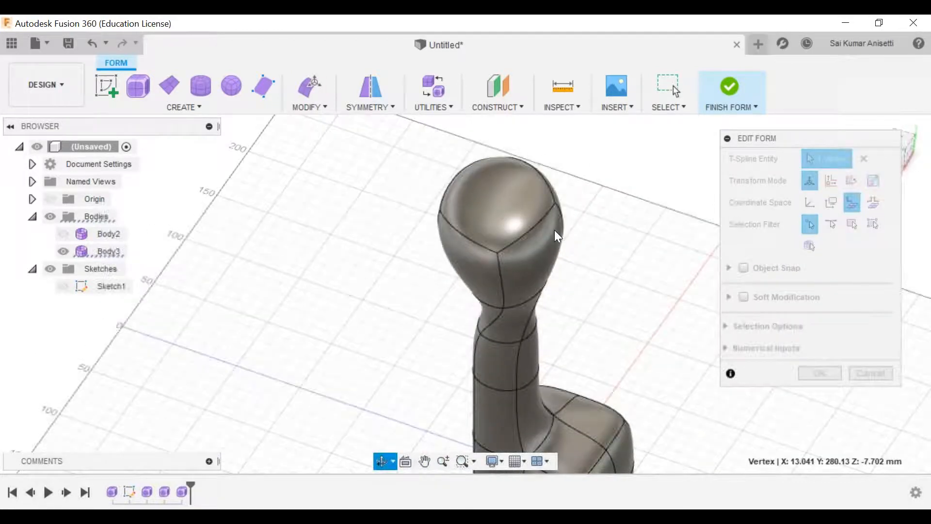
# Select two adjacent corner vertices of the top face together and shift them outward by 60 mm
pyautogui.click(496, 252)
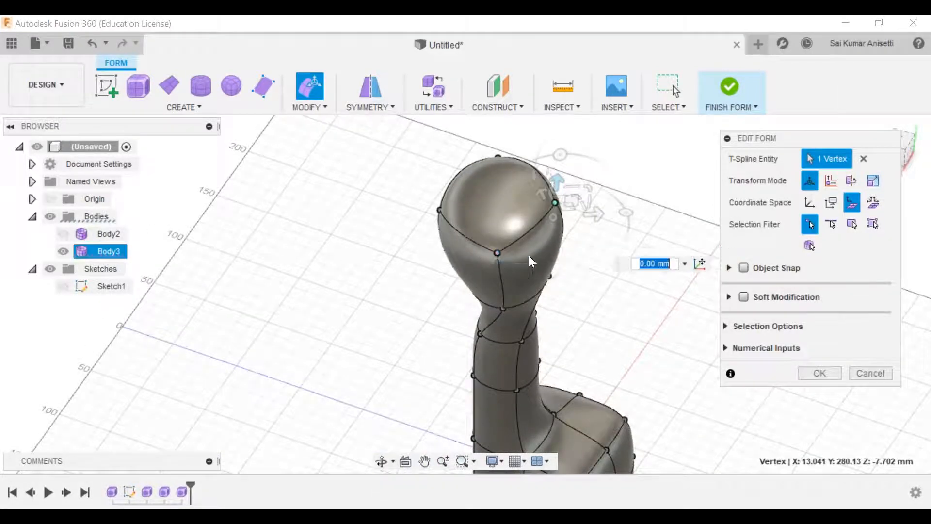
pyautogui.keyDown('shift'); pyautogui.click(555, 203); pyautogui.keyUp('shift')
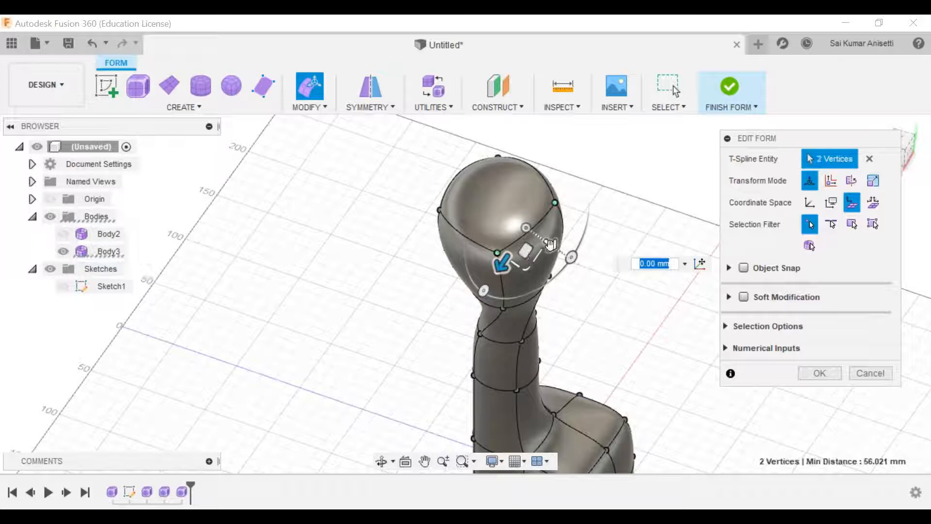
pyautogui.moveTo(551, 246); pyautogui.dragTo(623, 243)
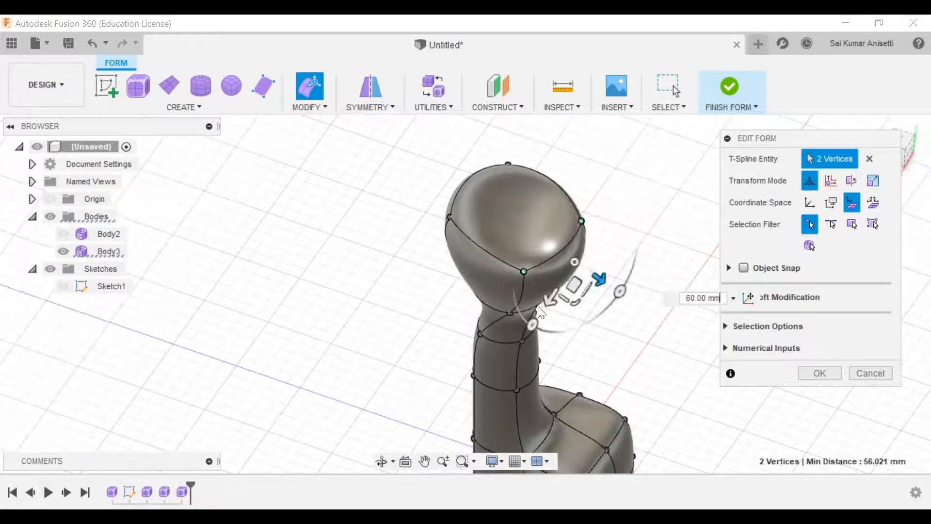
pyautogui.keyDown('shift'); pyautogui.moveTo(562, 330); pyautogui.dragTo(582, 289, button='middle'); pyautogui.keyUp('shift')
# Switch the selection filter to edges, pick the rim edge between the two moved vertices, and clear that selection
pyautogui.click(830, 223)
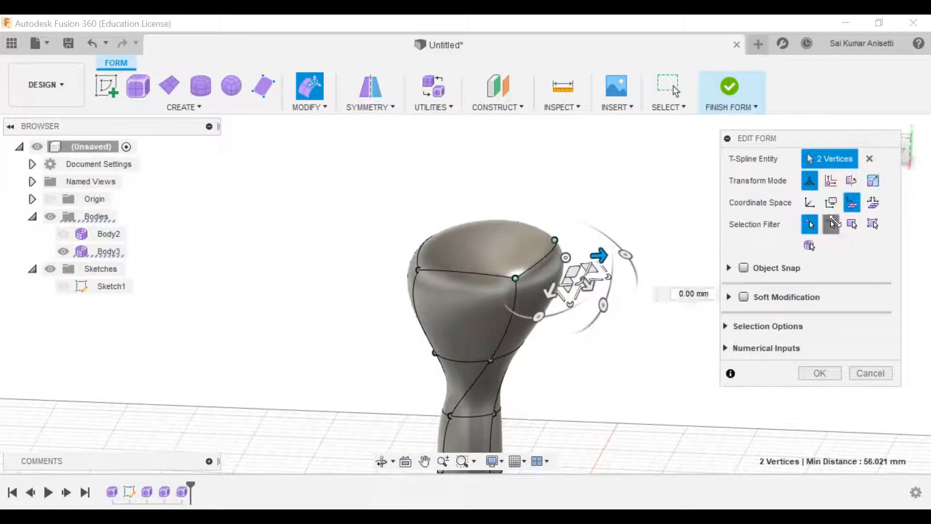
pyautogui.click(538, 273)
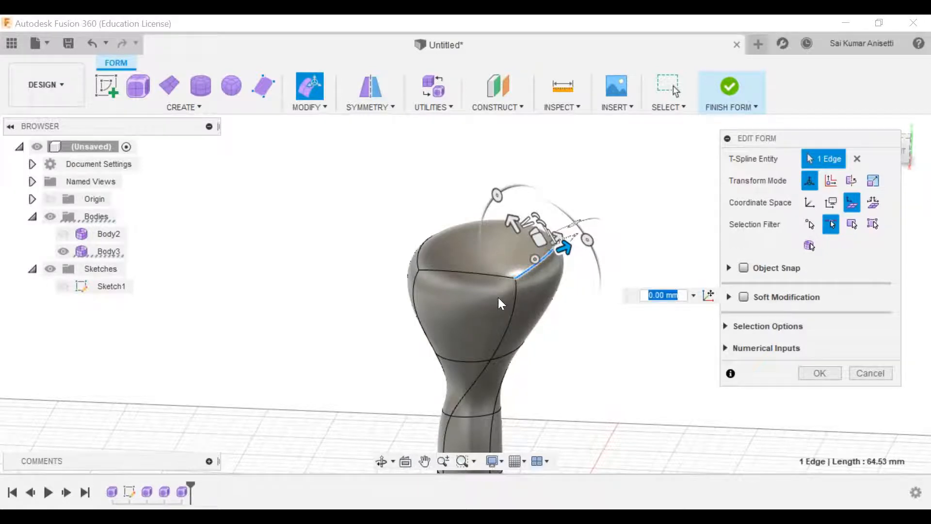
pyautogui.keyDown('shift'); pyautogui.moveTo(511, 283); pyautogui.dragTo(494, 314, button='middle'); pyautogui.keyUp('shift')
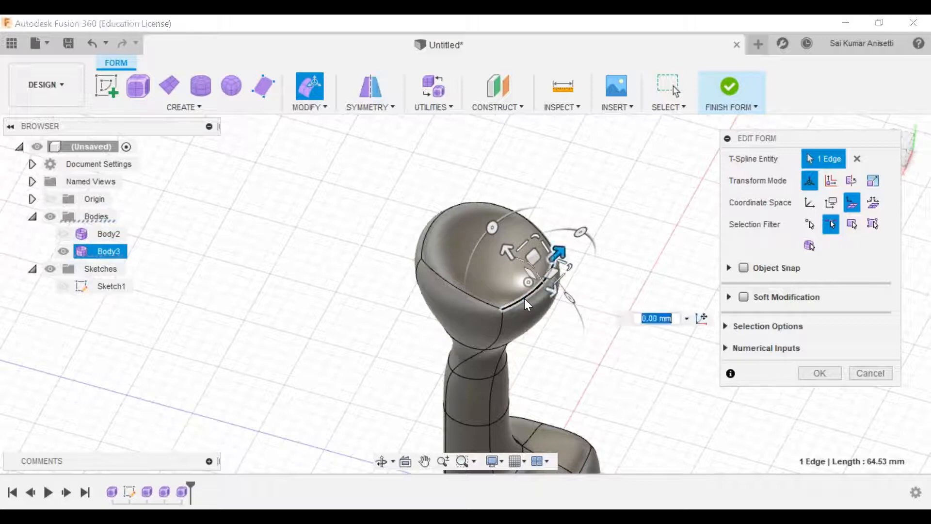
pyautogui.press('Escape')
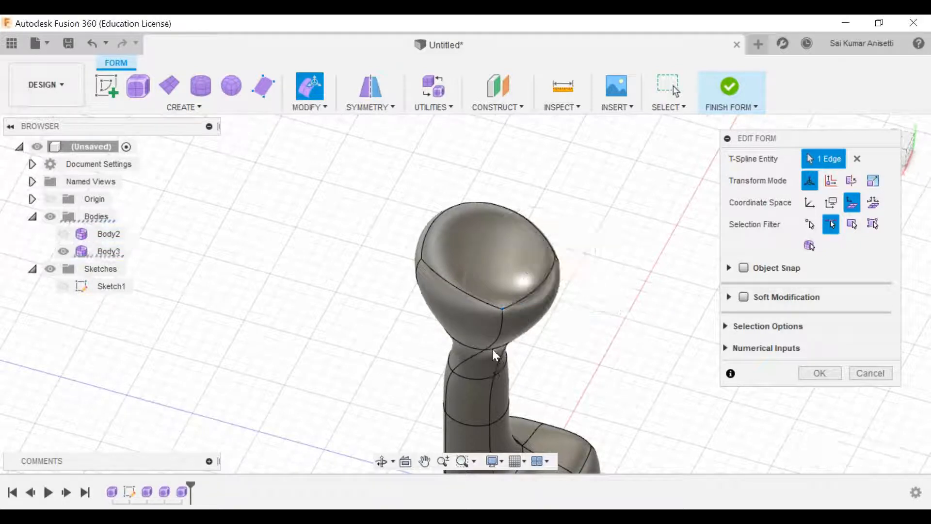
# Select the complete edge loop around the neck just below the enlarged head
pyautogui.keyDown('shift'); pyautogui.moveTo(504, 359); pyautogui.dragTo(499, 270, button='middle'); pyautogui.keyUp('shift')
pyautogui.click(505, 282)
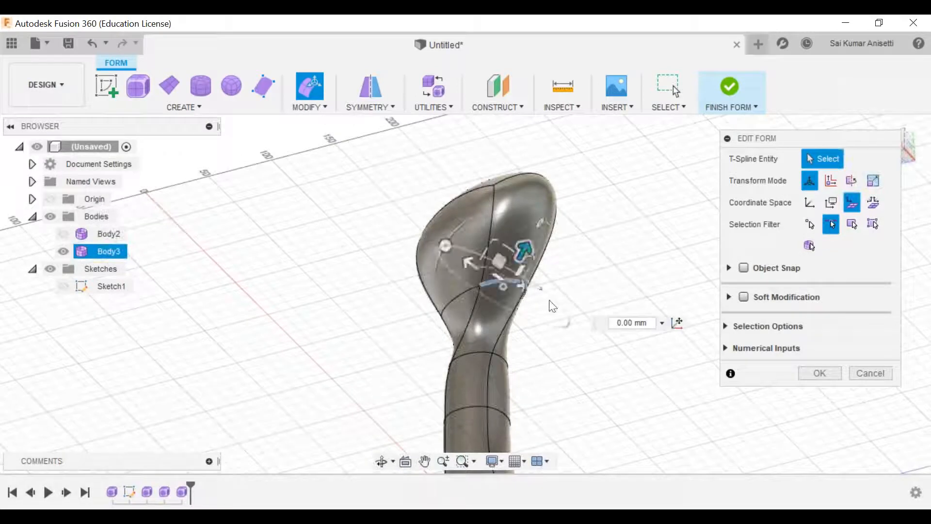
pyautogui.click(508, 285)
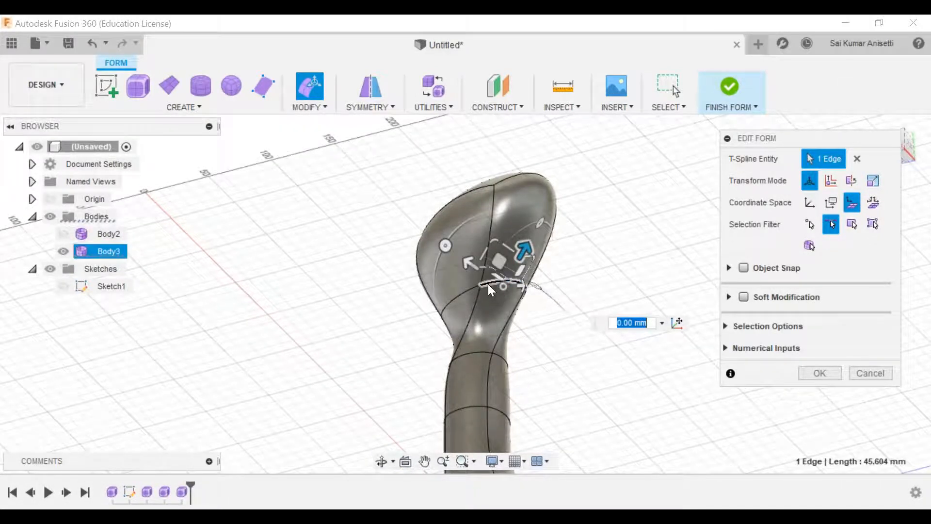
pyautogui.doubleClick(488, 283)
pyautogui.keyDown('shift'); pyautogui.moveTo(514, 326); pyautogui.dragTo(559, 336, button='middle'); pyautogui.keyUp('shift')
pyautogui.moveTo(539, 331)
pyautogui.mouseDown()
pyautogui.moveTo(531, 326)
pyautogui.moveTo(547, 335)
pyautogui.moveTo(517, 338)
pyautogui.moveTo(539, 329)
pyautogui.mouseUp()
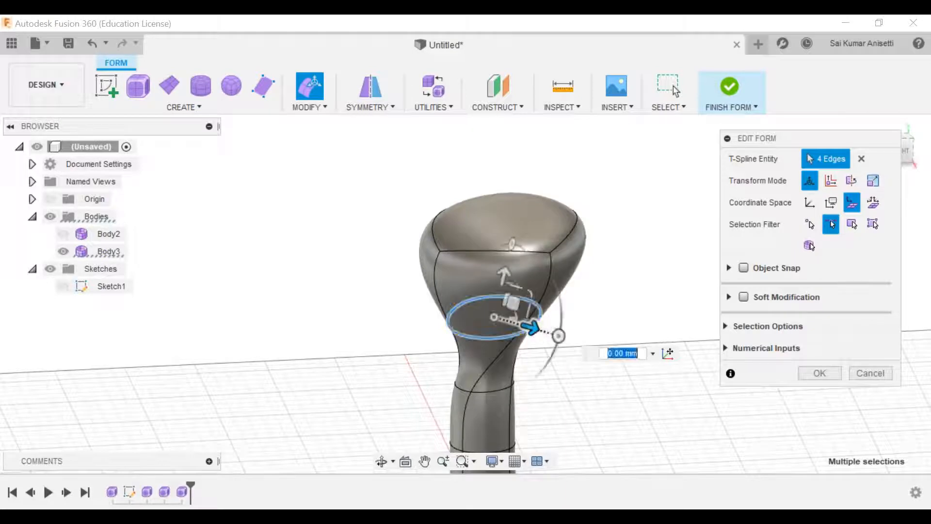
# Clear the loop selection and select only the single front edge of the neck loop
pyautogui.click(587, 313)
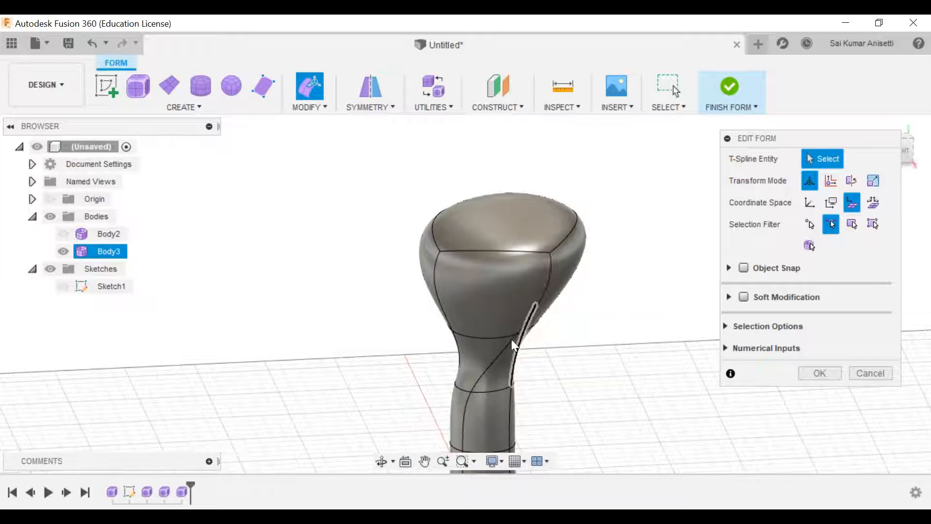
pyautogui.click(507, 336)
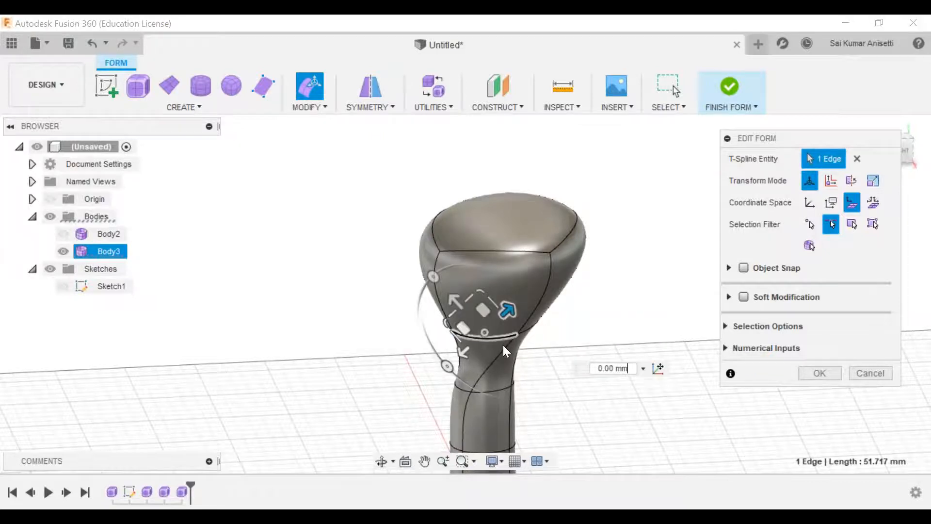
pyautogui.moveTo(559, 314); pyautogui.dragTo(522, 252, button='middle')
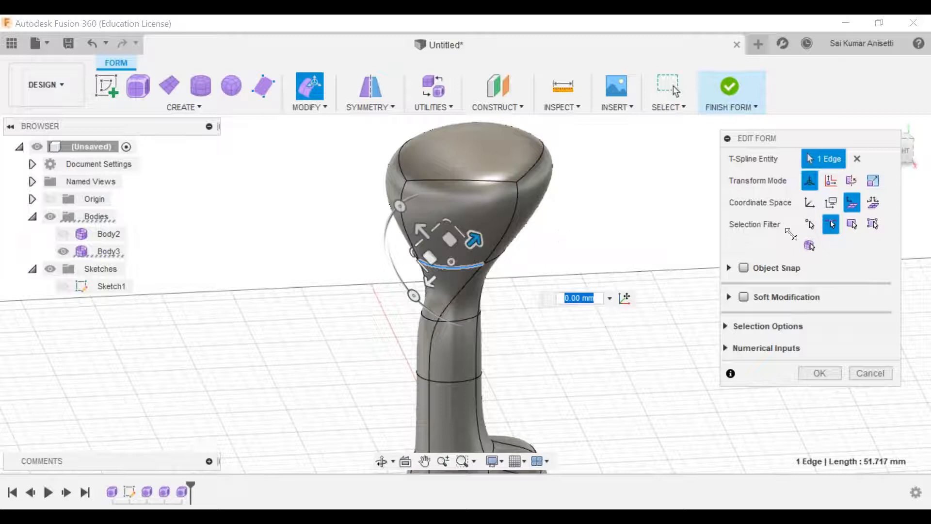
# Try Object Snap with View Space as the snap direction, select the head's side edge, inspect the offset setting, and disable the option again
pyautogui.click(728, 296)
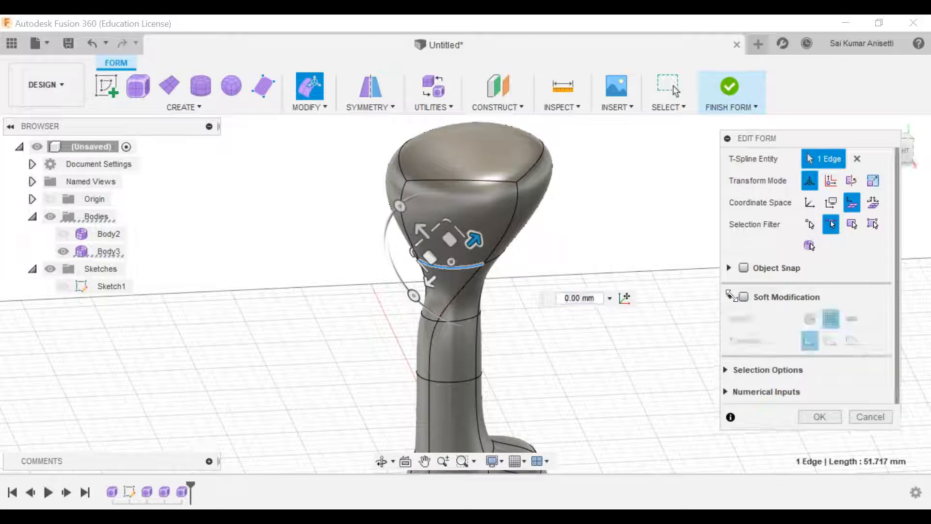
pyautogui.click(730, 267)
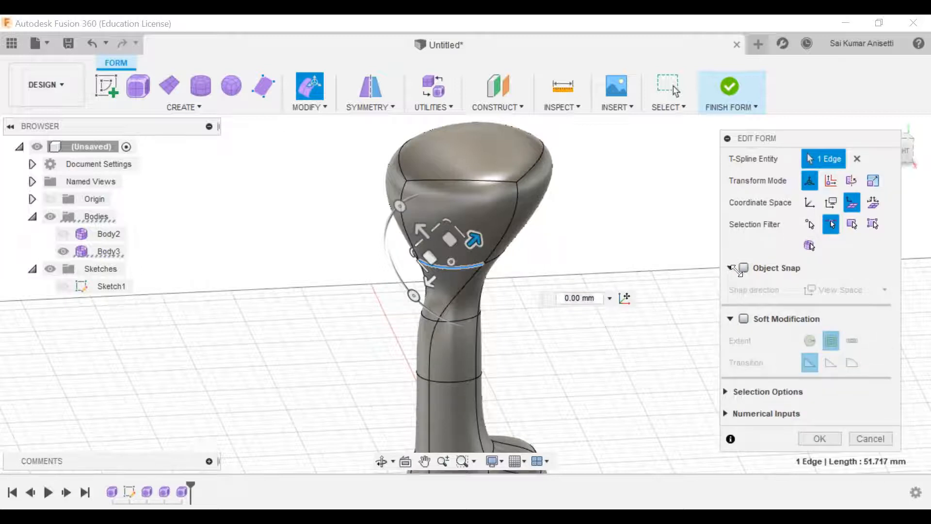
pyautogui.click(743, 268)
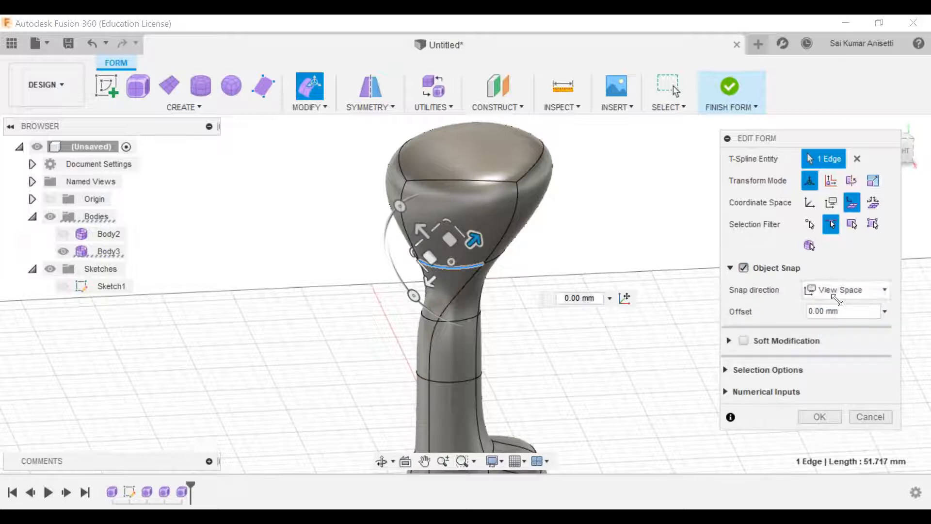
pyautogui.moveTo(497, 309); pyautogui.dragTo(462, 272, button='middle')
pyautogui.scroll(-4, 463, 273)
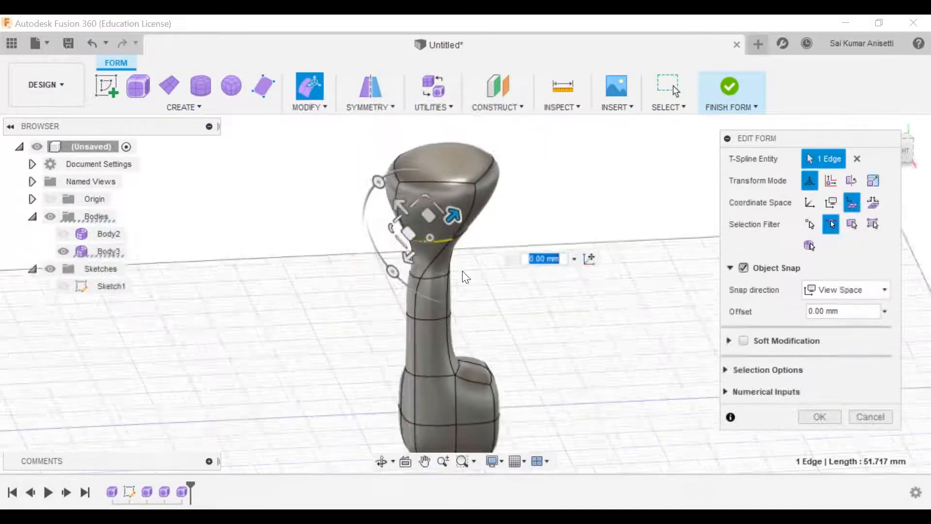
pyautogui.click(478, 192)
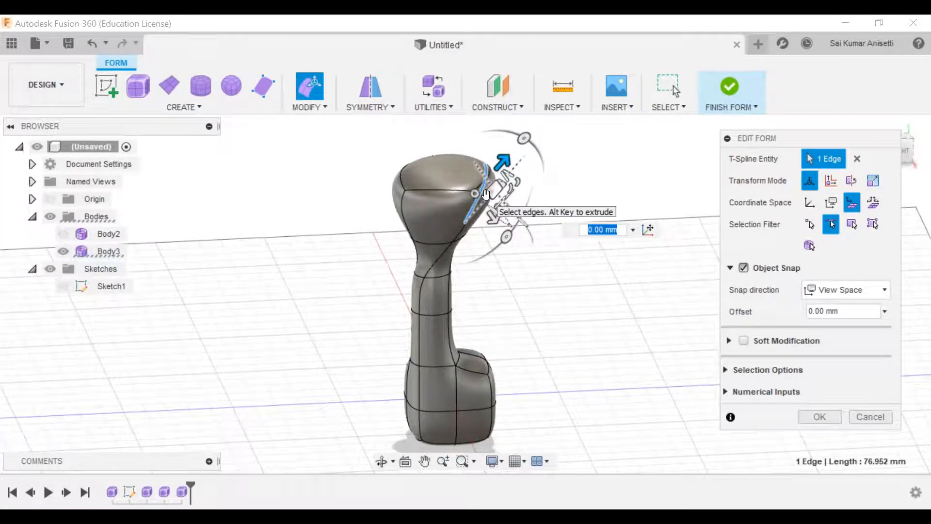
pyautogui.click(885, 311)
pyautogui.click(862, 310)
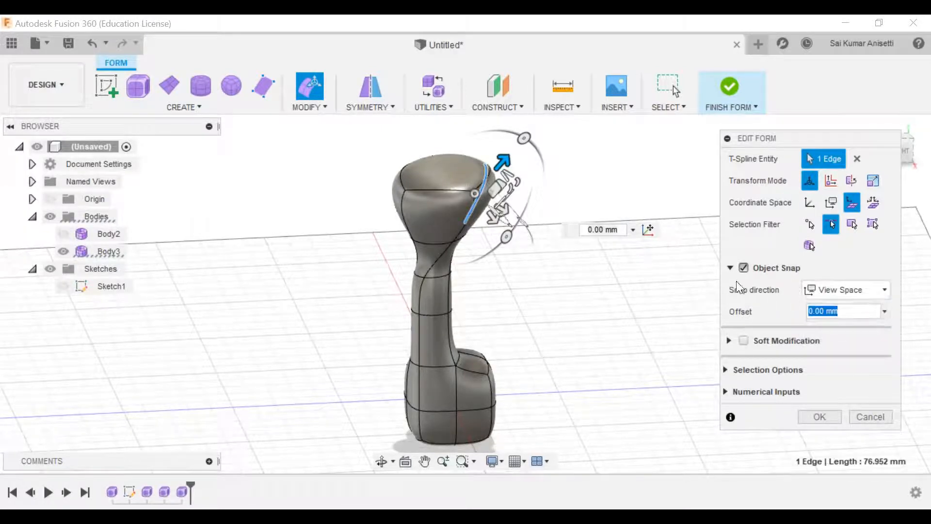
pyautogui.click(743, 269)
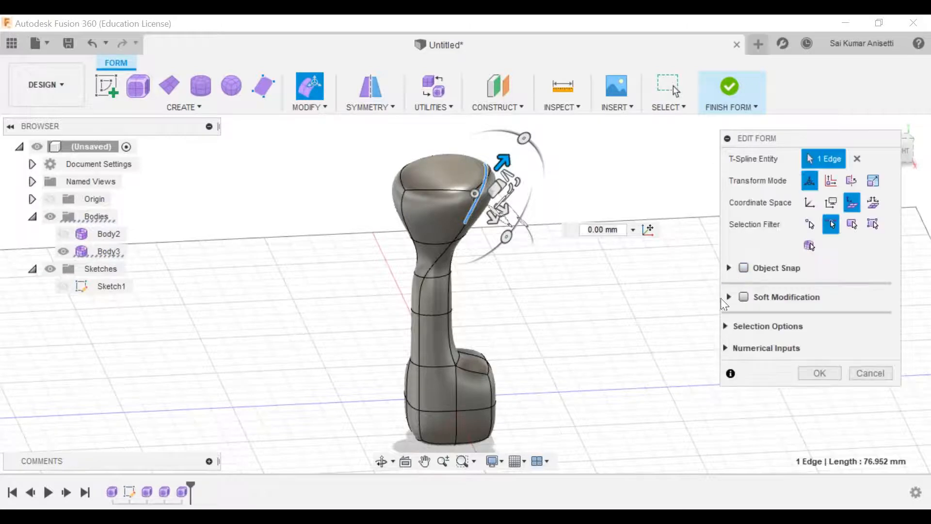
# Enable Soft Modification with the Face Count extent and move the head's front rim edge 20 mm sideways
pyautogui.click(729, 295)
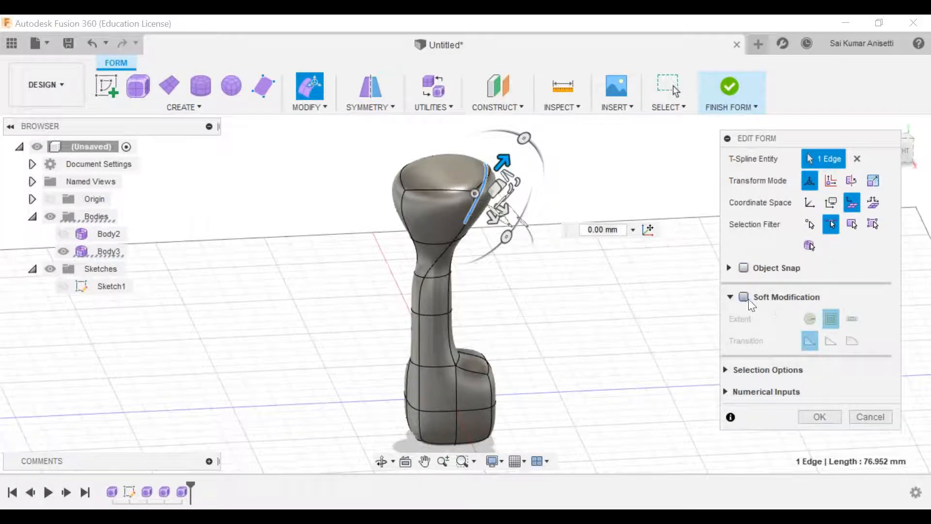
pyautogui.click(745, 297)
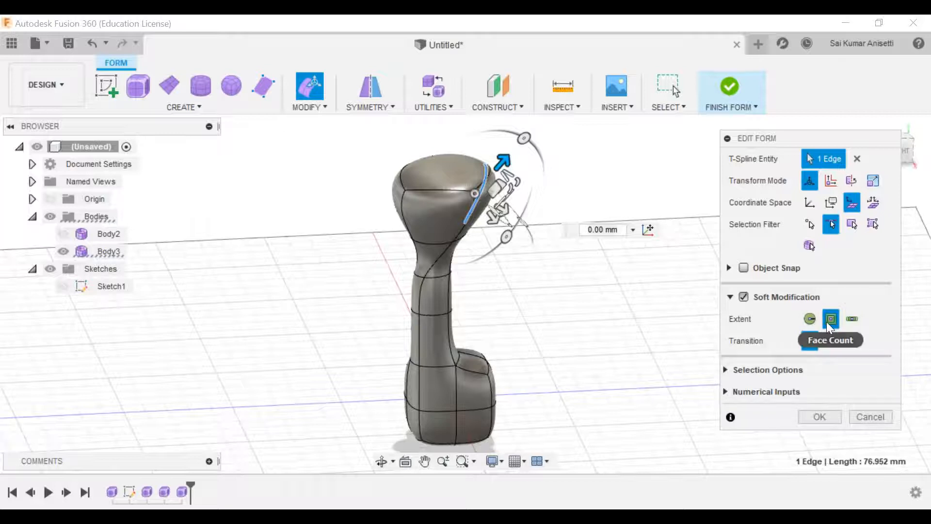
pyautogui.scroll(3, 508, 190)
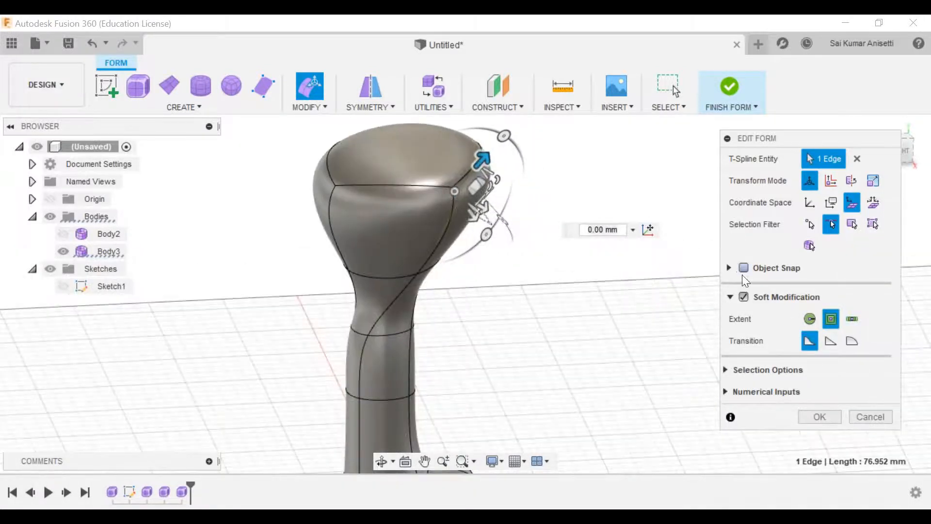
pyautogui.click(432, 158)
pyautogui.moveTo(432, 158); pyautogui.dragTo(423, 190, button='middle')
pyautogui.click(427, 217)
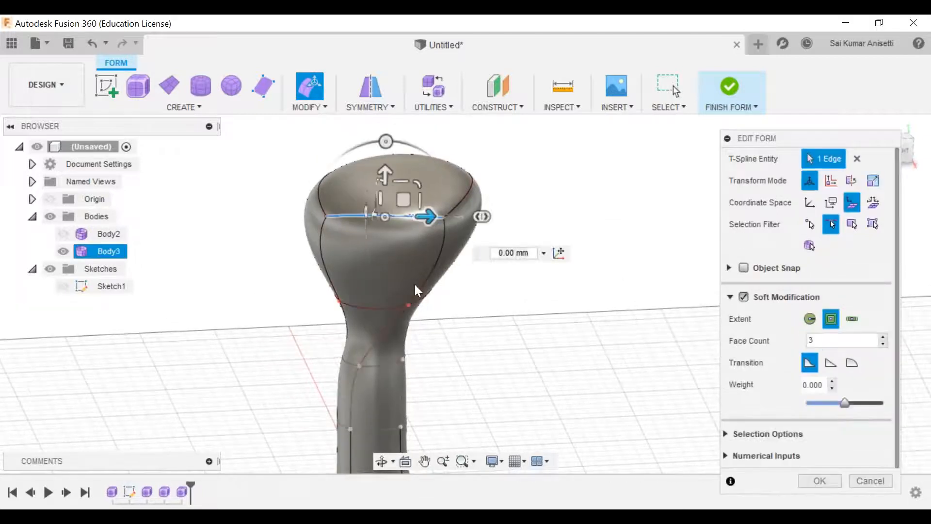
pyautogui.moveTo(427, 216); pyautogui.dragTo(464, 222)
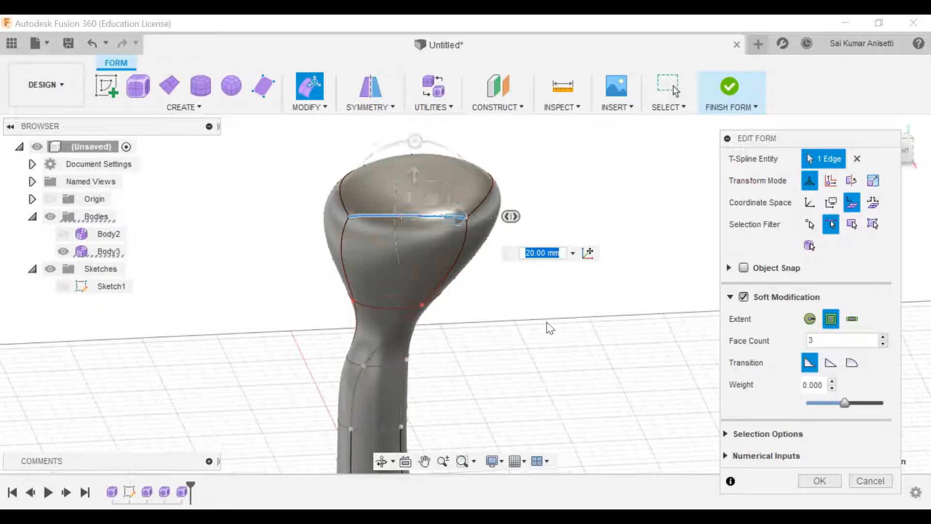
pyautogui.keyDown('shift'); pyautogui.moveTo(518, 349); pyautogui.dragTo(548, 335, button='middle'); pyautogui.keyUp('shift')
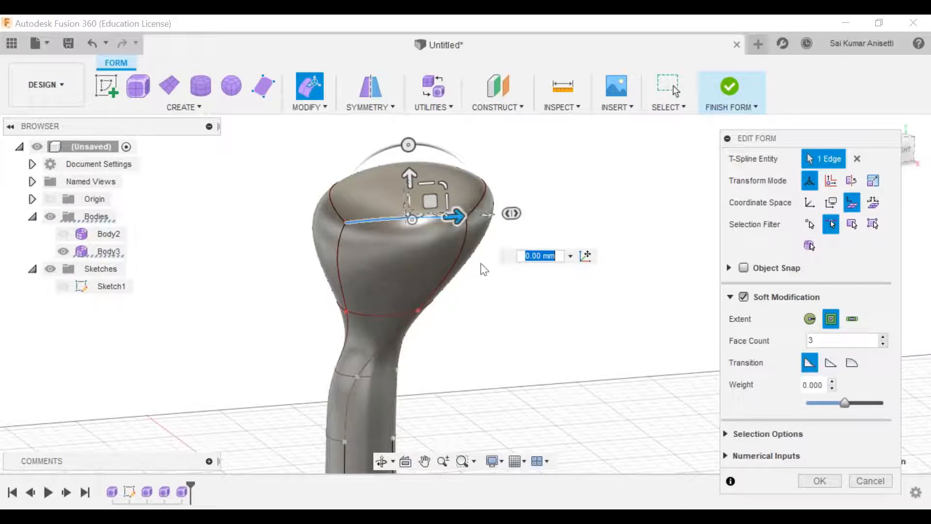
# Change the Soft Modification extent to the distance-based option, select the adjacent rim edge, and examine the affected area from several angles
pyautogui.click(809, 319)
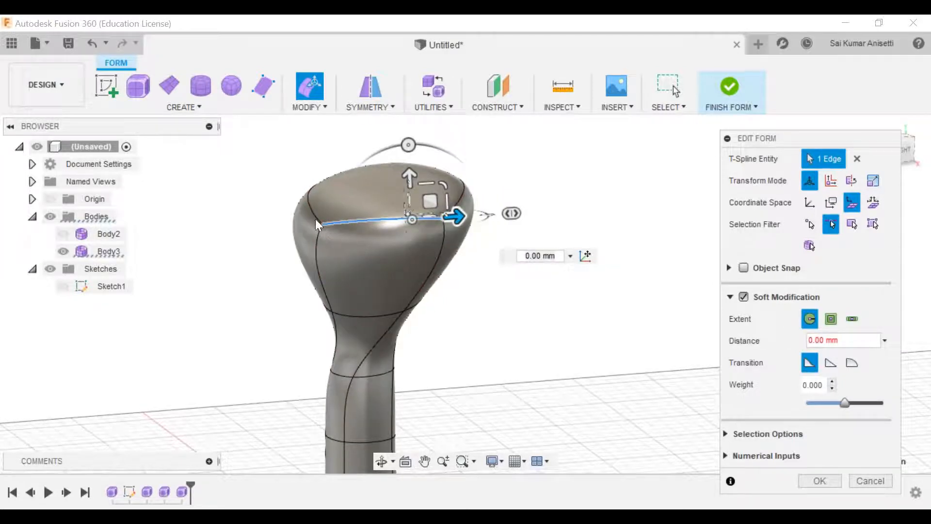
pyautogui.click(315, 217)
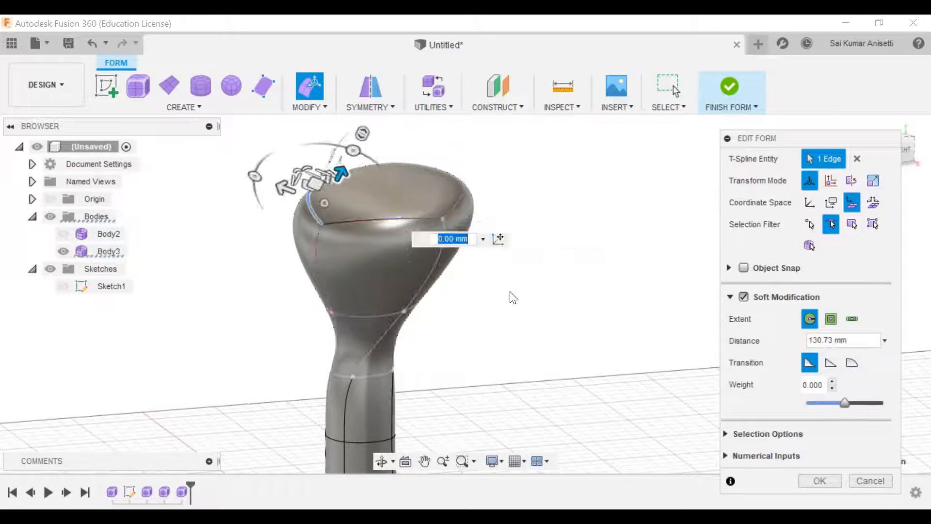
pyautogui.keyDown('shift'); pyautogui.moveTo(511, 295); pyautogui.dragTo(553, 301, button='middle'); pyautogui.keyUp('shift')
pyautogui.keyDown('shift'); pyautogui.moveTo(436, 237); pyautogui.dragTo(461, 214, button='middle'); pyautogui.keyUp('shift')
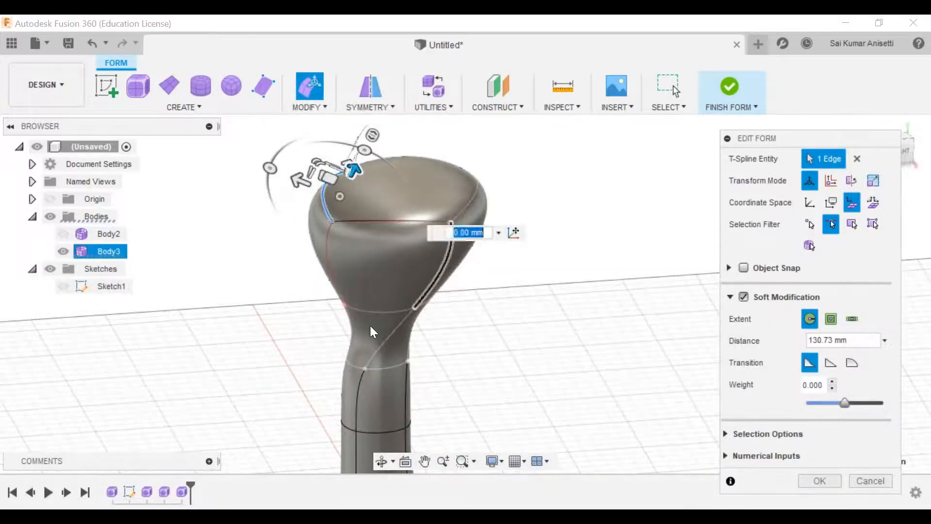
pyautogui.keyDown('shift'); pyautogui.moveTo(371, 325); pyautogui.dragTo(439, 320, button='middle'); pyautogui.keyUp('shift')
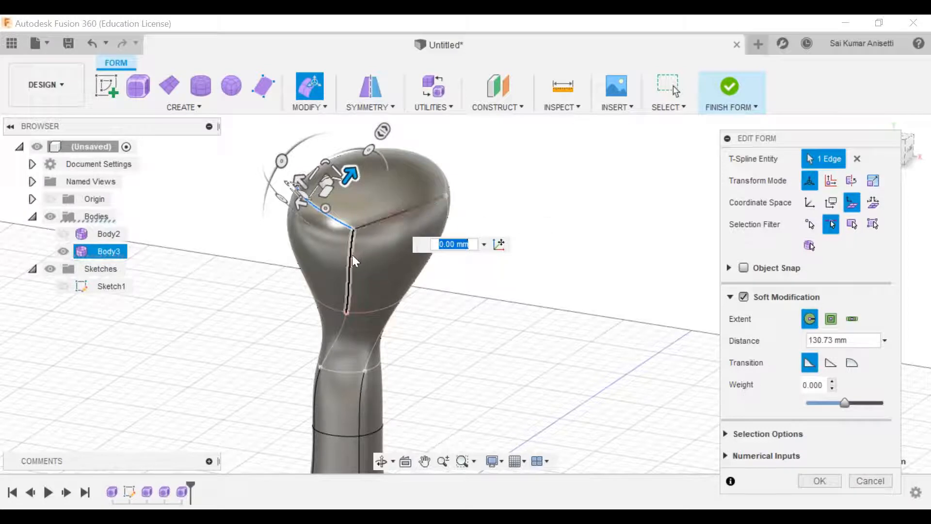
pyautogui.keyDown('shift'); pyautogui.moveTo(499, 318); pyautogui.dragTo(473, 186, button='middle'); pyautogui.keyUp('shift')
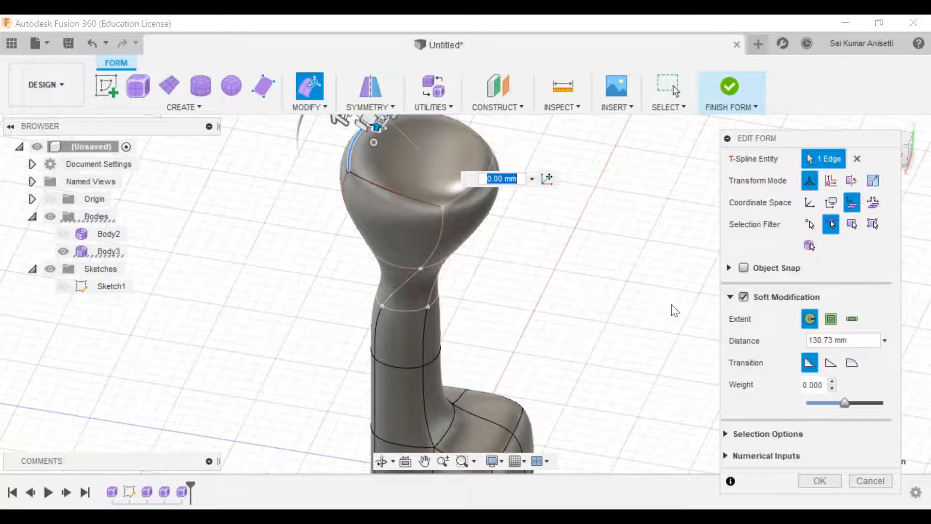
# Disable Soft Modification and grow the selection from the head's rim edge to its neighbouring edges
pyautogui.click(743, 297)
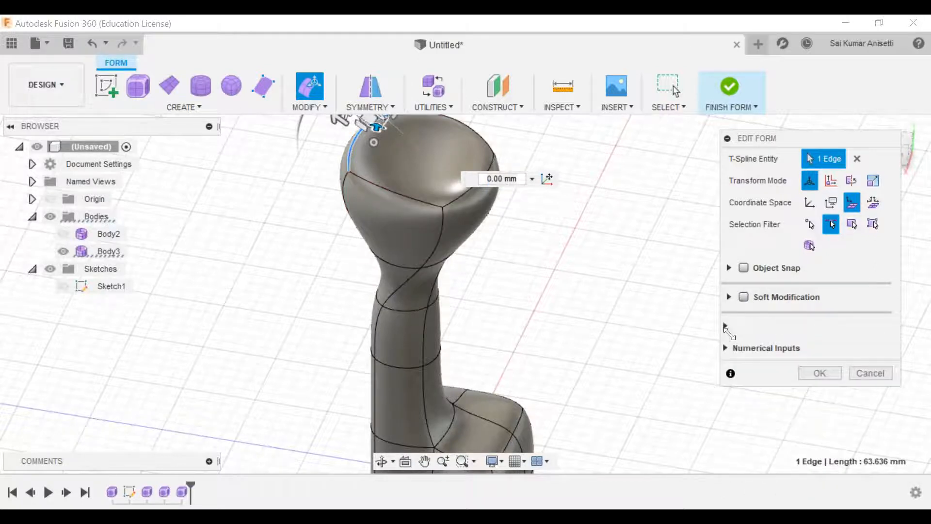
pyautogui.click(725, 326)
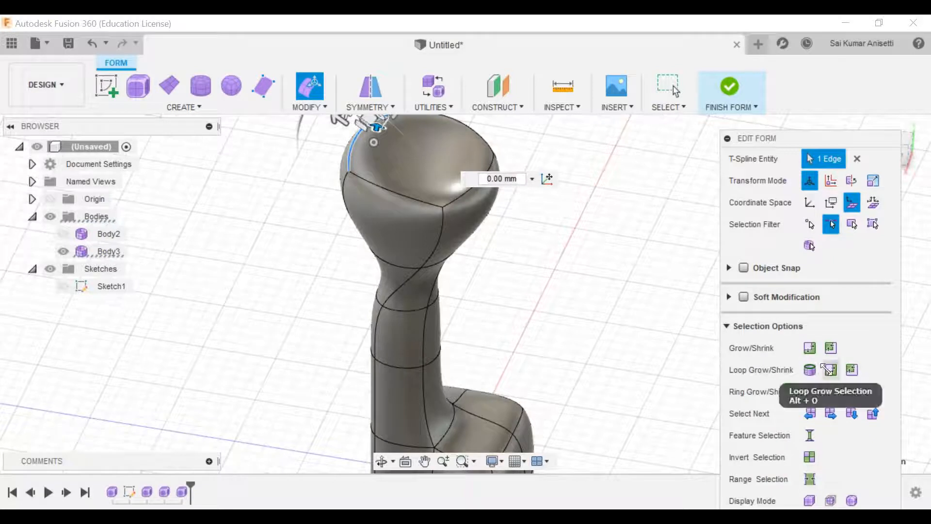
pyautogui.moveTo(502, 306); pyautogui.dragTo(478, 339, button='middle')
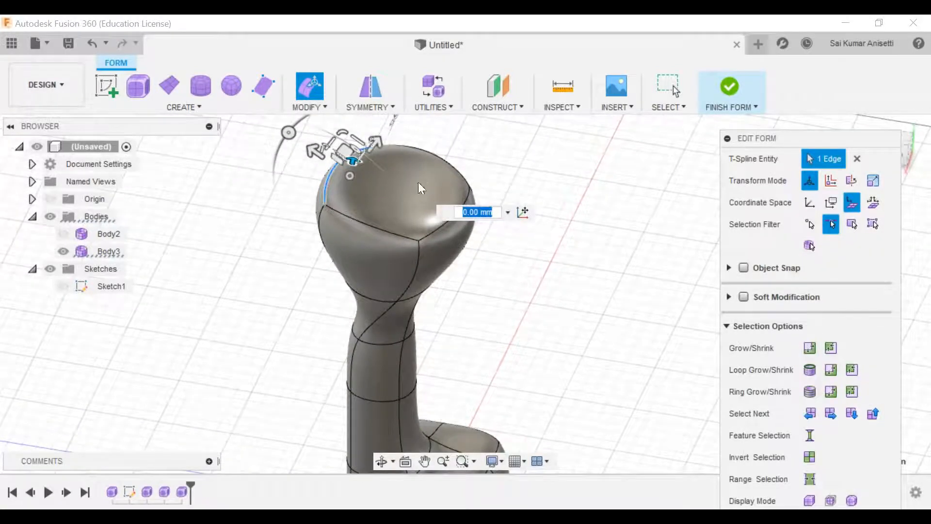
pyautogui.click(810, 349)
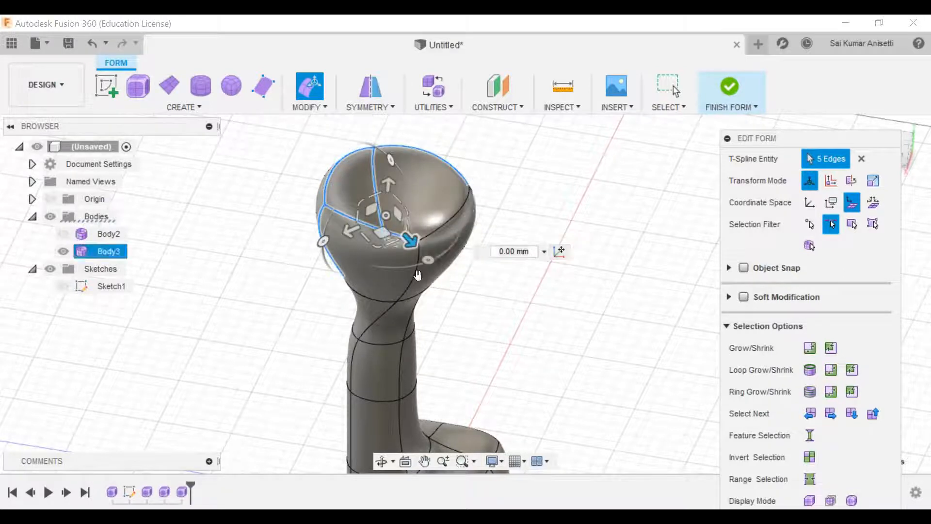
pyautogui.keyDown('shift'); pyautogui.moveTo(400, 308); pyautogui.dragTo(368, 174, button='middle'); pyautogui.keyUp('shift')
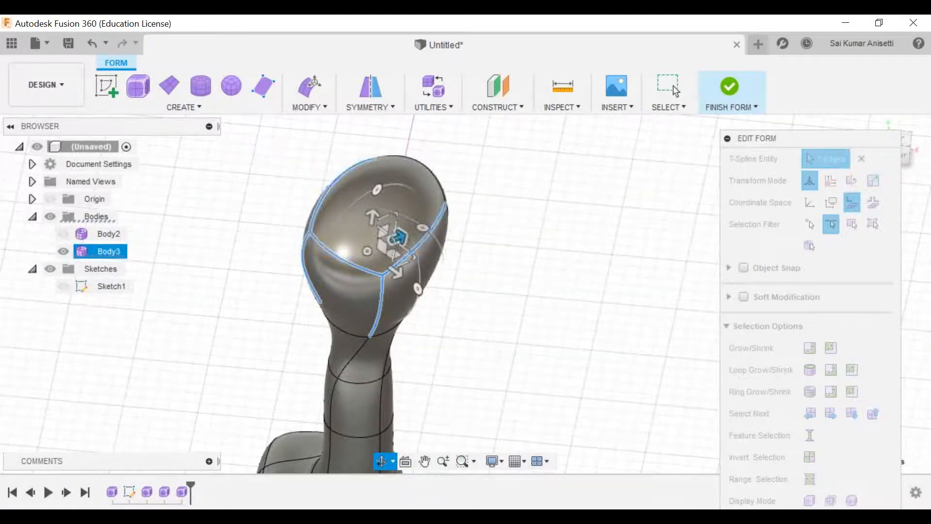
# Move the grown set of head edges sideways, finishing with a -10 mm offset
pyautogui.moveTo(403, 245); pyautogui.dragTo(425, 241)
pyautogui.keyDown('shift'); pyautogui.moveTo(427, 313); pyautogui.dragTo(390, 294, button='middle'); pyautogui.keyUp('shift')
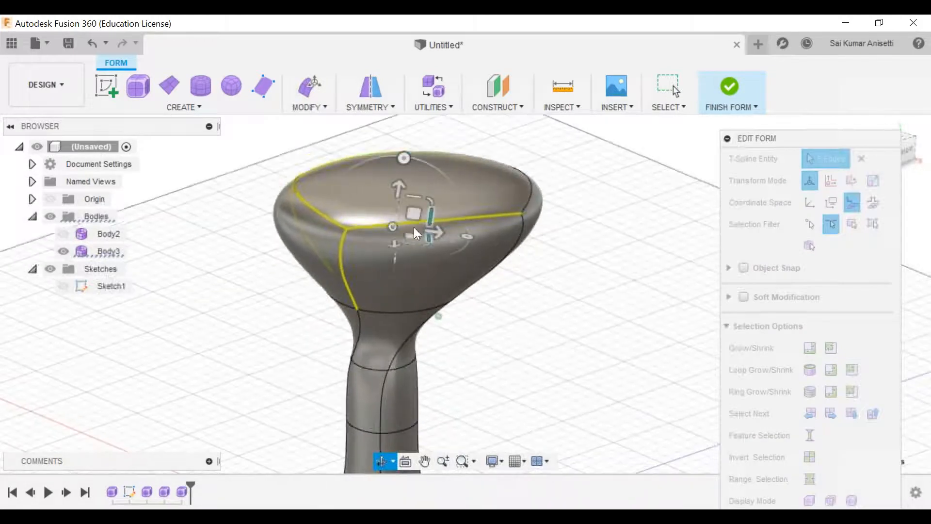
pyautogui.moveTo(430, 235); pyautogui.dragTo(421, 232)
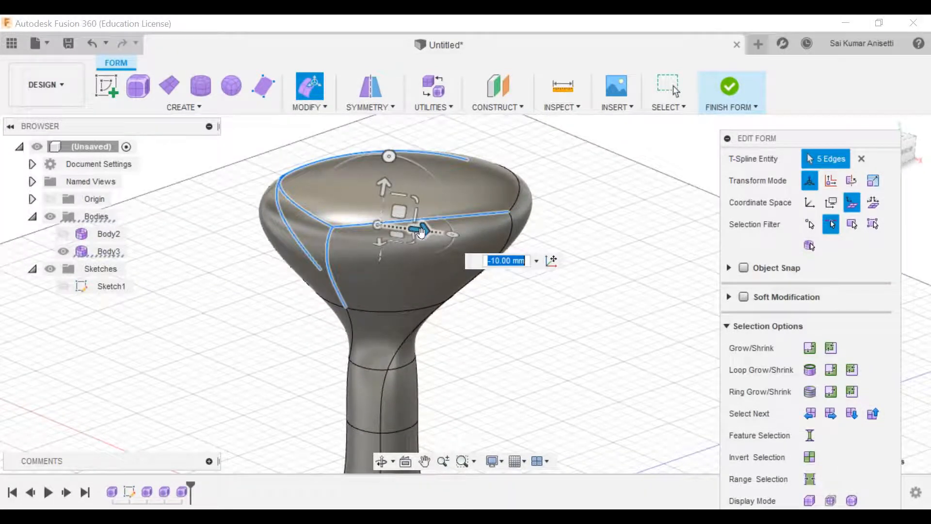
# Select only the head's side rim edge, move it 100 mm, and collapse the selection options
pyautogui.click(307, 209)
pyautogui.moveTo(337, 192); pyautogui.dragTo(427, 131)
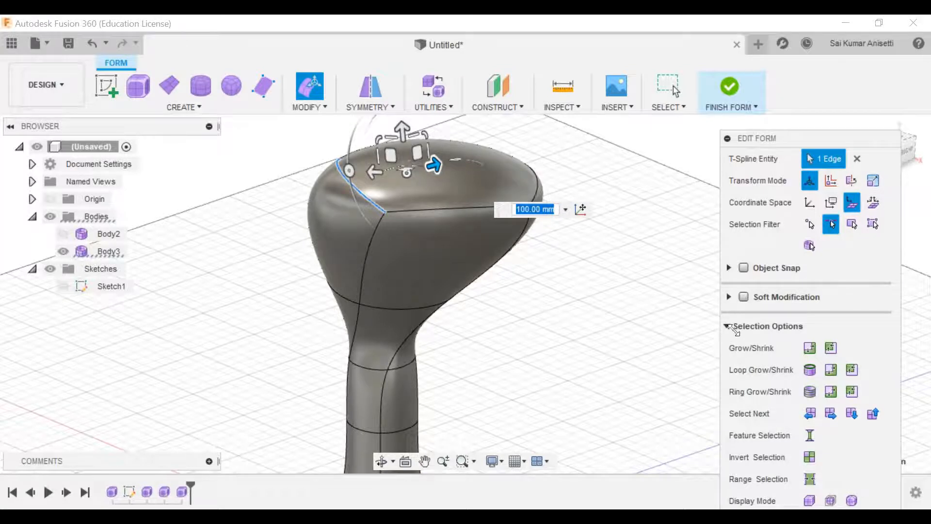
pyautogui.click(729, 326)
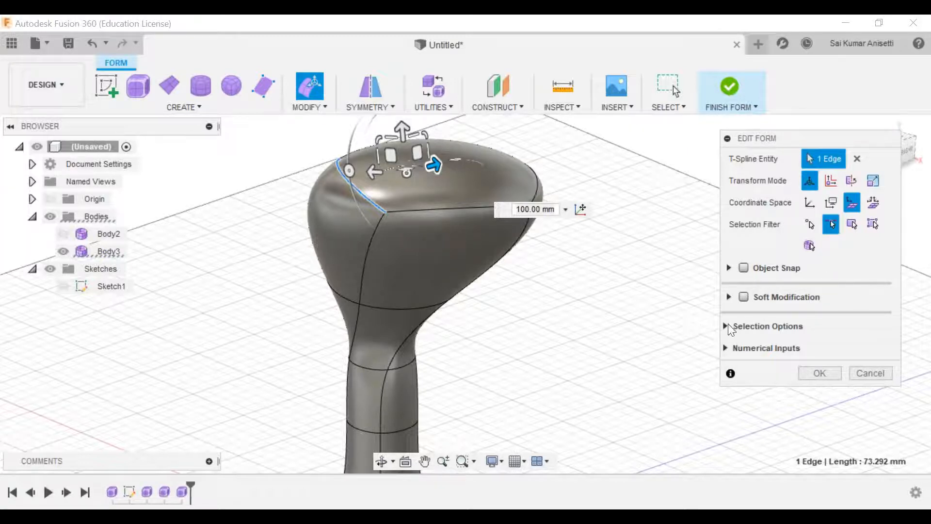
# Examine the reshaped head, neck and base of the form from several angles and distances
pyautogui.moveTo(571, 293); pyautogui.dragTo(568, 250, button='middle')
pyautogui.scroll(-4, 495, 272)
pyautogui.keyDown('shift'); pyautogui.moveTo(513, 301); pyautogui.dragTo(544, 289, button='middle'); pyautogui.keyUp('shift')
pyautogui.moveTo(487, 302); pyautogui.dragTo(473, 283, button='middle')
pyautogui.scroll(2, 472, 257)
pyautogui.scroll(-2, 475, 262)
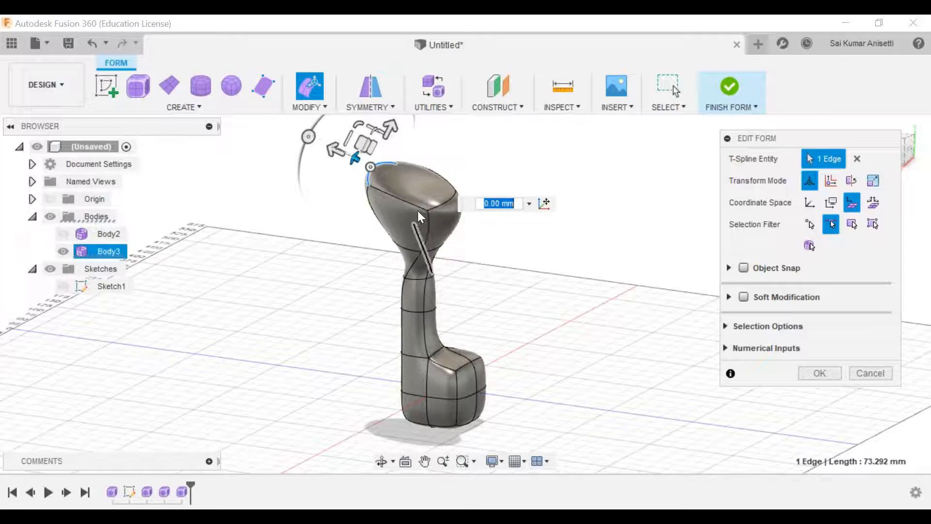
pyautogui.scroll(3, 418, 212)
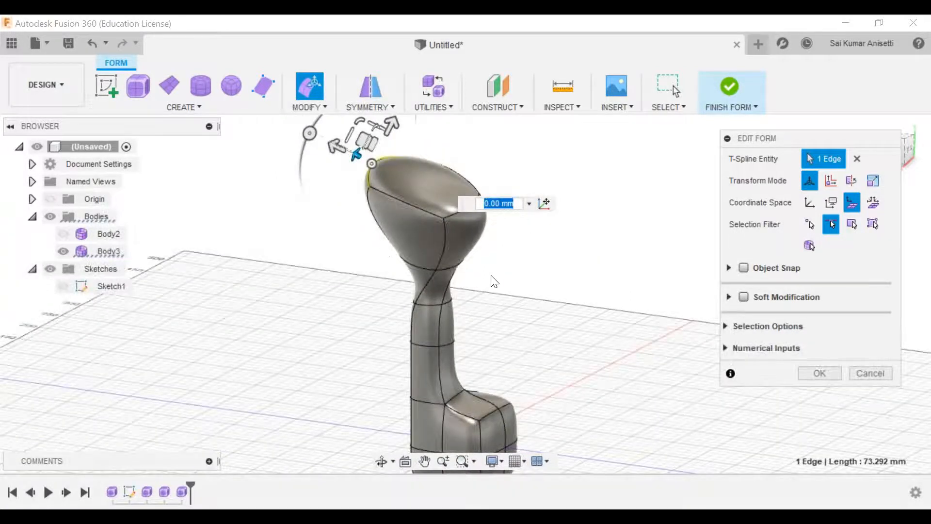
pyautogui.scroll(2, 475, 275)
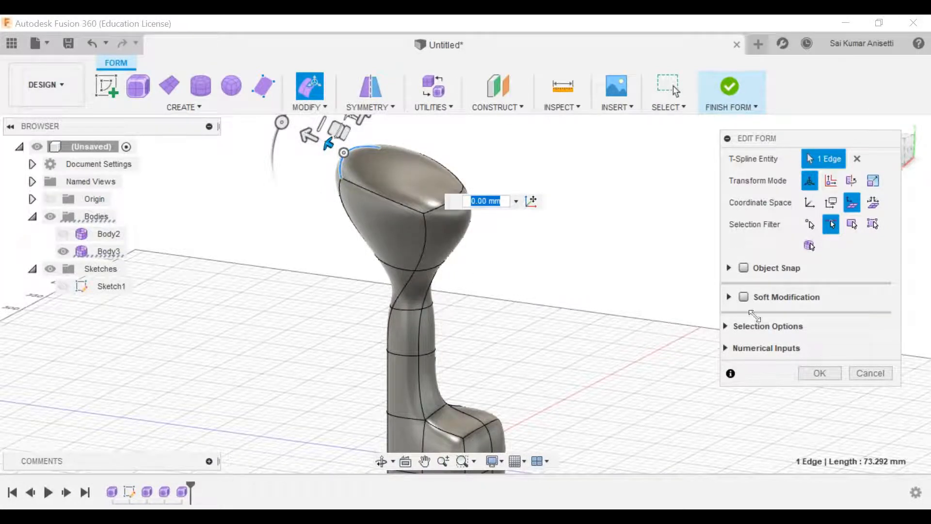
# Review the Selection Options and Numerical Inputs settings of Edit Form
pyautogui.click(727, 326)
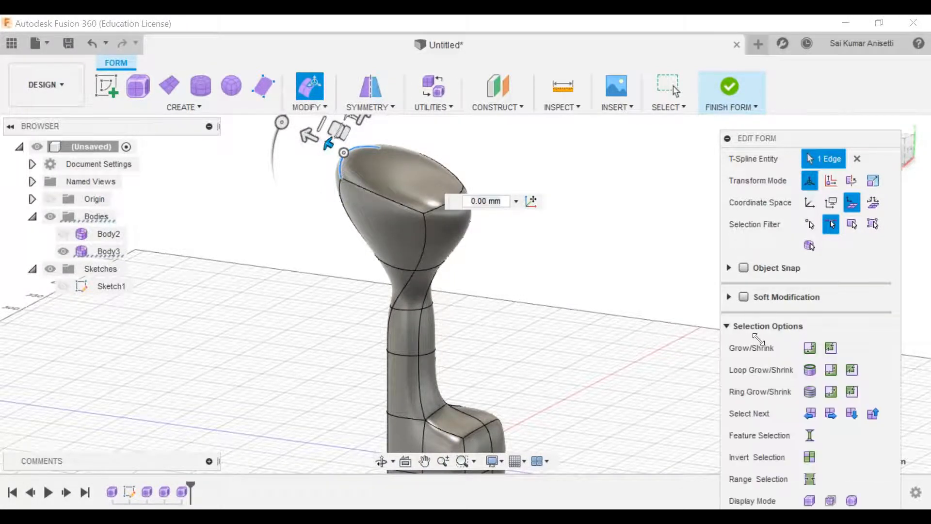
pyautogui.click(727, 326)
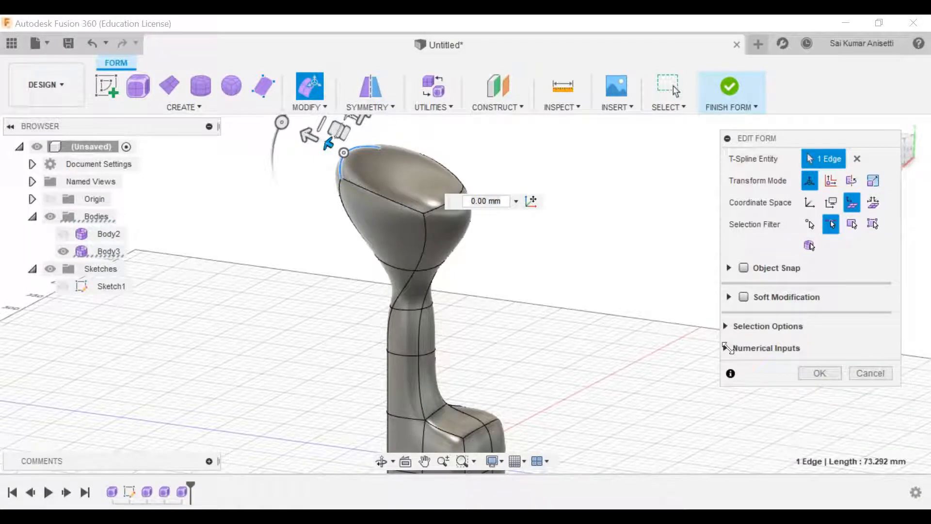
pyautogui.click(726, 348)
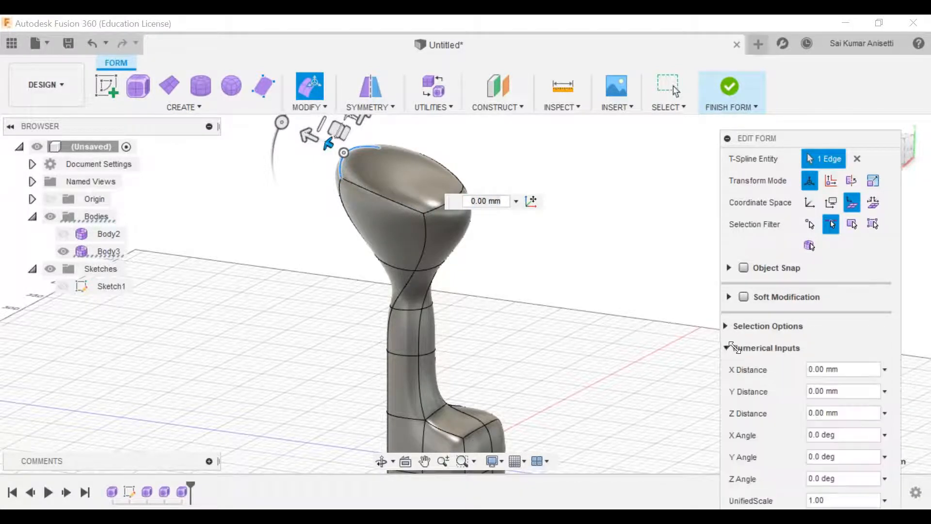
pyautogui.click(726, 347)
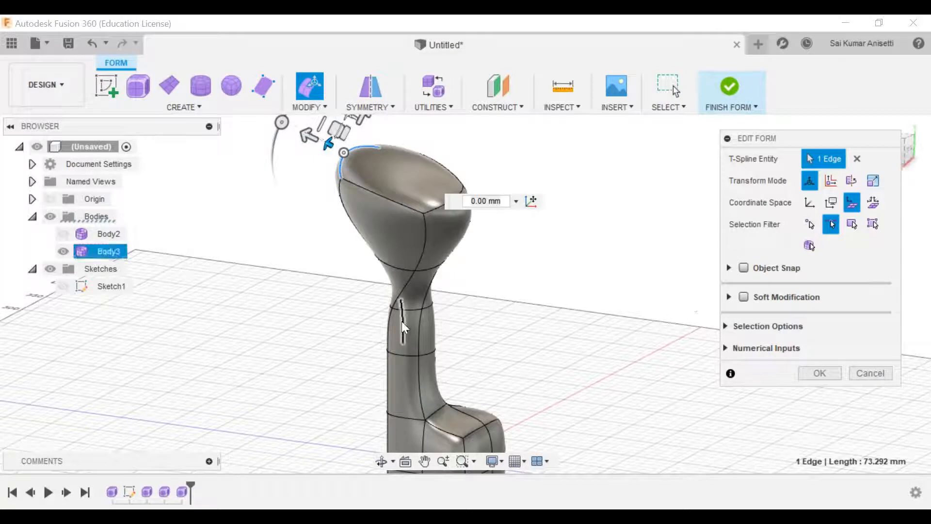
# Switch the form to Box Display and examine the faceted neck and the base's corners up close
pyautogui.hotkey('alt', '1')
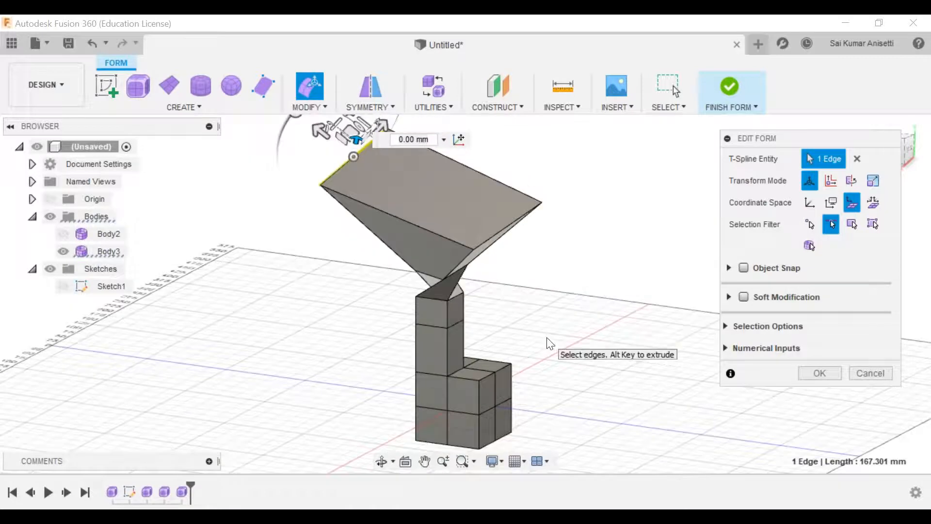
pyautogui.keyDown('shift'); pyautogui.moveTo(551, 343); pyautogui.dragTo(581, 329, button='middle'); pyautogui.keyUp('shift')
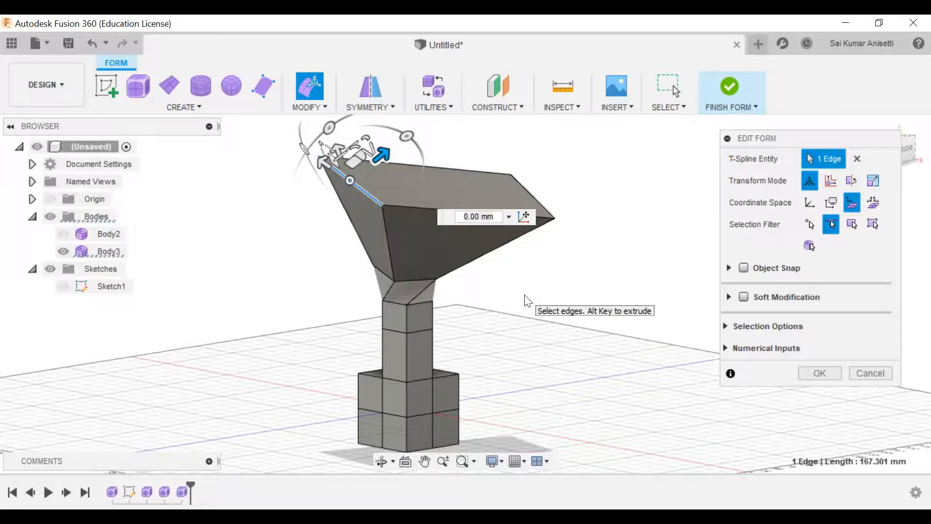
pyautogui.scroll(3, 445, 369)
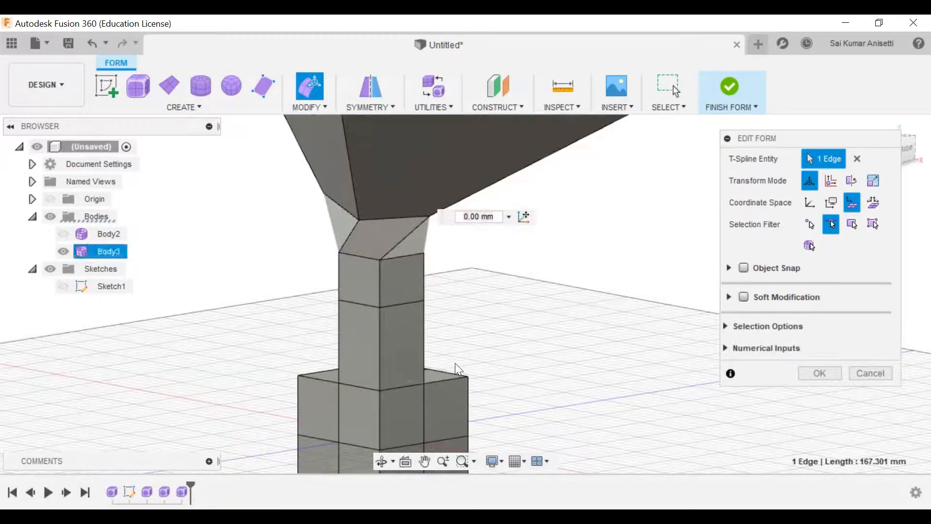
pyautogui.moveTo(469, 295); pyautogui.dragTo(482, 236, button='middle')
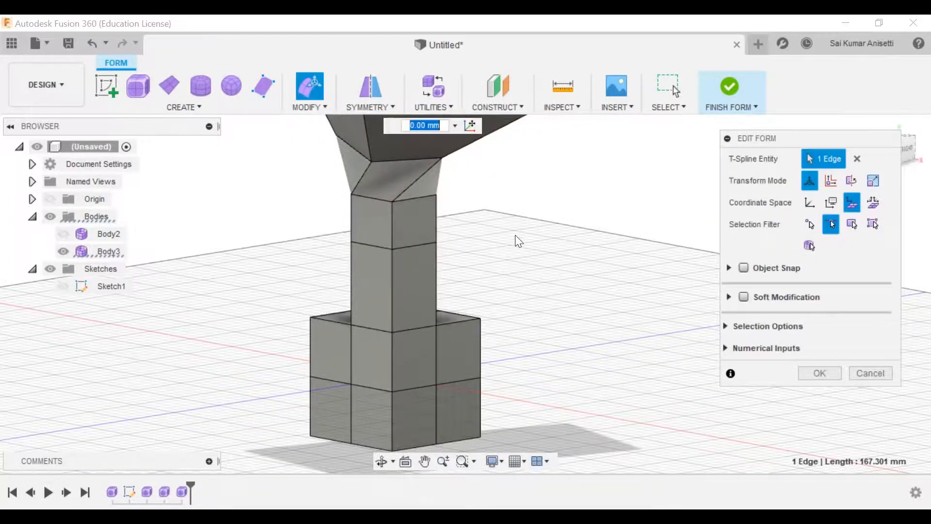
pyautogui.scroll(3, 453, 350)
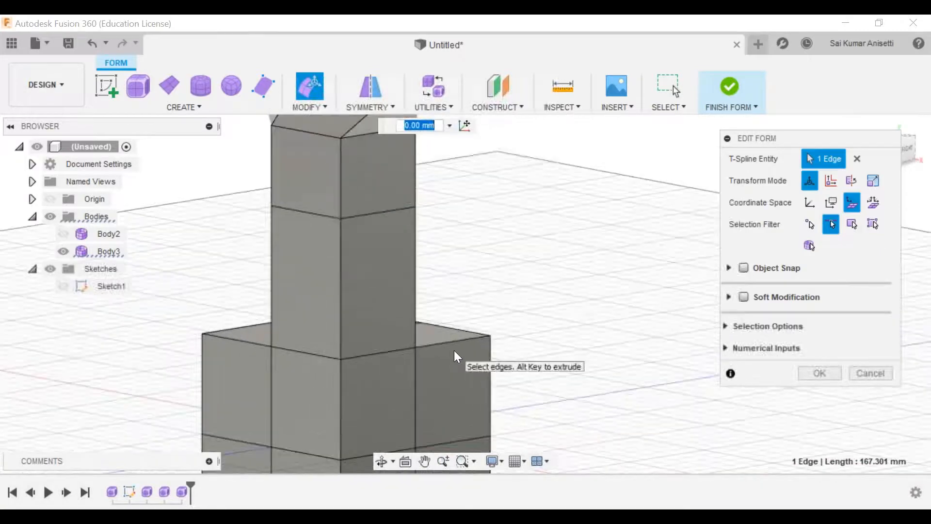
pyautogui.scroll(2, 454, 350)
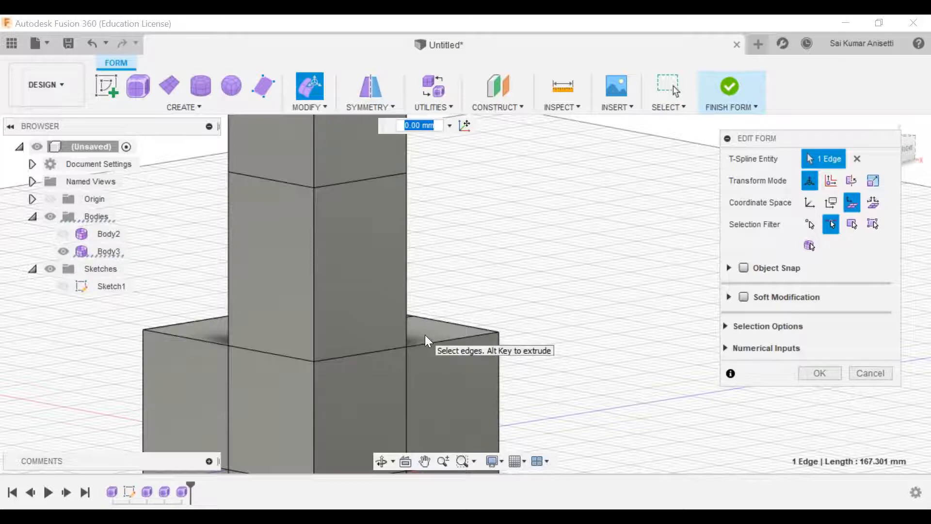
pyautogui.moveTo(533, 353)
pyautogui.keyDown('shift'); pyautogui.mouseDown(button='middle')
pyautogui.moveTo(505, 353)
pyautogui.moveTo(522, 350)
pyautogui.mouseUp(button='middle'); pyautogui.keyUp('shift')
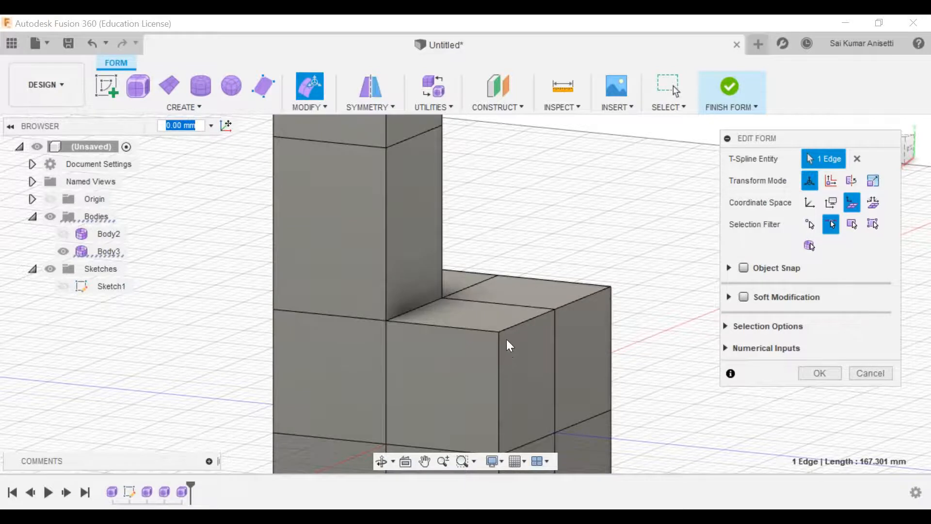
pyautogui.scroll(-3, 508, 333)
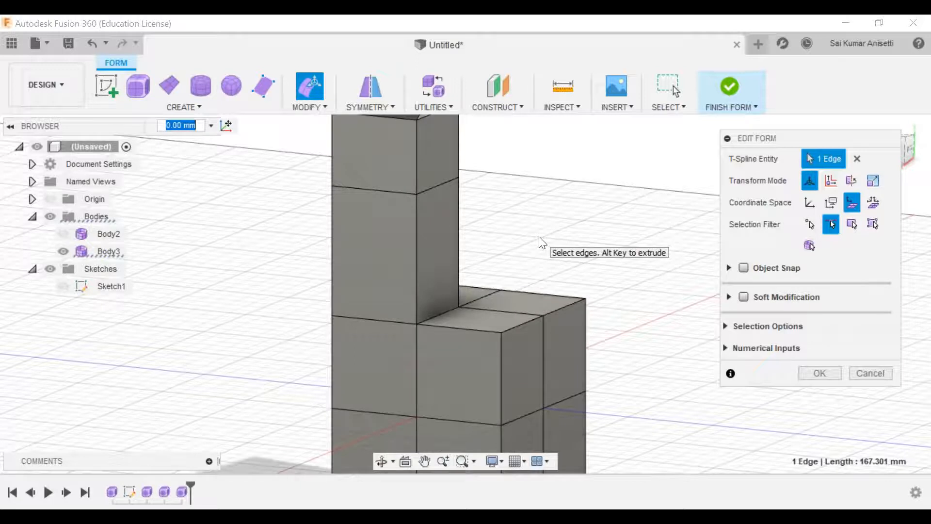
# Compare Control Frame Display with Box Display and leave the form in Control Frame Display
pyautogui.hotkey('alt', '2')
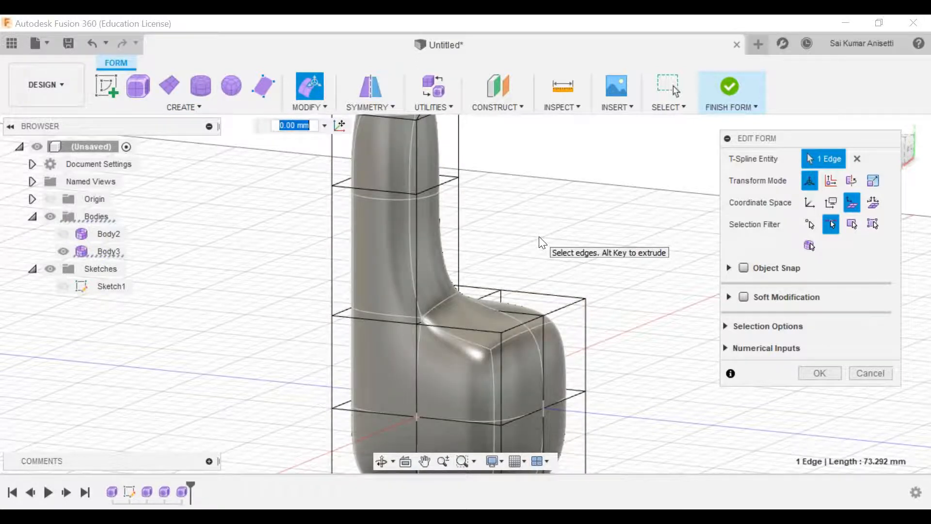
pyautogui.hotkey('alt', '1')
pyautogui.hotkey('alt', '2')
pyautogui.moveTo(499, 295); pyautogui.dragTo(458, 267, button='middle')
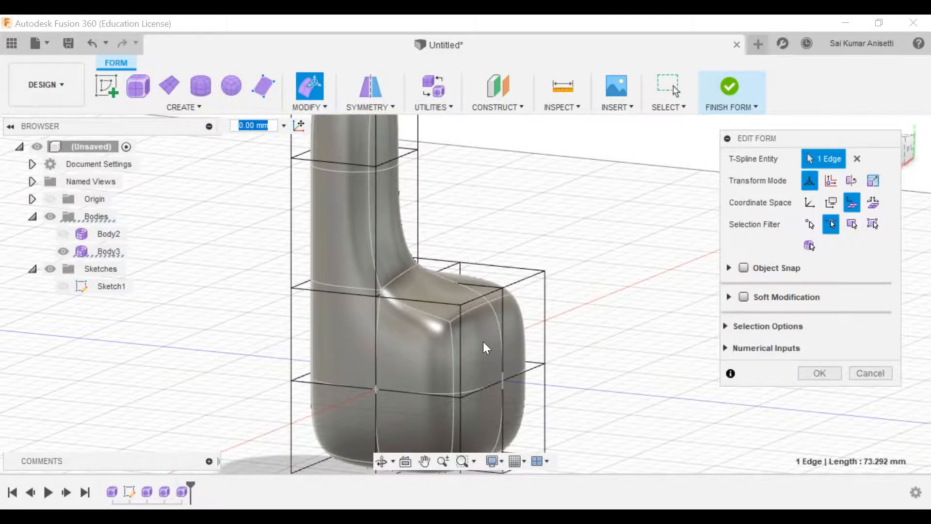
# Examine how the control frame relates to the smooth surface around the base's upper corners and edges
pyautogui.keyDown('shift'); pyautogui.moveTo(483, 342); pyautogui.dragTo(476, 303, button='middle'); pyautogui.keyUp('shift')
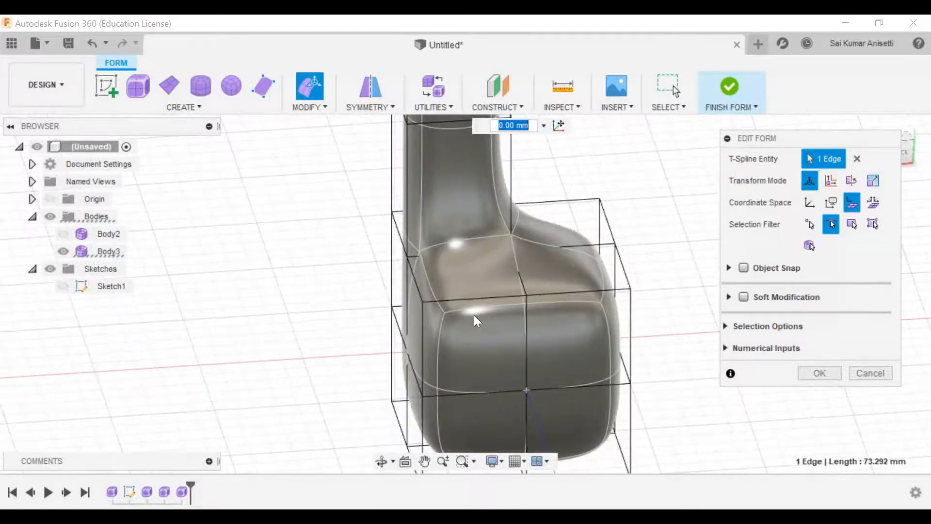
pyautogui.scroll(3, 473, 315)
pyautogui.moveTo(440, 323); pyautogui.dragTo(430, 318, button='middle')
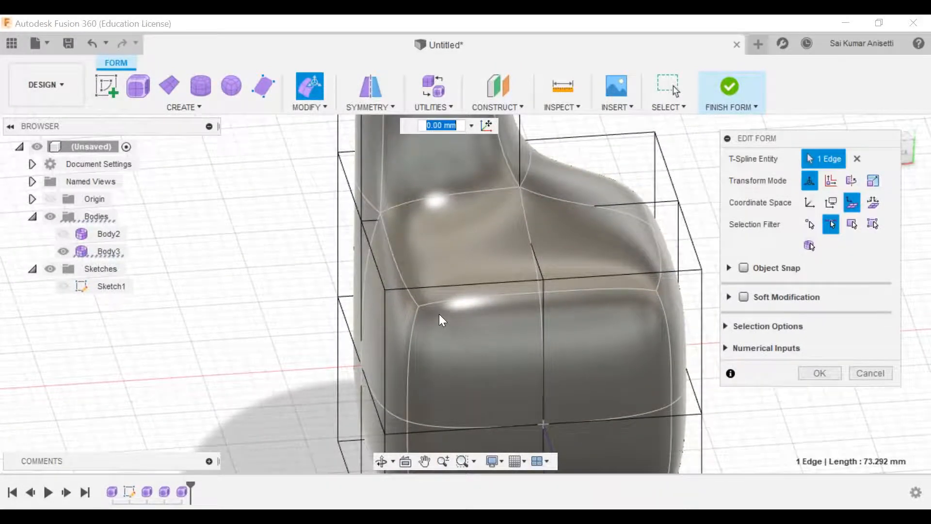
pyautogui.keyDown('shift'); pyautogui.moveTo(475, 351); pyautogui.dragTo(574, 276, button='middle'); pyautogui.keyUp('shift')
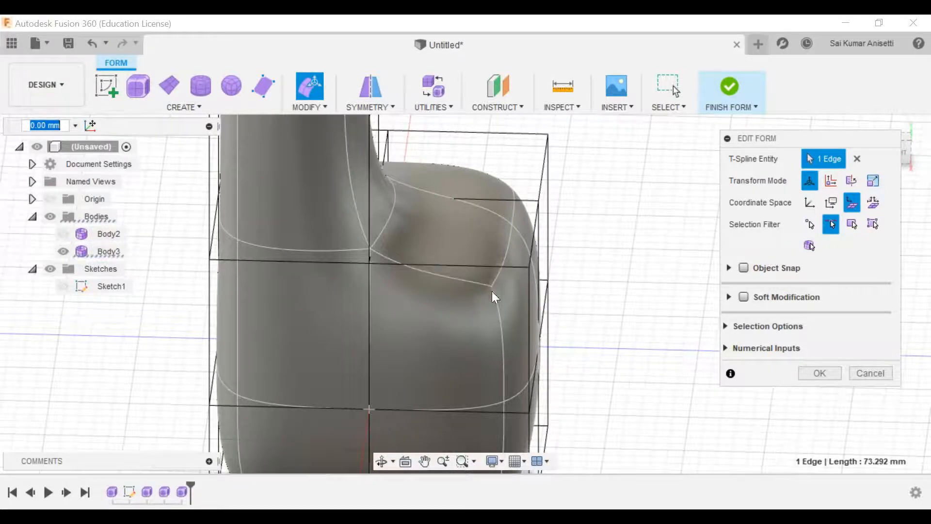
pyautogui.keyDown('shift'); pyautogui.moveTo(492, 295); pyautogui.dragTo(513, 303, button='middle'); pyautogui.keyUp('shift')
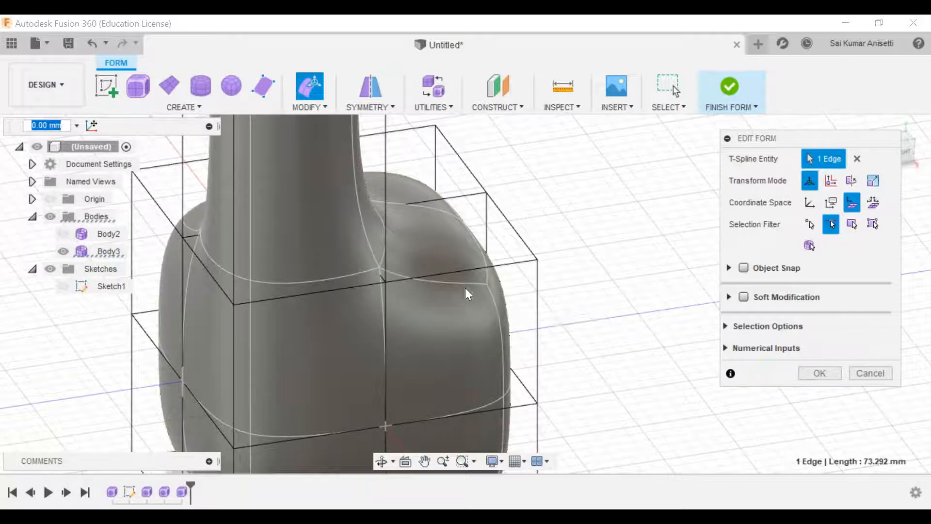
pyautogui.moveTo(467, 270); pyautogui.dragTo(471, 252, button='middle')
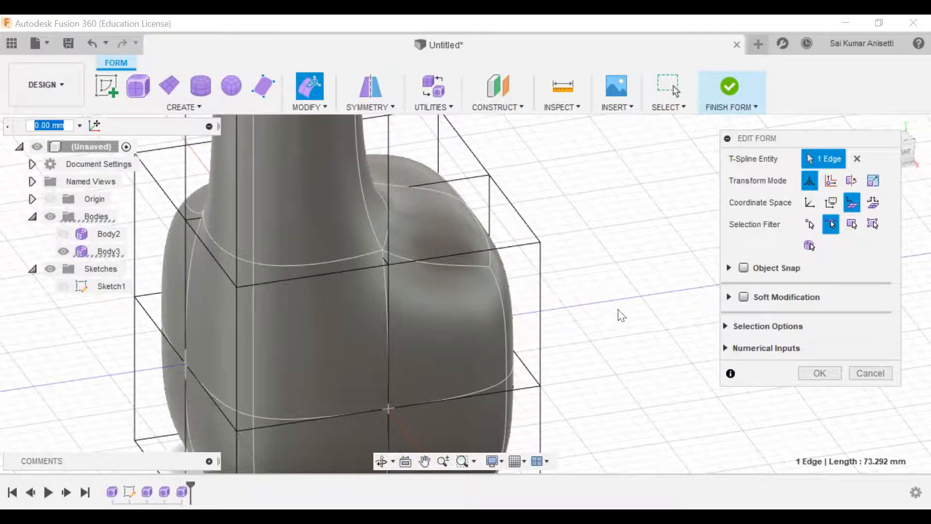
pyautogui.keyDown('shift'); pyautogui.moveTo(619, 318); pyautogui.dragTo(574, 305, button='middle'); pyautogui.keyUp('shift')
pyautogui.moveTo(524, 227); pyautogui.dragTo(530, 230, button='middle')
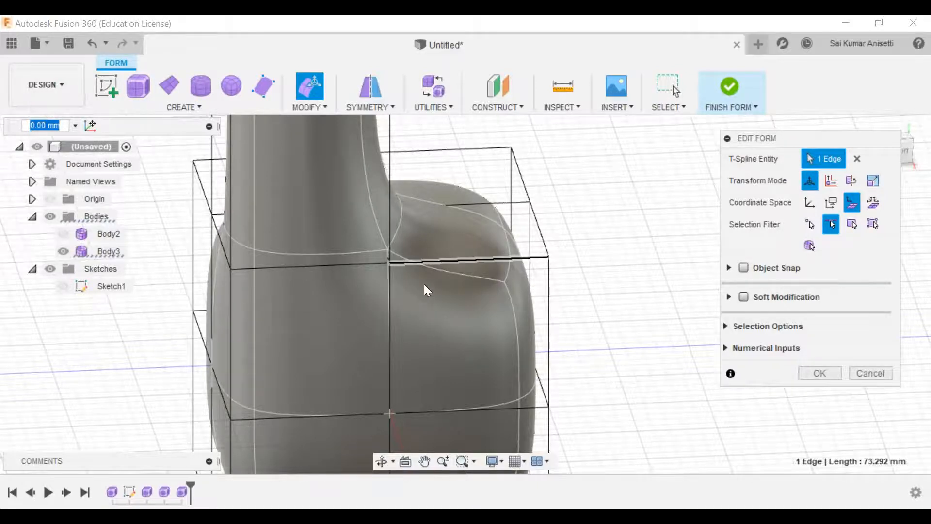
pyautogui.scroll(-3, 424, 232)
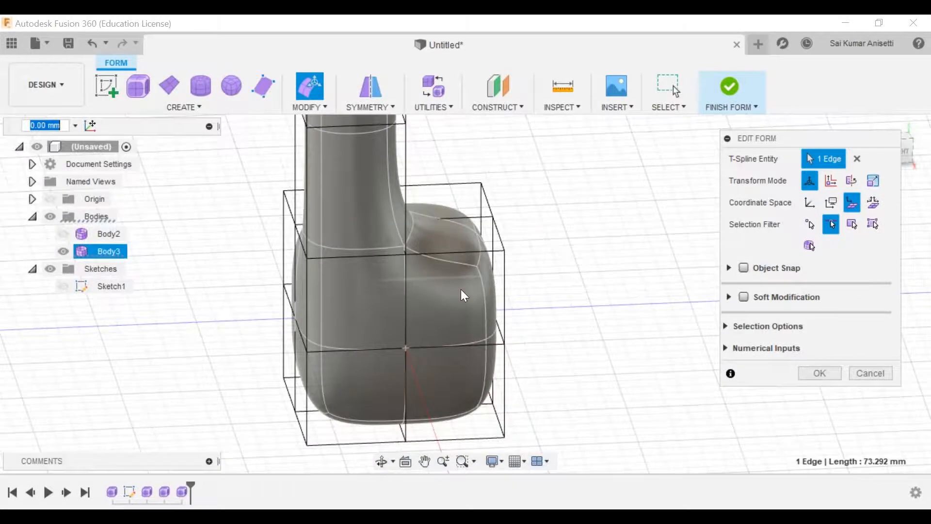
# Examine the control frame around the whole form, then around the head and neck
pyautogui.keyDown('shift'); pyautogui.moveTo(499, 262); pyautogui.dragTo(368, 478, button='middle'); pyautogui.keyUp('shift')
pyautogui.scroll(-6, 445, 272)
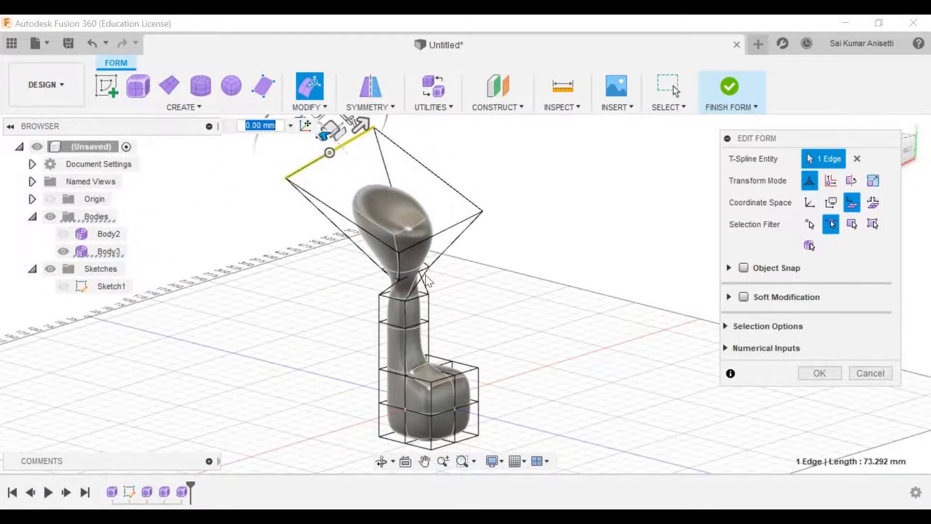
pyautogui.keyDown('shift'); pyautogui.moveTo(446, 274); pyautogui.dragTo(430, 287, button='middle'); pyautogui.keyUp('shift')
pyautogui.scroll(3, 389, 221)
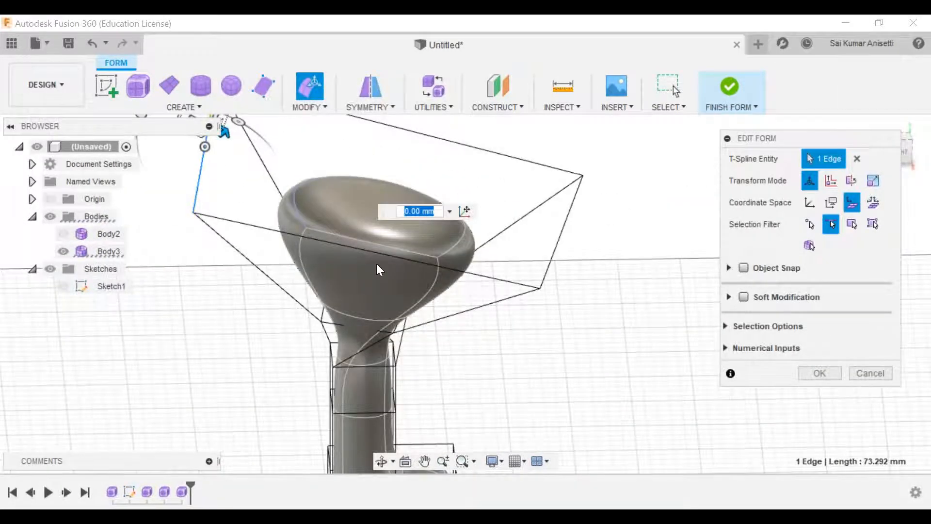
# Switch the form back to Smooth Display and leave Edit Form
pyautogui.click(598, 215)
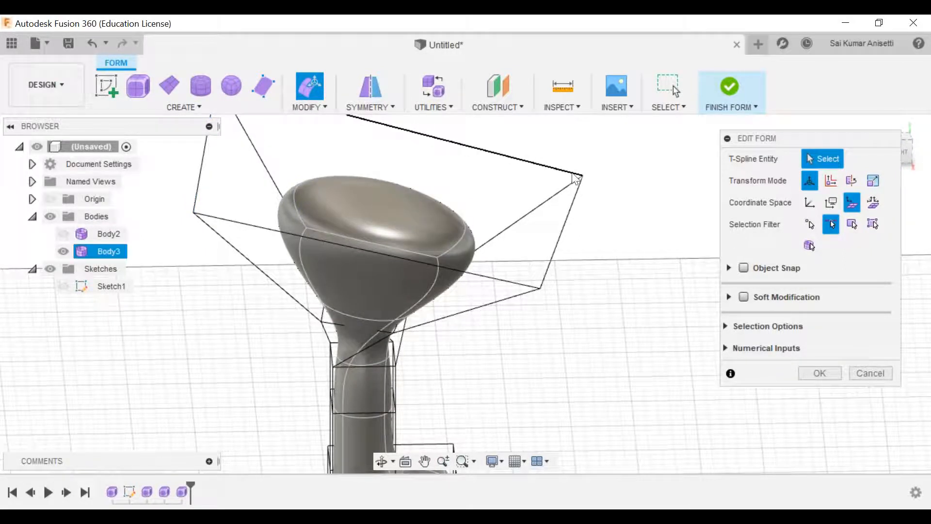
pyautogui.keyDown('shift'); pyautogui.moveTo(526, 334); pyautogui.dragTo(449, 289, button='middle'); pyautogui.keyUp('shift')
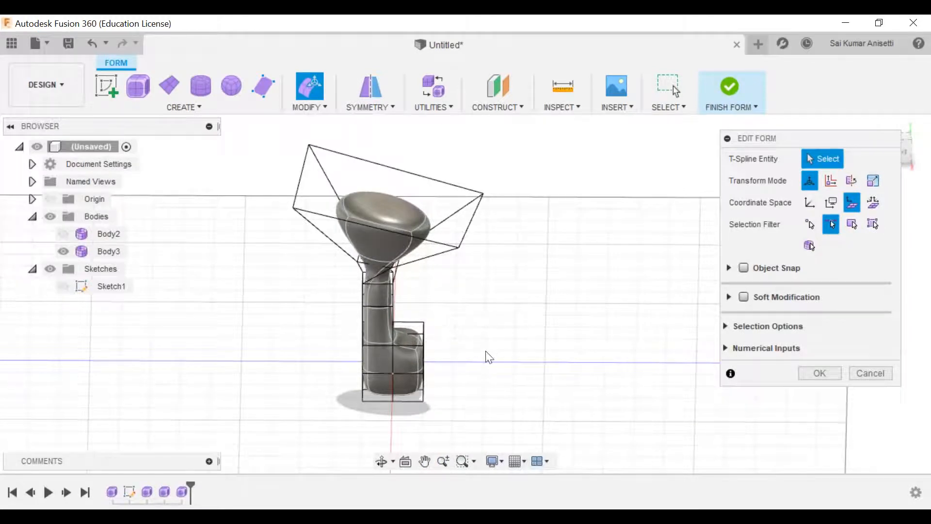
pyautogui.hotkey('alt', '3')
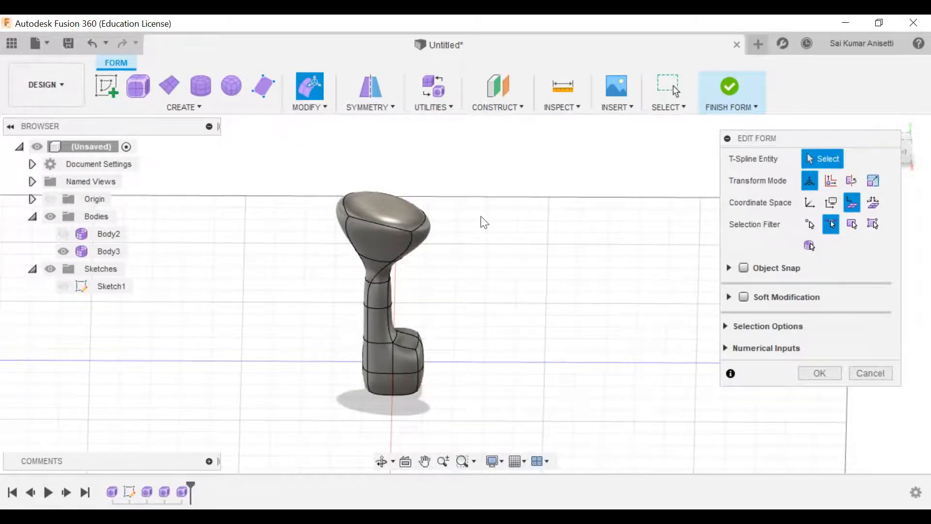
pyautogui.keyDown('shift'); pyautogui.moveTo(485, 295); pyautogui.dragTo(451, 294, button='middle'); pyautogui.keyUp('shift')
pyautogui.moveTo(410, 265); pyautogui.dragTo(448, 267, button='middle')
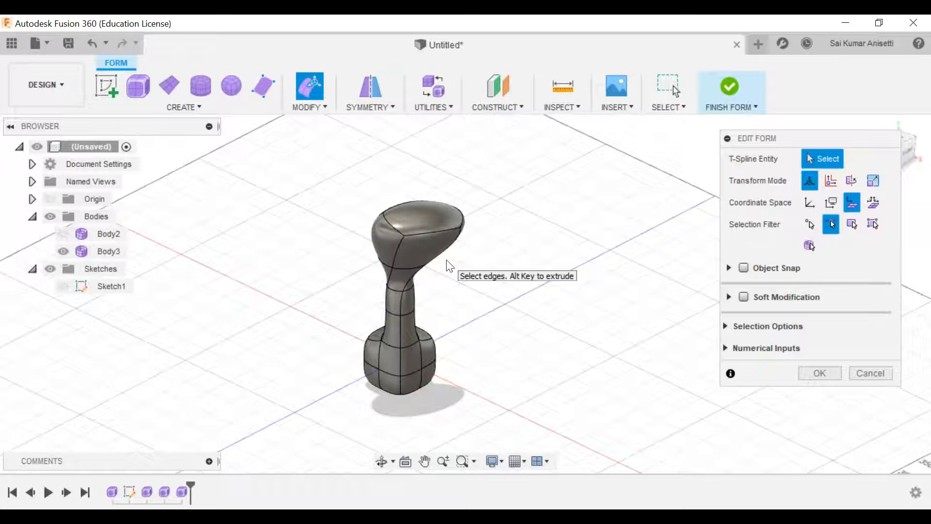
pyautogui.click(431, 232)
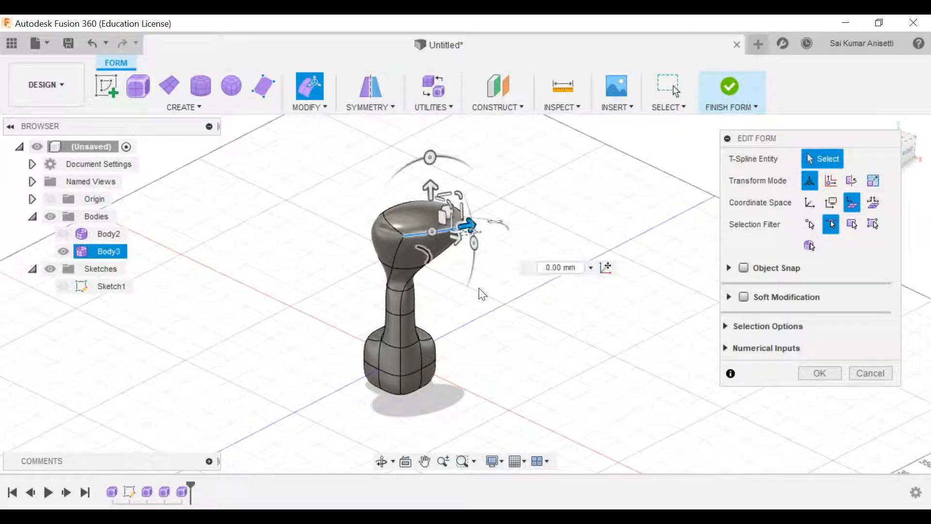
pyautogui.press('Escape')
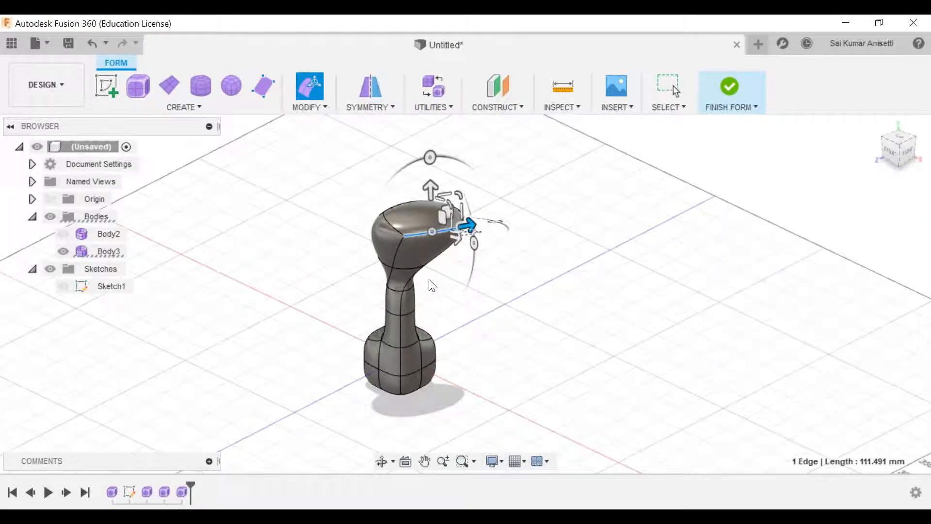
# Examine the smooth form's head, neck and base from several sides
pyautogui.scroll(5, 441, 278)
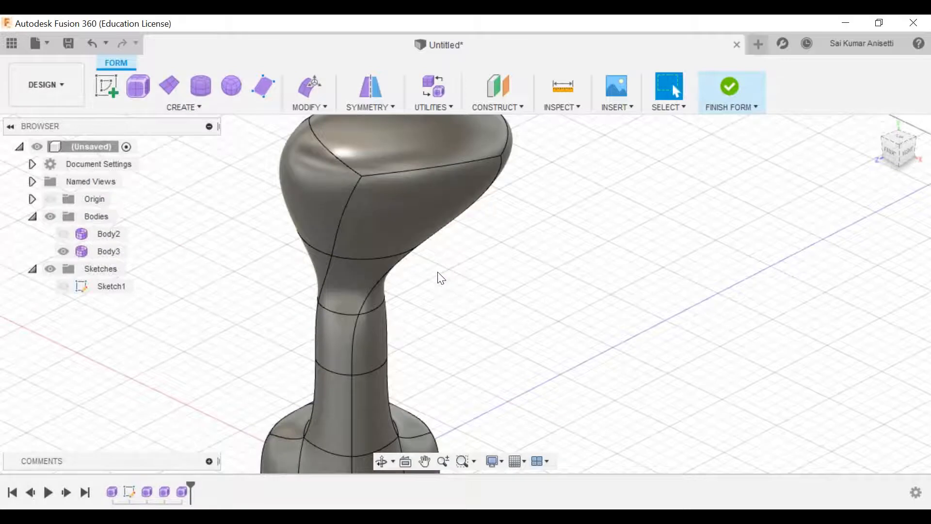
pyautogui.scroll(-4, 439, 274)
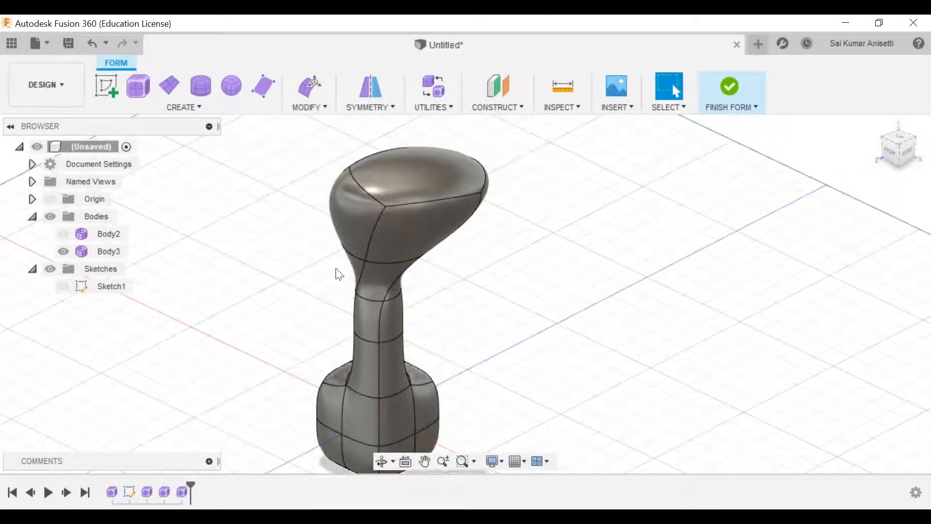
pyautogui.keyDown('shift'); pyautogui.moveTo(446, 281); pyautogui.dragTo(366, 191, button='middle'); pyautogui.keyUp('shift')
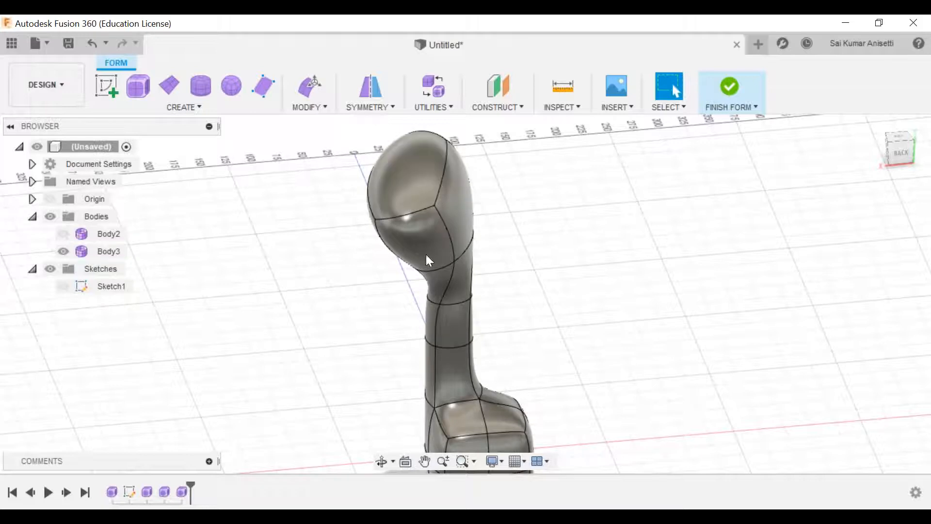
pyautogui.hotkey('shift', 'F3')
pyautogui.moveTo(484, 298); pyautogui.dragTo(538, 290)
pyautogui.press('Escape')
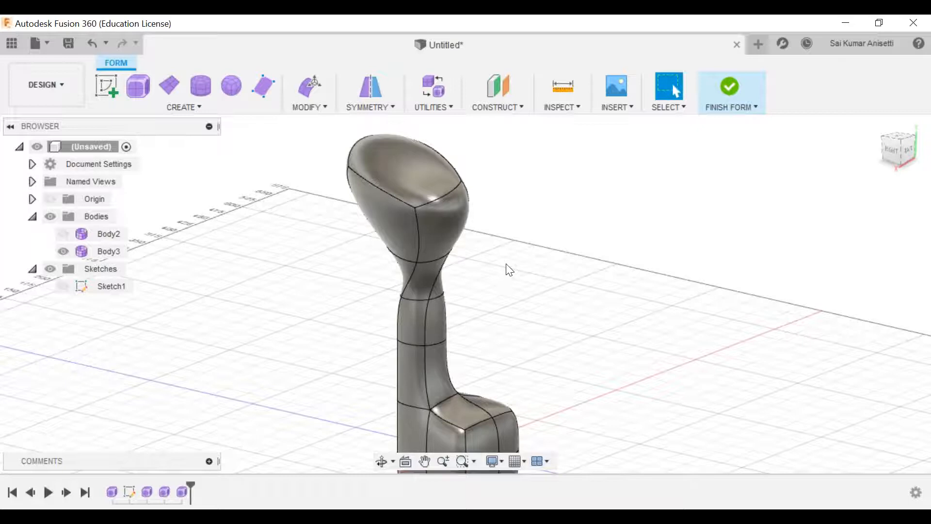
pyautogui.moveTo(528, 279); pyautogui.dragTo(412, 272, button='middle')
pyautogui.scroll(-4, 491, 248)
pyautogui.click(673, 85)
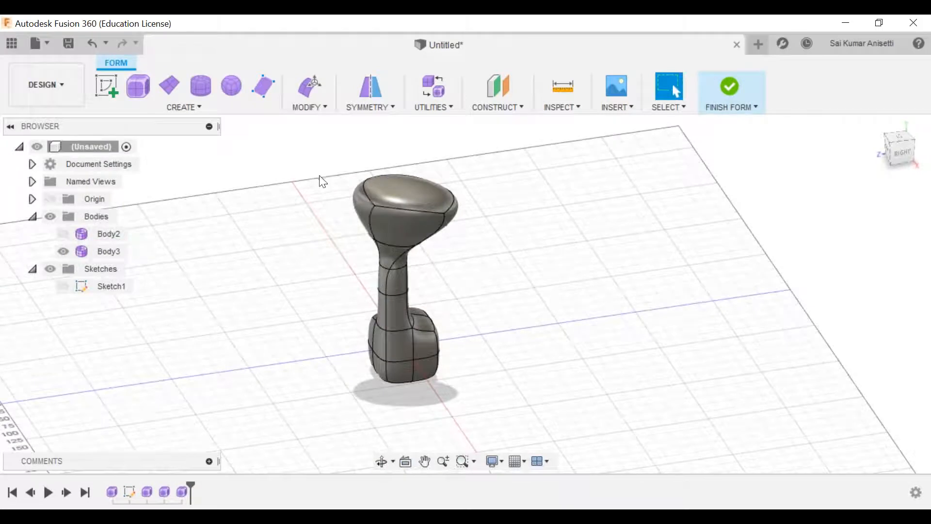
pyautogui.moveTo(454, 310); pyautogui.dragTo(474, 324, button='middle')
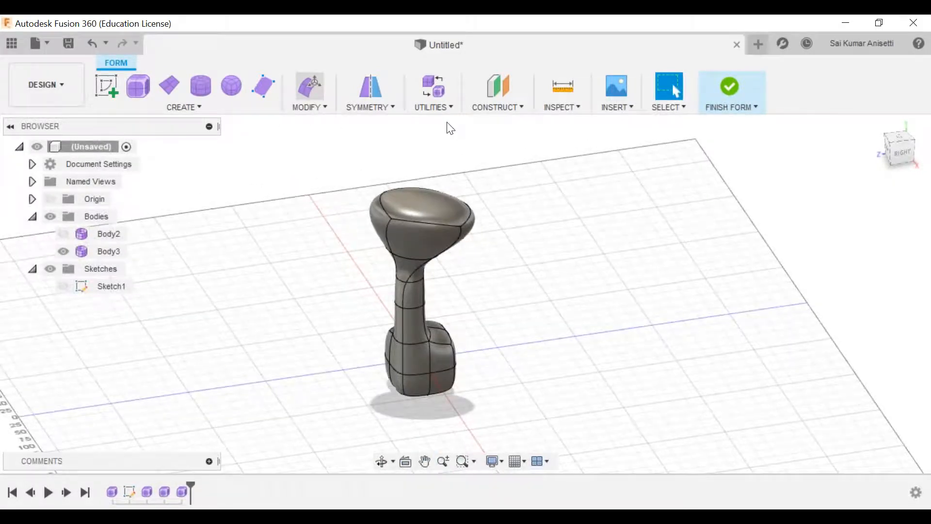
pyautogui.click(309, 95)
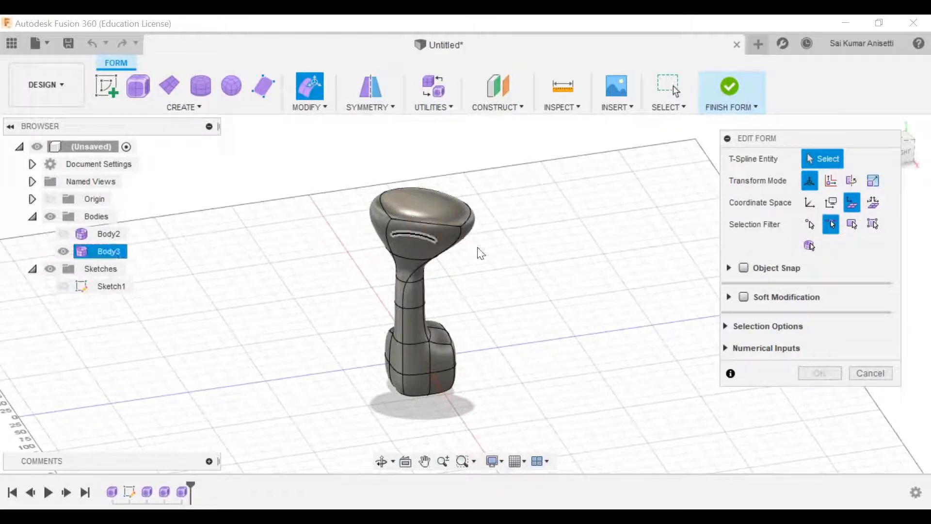
pyautogui.click(863, 366)
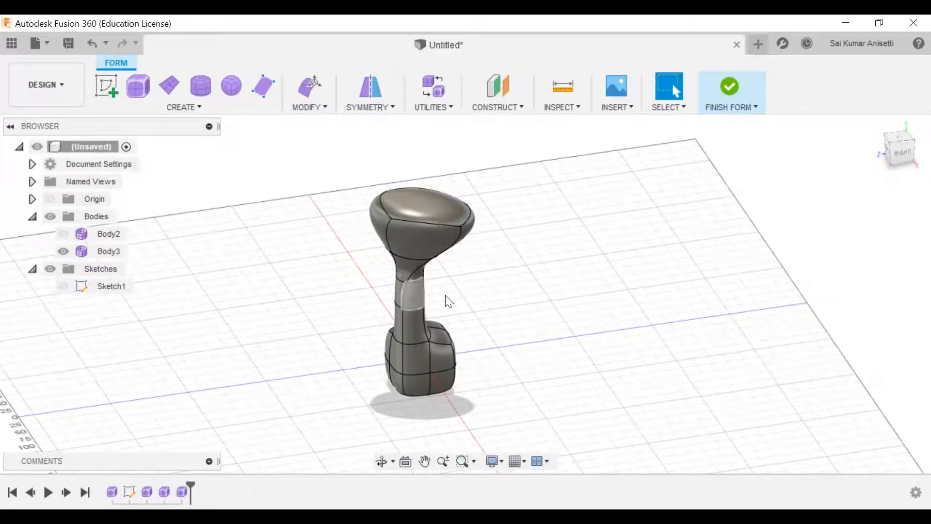
pyautogui.click(399, 320)
pyautogui.scroll(5, 421, 350)
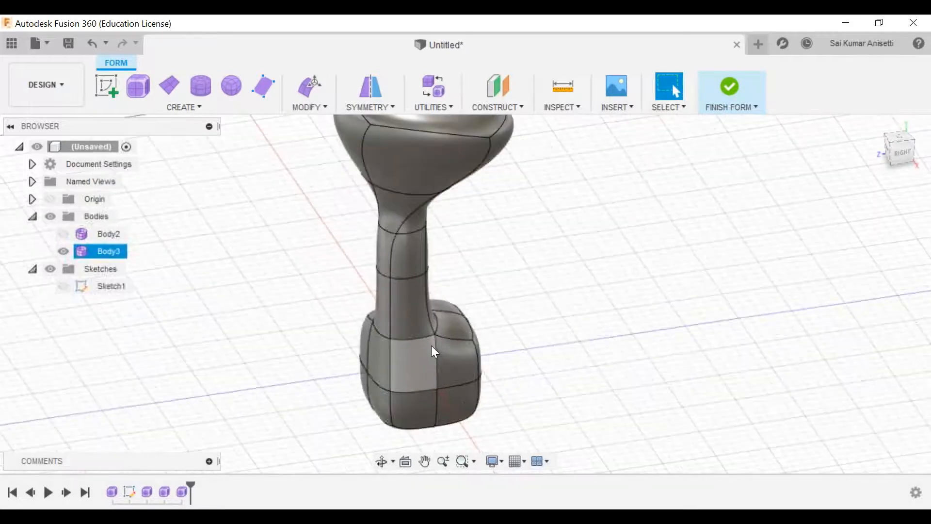
pyautogui.click(313, 214)
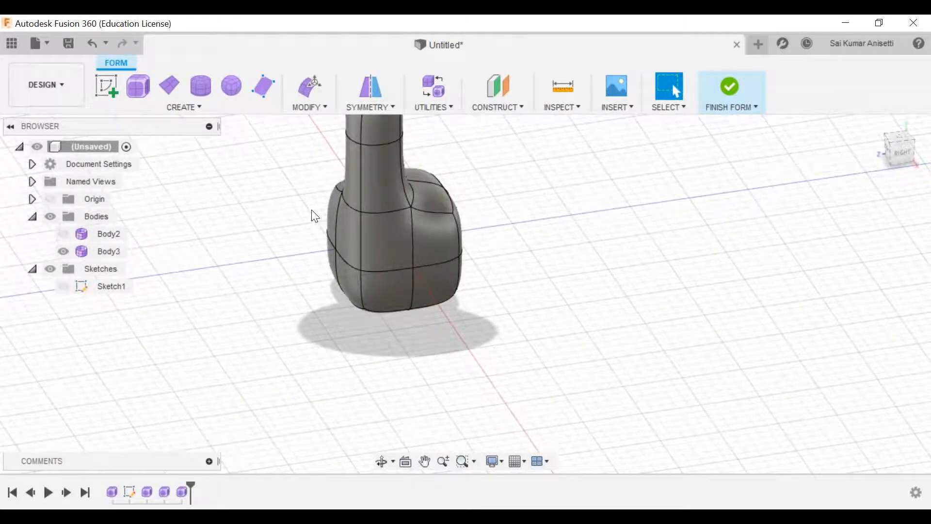
# Create a center-type T-spline plane on the ground plane beside the base, 200 mm long and 260 mm wide
pyautogui.moveTo(300, 206); pyautogui.dragTo(294, 189, button='middle')
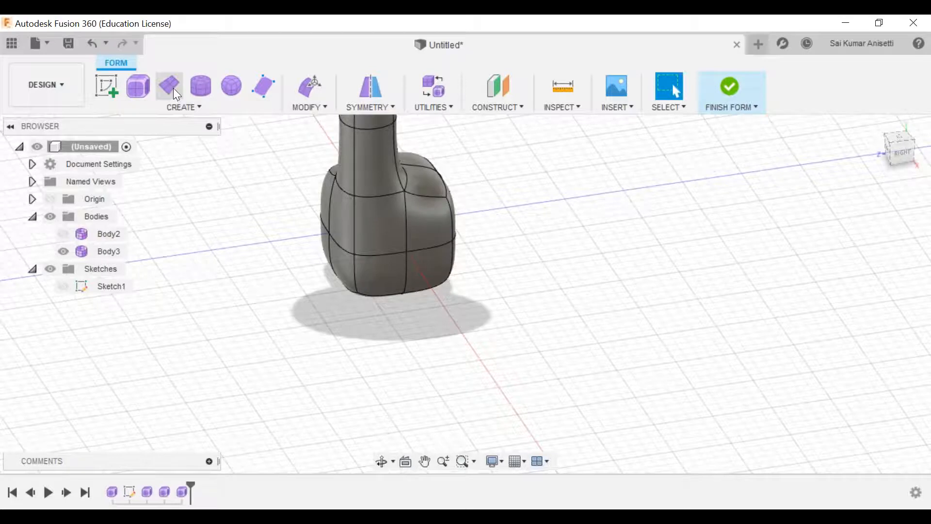
pyautogui.click(188, 107)
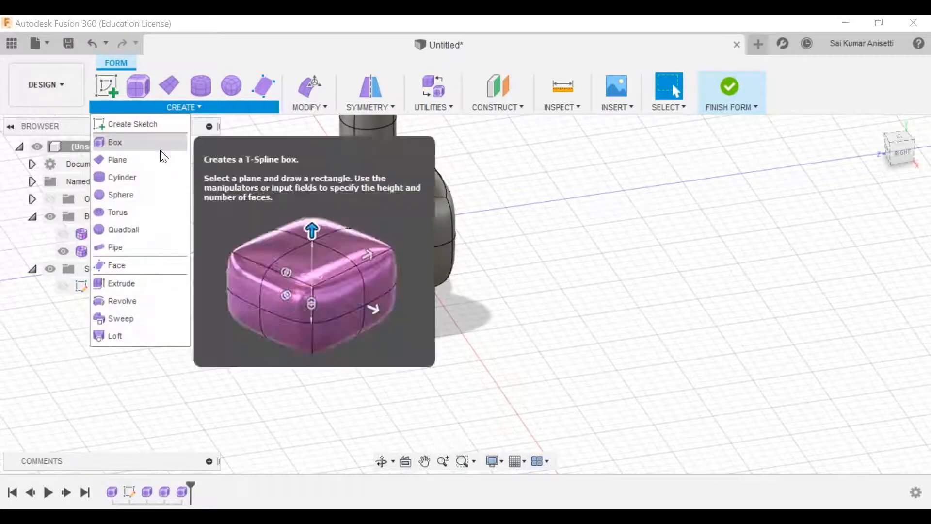
pyautogui.click(160, 158)
pyautogui.moveTo(410, 271); pyautogui.dragTo(394, 275, button='middle')
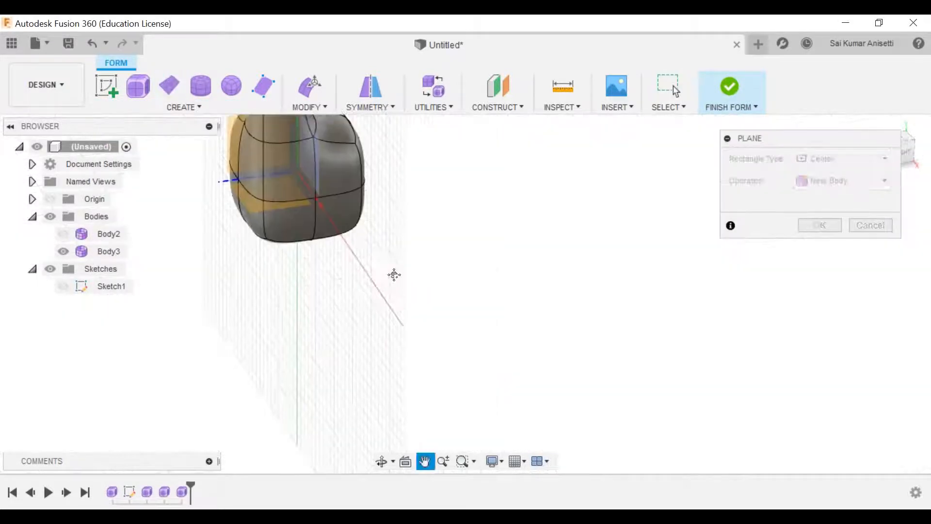
pyautogui.click(393, 306)
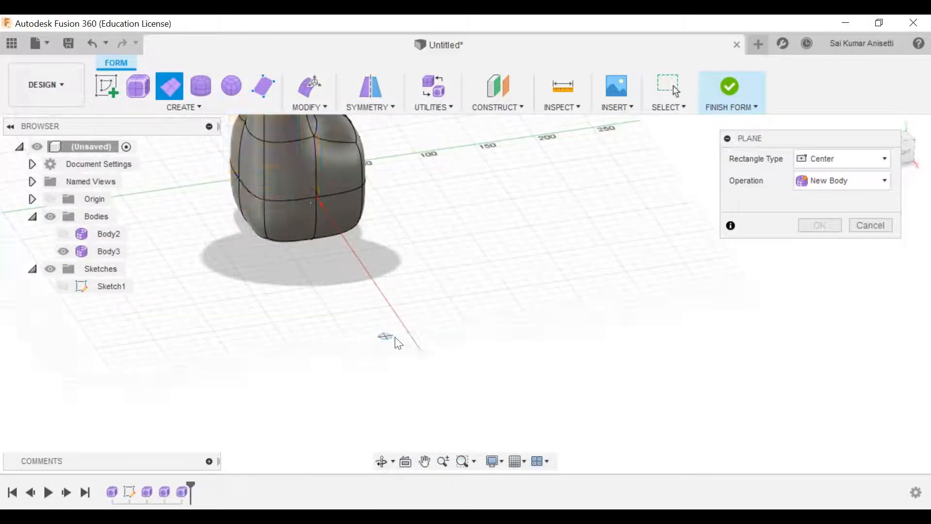
pyautogui.click(406, 327)
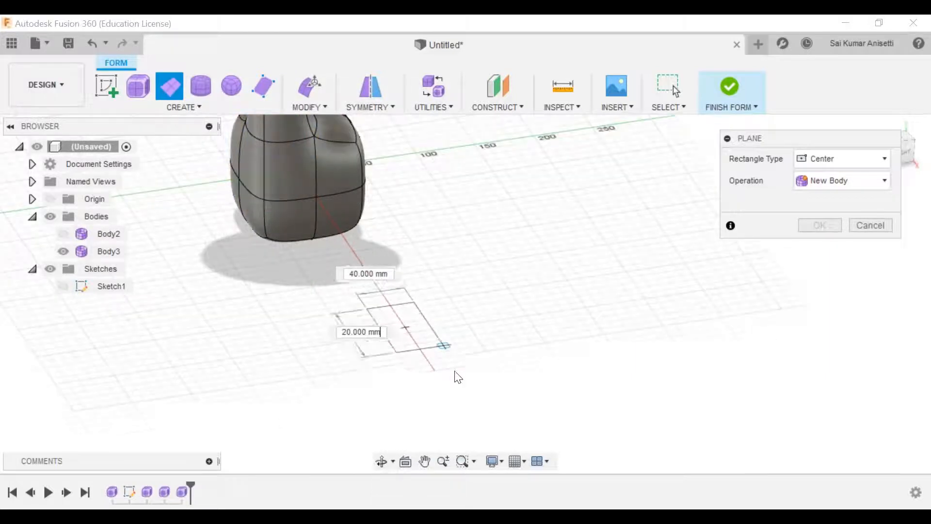
pyautogui.click(526, 370)
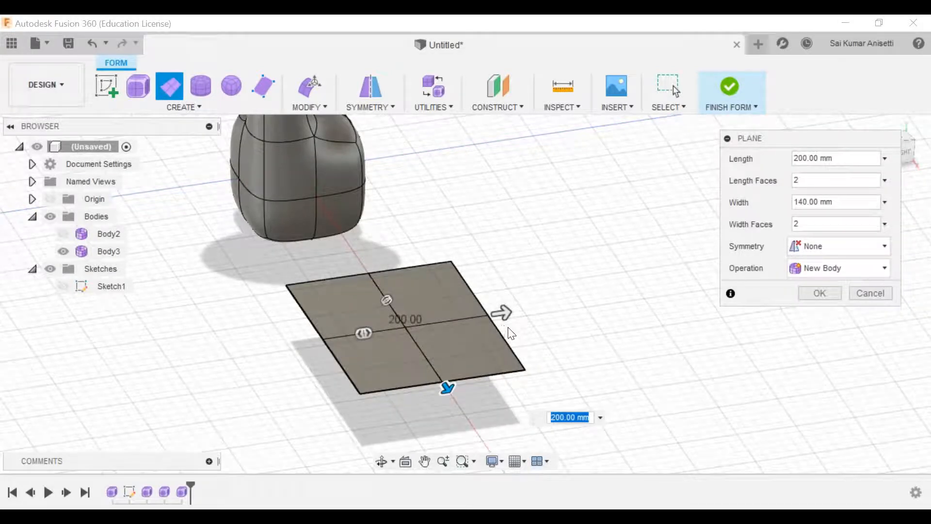
pyautogui.moveTo(502, 313); pyautogui.dragTo(587, 303)
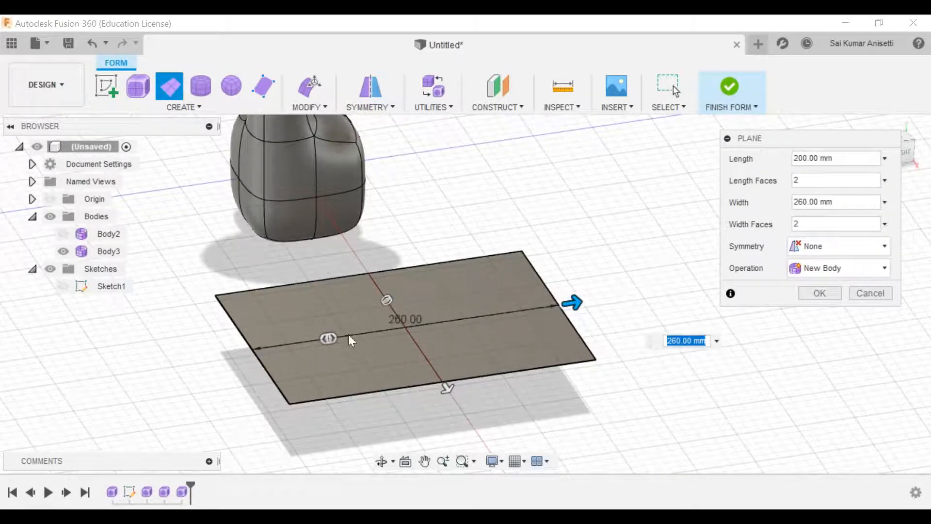
# Divide the plane into 9 width faces and 2 length faces, and finish it as a new body
pyautogui.click(329, 338)
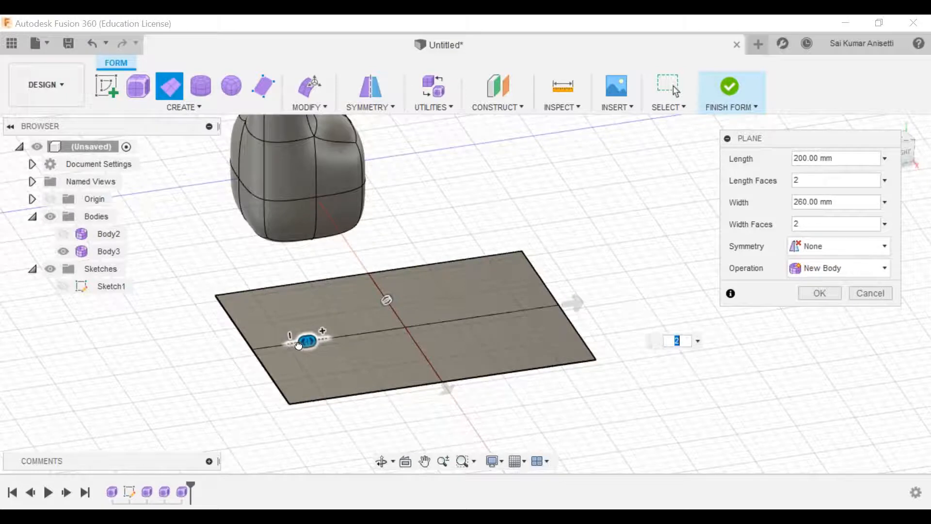
pyautogui.moveTo(319, 343); pyautogui.dragTo(444, 325)
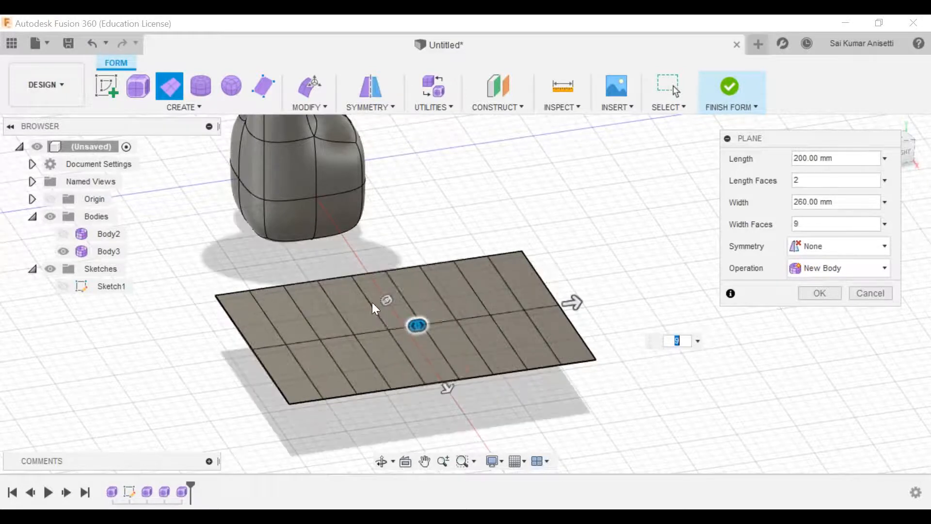
pyautogui.moveTo(383, 297); pyautogui.dragTo(384, 273)
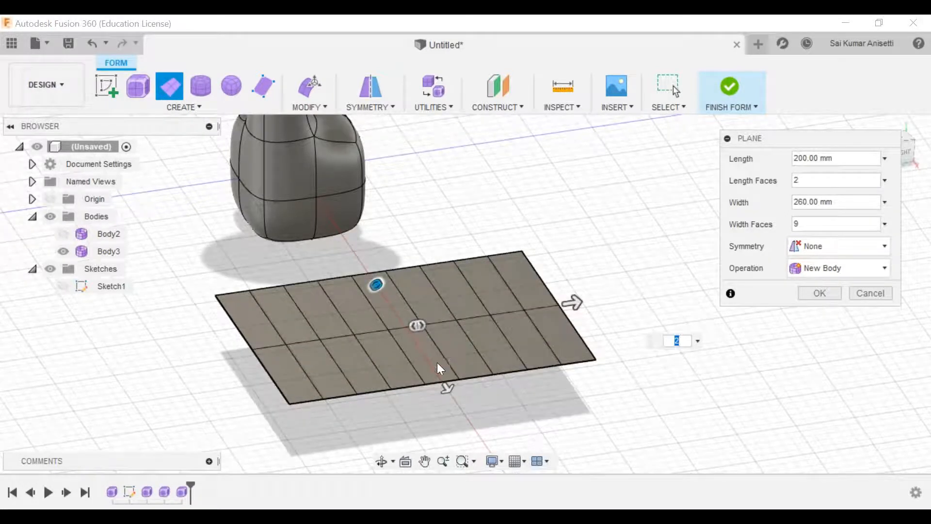
pyautogui.click(819, 294)
pyautogui.moveTo(450, 383)
pyautogui.keyDown('shift'); pyautogui.mouseDown(button='middle')
pyautogui.moveTo(447, 349)
pyautogui.moveTo(447, 387)
pyautogui.mouseUp(button='middle'); pyautogui.keyUp('shift')
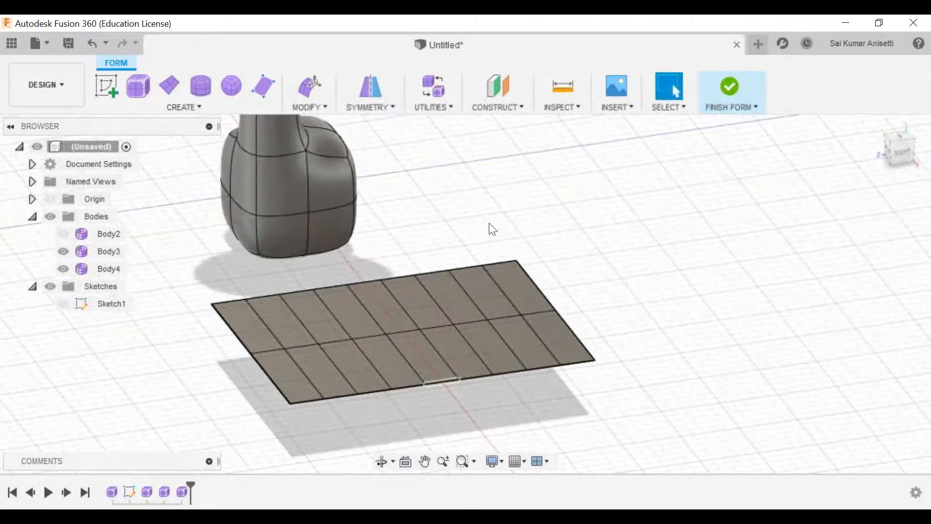
# With Edit Form's face filter, raise a single face near the middle of the plane's long outer edge by about 50 mm
pyautogui.click(315, 92)
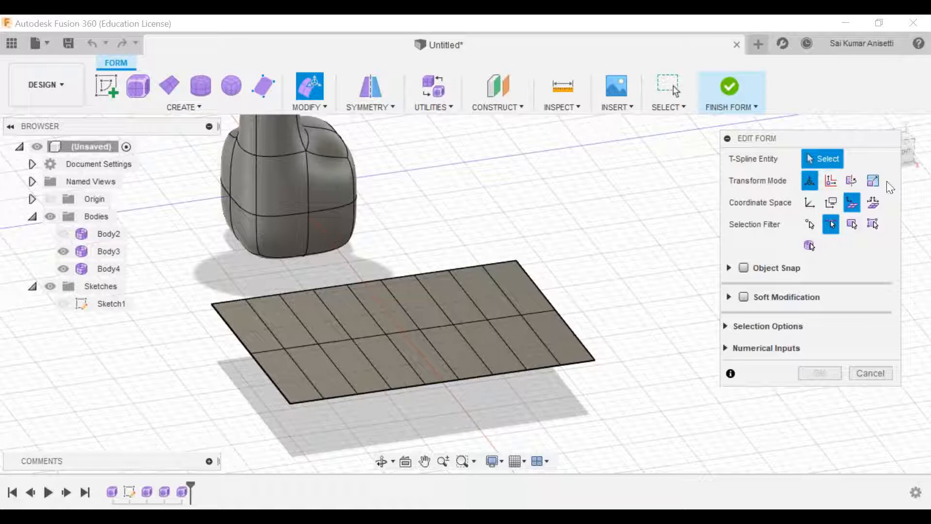
pyautogui.click(809, 224)
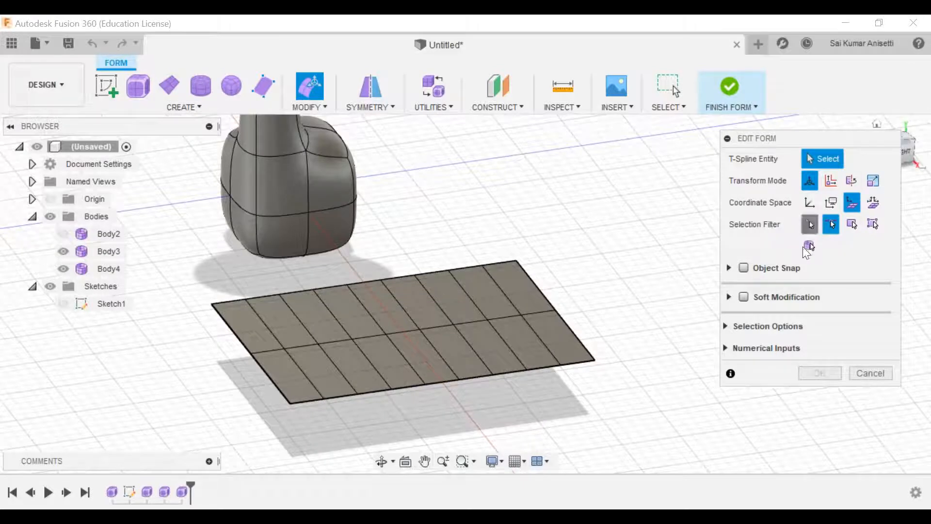
pyautogui.click(851, 224)
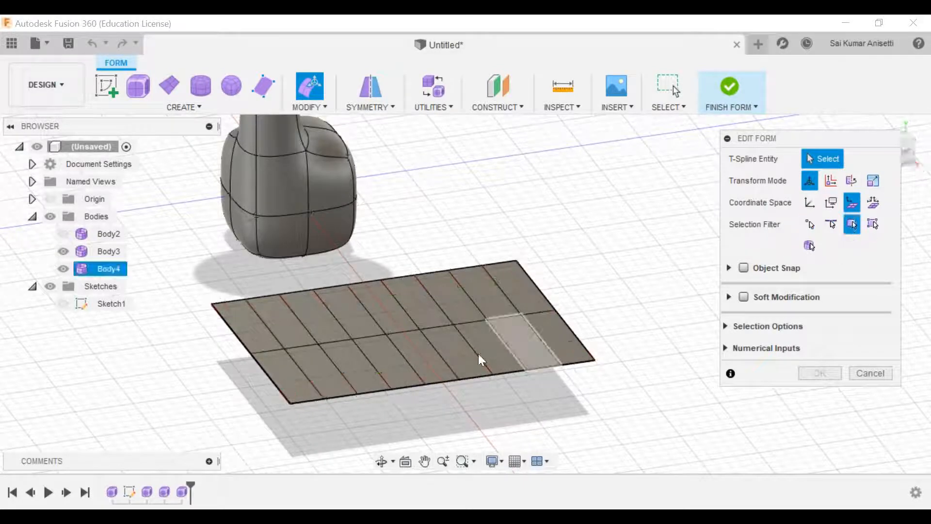
pyautogui.click(468, 359)
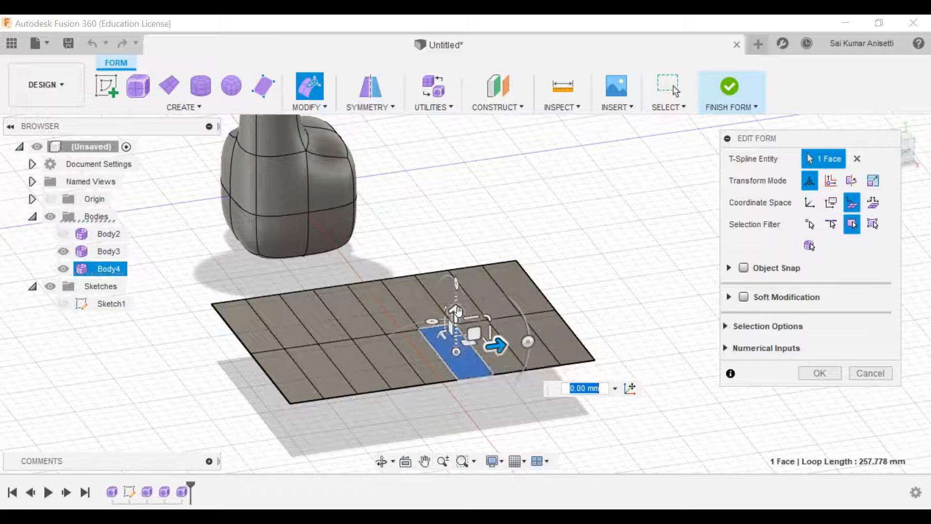
pyautogui.moveTo(458, 309); pyautogui.dragTo(467, 260)
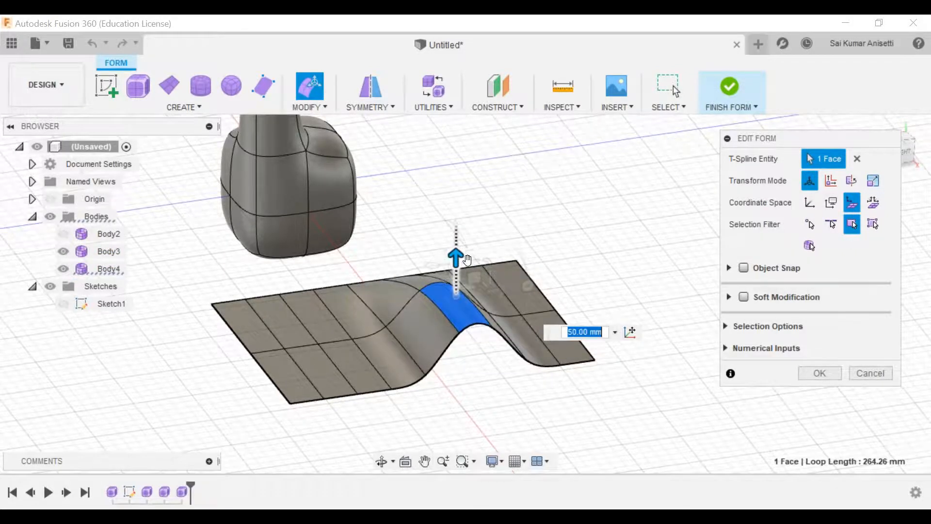
pyautogui.keyDown('shift'); pyautogui.moveTo(517, 351); pyautogui.dragTo(426, 359, button='middle'); pyautogui.keyUp('shift')
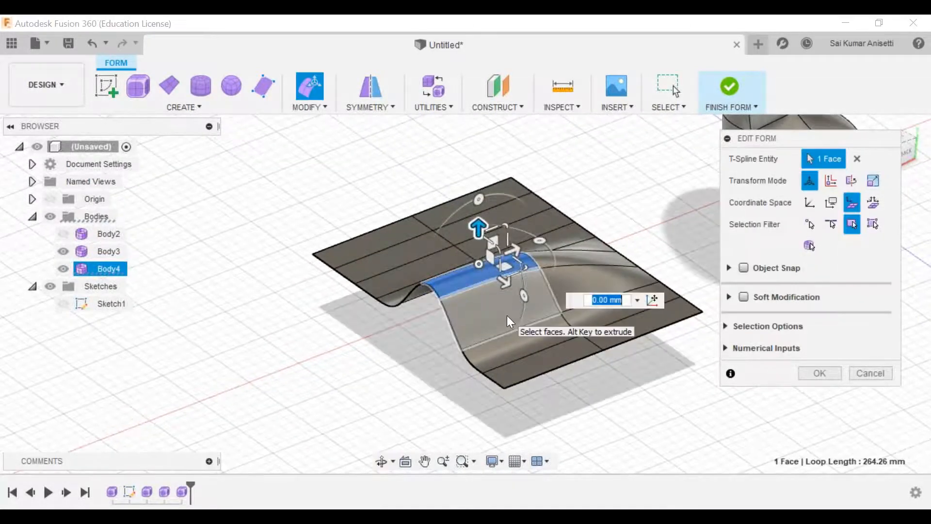
pyautogui.keyDown('shift'); pyautogui.moveTo(507, 316); pyautogui.dragTo(474, 331, button='middle'); pyautogui.keyUp('shift')
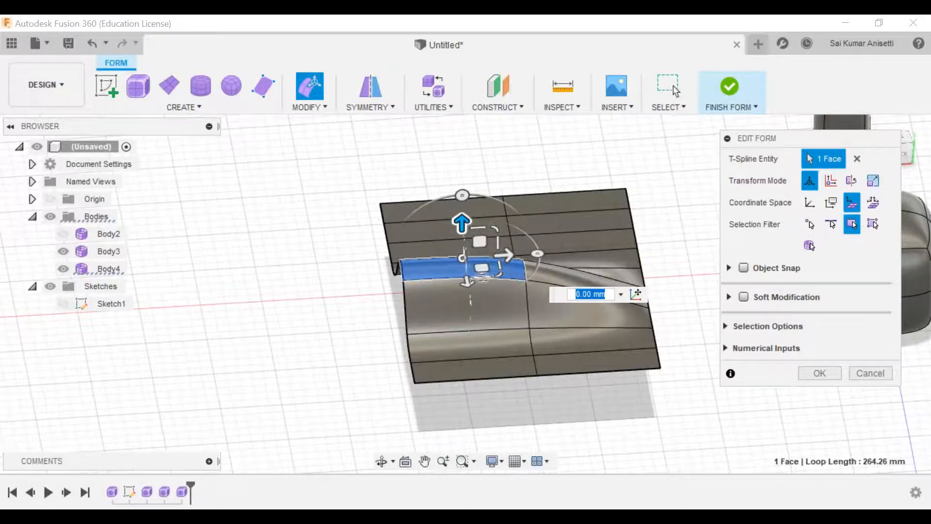
# Raise an interior edge on the flat half of the surface to form a second ridge beside the existing one
pyautogui.moveTo(478, 300); pyautogui.dragTo(471, 260, button='middle')
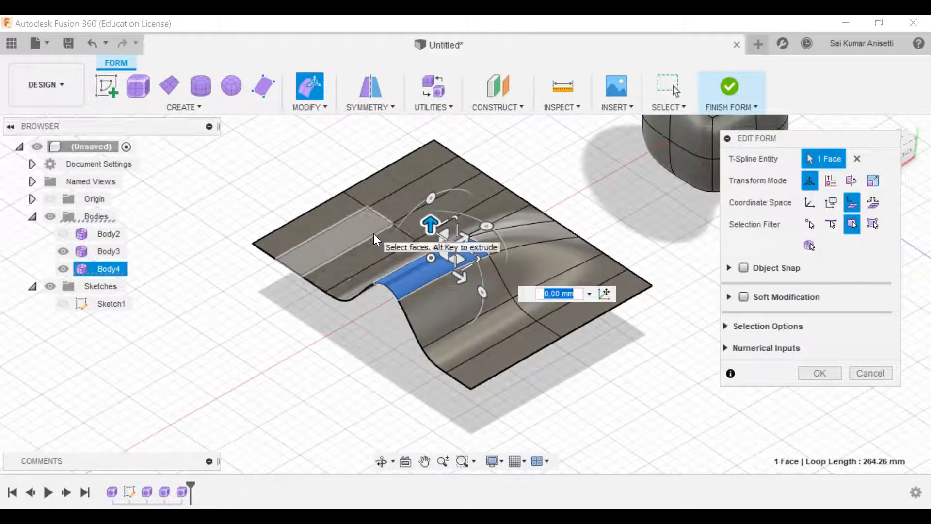
pyautogui.click(829, 227)
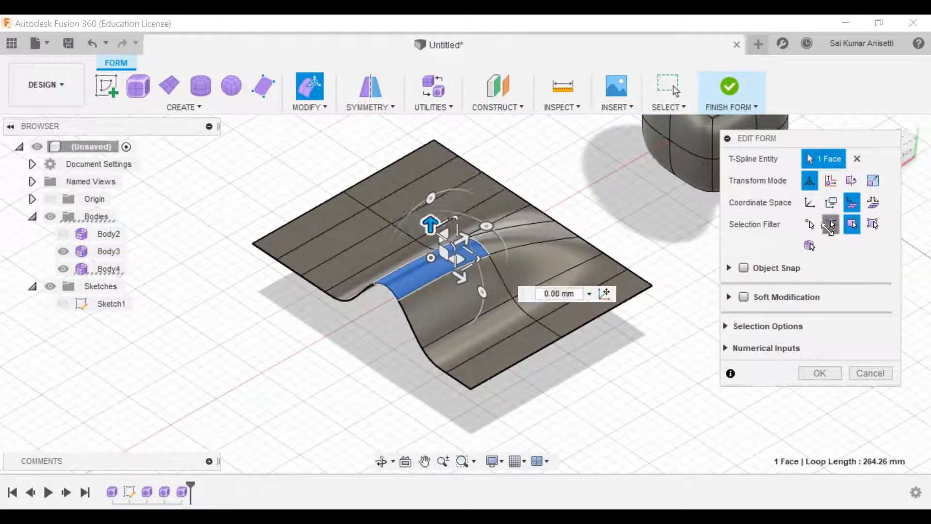
pyautogui.click(359, 241)
pyautogui.moveTo(346, 206); pyautogui.dragTo(367, 178)
pyautogui.keyDown('shift'); pyautogui.moveTo(385, 300); pyautogui.dragTo(417, 305, button='middle'); pyautogui.keyUp('shift')
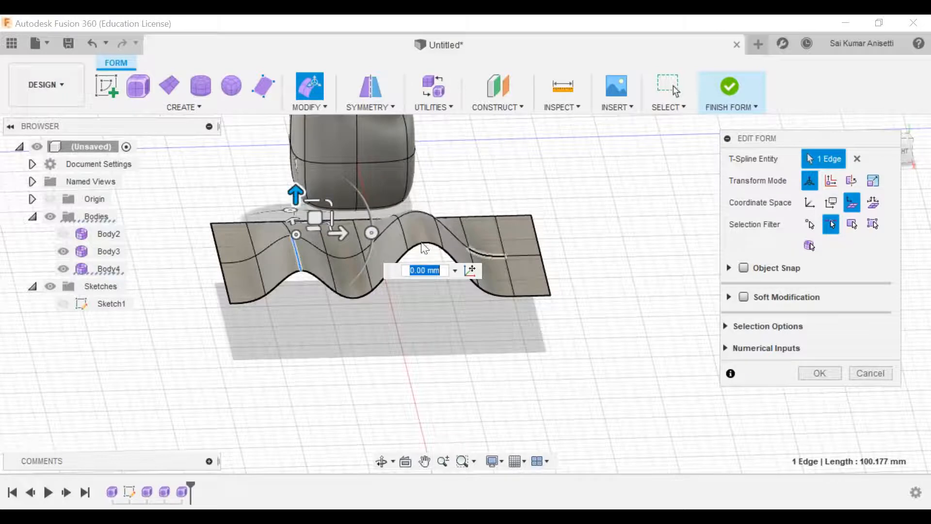
pyautogui.keyDown('shift'); pyautogui.moveTo(501, 270); pyautogui.dragTo(507, 287, button='middle'); pyautogui.keyUp('shift')
pyautogui.click(591, 251)
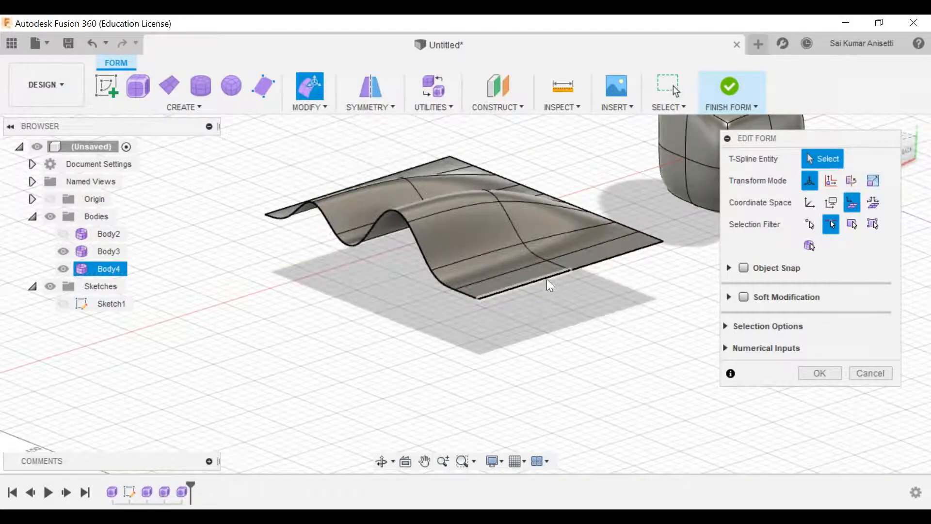
# Lower the outer boundary edge at the wavy end of the surface to bend that corner downward
pyautogui.click(487, 294)
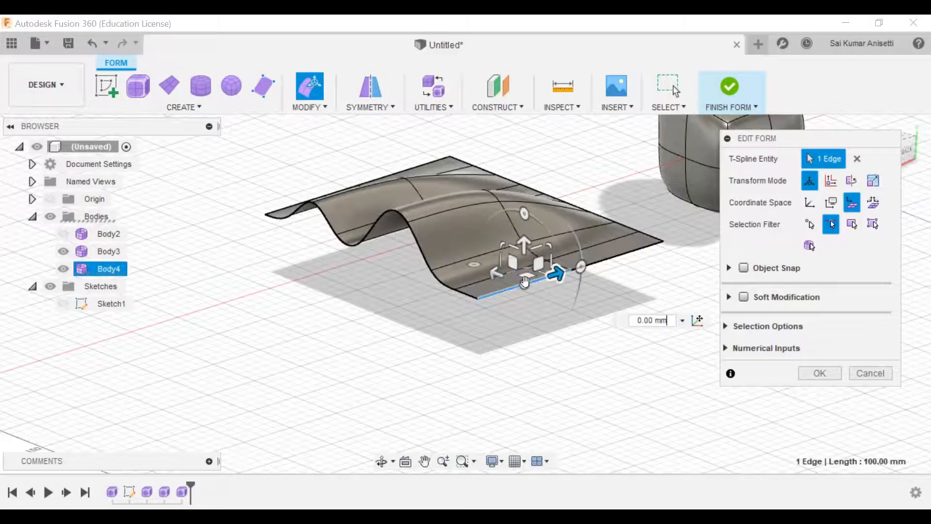
pyautogui.moveTo(523, 251); pyautogui.dragTo(547, 289)
pyautogui.keyDown('shift'); pyautogui.moveTo(634, 276); pyautogui.dragTo(505, 257, button='middle'); pyautogui.keyUp('shift')
pyautogui.moveTo(716, 221); pyautogui.dragTo(493, 264, button='middle')
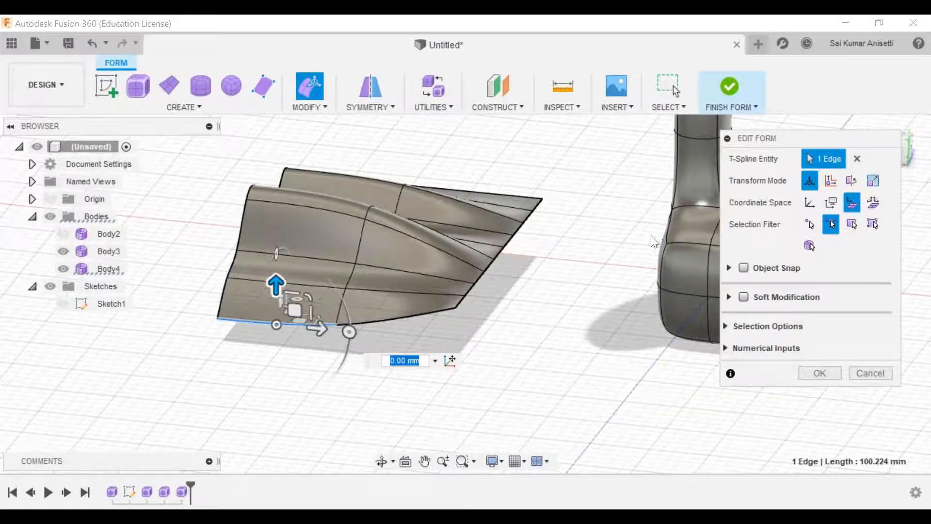
# Lower the whole straight nine-edge boundary opposite the wavy end and accept the form edit
pyautogui.click(487, 266)
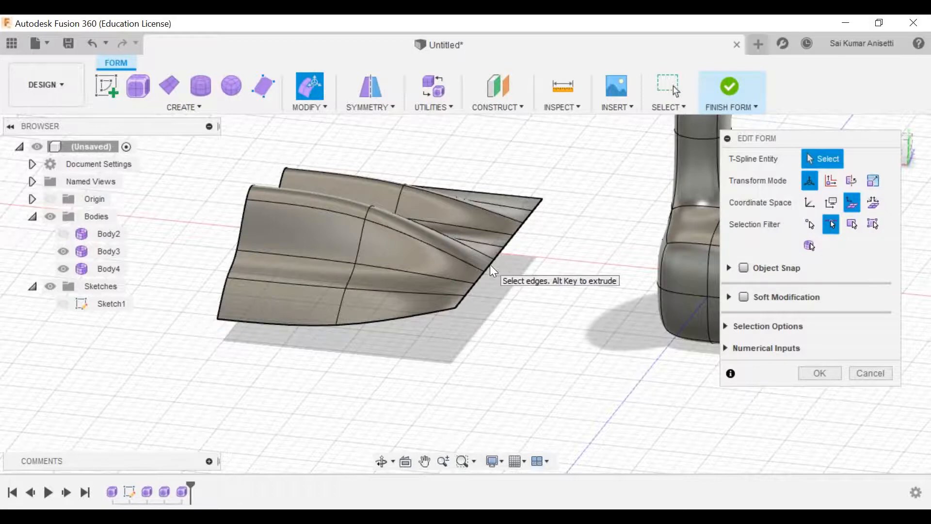
pyautogui.scroll(3, 488, 266)
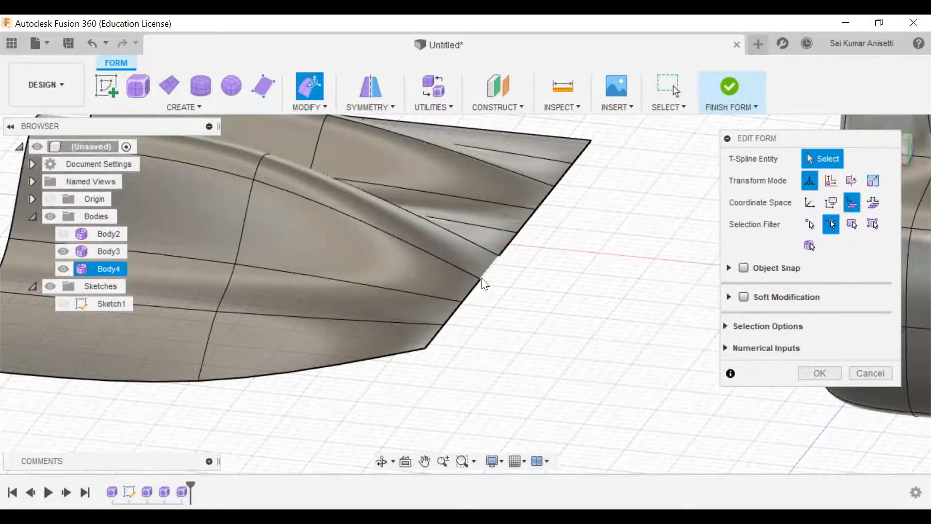
pyautogui.doubleClick(473, 283)
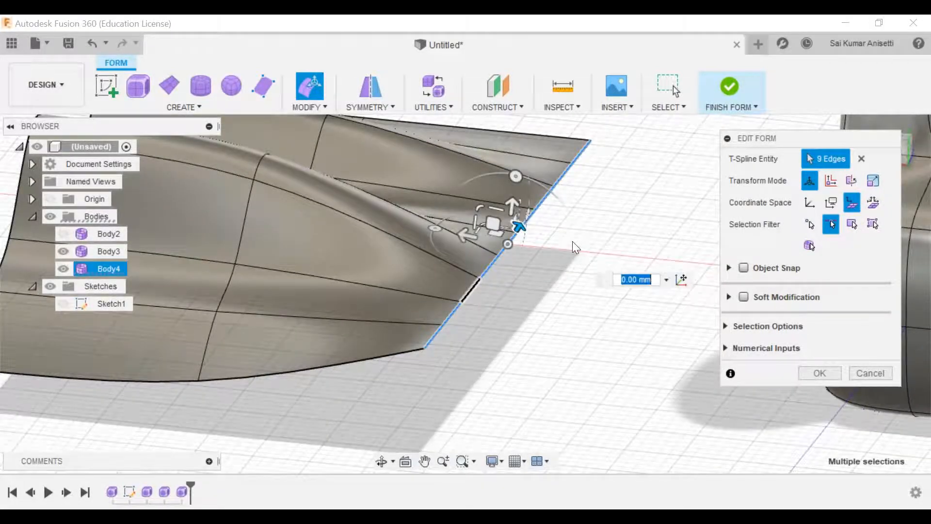
pyautogui.moveTo(513, 209); pyautogui.dragTo(510, 402)
pyautogui.moveTo(443, 400); pyautogui.dragTo(470, 278, button='middle')
pyautogui.scroll(-5, 471, 280)
pyautogui.moveTo(472, 313)
pyautogui.keyDown('shift'); pyautogui.mouseDown(button='middle')
pyautogui.moveTo(498, 312)
pyautogui.moveTo(608, 347)
pyautogui.moveTo(538, 334)
pyautogui.mouseUp(button='middle'); pyautogui.keyUp('shift')
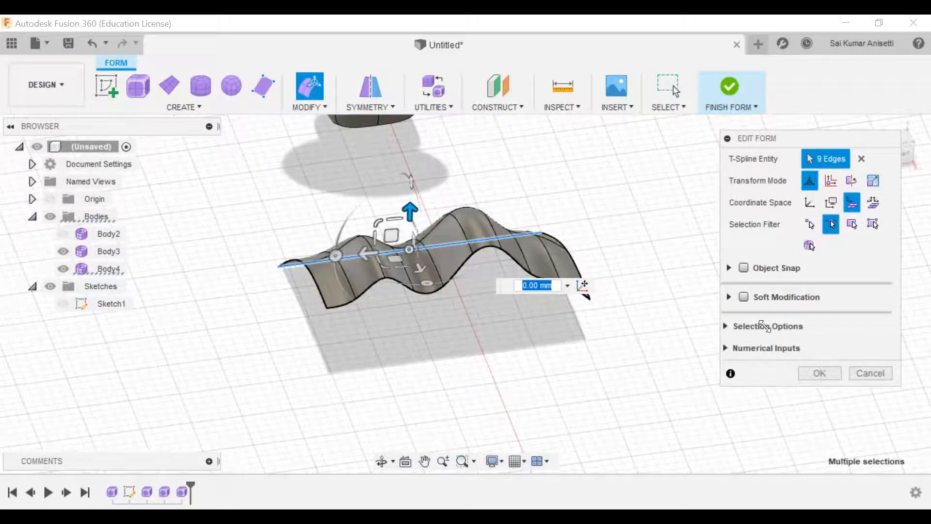
pyautogui.click(811, 372)
# Highlight the surface's middle edge loop and examine the wave shape from several angles, then clear the selection
pyautogui.moveTo(451, 296)
pyautogui.keyDown('shift'); pyautogui.mouseDown(button='middle')
pyautogui.moveTo(509, 301)
pyautogui.moveTo(485, 290)
pyautogui.mouseUp(button='middle'); pyautogui.keyUp('shift')
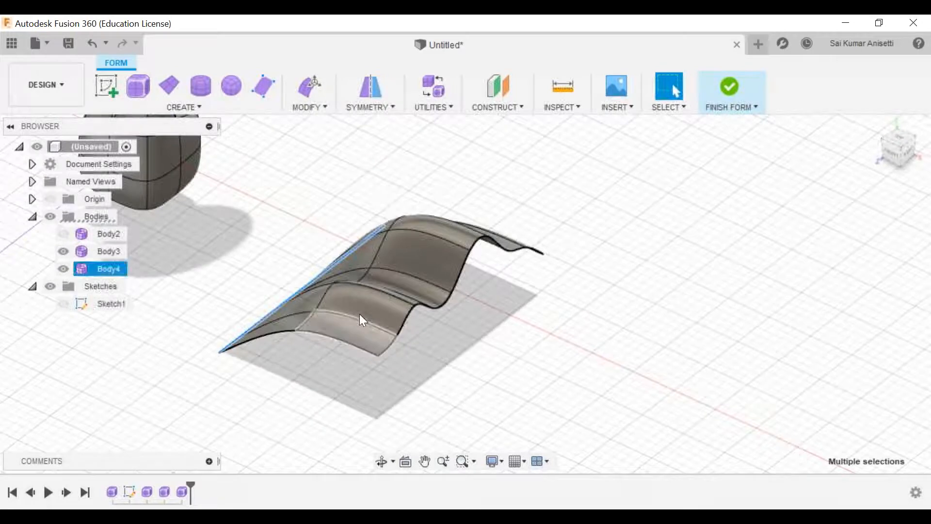
pyautogui.moveTo(409, 286)
pyautogui.mouseDown(button='middle')
pyautogui.moveTo(460, 285)
pyautogui.moveTo(499, 260)
pyautogui.moveTo(367, 262)
pyautogui.moveTo(378, 266)
pyautogui.mouseUp(button='middle')
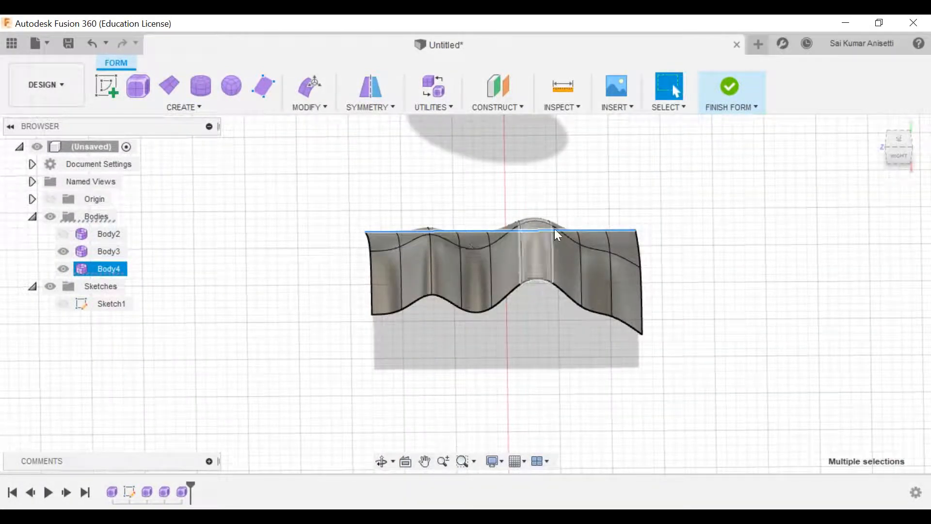
pyautogui.doubleClick(387, 248)
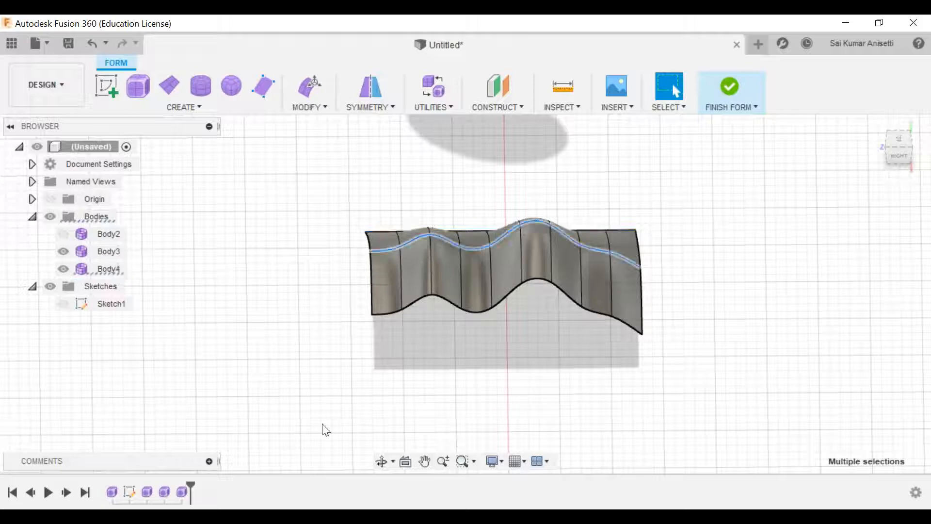
pyautogui.moveTo(436, 321)
pyautogui.keyDown('shift'); pyautogui.mouseDown(button='middle')
pyautogui.moveTo(488, 326)
pyautogui.moveTo(505, 310)
pyautogui.mouseUp(button='middle'); pyautogui.keyUp('shift')
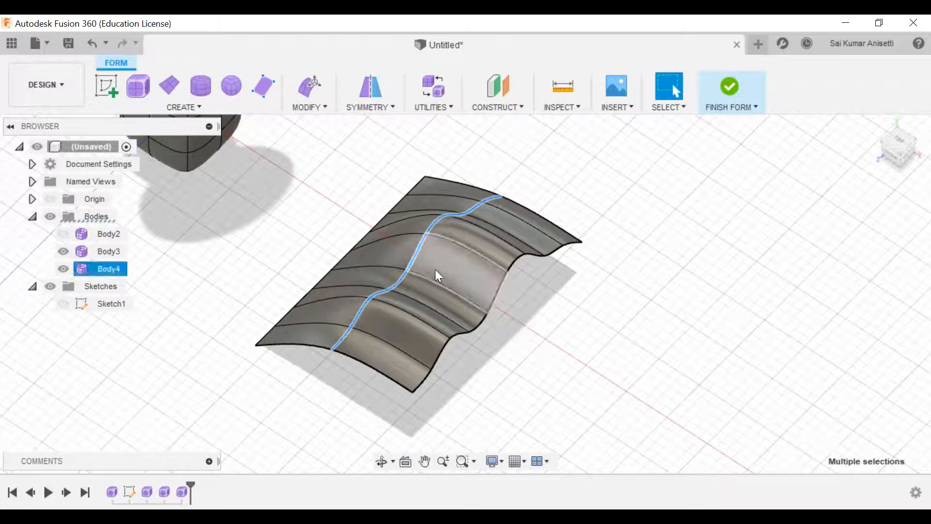
pyautogui.keyDown('shift'); pyautogui.moveTo(451, 326); pyautogui.dragTo(461, 367, button='middle'); pyautogui.keyUp('shift')
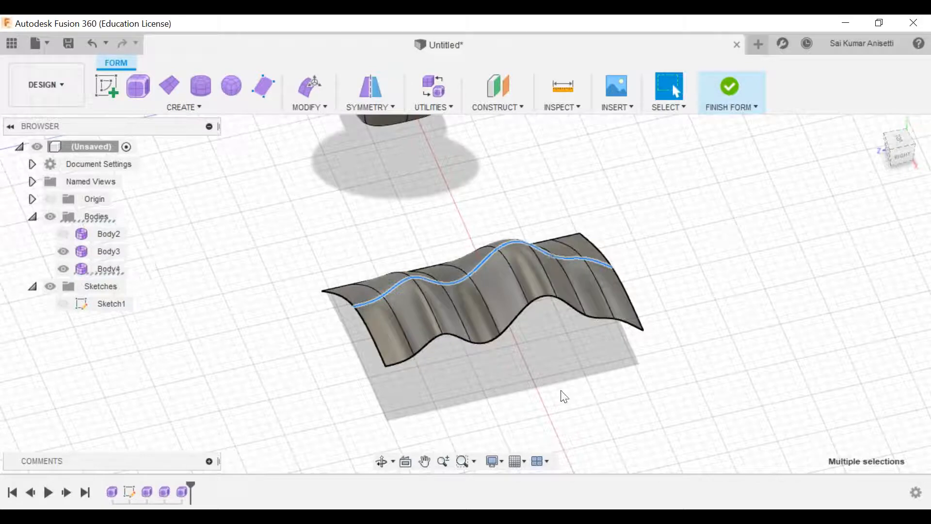
pyautogui.moveTo(540, 372)
pyautogui.keyDown('shift'); pyautogui.mouseDown(button='middle')
pyautogui.moveTo(551, 331)
pyautogui.moveTo(479, 287)
pyautogui.moveTo(548, 325)
pyautogui.moveTo(518, 326)
pyautogui.moveTo(464, 258)
pyautogui.mouseUp(button='middle'); pyautogui.keyUp('shift')
pyautogui.moveTo(522, 236); pyautogui.dragTo(435, 256, button='middle')
pyautogui.click(487, 235)
# Create a T-spline cylinder on the ground plane beside the existing bodies, 200 mm in diameter and 225 mm high
pyautogui.click(201, 85)
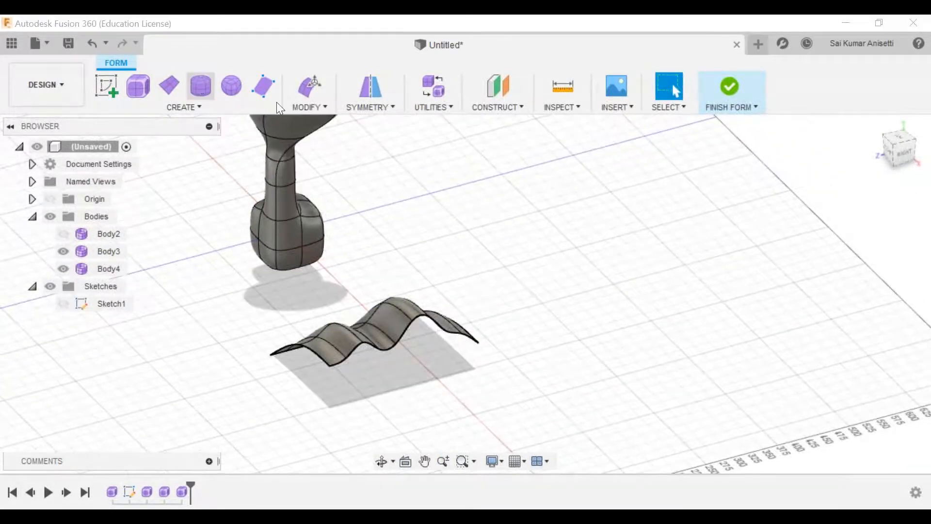
pyautogui.click(263, 267)
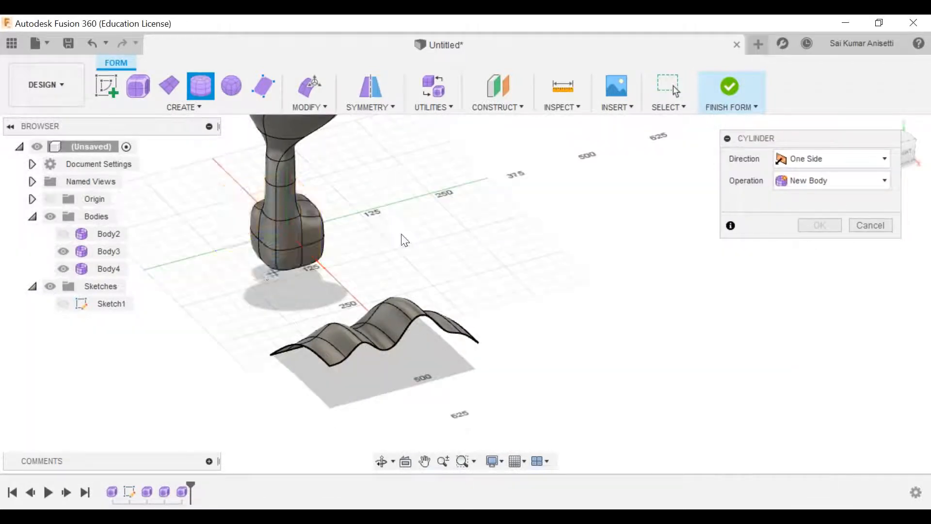
pyautogui.click(451, 196)
pyautogui.click(484, 224)
pyautogui.moveTo(467, 234); pyautogui.dragTo(443, 310, button='middle')
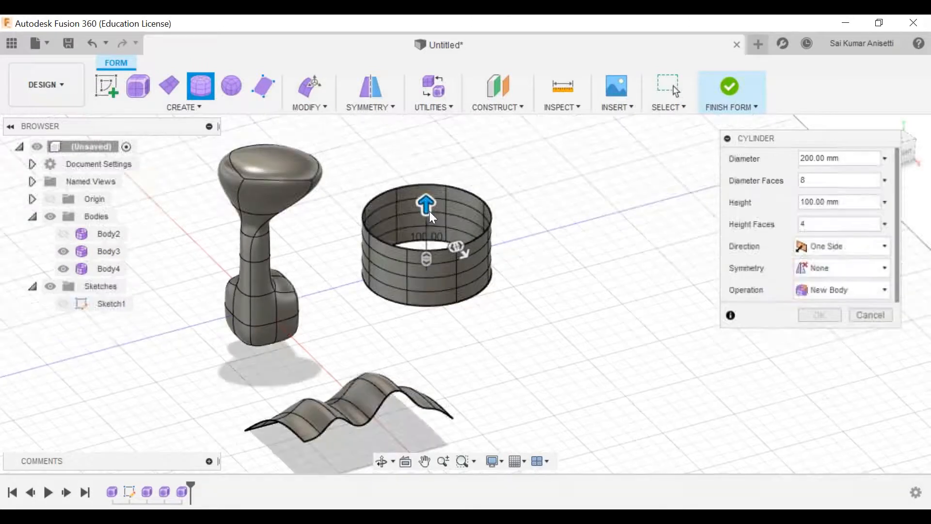
pyautogui.moveTo(439, 206); pyautogui.dragTo(441, 132)
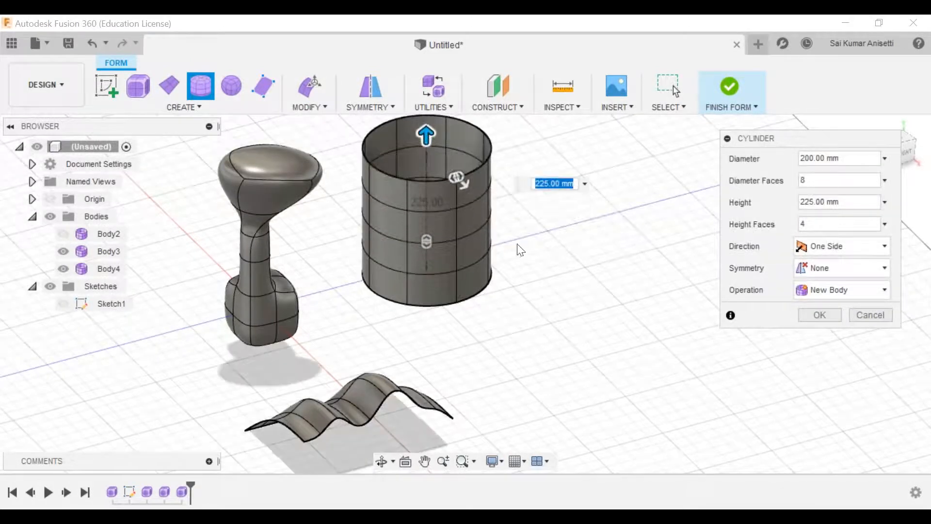
pyautogui.click(819, 315)
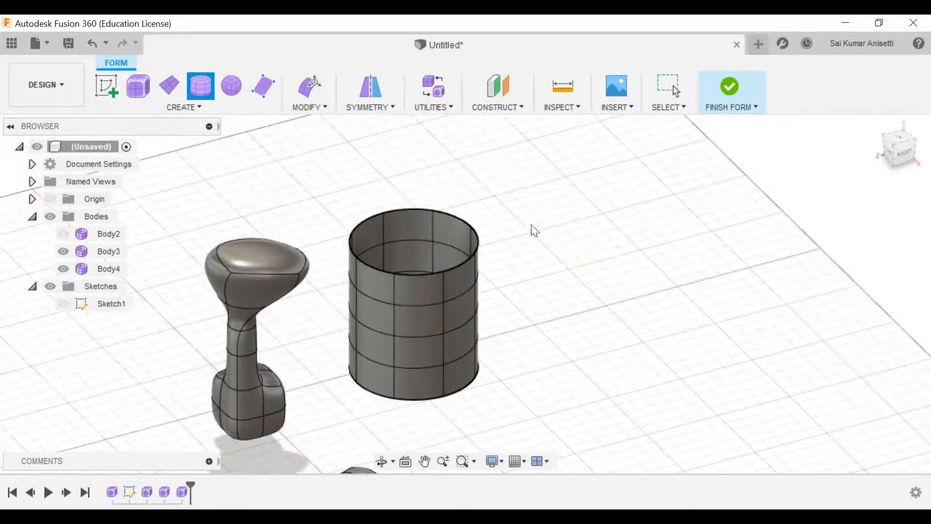
# Pull one top-row face of the cylinder outward 75 mm and extrude it onward to 175 mm to form a spout
pyautogui.click(315, 85)
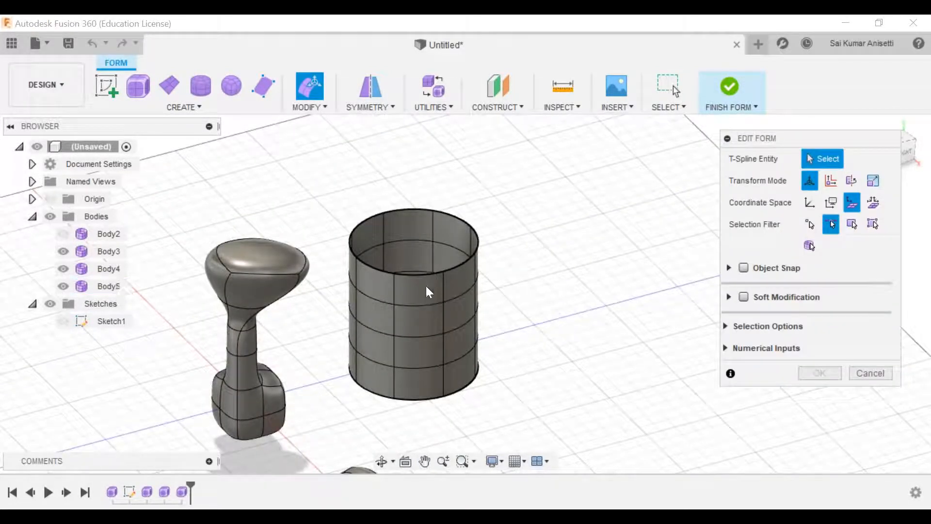
pyautogui.click(852, 224)
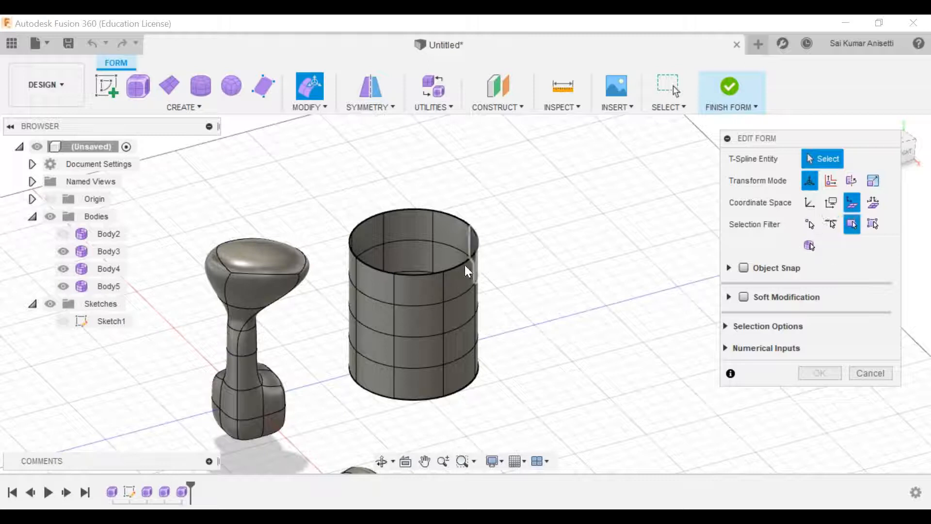
pyautogui.click(464, 269)
pyautogui.moveTo(485, 283); pyautogui.dragTo(547, 298)
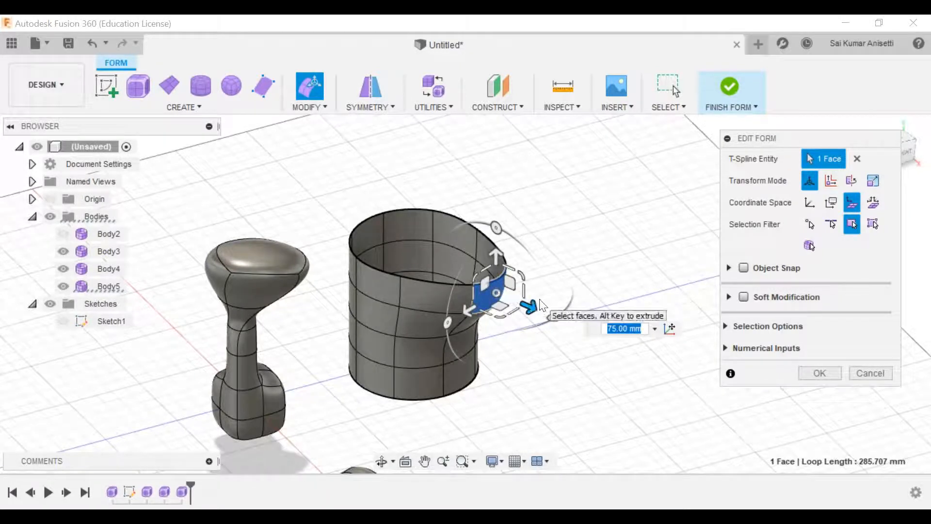
pyautogui.keyDown('alt'); pyautogui.moveTo(538, 306); pyautogui.dragTo(579, 338); pyautogui.keyUp('alt')
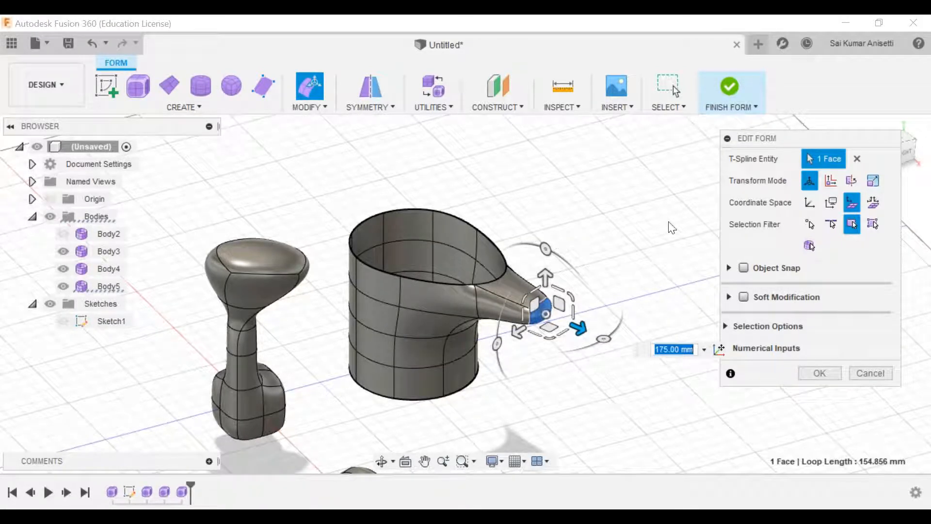
# Tilt and raise the cylinder's eight-edge top rim to extend the wall above the spout, and accept the edit
pyautogui.click(830, 225)
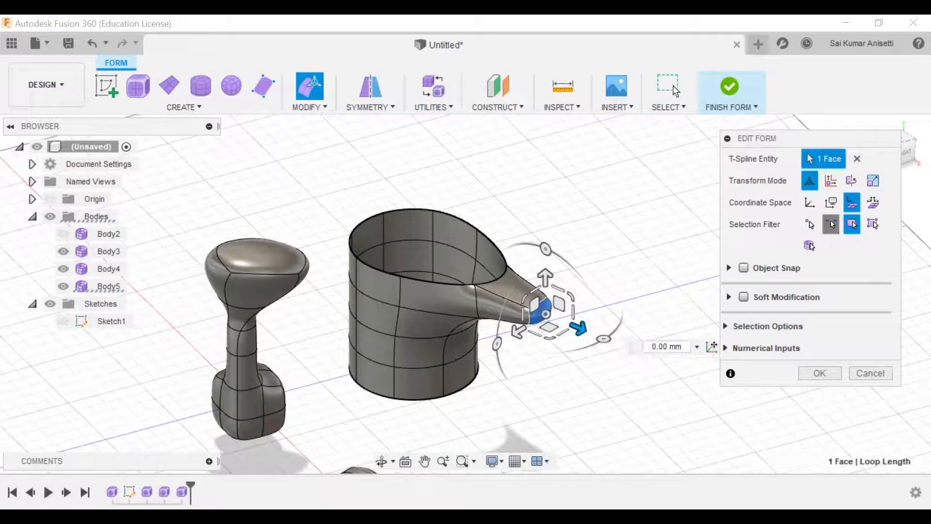
pyautogui.doubleClick(470, 225)
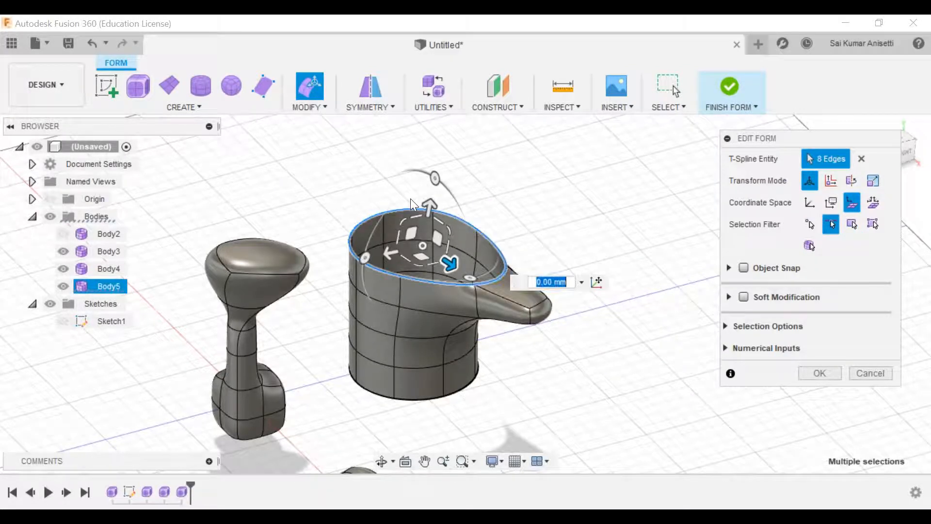
pyautogui.moveTo(445, 170); pyautogui.dragTo(541, 141)
pyautogui.moveTo(506, 211); pyautogui.dragTo(472, 311, button='middle')
pyautogui.moveTo(409, 221); pyautogui.dragTo(587, 145)
pyautogui.moveTo(442, 291); pyautogui.dragTo(522, 228, button='middle')
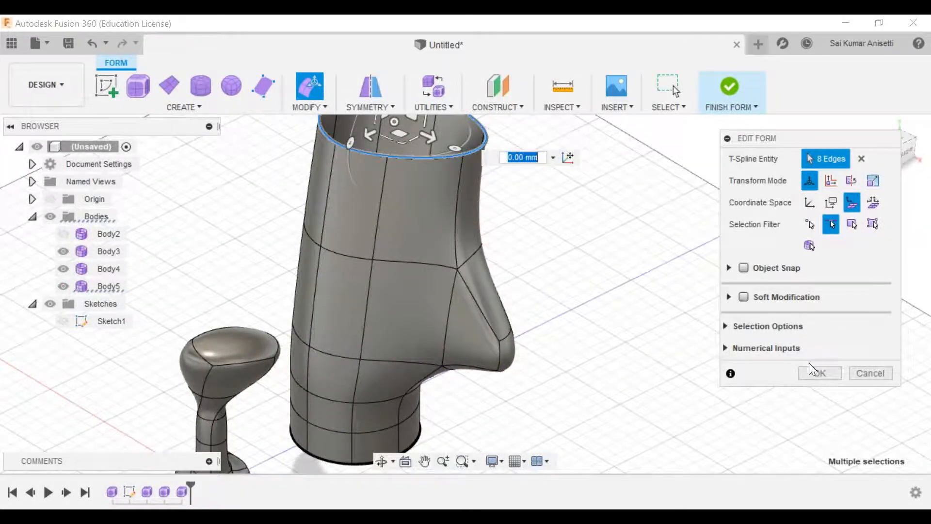
pyautogui.click(818, 371)
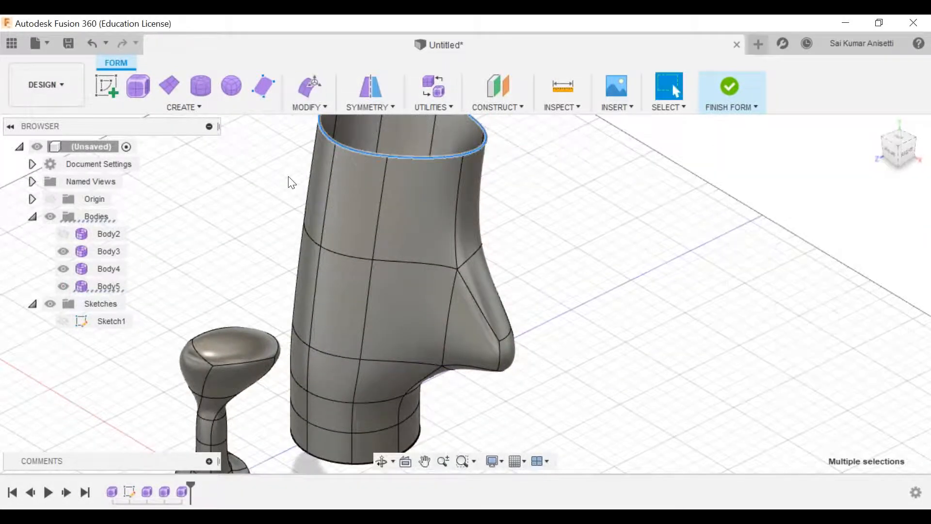
pyautogui.click(232, 90)
pyautogui.moveTo(575, 272)
pyautogui.mouseDown(button='middle')
pyautogui.moveTo(530, 276)
pyautogui.moveTo(586, 283)
pyautogui.mouseUp(button='middle')
pyautogui.click(870, 225)
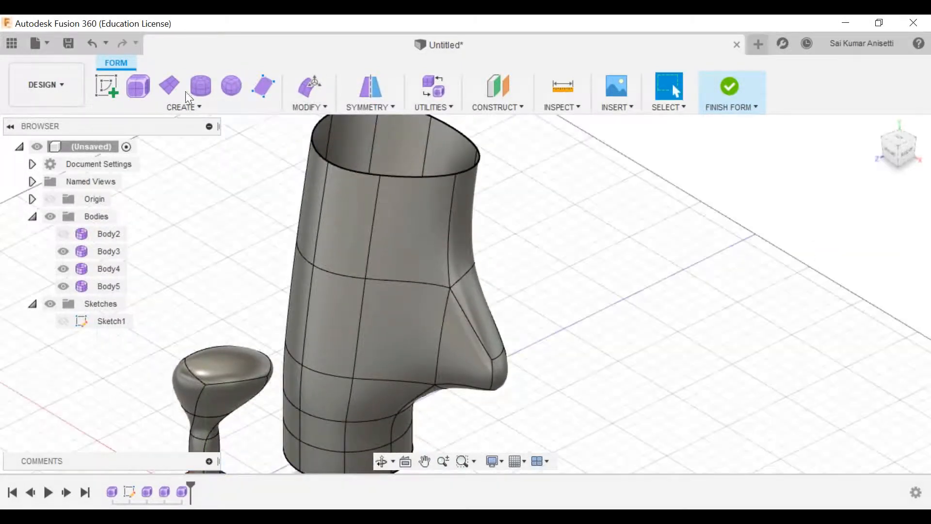
# Create a T-spline sphere 225 mm in diameter on the ground plane, on the side of the column-shaped body away from the cylinder
pyautogui.click(184, 107)
pyautogui.click(153, 191)
pyautogui.moveTo(364, 369); pyautogui.dragTo(470, 203, button='middle')
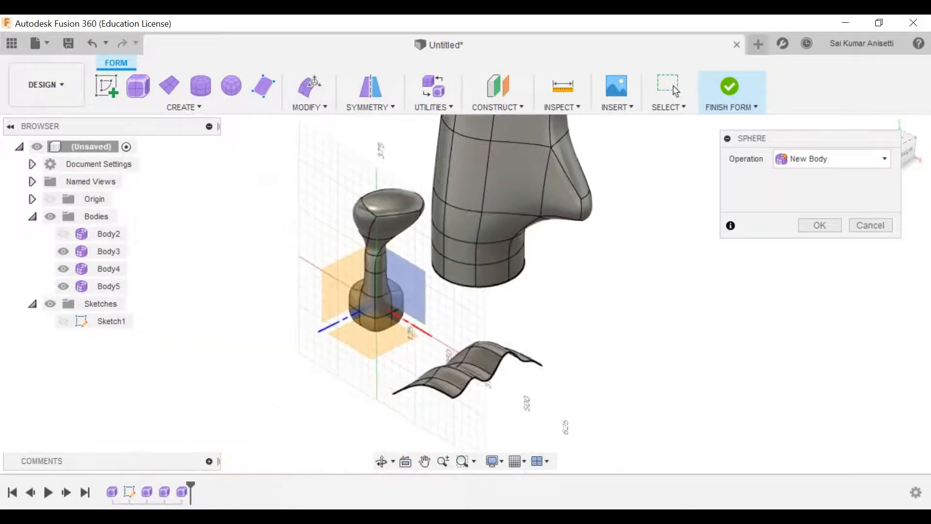
pyautogui.click(359, 339)
pyautogui.moveTo(305, 306)
pyautogui.mouseDown(button='middle')
pyautogui.moveTo(343, 318)
pyautogui.moveTo(408, 372)
pyautogui.mouseUp(button='middle')
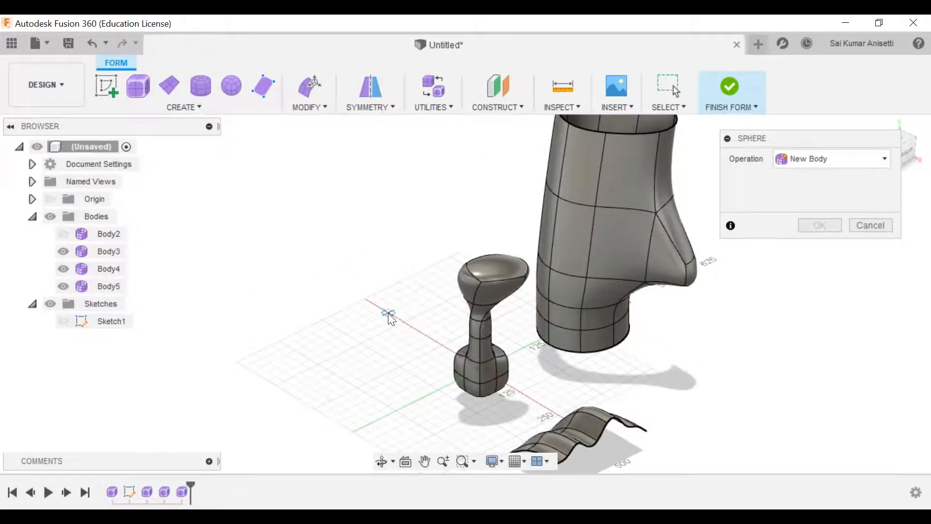
pyautogui.click(387, 315)
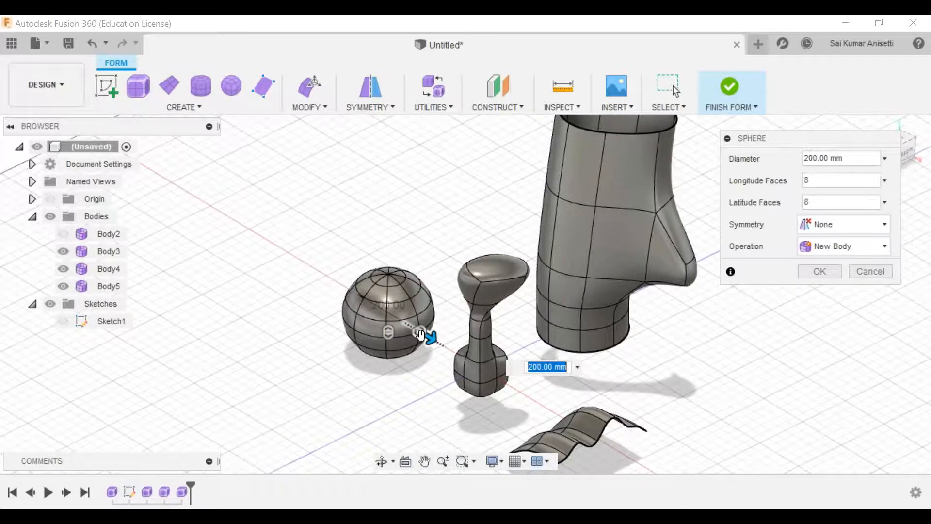
pyautogui.scroll(3, 420, 334)
pyautogui.moveTo(440, 346); pyautogui.dragTo(441, 348)
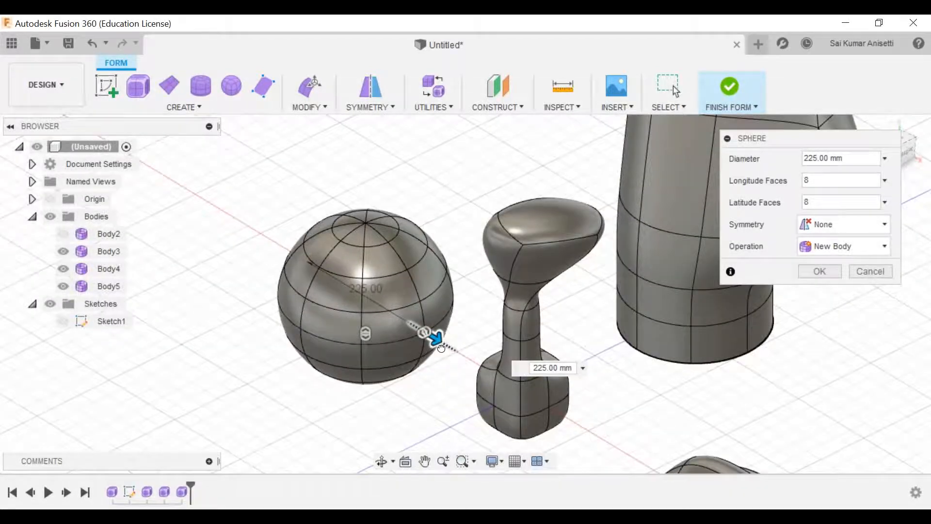
pyautogui.click(819, 272)
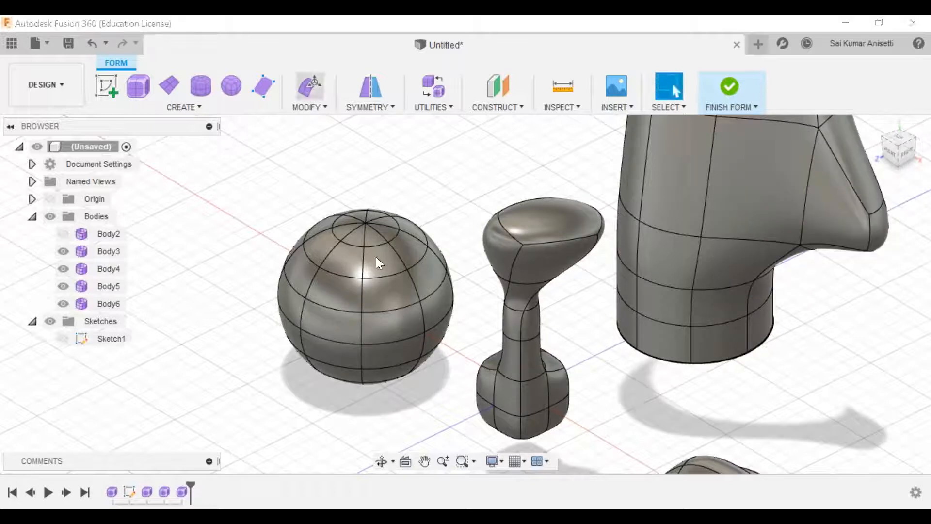
# Try to pull the sphere's top vertex upward by 50 mm
pyautogui.click(364, 230)
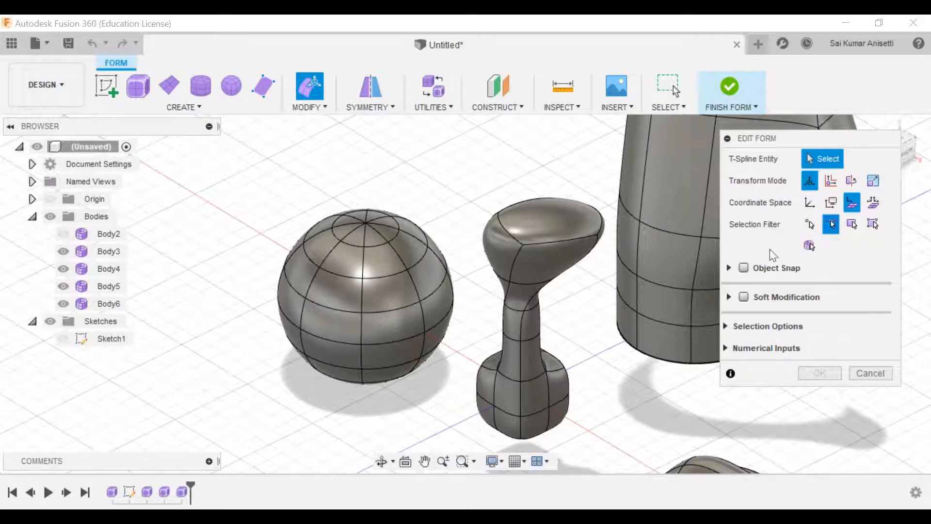
pyautogui.click(810, 224)
pyautogui.click(364, 223)
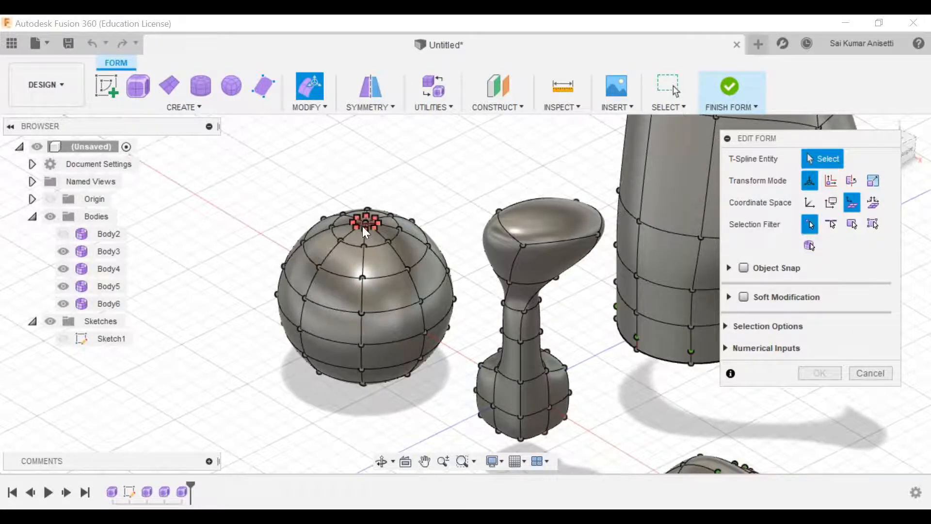
pyautogui.click(366, 222)
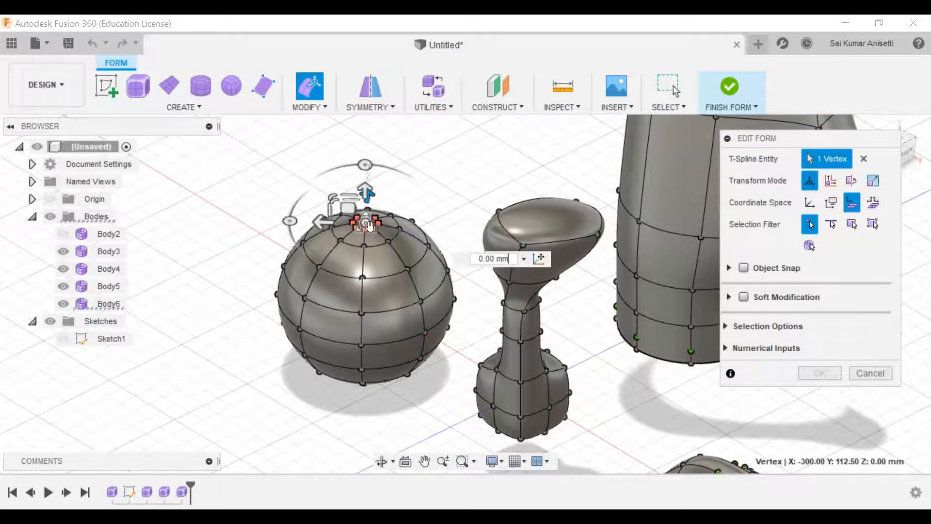
pyautogui.moveTo(367, 193); pyautogui.dragTo(379, 158)
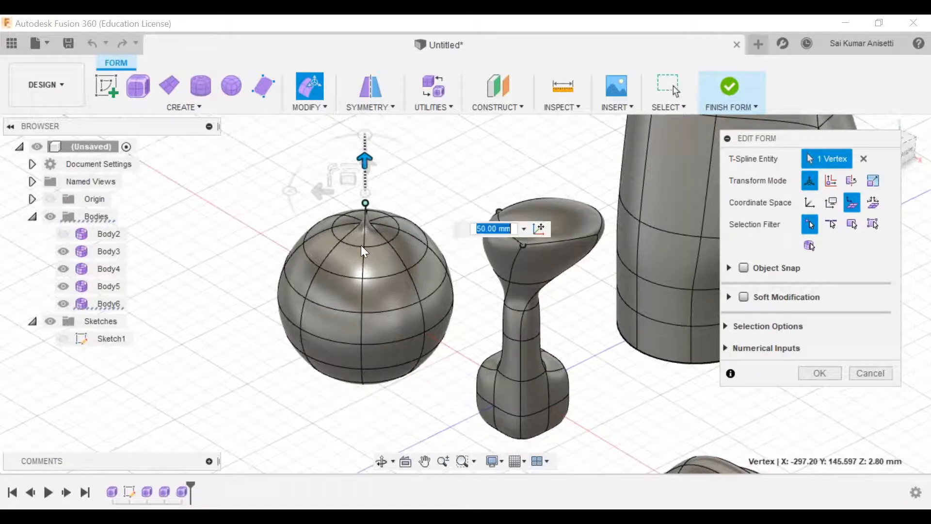
pyautogui.scroll(5, 379, 200)
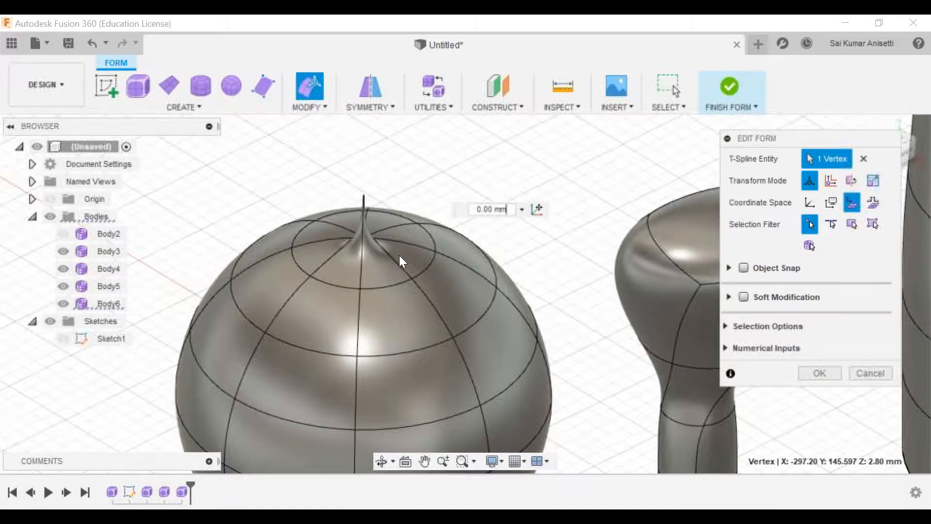
pyautogui.keyDown('shift'); pyautogui.moveTo(407, 262); pyautogui.dragTo(433, 235, button='middle'); pyautogui.keyUp('shift')
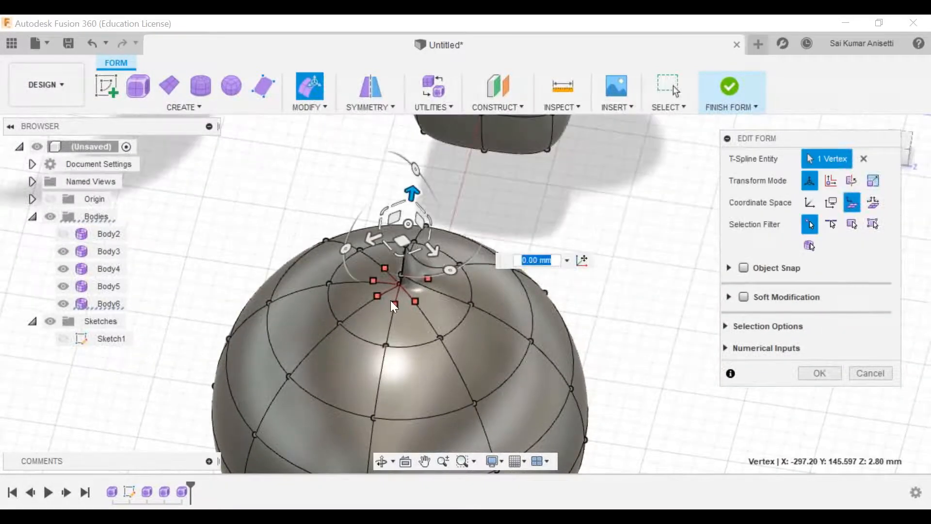
# Raise the eight-edge ring around the sphere's top vertex by 60 mm, after undoing trial moves of the same ring
pyautogui.click(831, 224)
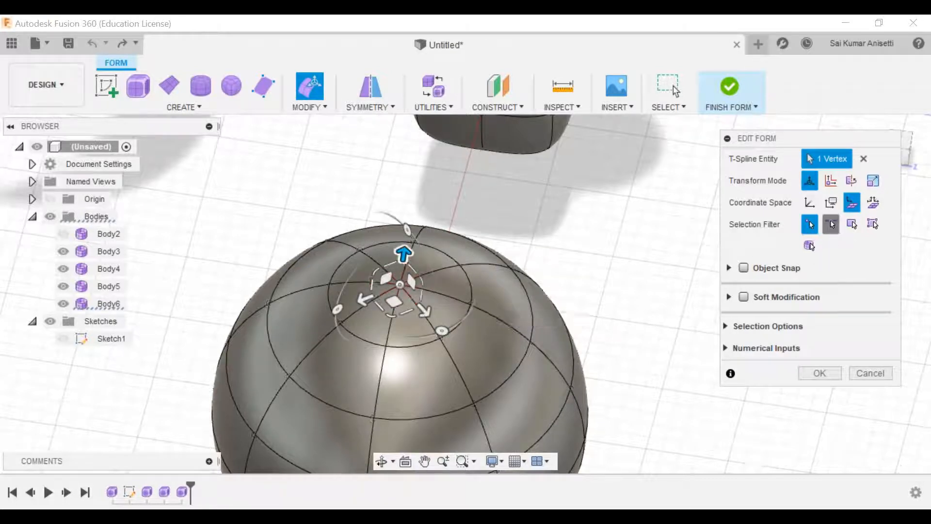
pyautogui.doubleClick(415, 345)
pyautogui.moveTo(405, 211); pyautogui.dragTo(413, 157)
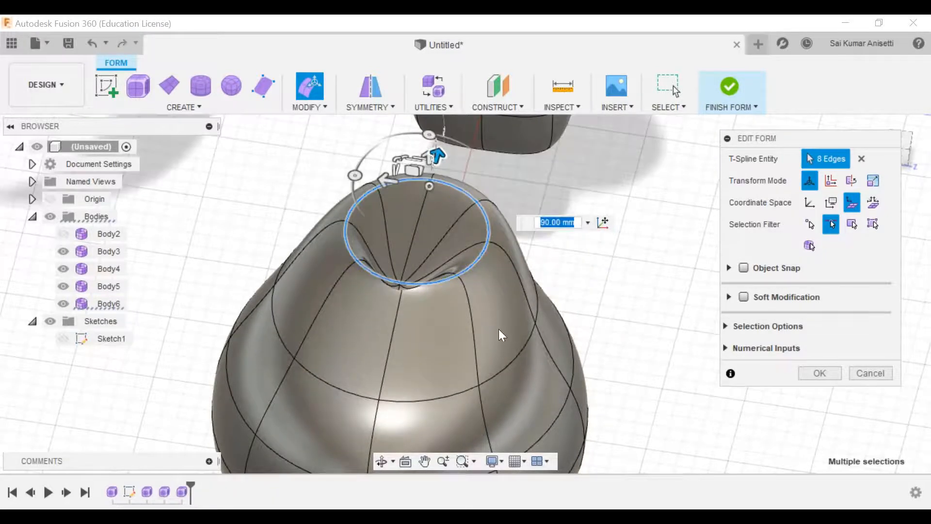
pyautogui.keyDown('shift'); pyautogui.moveTo(490, 325); pyautogui.dragTo(417, 264, button='middle'); pyautogui.keyUp('shift')
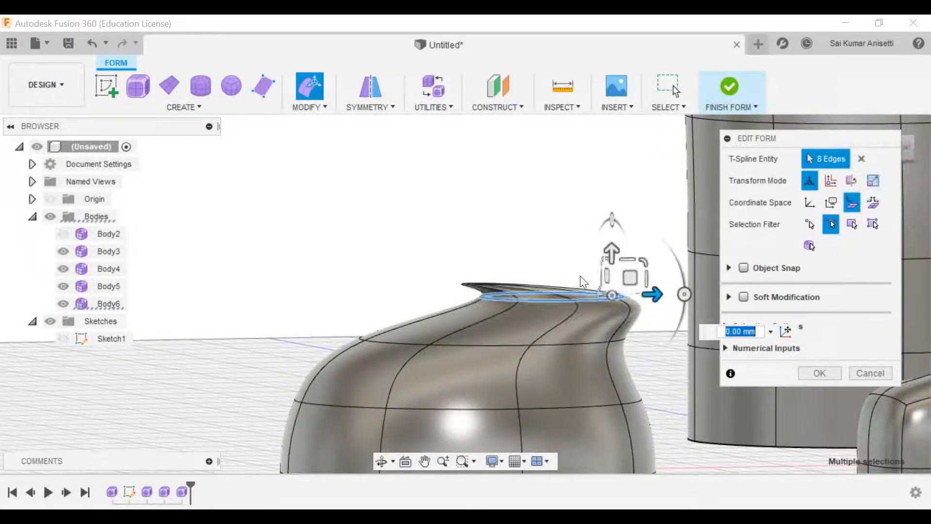
pyautogui.hotkey('ctrl', 'z')
pyautogui.moveTo(468, 257); pyautogui.dragTo(468, 155)
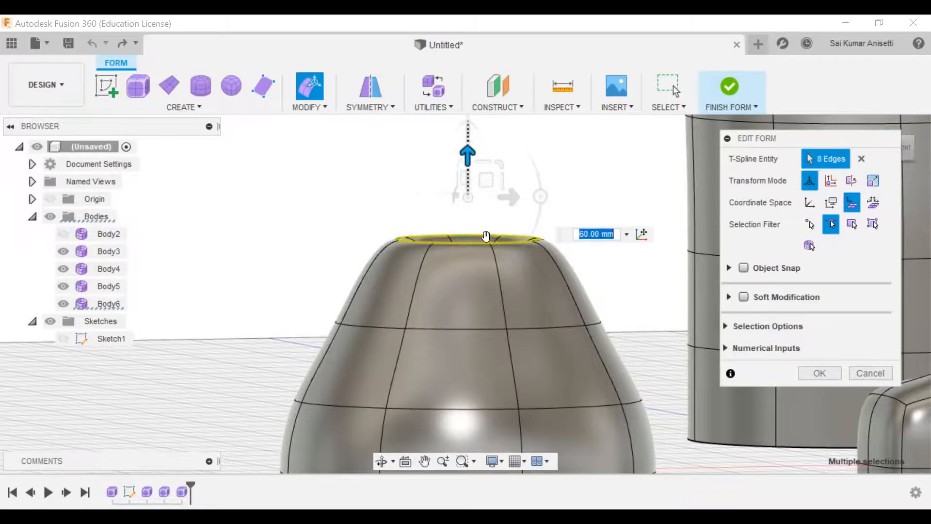
pyautogui.keyDown('shift'); pyautogui.moveTo(486, 236); pyautogui.dragTo(499, 299, button='middle'); pyautogui.keyUp('shift')
pyautogui.scroll(-4, 482, 319)
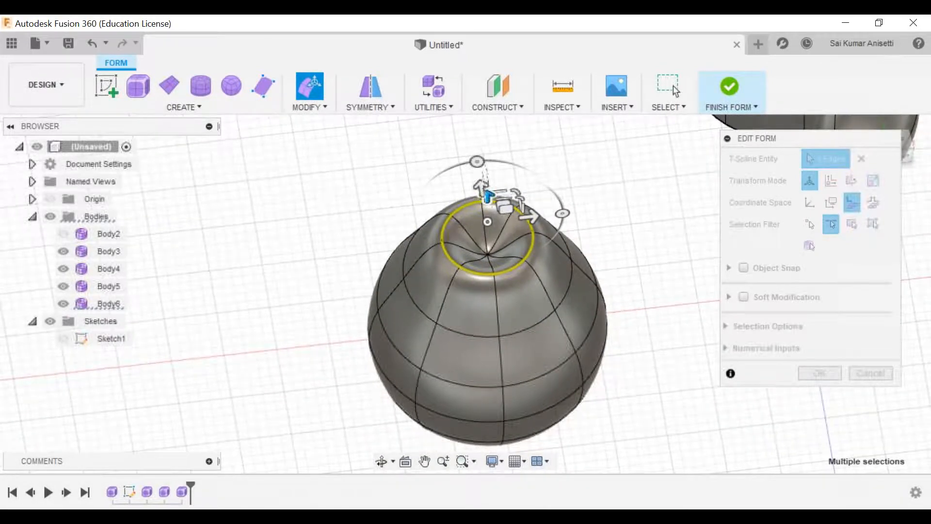
# Select the next eight-edge ring below the sphere's rim and move it to reshape the shoulder
pyautogui.doubleClick(548, 313)
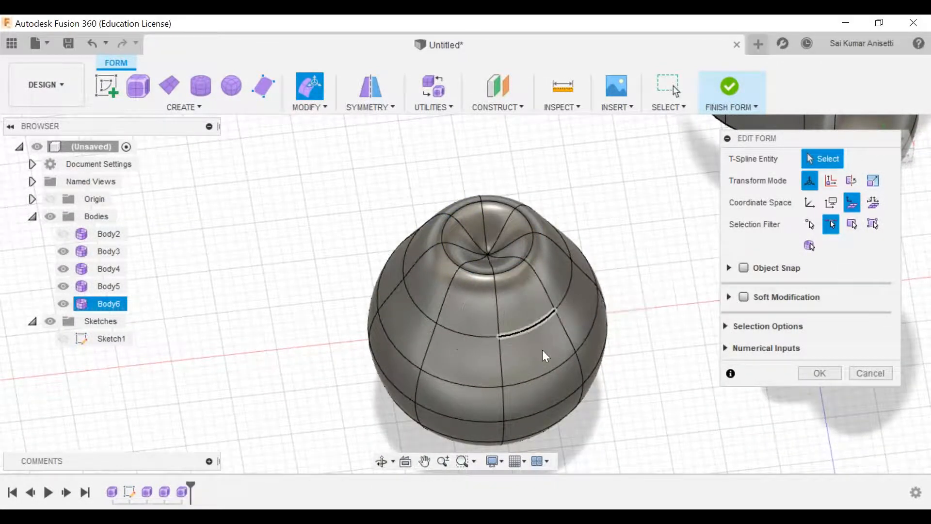
pyautogui.doubleClick(538, 324)
pyautogui.keyDown('shift'); pyautogui.moveTo(547, 333); pyautogui.dragTo(532, 288, button='middle'); pyautogui.keyUp('shift')
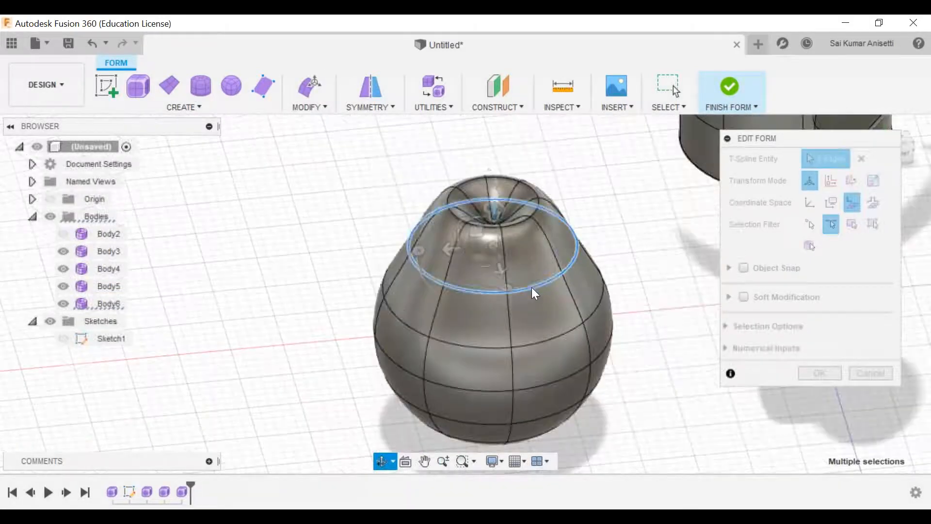
pyautogui.moveTo(458, 257); pyautogui.dragTo(343, 180)
pyautogui.moveTo(408, 276); pyautogui.dragTo(616, 230, button='middle')
# Push a single face just below the sphere's rim sideways to dent the neck
pyautogui.click(853, 225)
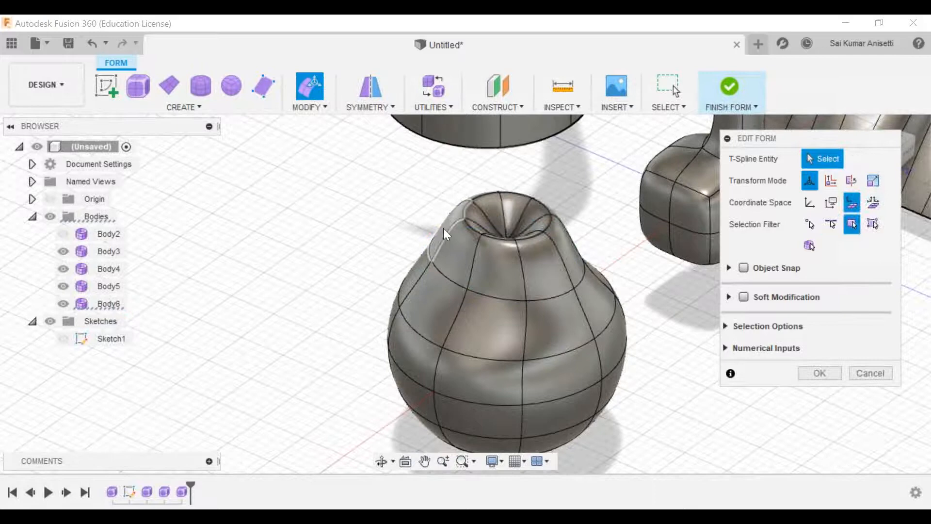
pyautogui.click(554, 263)
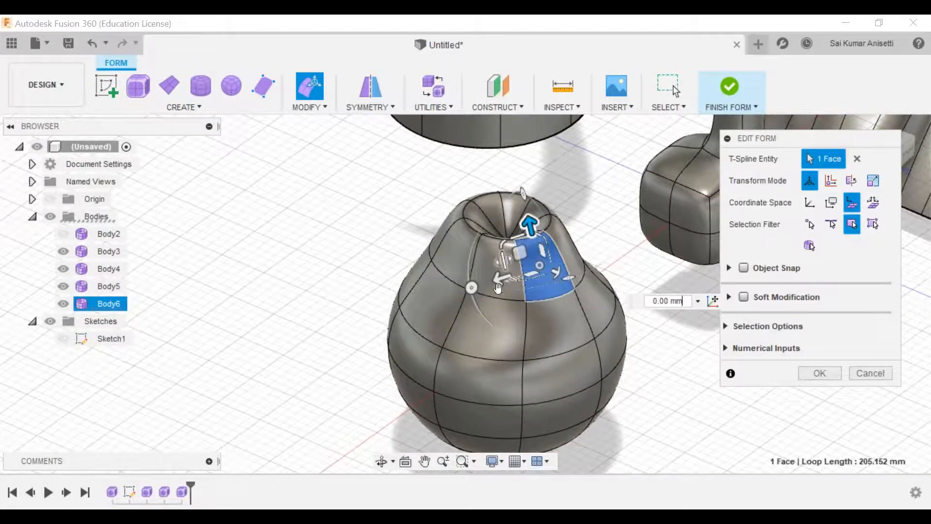
pyautogui.moveTo(486, 285); pyautogui.dragTo(574, 286)
pyautogui.keyDown('shift'); pyautogui.moveTo(533, 316); pyautogui.dragTo(463, 255, button='middle'); pyautogui.keyUp('shift')
# Lower four neighbouring faces of the sphere's neck by 40 mm and accept the form edit
pyautogui.keyDown('shift'); pyautogui.click(491, 255); pyautogui.keyUp('shift')
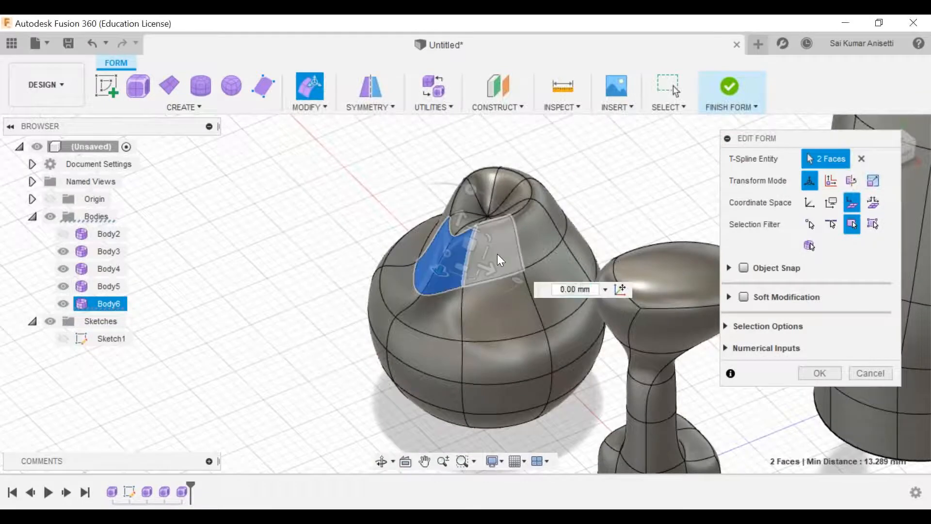
pyautogui.keyDown('shift'); pyautogui.click(519, 246); pyautogui.keyUp('shift')
pyautogui.keyDown('shift'); pyautogui.click(544, 231); pyautogui.keyUp('shift')
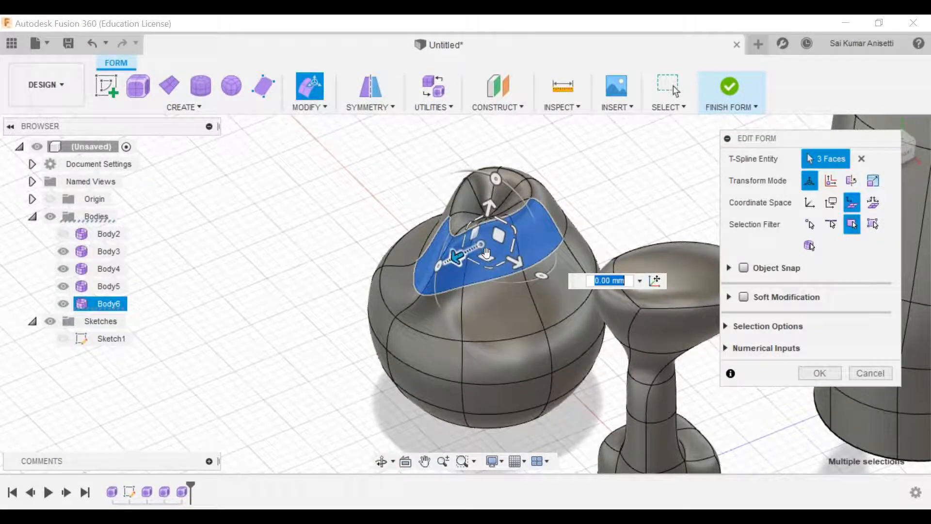
pyautogui.moveTo(491, 210); pyautogui.dragTo(517, 258)
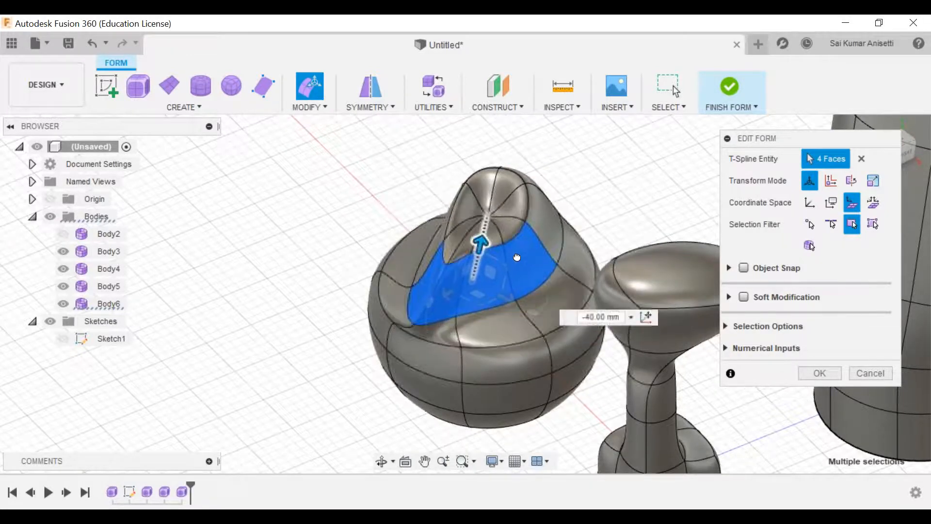
pyautogui.keyDown('shift'); pyautogui.moveTo(507, 311); pyautogui.dragTo(528, 278, button='middle'); pyautogui.keyUp('shift')
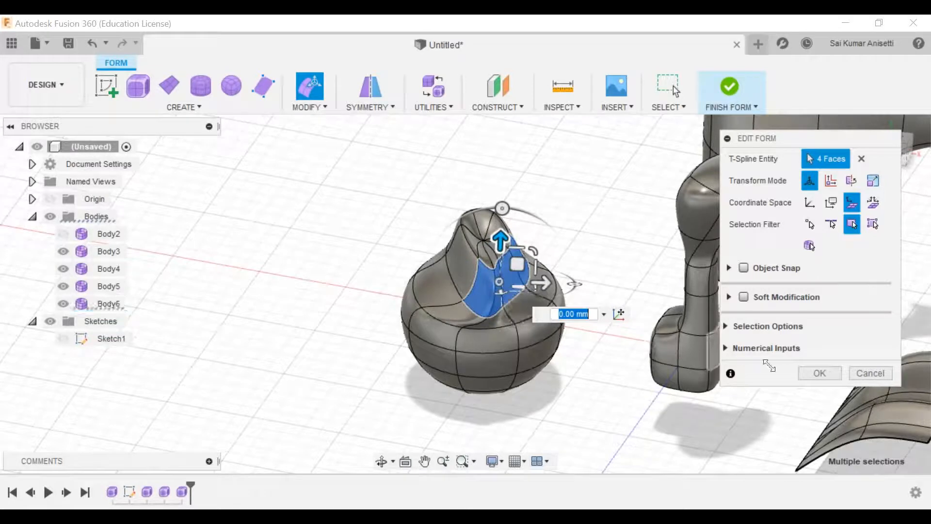
pyautogui.click(805, 374)
pyautogui.press('Escape')
# Create a T-spline torus on the ground plane beyond the wavy surface, about 269 mm in main diameter with a tube about 54 mm thick
pyautogui.moveTo(586, 319); pyautogui.dragTo(468, 319, button='middle')
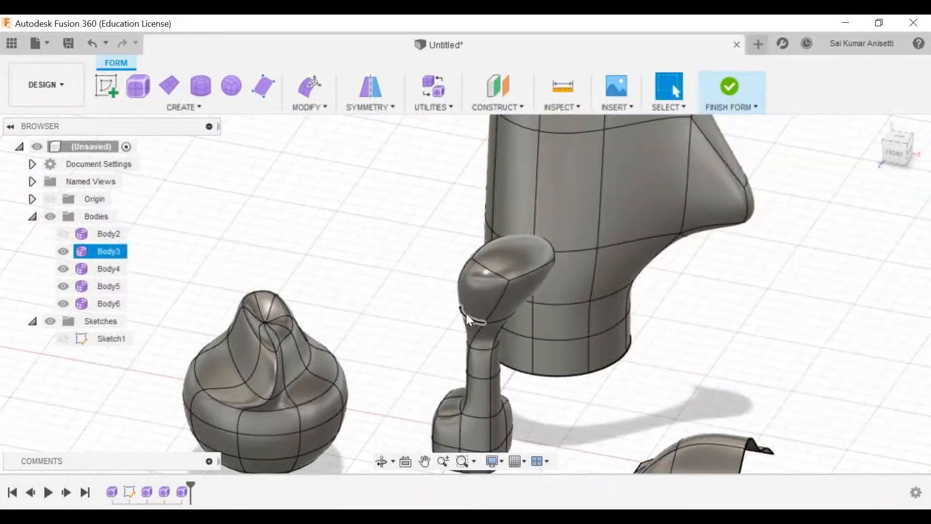
pyautogui.click(206, 109)
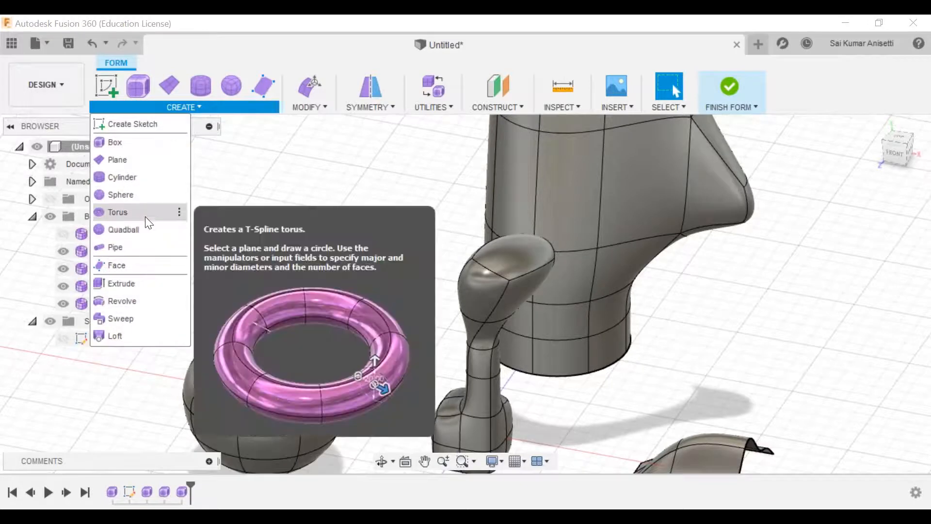
pyautogui.click(146, 218)
pyautogui.moveTo(656, 278); pyautogui.dragTo(418, 188, button='middle')
pyautogui.click(660, 358)
pyautogui.moveTo(652, 328); pyautogui.dragTo(168, 146, button='middle')
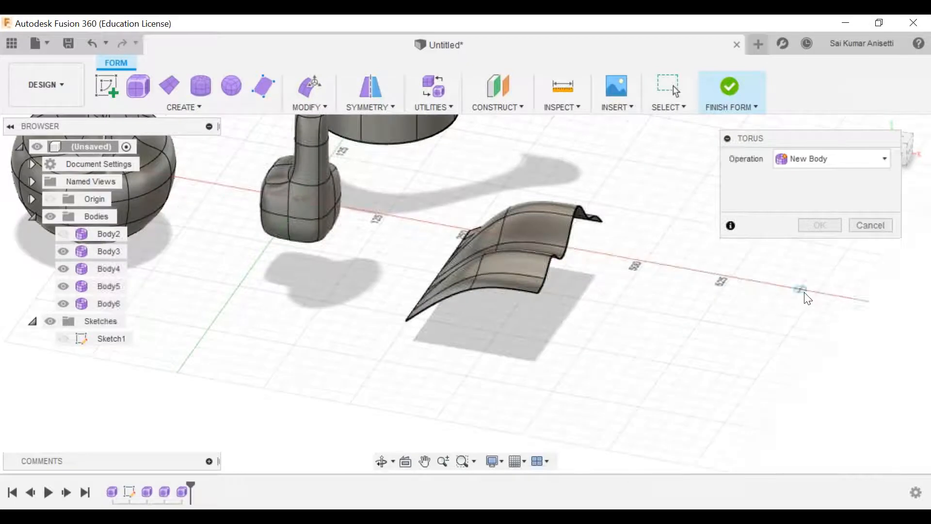
pyautogui.click(805, 293)
pyautogui.click(802, 333)
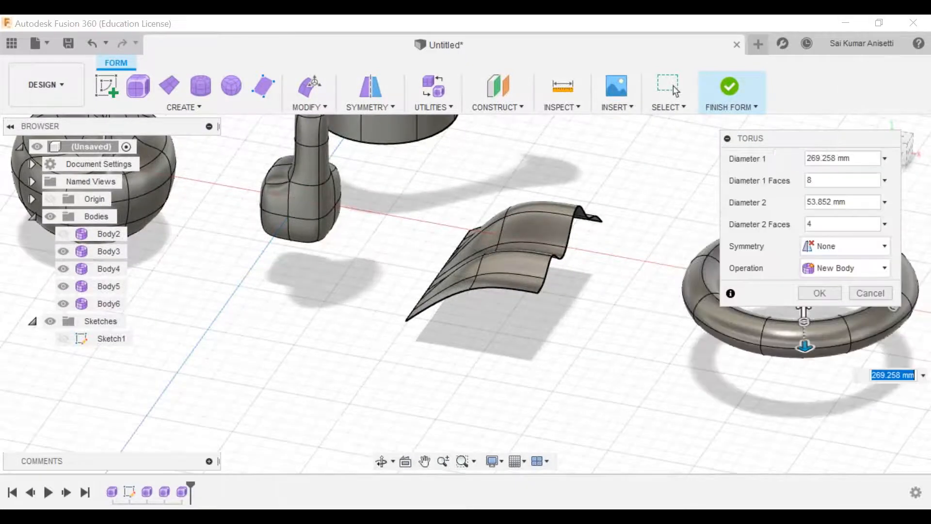
pyautogui.click(817, 293)
# Extrude one inner face of the torus about 25 mm toward the ring's centre
pyautogui.moveTo(572, 287); pyautogui.dragTo(377, 327, button='middle')
pyautogui.click(611, 279)
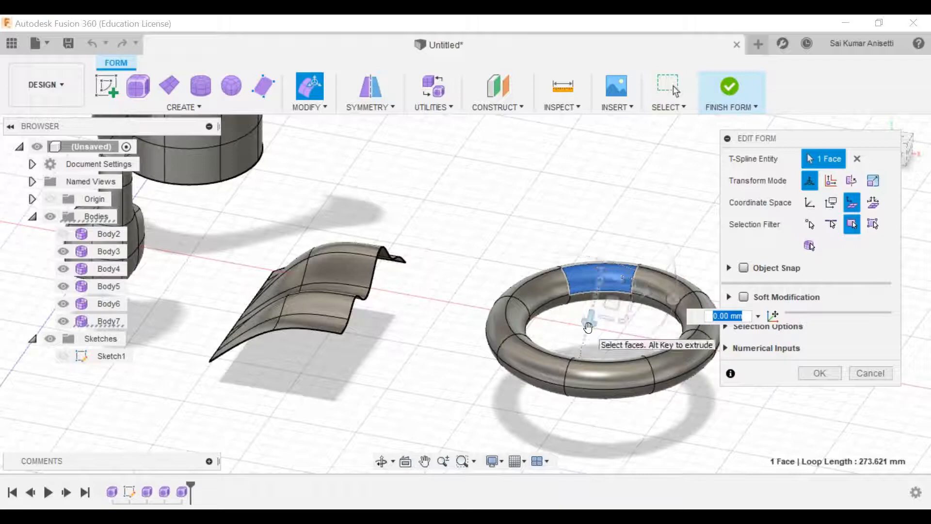
pyautogui.keyDown('alt'); pyautogui.moveTo(588, 328); pyautogui.dragTo(588, 350); pyautogui.keyUp('alt')
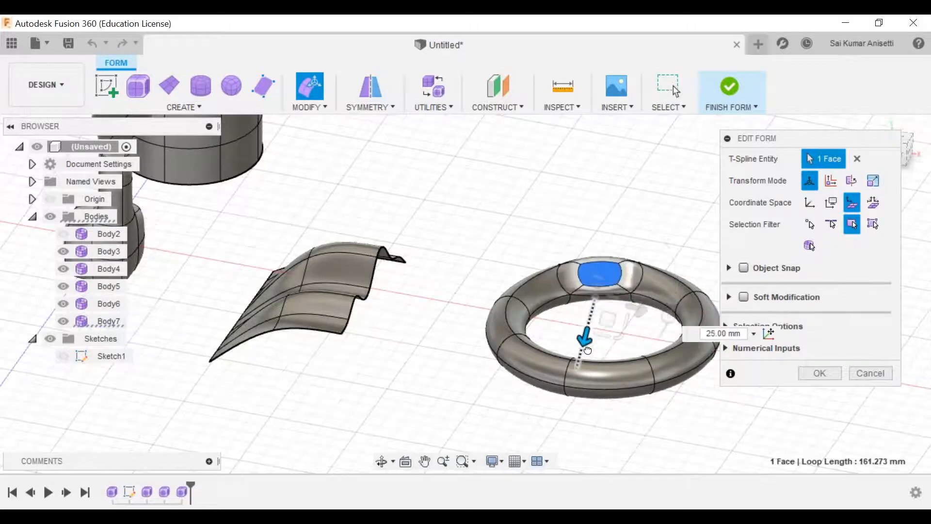
pyautogui.moveTo(596, 342); pyautogui.dragTo(527, 344, button='middle')
pyautogui.scroll(3, 505, 291)
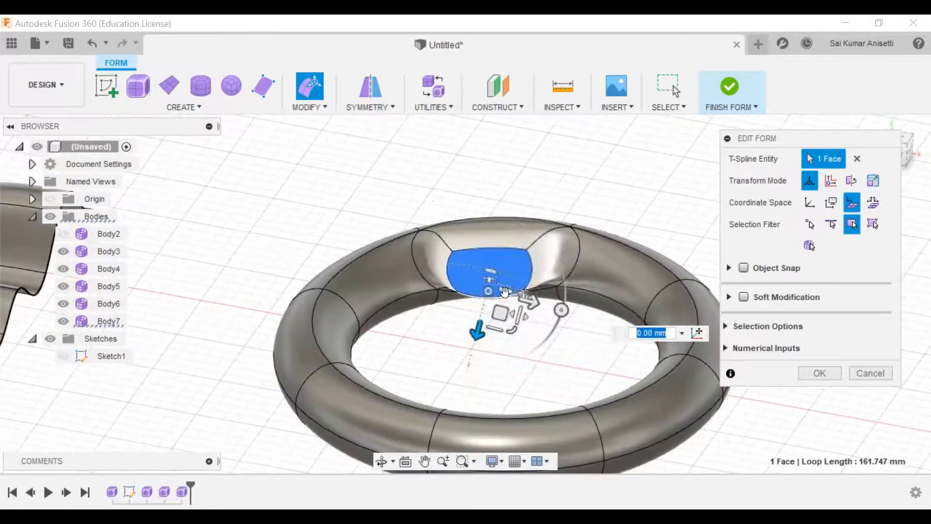
# Pull the extruded torus face further into the opening to form a longer lobe
pyautogui.moveTo(530, 305); pyautogui.dragTo(523, 338)
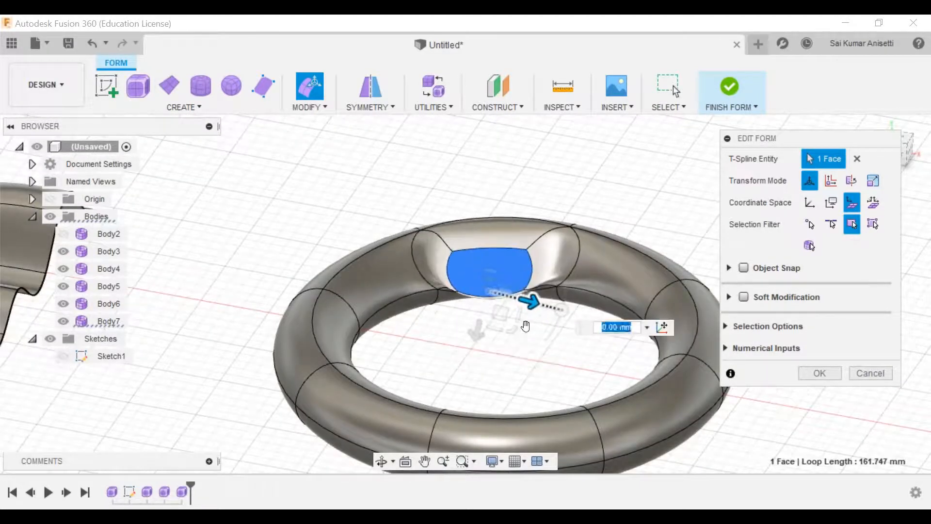
pyautogui.keyDown('shift'); pyautogui.moveTo(522, 286); pyautogui.dragTo(471, 304, button='middle'); pyautogui.keyUp('shift')
pyautogui.moveTo(472, 274); pyautogui.dragTo(481, 373)
pyautogui.moveTo(509, 299); pyautogui.dragTo(502, 197, button='middle')
pyautogui.keyDown('shift'); pyautogui.moveTo(558, 343); pyautogui.dragTo(620, 341, button='middle'); pyautogui.keyUp('shift')
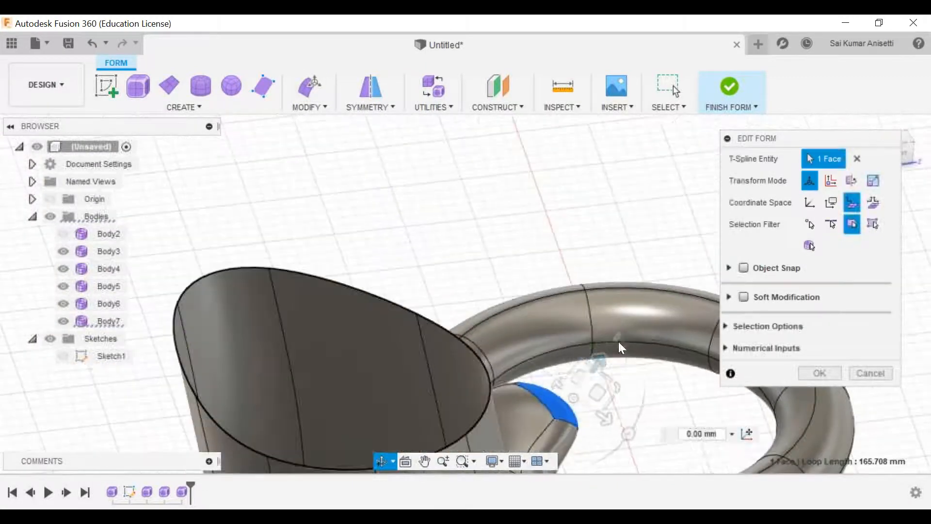
pyautogui.moveTo(496, 267); pyautogui.dragTo(289, 172, button='middle')
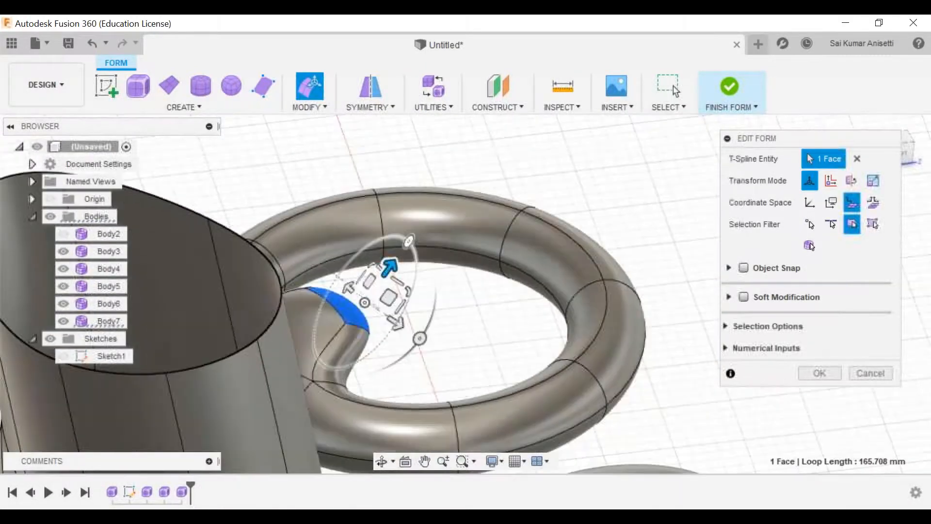
# Extrude an inner face on the opposite side of the torus into the opening to form a second lobe
pyautogui.click(554, 264)
pyautogui.keyDown('shift'); pyautogui.moveTo(540, 332); pyautogui.dragTo(516, 299, button='middle'); pyautogui.keyUp('shift')
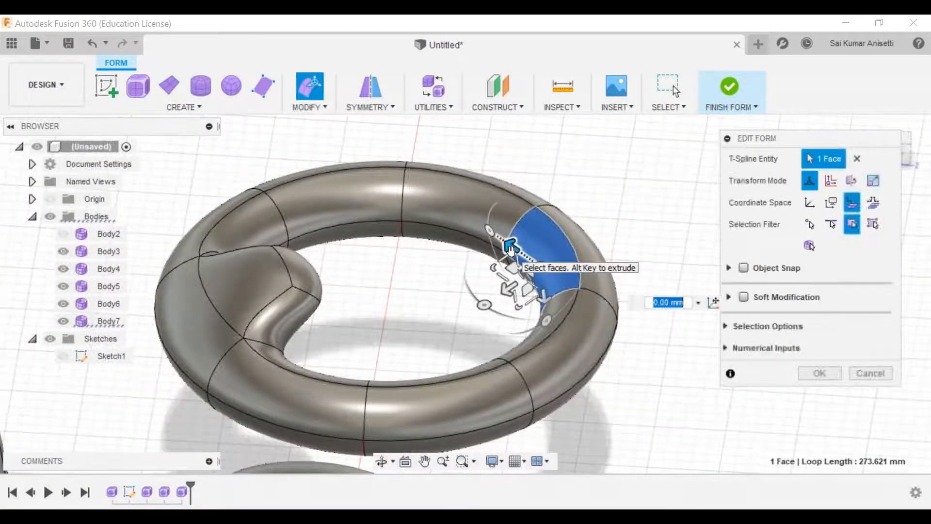
pyautogui.keyDown('alt'); pyautogui.moveTo(512, 248); pyautogui.dragTo(403, 259); pyautogui.keyUp('alt')
pyautogui.moveTo(514, 270); pyautogui.dragTo(496, 298, button='middle')
# Try scaling the second lobe's tip face and pull the lobe further along the inside of the ring
pyautogui.click(425, 232)
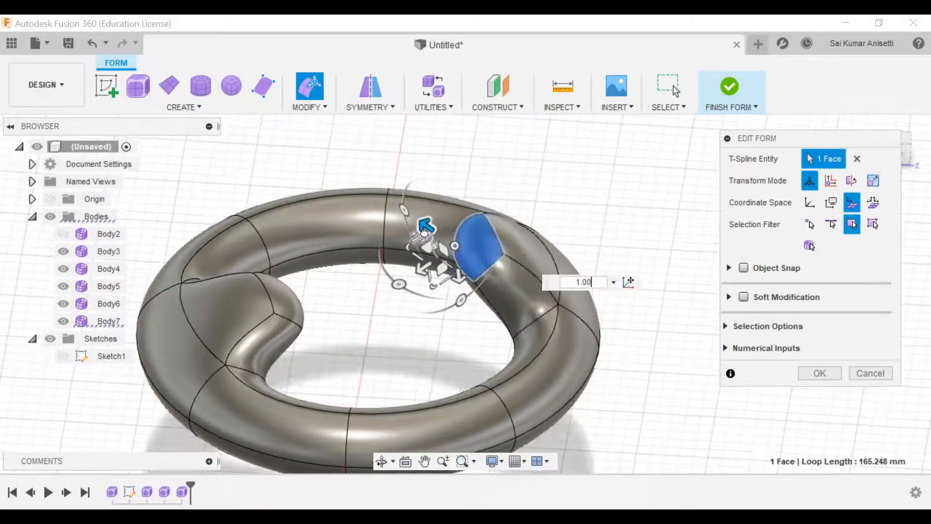
pyautogui.moveTo(388, 251); pyautogui.dragTo(388, 250, button='middle')
pyautogui.moveTo(425, 237); pyautogui.dragTo(436, 232)
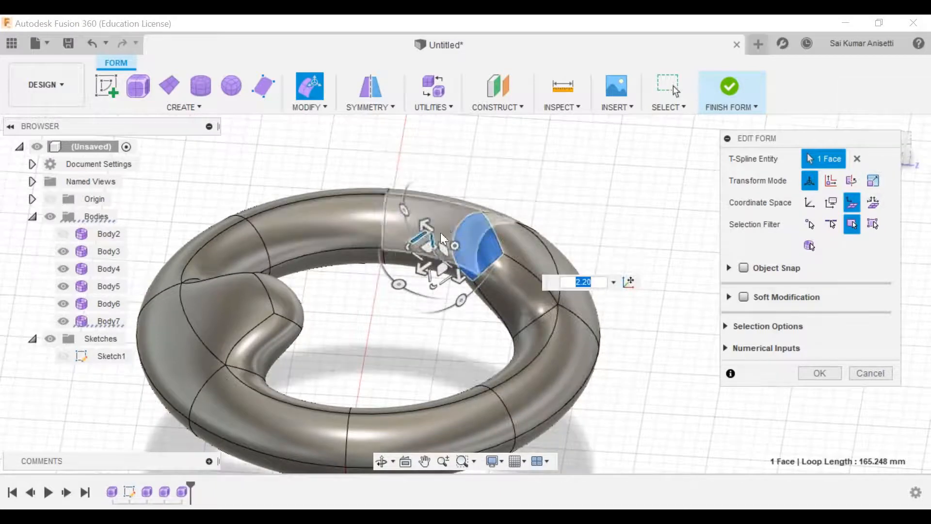
pyautogui.keyDown('shift'); pyautogui.moveTo(532, 296); pyautogui.dragTo(465, 296, button='middle'); pyautogui.keyUp('shift')
pyautogui.click(452, 213)
pyautogui.moveTo(454, 198); pyautogui.dragTo(416, 160)
# Pull the first lobe's tip face further along the inside of the ring to lengthen it
pyautogui.click(311, 230)
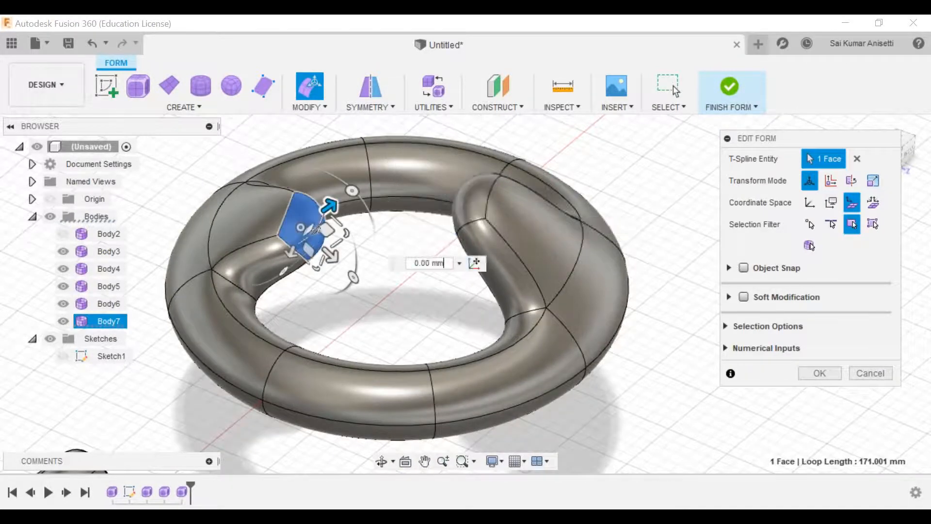
pyautogui.moveTo(330, 206); pyautogui.dragTo(433, 270)
pyautogui.moveTo(498, 291); pyautogui.dragTo(486, 299, button='middle')
pyautogui.press('super')
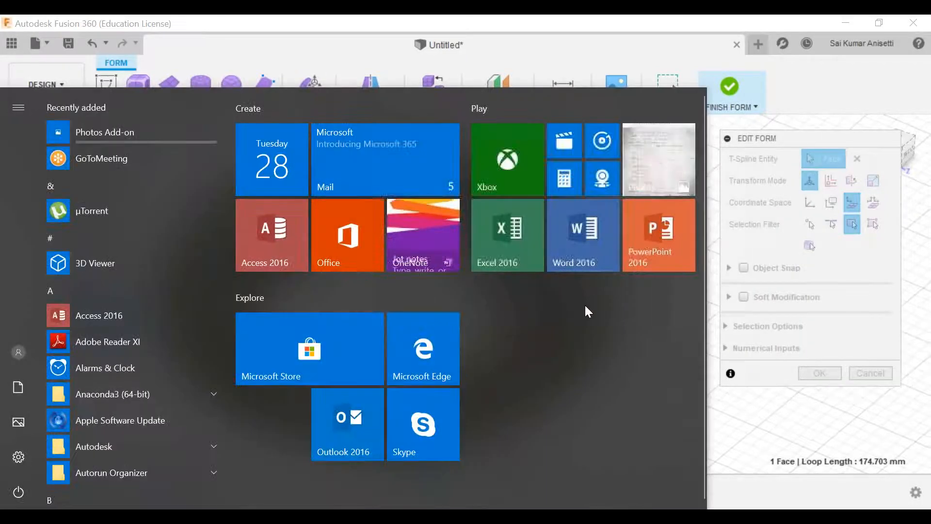
pyautogui.press('super')
pyautogui.moveTo(584, 305); pyautogui.dragTo(553, 322, button='middle')
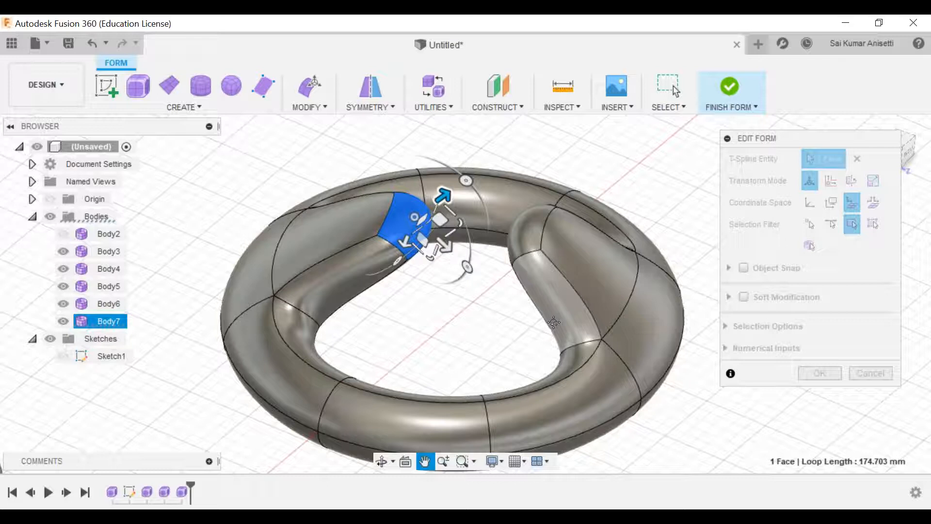
# Cancel the pending face edit on the torus lobe and leave Edit Form
pyautogui.moveTo(553, 323); pyautogui.dragTo(495, 338, button='middle')
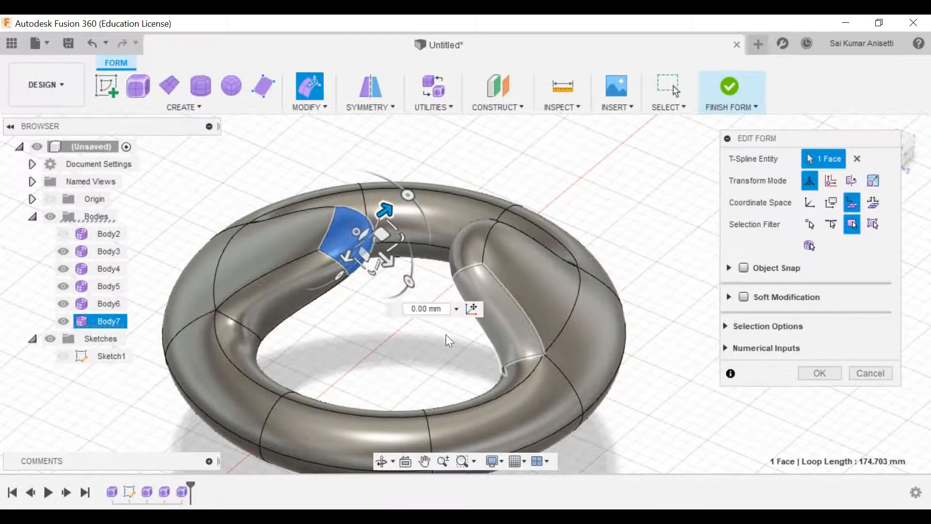
pyautogui.press('Escape')
pyautogui.press('Escape')
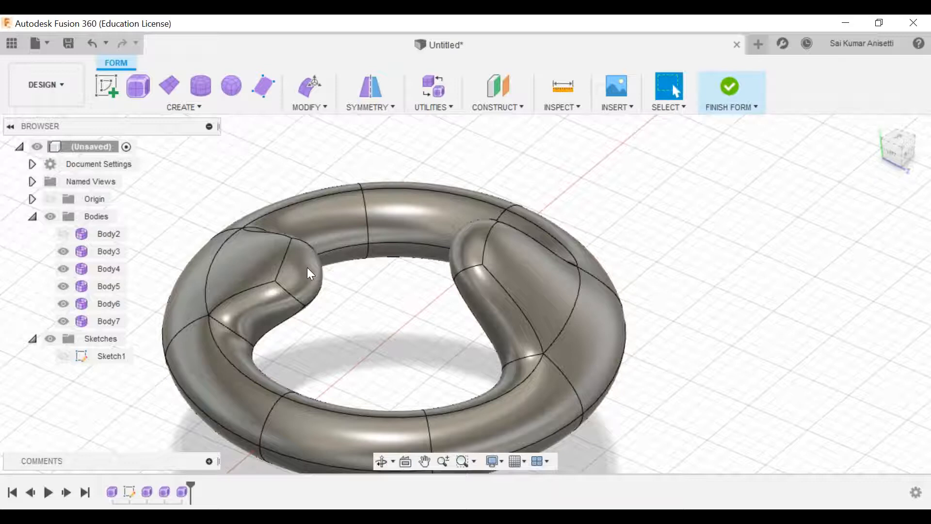
# Examine the lobed torus alongside the sphere, cylinder, rippled surface and box-based bodies from several sides
pyautogui.scroll(-4, 407, 326)
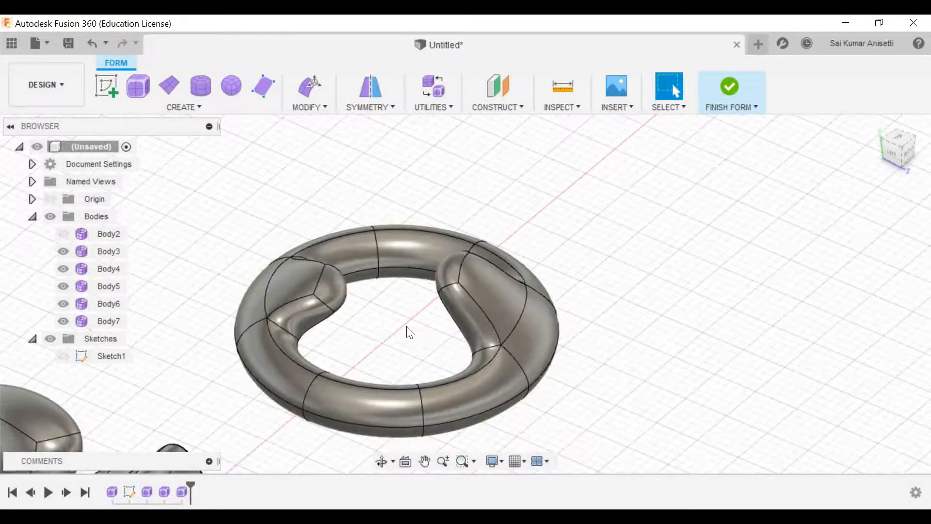
pyautogui.scroll(-1, 407, 327)
pyautogui.click(425, 461)
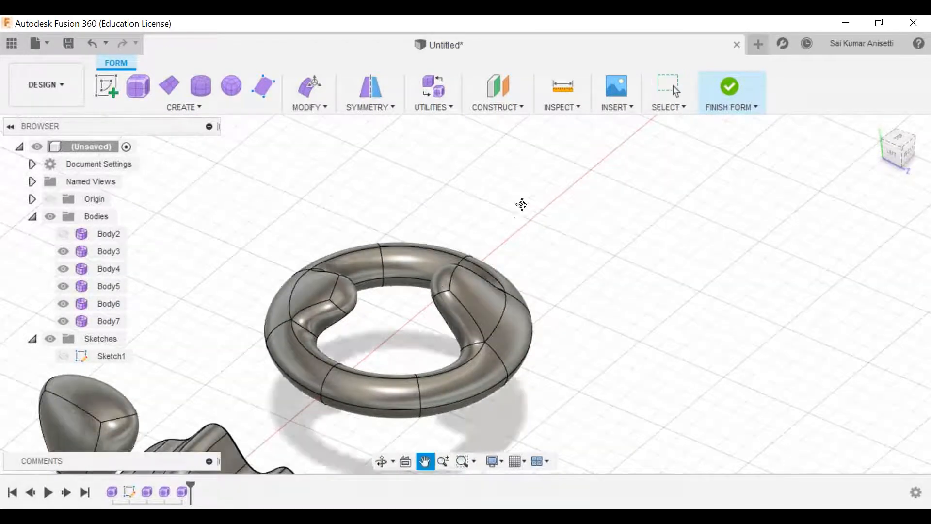
pyautogui.moveTo(427, 312); pyautogui.dragTo(595, 193, button='middle')
pyautogui.scroll(-3, 513, 339)
pyautogui.moveTo(495, 368); pyautogui.dragTo(429, 312, button='middle')
pyautogui.moveTo(473, 241); pyautogui.dragTo(414, 348, button='middle')
pyautogui.scroll(-3, 445, 282)
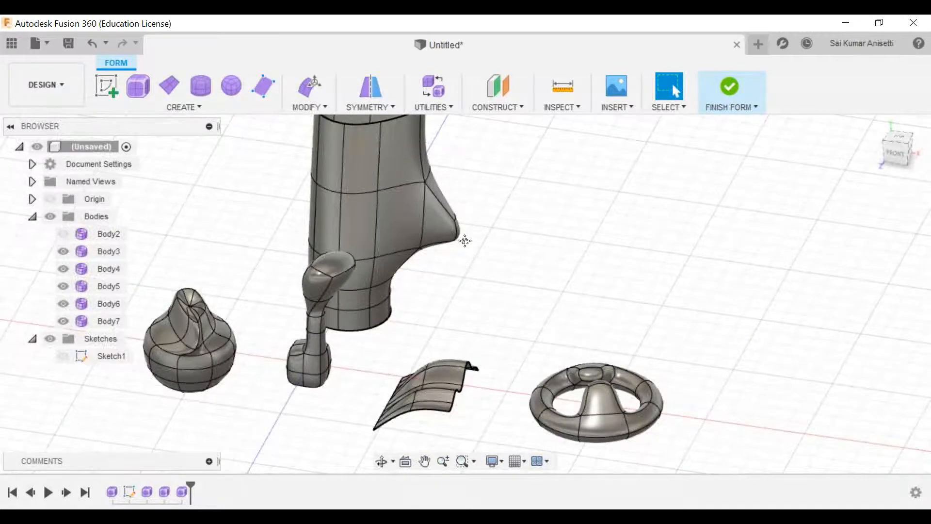
pyautogui.moveTo(466, 240); pyautogui.dragTo(447, 293, button='middle')
pyautogui.moveTo(499, 307); pyautogui.dragTo(518, 270, button='middle')
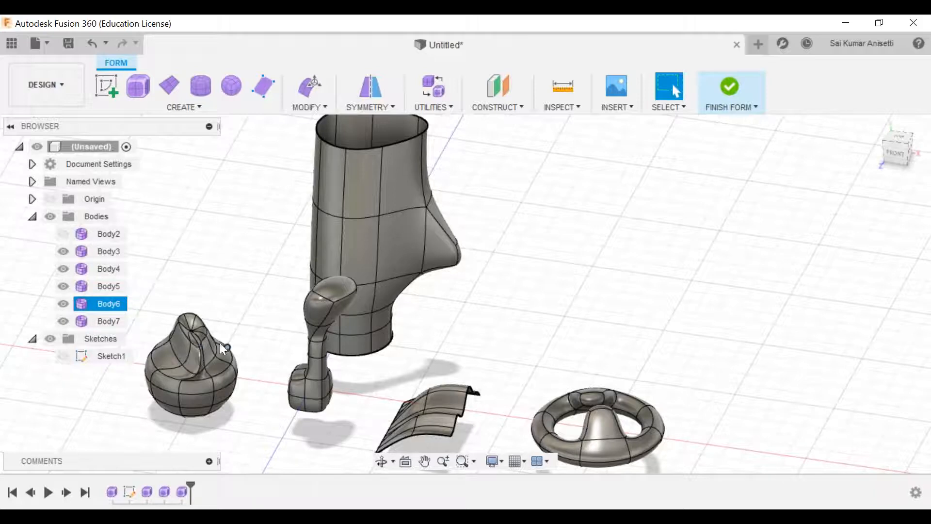
# Pull the vertex in the crease near the sphere body's twisted tip outward by 60 mm with Edit Form
pyautogui.moveTo(205, 340); pyautogui.dragTo(297, 327, button='middle')
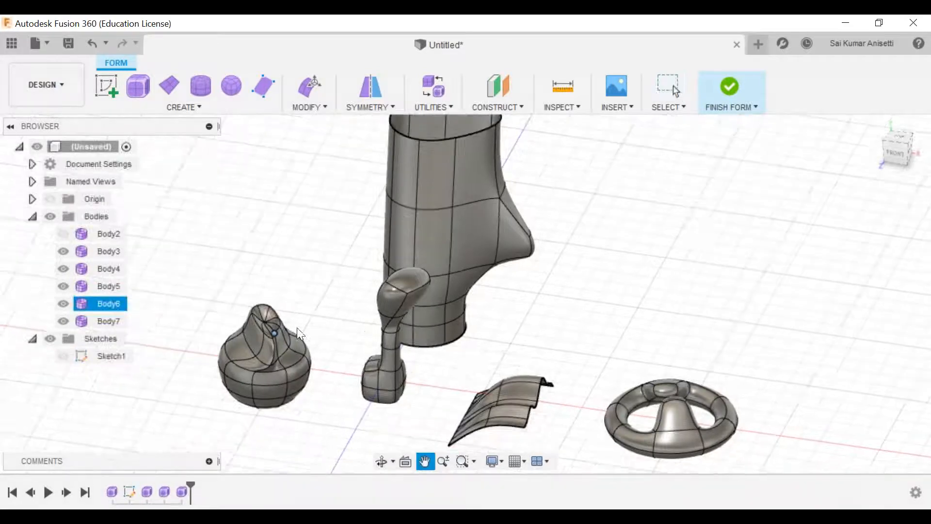
pyautogui.scroll(5, 292, 325)
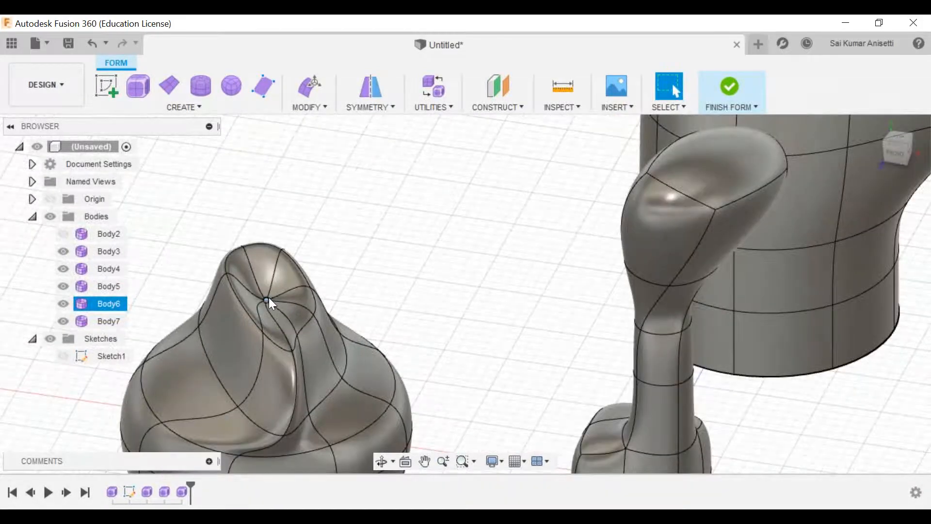
pyautogui.click(314, 86)
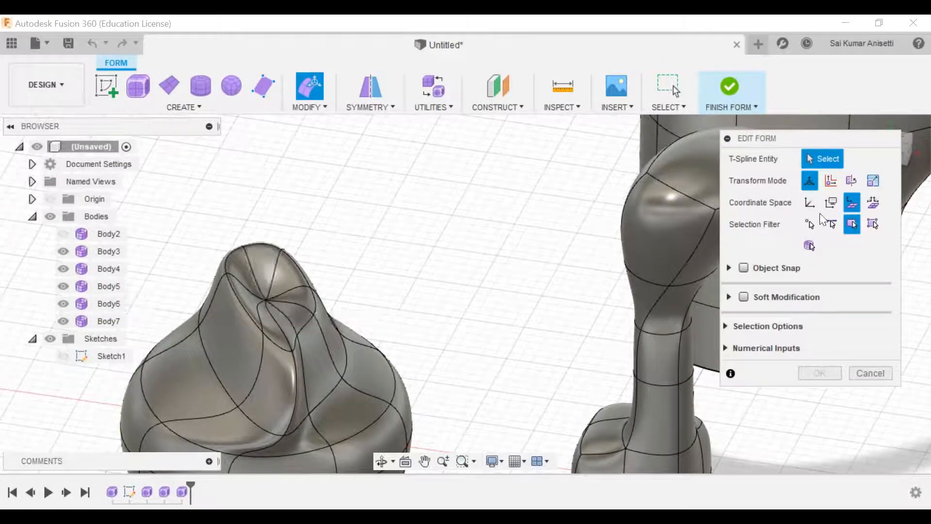
pyautogui.click(809, 223)
pyautogui.click(266, 300)
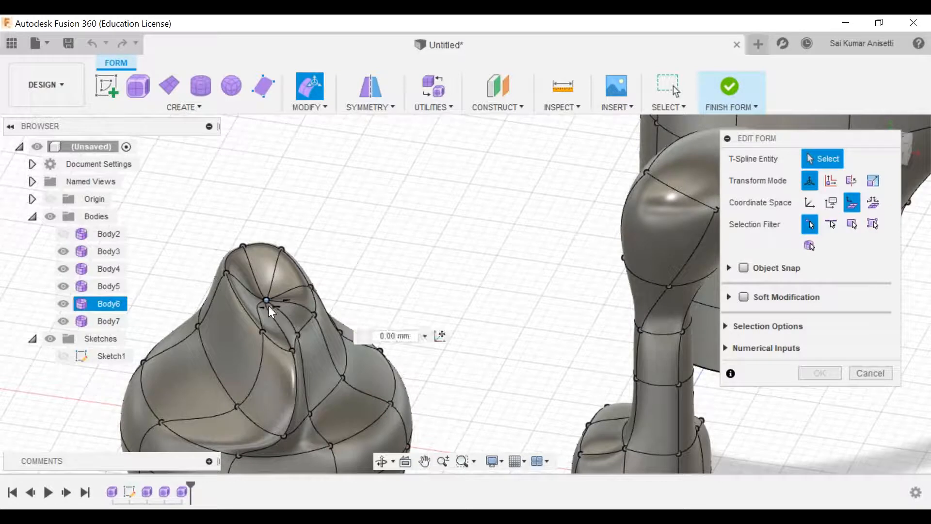
pyautogui.moveTo(266, 300); pyautogui.dragTo(198, 413)
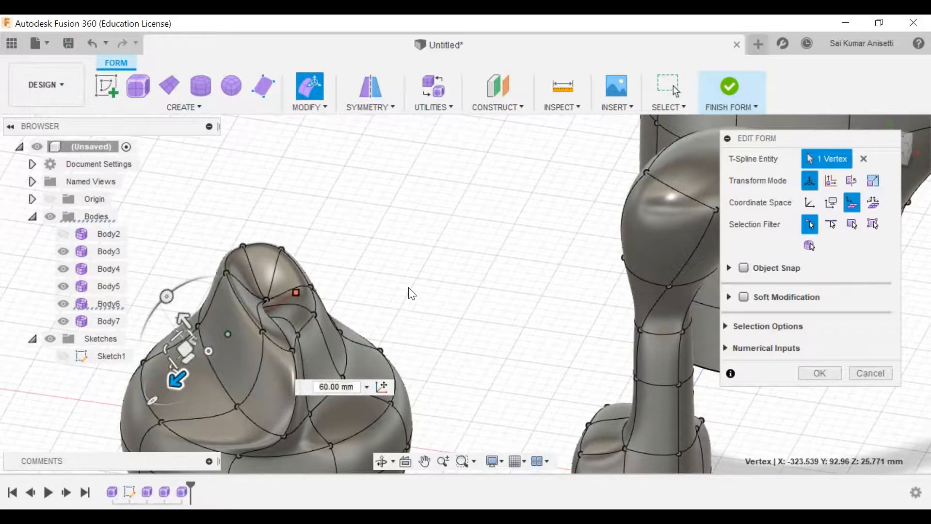
pyautogui.click(832, 374)
# Start another vertex edit on the sphere body and move the vertex at the top of the crease by -5 mm
pyautogui.moveTo(486, 313); pyautogui.dragTo(343, 168, button='middle')
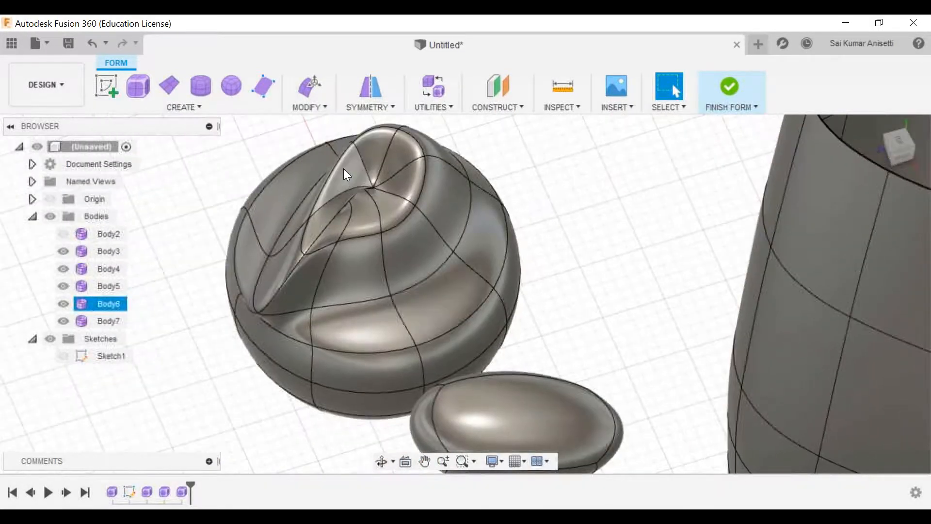
pyautogui.scroll(4, 343, 168)
pyautogui.scroll(4, 375, 208)
pyautogui.keyDown('shift'); pyautogui.moveTo(379, 229); pyautogui.dragTo(246, 227, button='middle'); pyautogui.keyUp('shift')
pyautogui.click(310, 89)
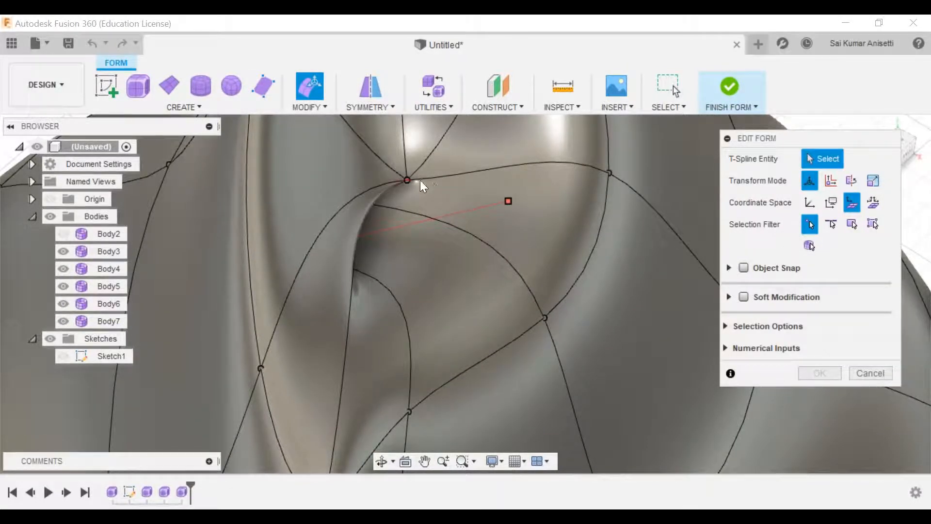
pyautogui.click(407, 180)
pyautogui.moveTo(404, 190)
pyautogui.mouseDown()
pyautogui.moveTo(397, 223)
pyautogui.moveTo(413, 182)
pyautogui.mouseUp()
pyautogui.moveTo(409, 227); pyautogui.dragTo(409, 197)
pyautogui.moveTo(237, 218); pyautogui.dragTo(237, 219)
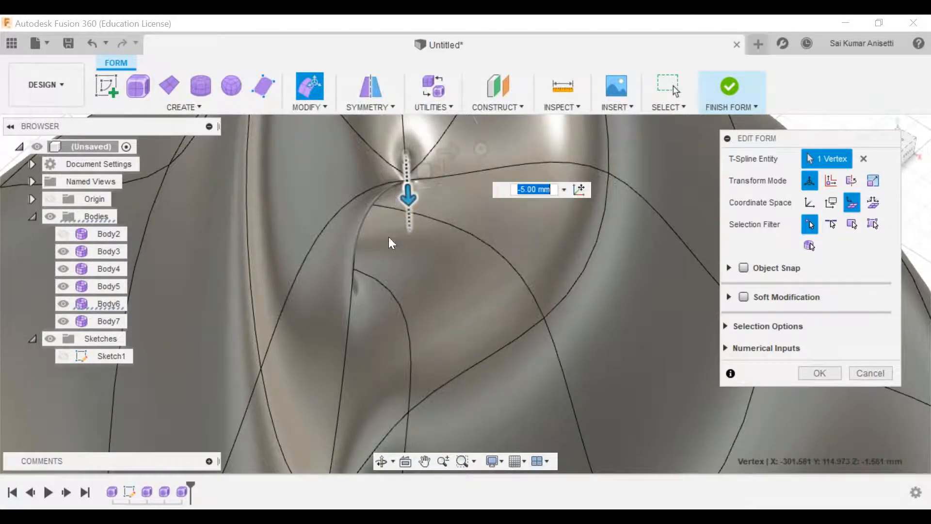
# Pull the crease vertex well out past the sphere body's side and apply the form edit
pyautogui.moveTo(389, 237); pyautogui.dragTo(374, 309, button='middle')
pyautogui.moveTo(467, 220); pyautogui.dragTo(653, 378)
pyautogui.moveTo(515, 240); pyautogui.dragTo(413, 102, button='middle')
pyautogui.scroll(-5, 477, 262)
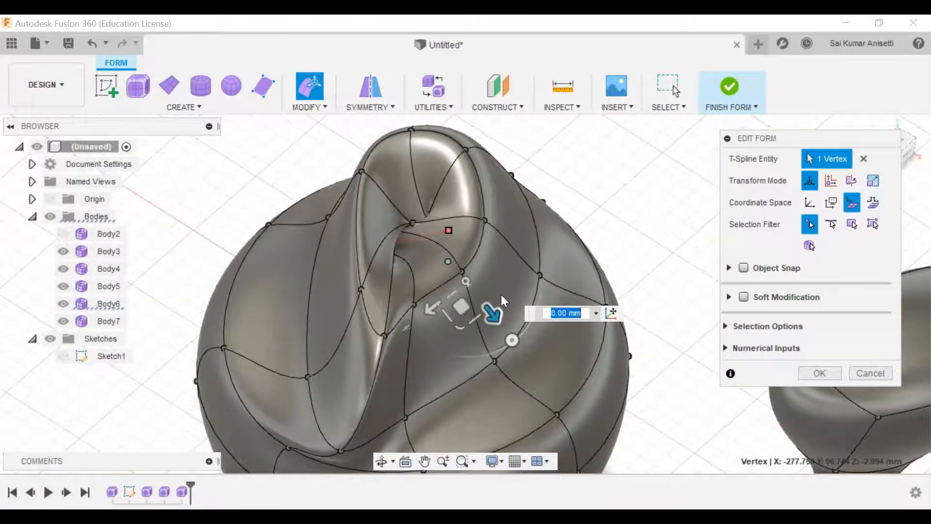
pyautogui.moveTo(492, 312); pyautogui.dragTo(623, 428)
pyautogui.moveTo(574, 312); pyautogui.dragTo(532, 283, button='middle')
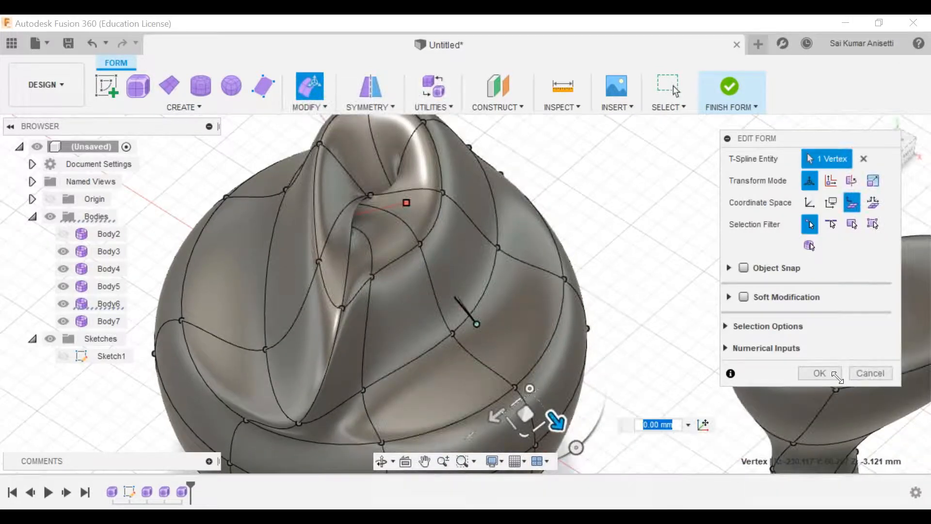
pyautogui.click(820, 372)
# Try to finish the form, then return to form editing and dismiss the conversion error report
pyautogui.keyDown('shift'); pyautogui.moveTo(680, 353); pyautogui.dragTo(643, 325, button='middle'); pyautogui.keyUp('shift')
pyautogui.scroll(-3, 644, 325)
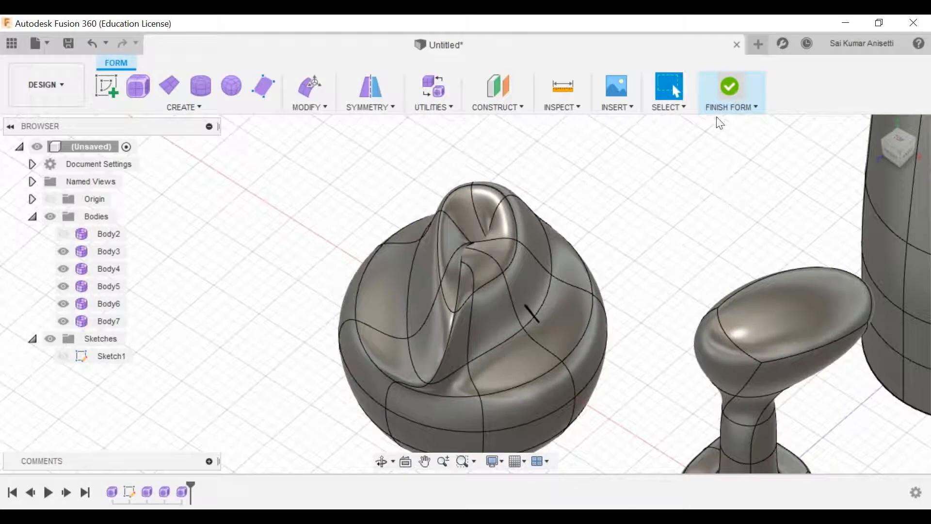
pyautogui.click(727, 87)
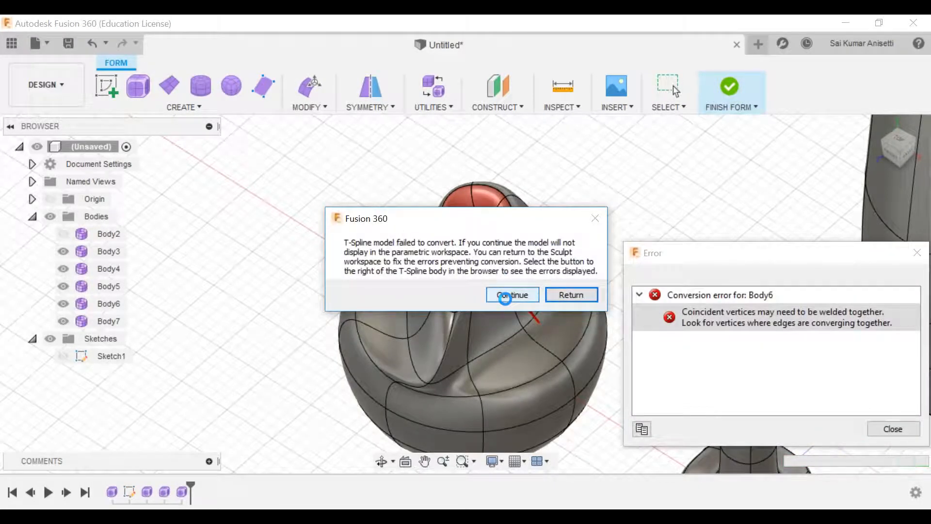
pyautogui.moveTo(470, 222); pyautogui.dragTo(295, 219)
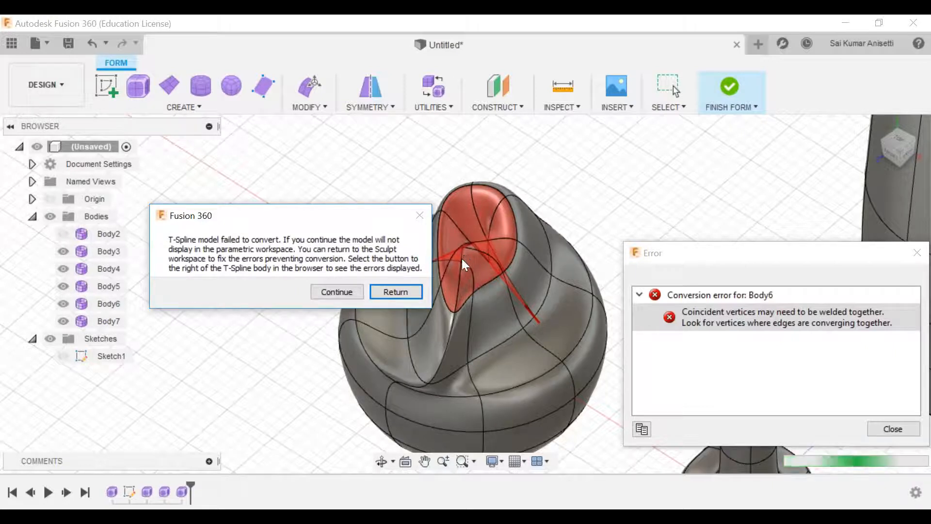
pyautogui.click(396, 292)
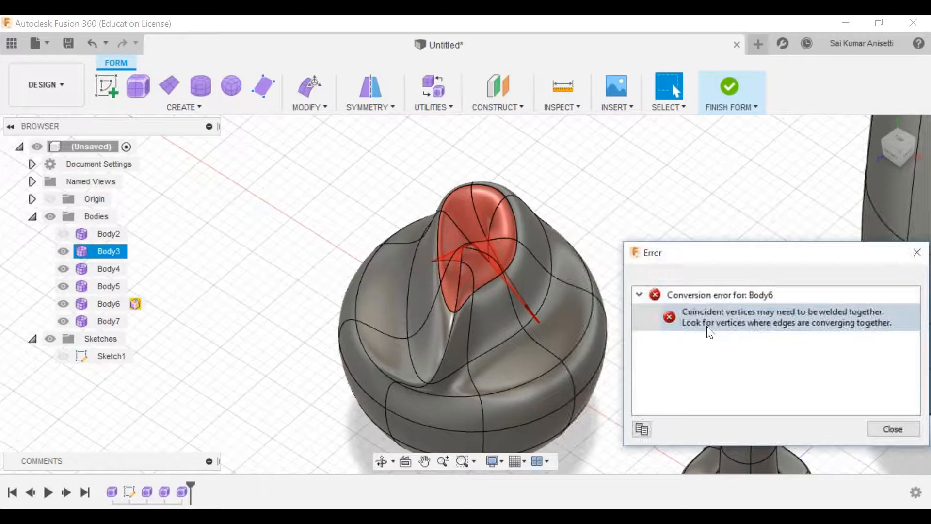
pyautogui.click(872, 427)
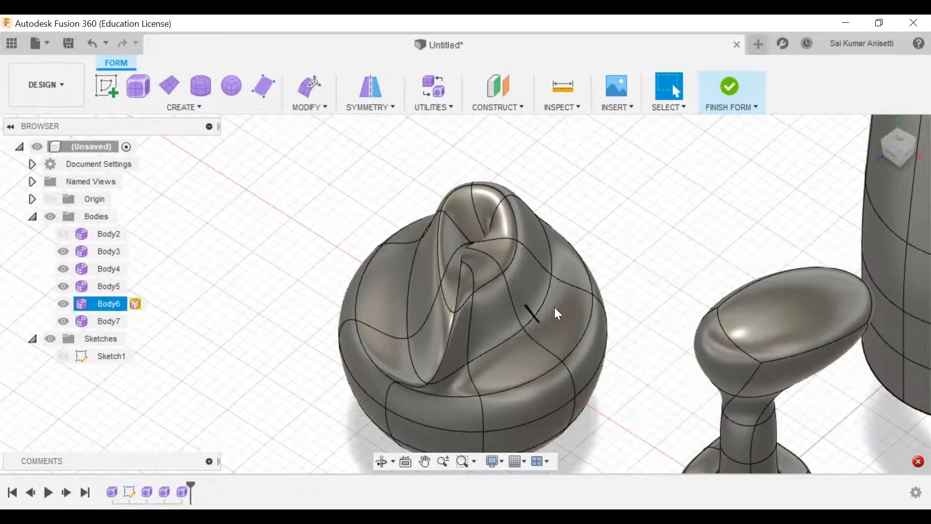
# Undo the recent vertex edits on the sphere body and finish the form
pyautogui.hotkey('ctrl', 'z')
pyautogui.hotkey('ctrl', 'z')
pyautogui.hotkey('ctrl', 'z')
pyautogui.hotkey('ctrl', 'z')
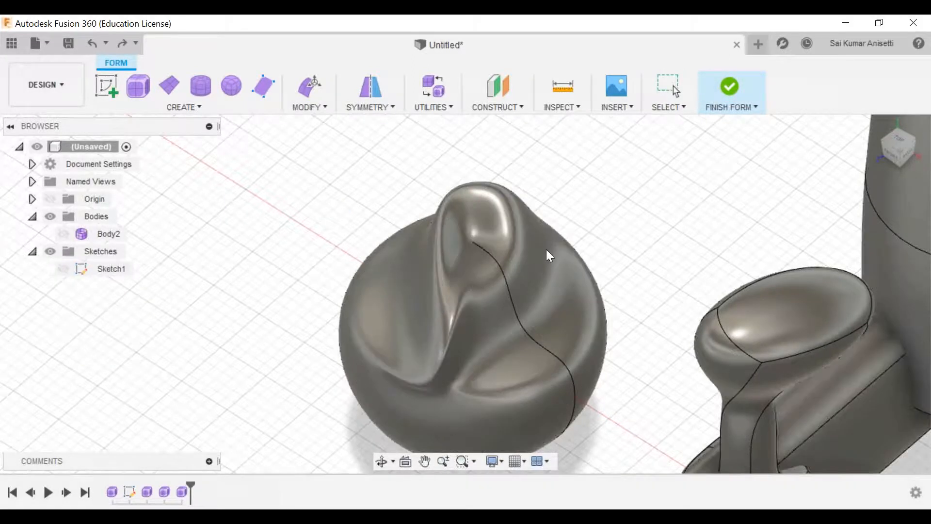
pyautogui.moveTo(538, 292); pyautogui.dragTo(454, 268, button='middle')
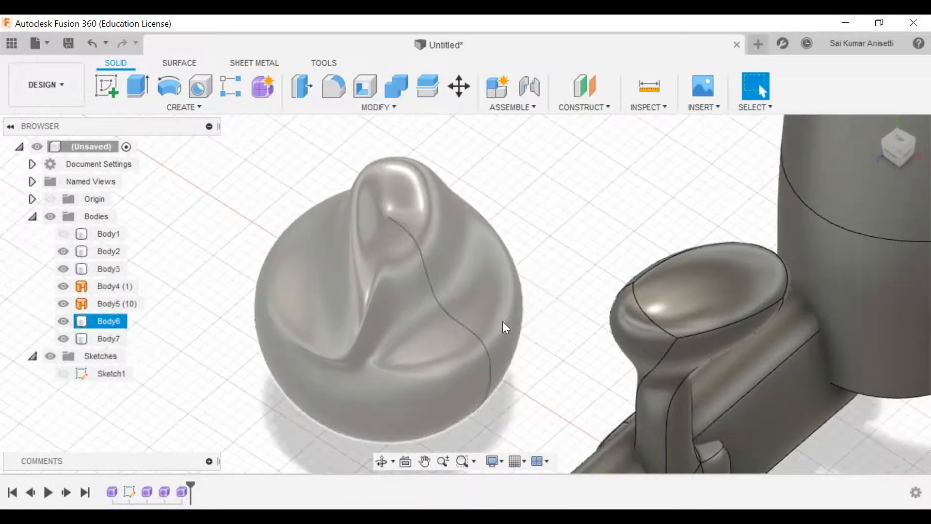
# Examine the converted bodies from below, switching Body4 and Body5 off and on to identify the surface bodies
pyautogui.keyDown('shift'); pyautogui.moveTo(538, 315); pyautogui.dragTo(588, 167, button='middle'); pyautogui.keyUp('shift')
pyautogui.scroll(-4, 620, 325)
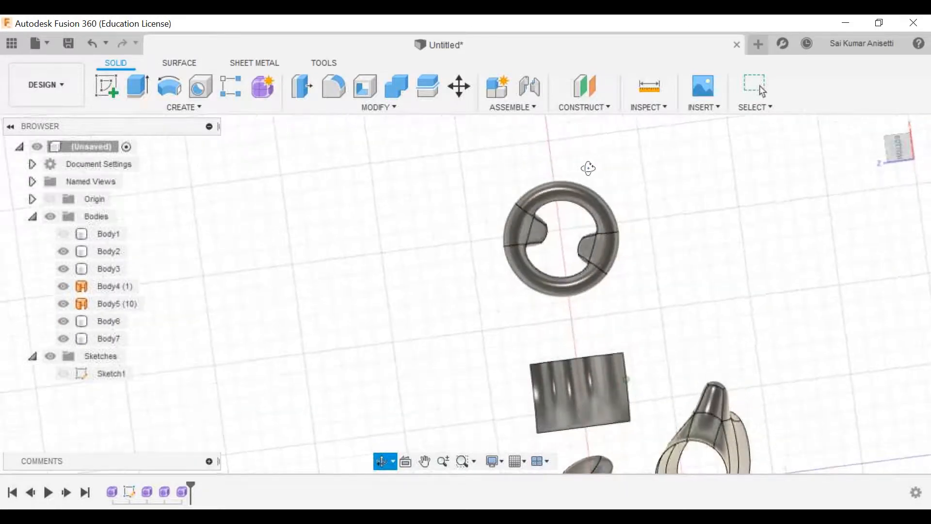
pyautogui.moveTo(514, 267); pyautogui.dragTo(492, 334, button='middle')
pyautogui.keyDown('shift'); pyautogui.moveTo(575, 339); pyautogui.dragTo(620, 285, button='middle'); pyautogui.keyUp('shift')
pyautogui.scroll(-3, 506, 323)
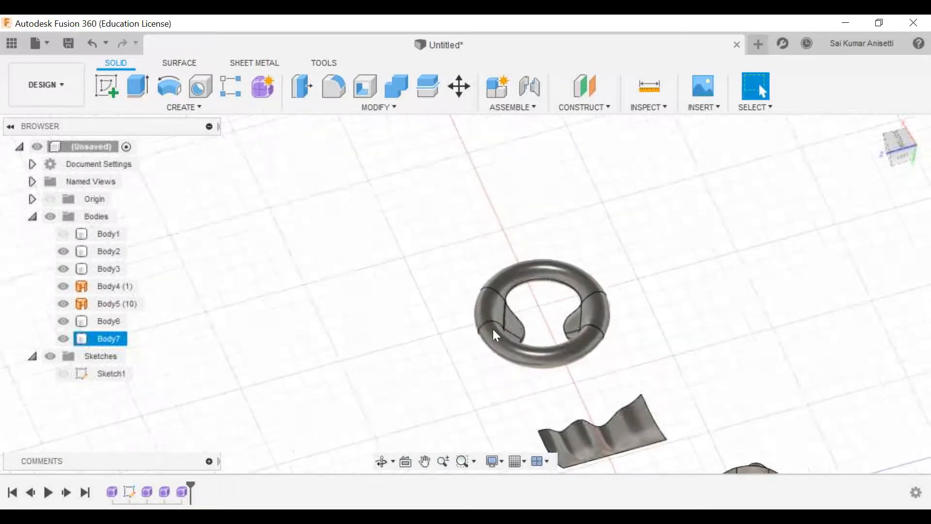
pyautogui.moveTo(466, 319); pyautogui.dragTo(347, 185, button='middle')
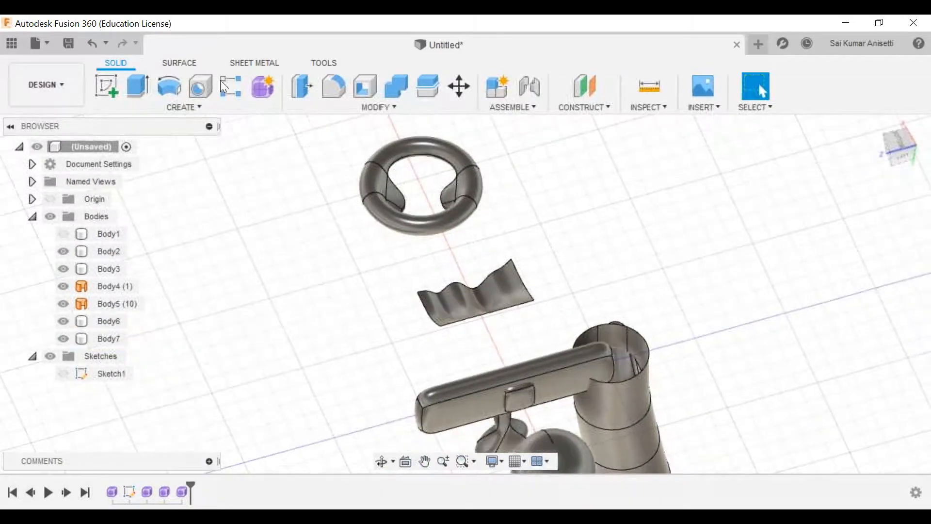
pyautogui.click(63, 286)
pyautogui.click(63, 304)
pyautogui.click(63, 286)
pyautogui.click(63, 303)
pyautogui.scroll(3, 482, 302)
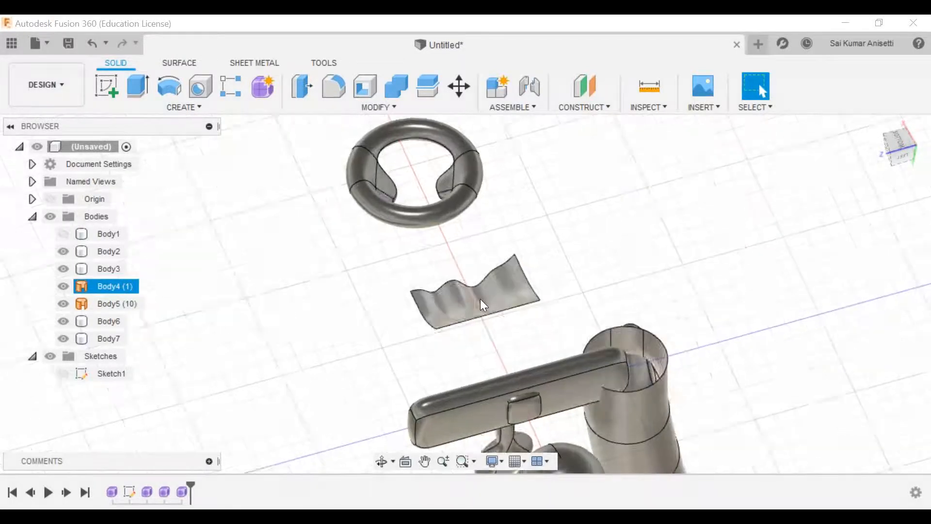
pyautogui.moveTo(441, 307)
pyautogui.keyDown('shift'); pyautogui.mouseDown(button='middle')
pyautogui.moveTo(556, 293)
pyautogui.moveTo(449, 250)
pyautogui.mouseUp(button='middle'); pyautogui.keyUp('shift')
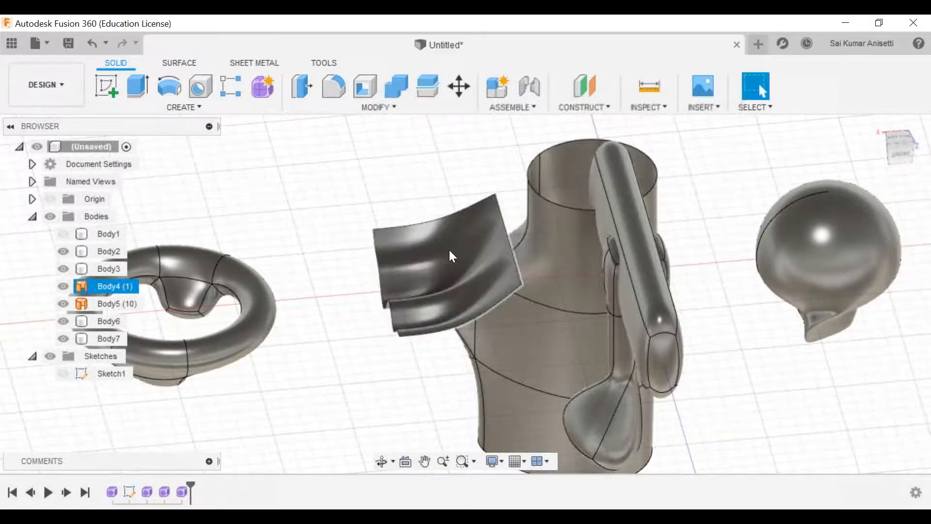
# Review the available solid creation commands and examine the thin rippled surface and neighbouring bodies from several sides
pyautogui.click(181, 108)
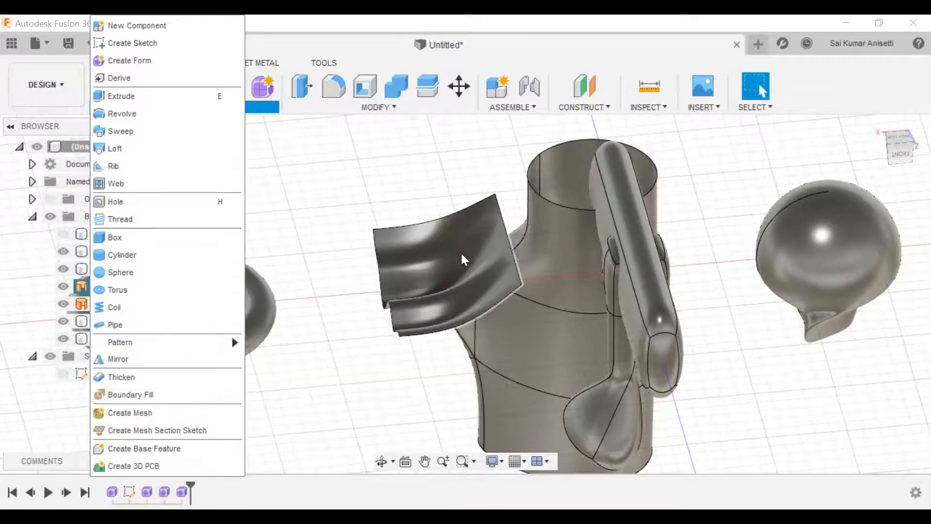
pyautogui.click(412, 246)
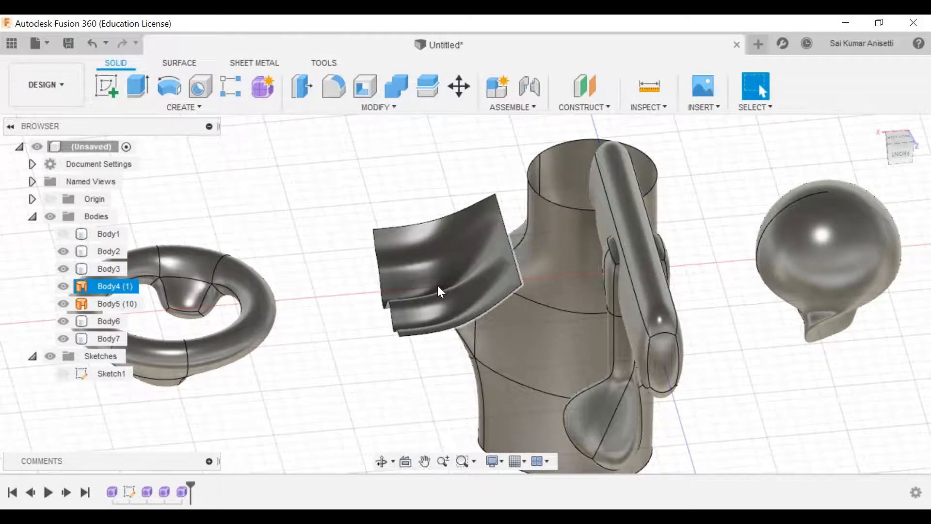
pyautogui.keyDown('shift'); pyautogui.moveTo(436, 281); pyautogui.dragTo(415, 270, button='middle'); pyautogui.keyUp('shift')
pyautogui.keyDown('shift'); pyautogui.moveTo(450, 323); pyautogui.dragTo(420, 223, button='middle'); pyautogui.keyUp('shift')
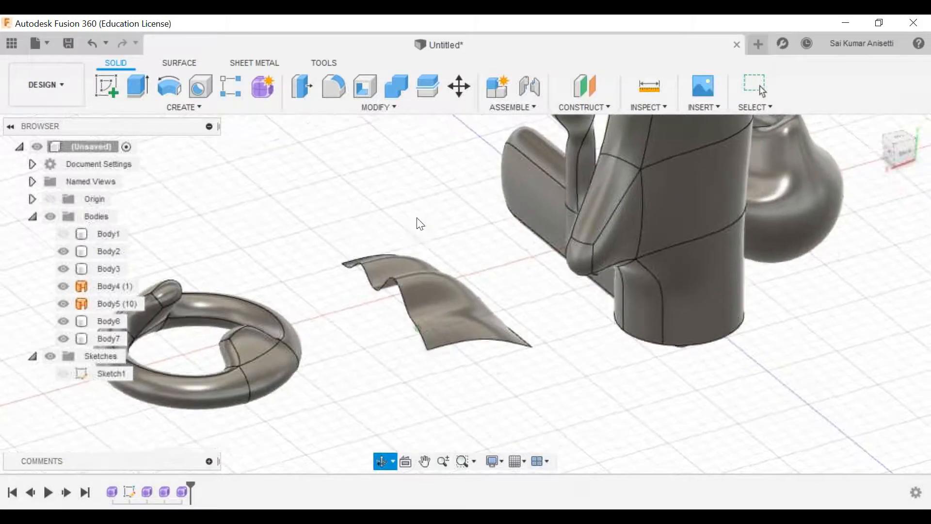
pyautogui.moveTo(418, 274); pyautogui.dragTo(408, 299, button='middle')
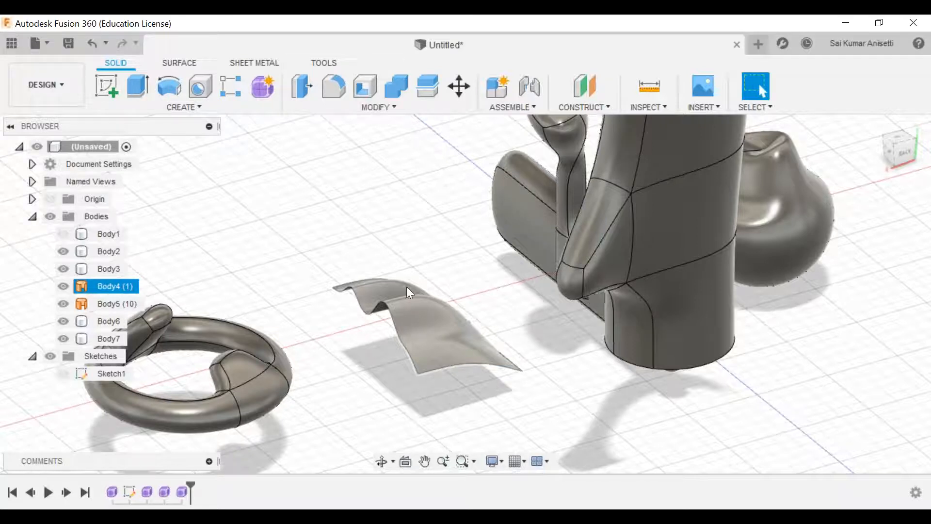
pyautogui.keyDown('shift'); pyautogui.moveTo(455, 338); pyautogui.dragTo(415, 266, button='middle'); pyautogui.keyUp('shift')
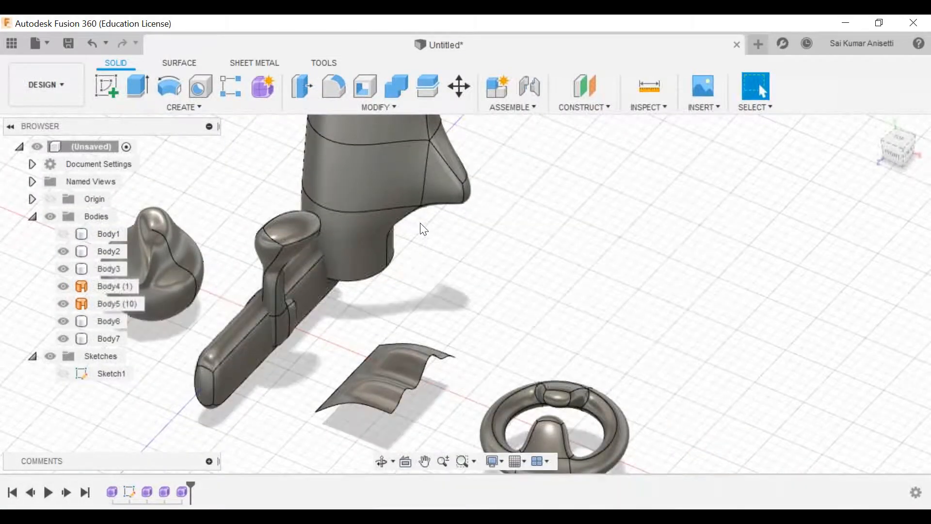
pyautogui.moveTo(422, 228); pyautogui.dragTo(482, 247, button='middle')
pyautogui.moveTo(499, 281)
pyautogui.keyDown('shift'); pyautogui.mouseDown(button='middle')
pyautogui.moveTo(407, 243)
pyautogui.moveTo(499, 260)
pyautogui.moveTo(453, 272)
pyautogui.moveTo(499, 276)
pyautogui.mouseUp(button='middle'); pyautogui.keyUp('shift')
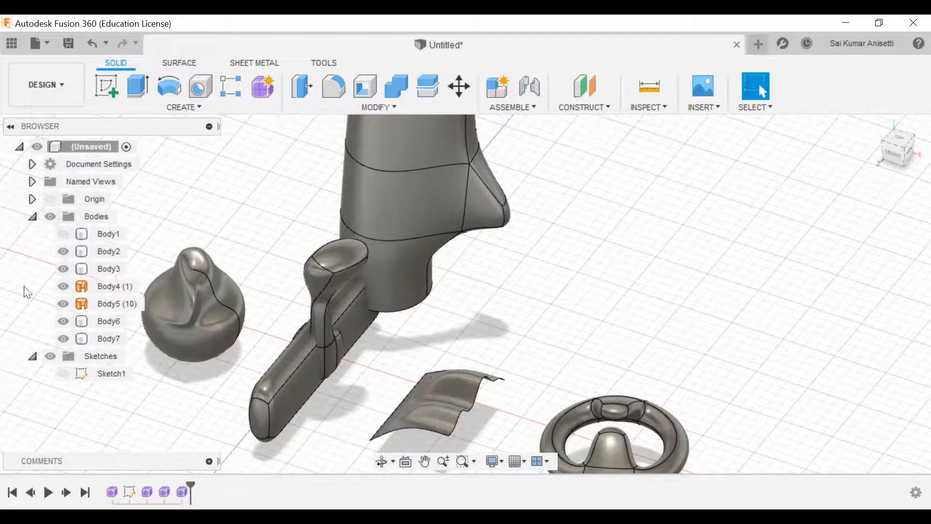
# Hide Body2 through Body7 to clear the canvas
pyautogui.click(64, 252)
pyautogui.click(64, 271)
pyautogui.click(63, 287)
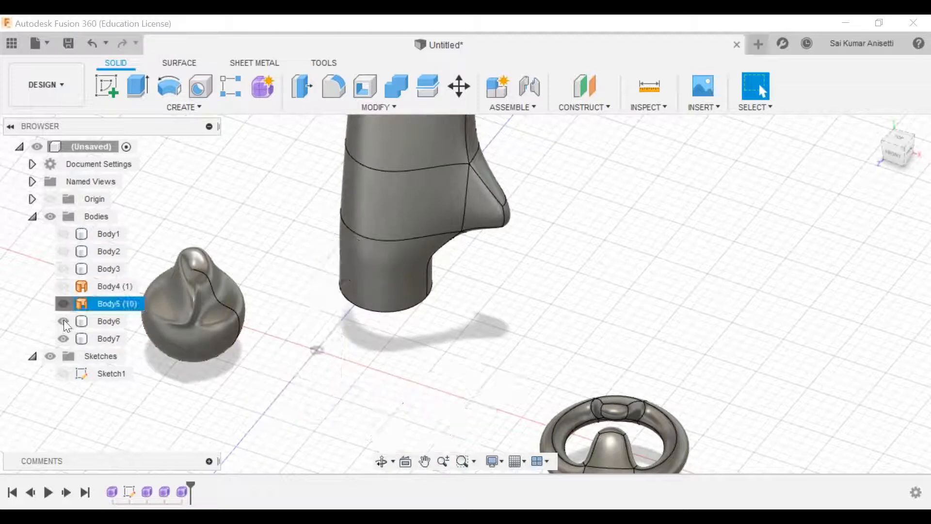
pyautogui.click(63, 304)
pyautogui.click(63, 321)
pyautogui.click(64, 337)
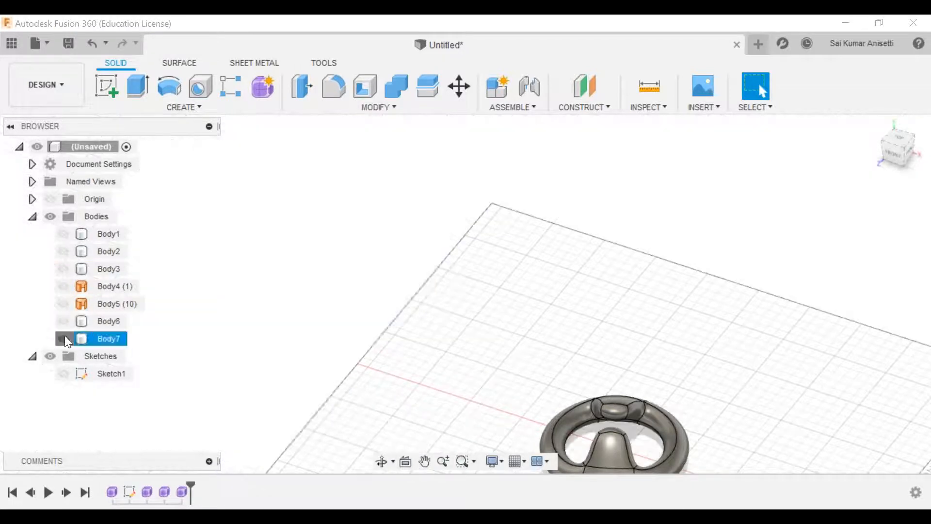
# Create a new form and review its T-spline creation commands
pyautogui.click(263, 87)
pyautogui.click(189, 106)
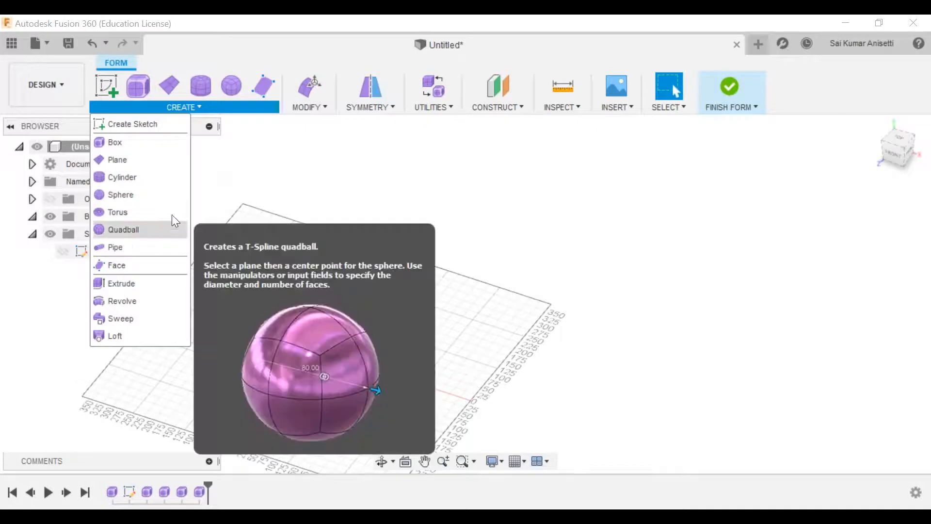
pyautogui.moveTo(502, 291); pyautogui.dragTo(622, 262, button='middle')
pyautogui.scroll(1, 445, 318)
pyautogui.scroll(5, 447, 324)
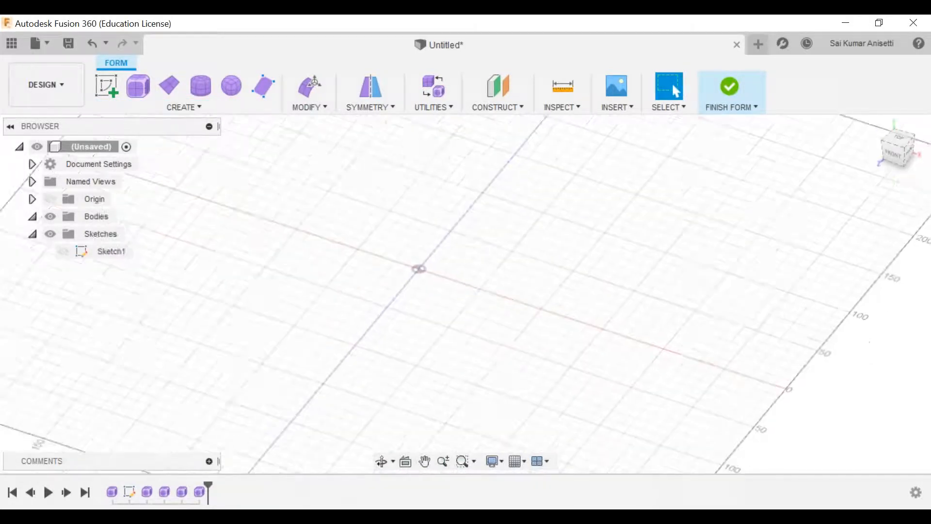
# Start a new sketch on the horizontal origin plane
pyautogui.click(106, 87)
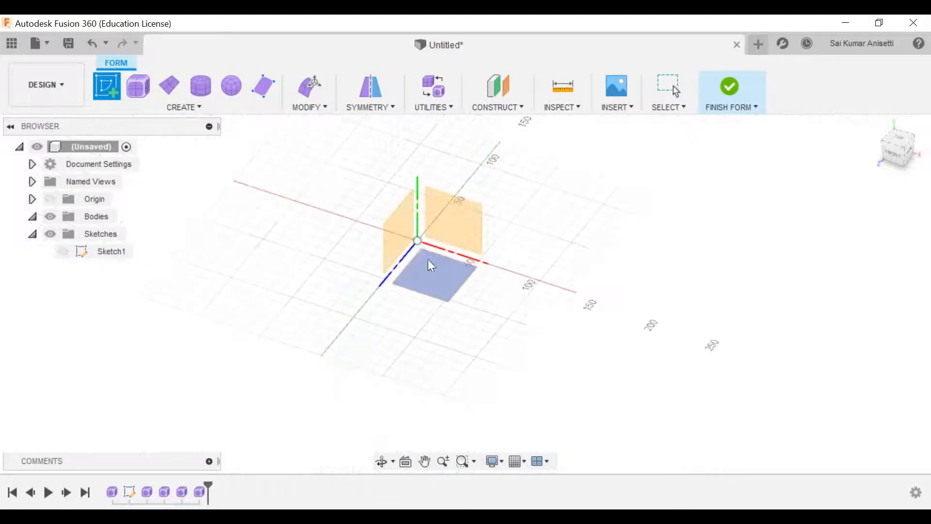
pyautogui.click(506, 107)
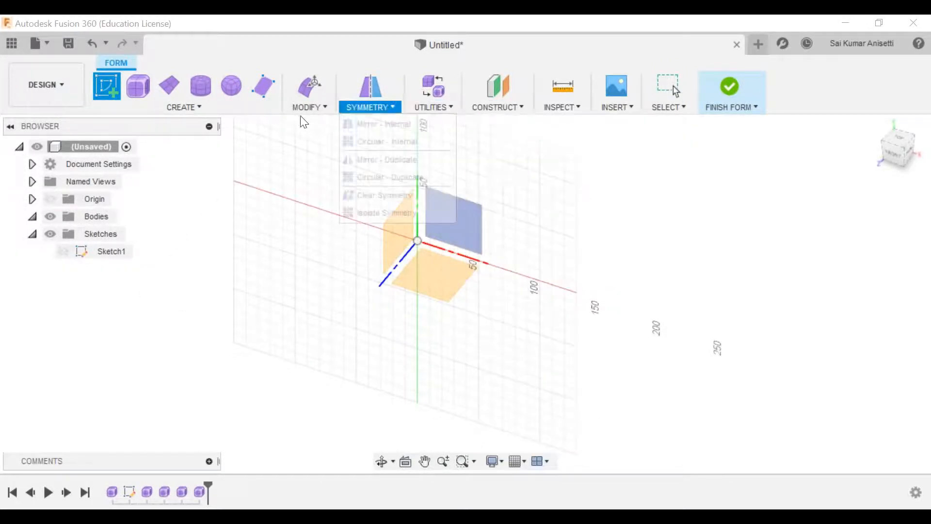
pyautogui.moveTo(337, 110)
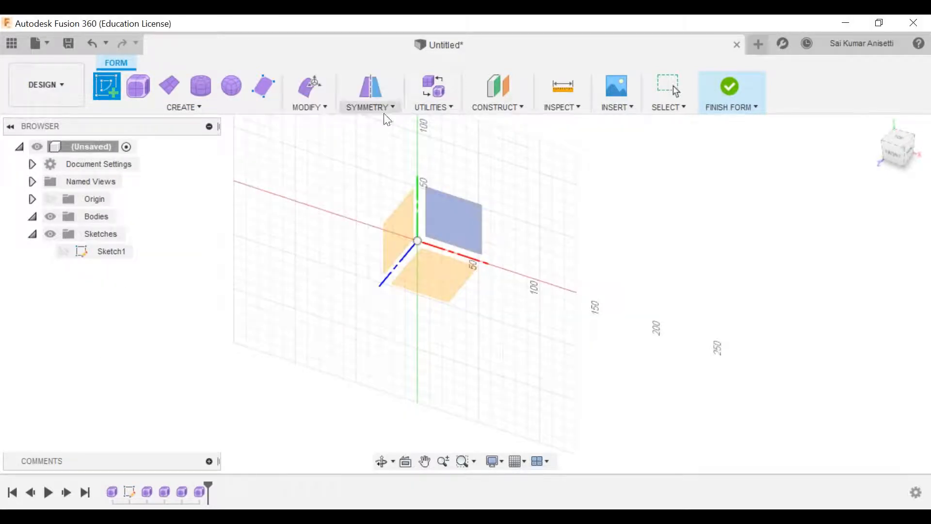
pyautogui.click(420, 106)
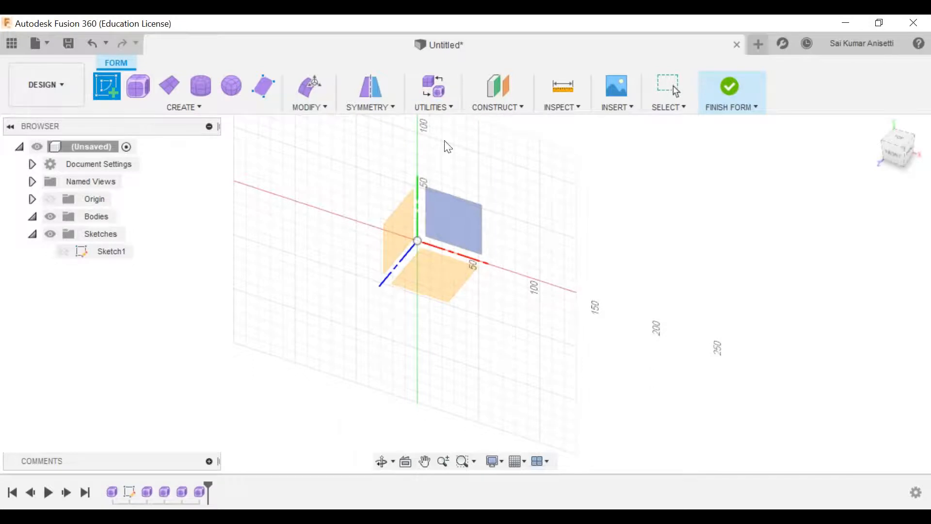
pyautogui.click(112, 91)
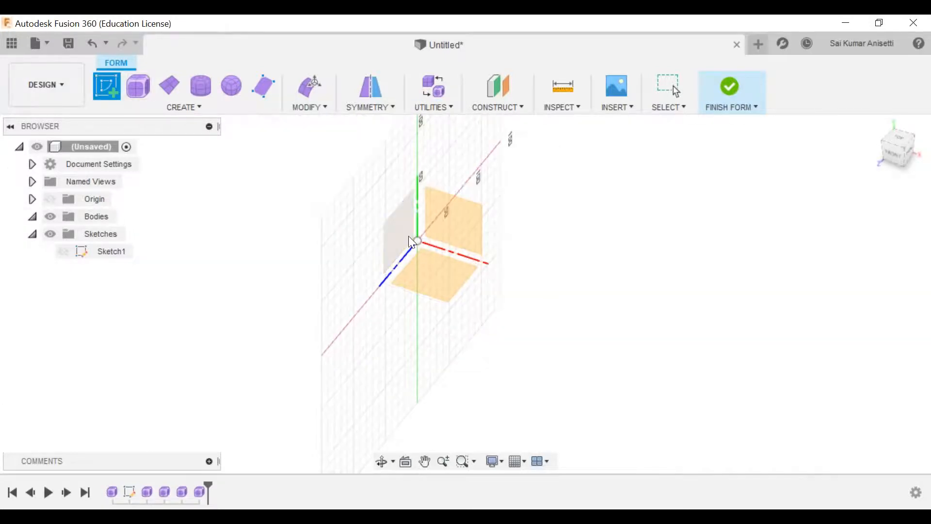
pyautogui.click(438, 277)
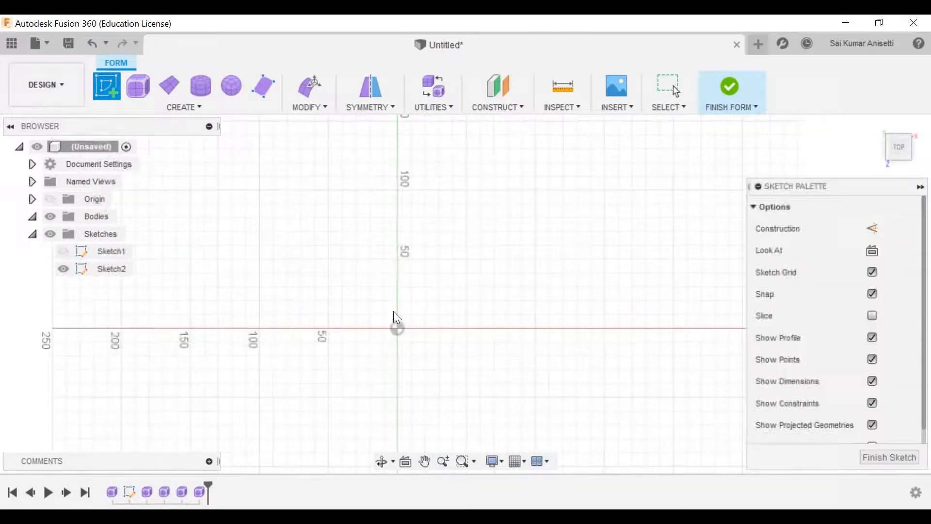
# Sketch an open S-shaped fit-point spline through four points, spanning about 340 mm across the origin, and finish the sketch
pyautogui.click(200, 86)
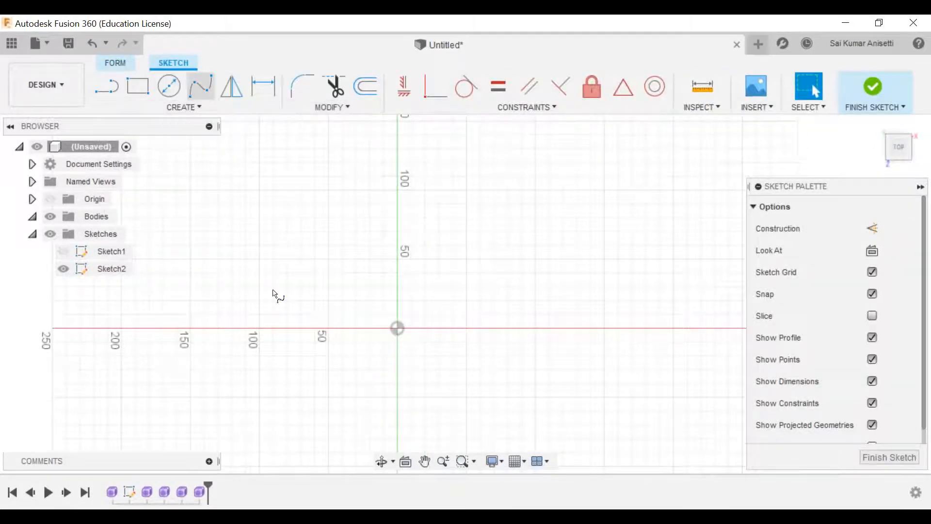
pyautogui.click(232, 411)
pyautogui.click(328, 272)
pyautogui.click(563, 272)
pyautogui.click(697, 168)
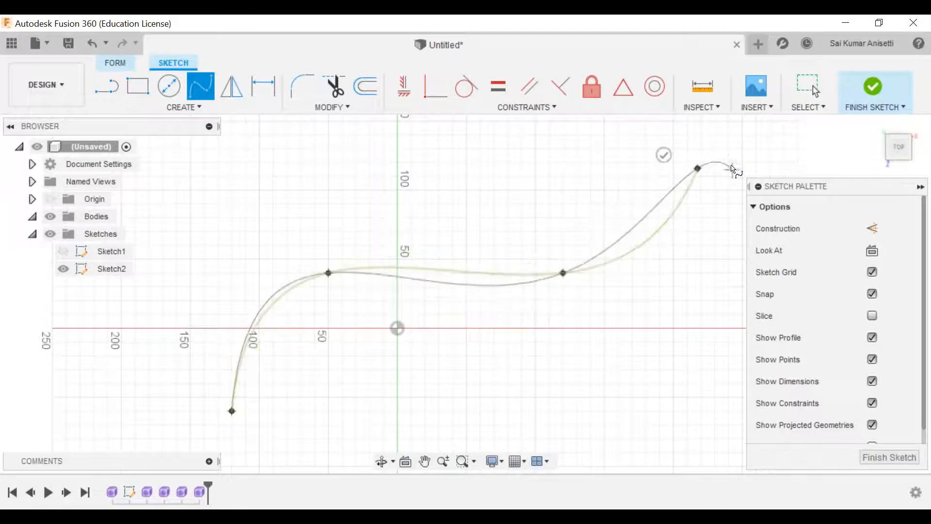
pyautogui.press('Escape')
pyautogui.click(871, 85)
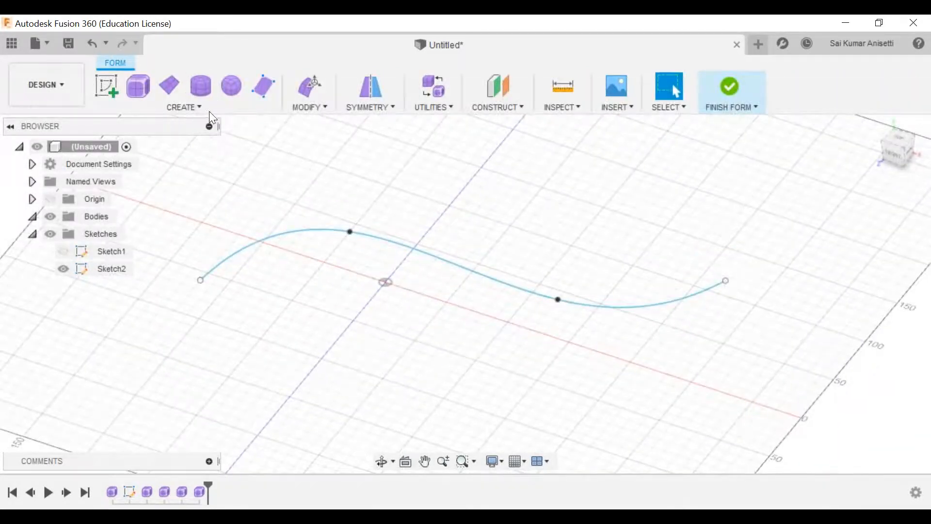
# Start a T-spline Pipe with the S-shaped spline as its path
pyautogui.click(208, 111)
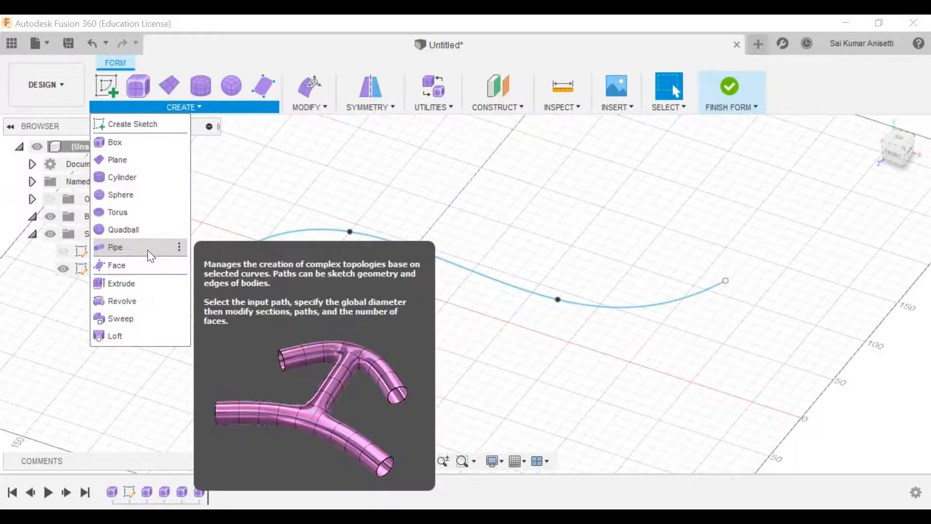
pyautogui.click(147, 248)
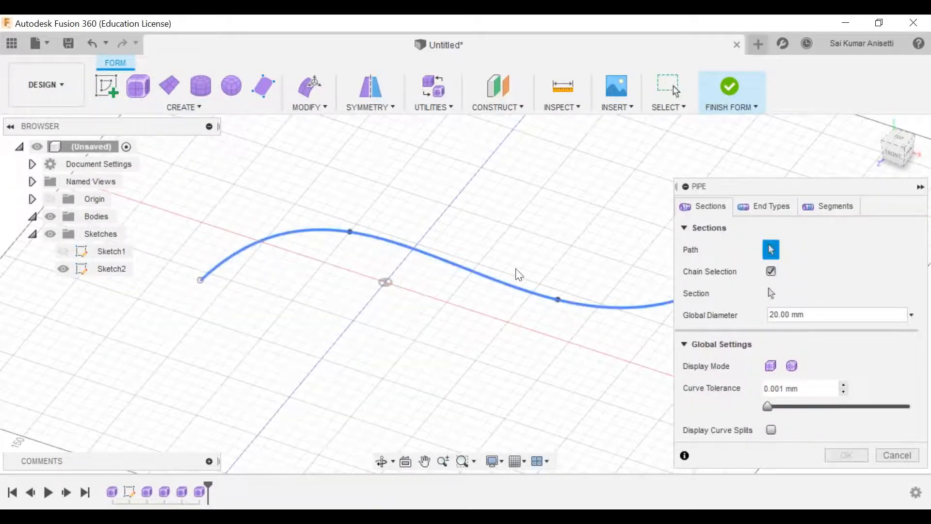
pyautogui.click(518, 273)
pyautogui.moveTo(542, 319); pyautogui.dragTo(379, 227, button='middle')
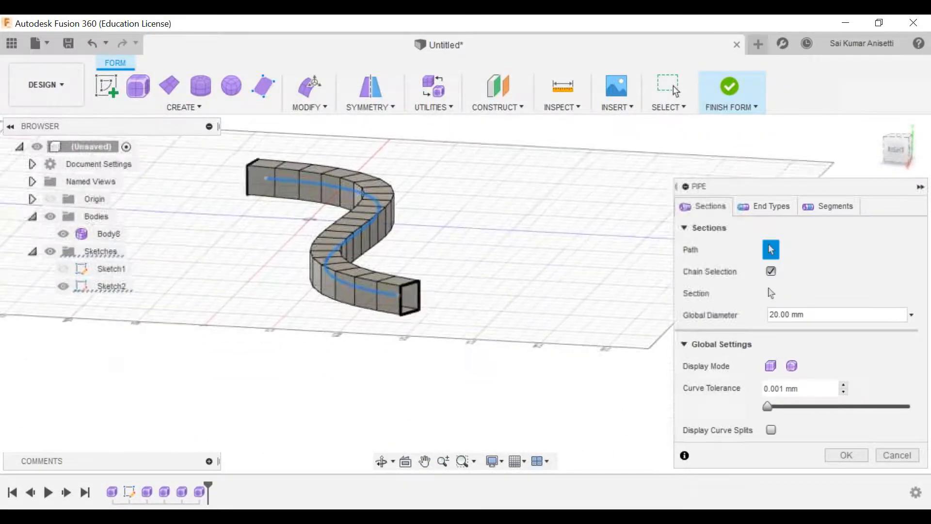
pyautogui.scroll(2, 429, 310)
pyautogui.moveTo(424, 294); pyautogui.dragTo(444, 354, button='middle')
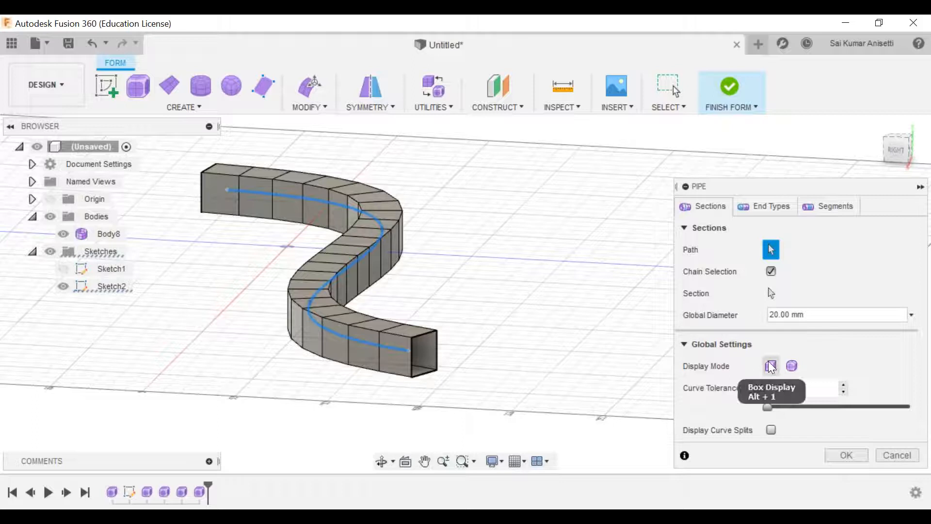
# Compare the pipe in smooth and box display, leaving the display mode on smooth
pyautogui.click(791, 366)
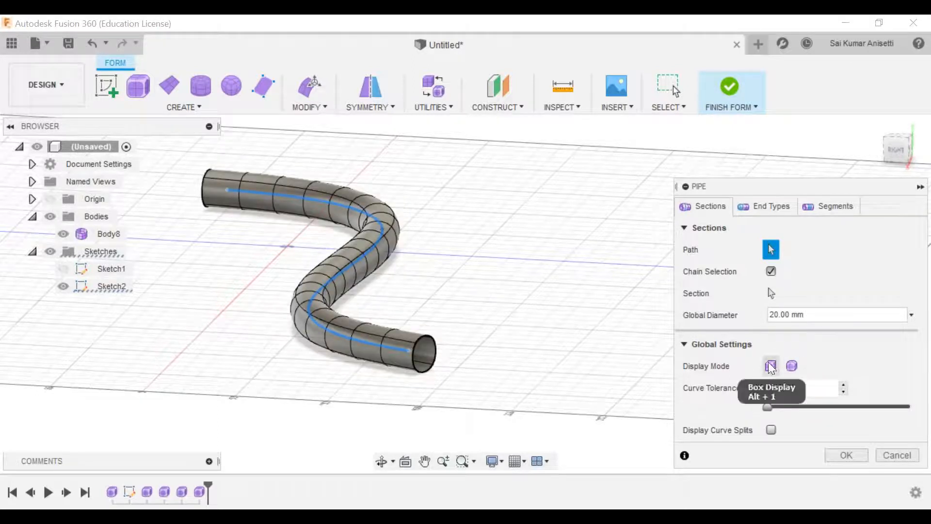
pyautogui.click(770, 365)
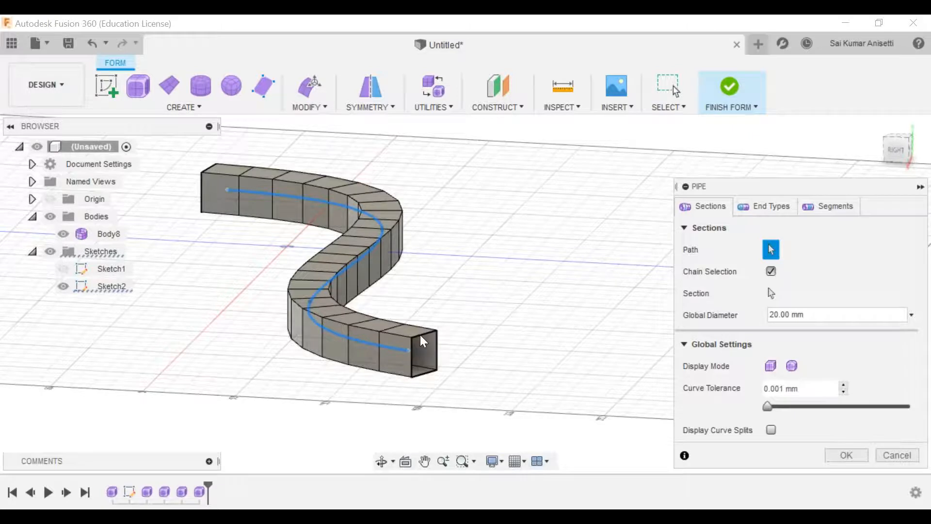
pyautogui.scroll(2, 420, 333)
pyautogui.scroll(-1, 420, 333)
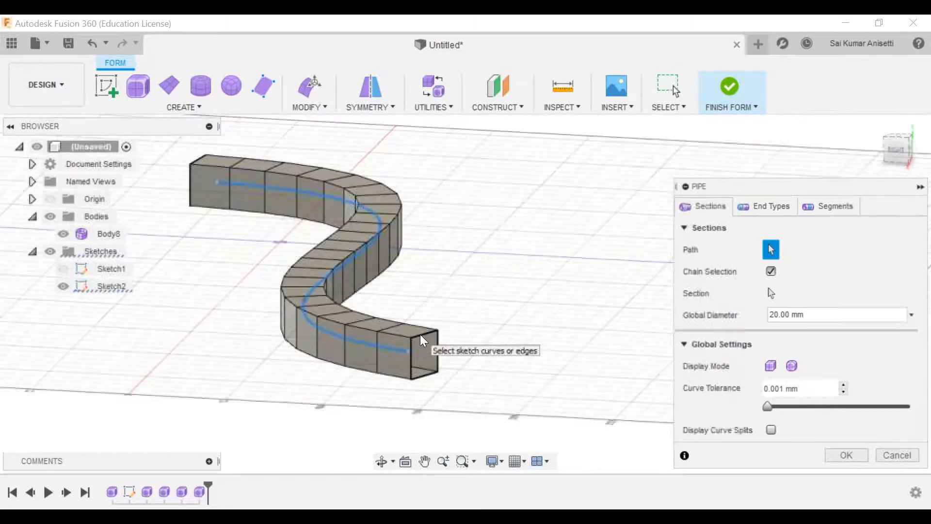
pyautogui.click(791, 366)
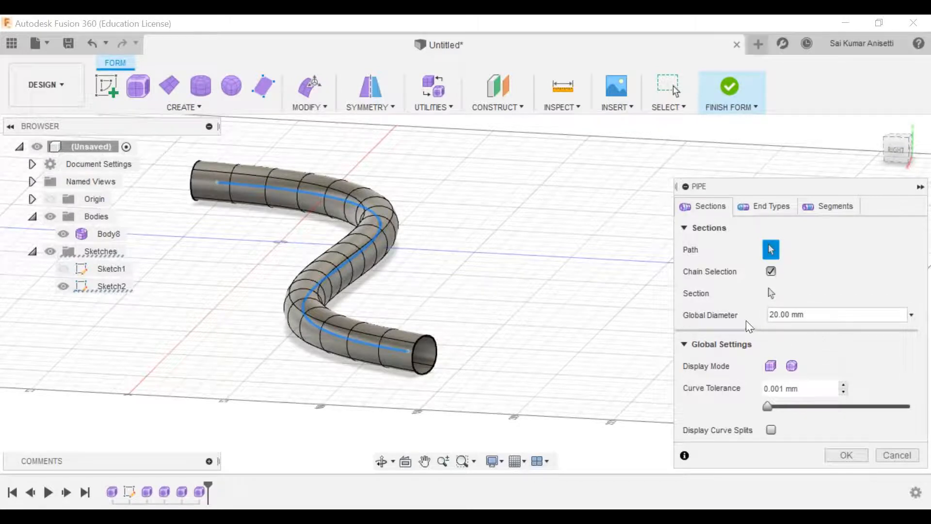
# Set the pipe's global diameter to 30 mm
pyautogui.moveTo(844, 312); pyautogui.dragTo(734, 314)
pyautogui.write('30')
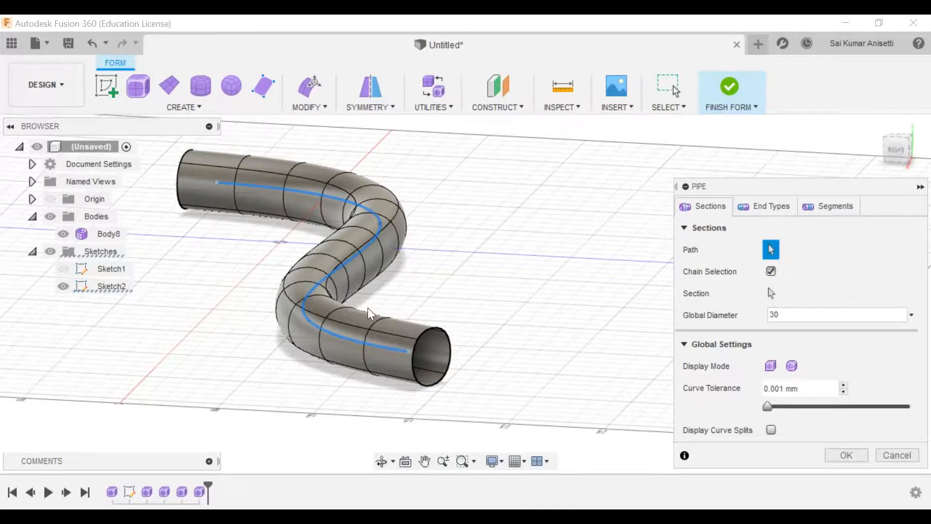
pyautogui.keyDown('shift'); pyautogui.moveTo(367, 307); pyautogui.dragTo(751, 309, button='middle'); pyautogui.keyUp('shift')
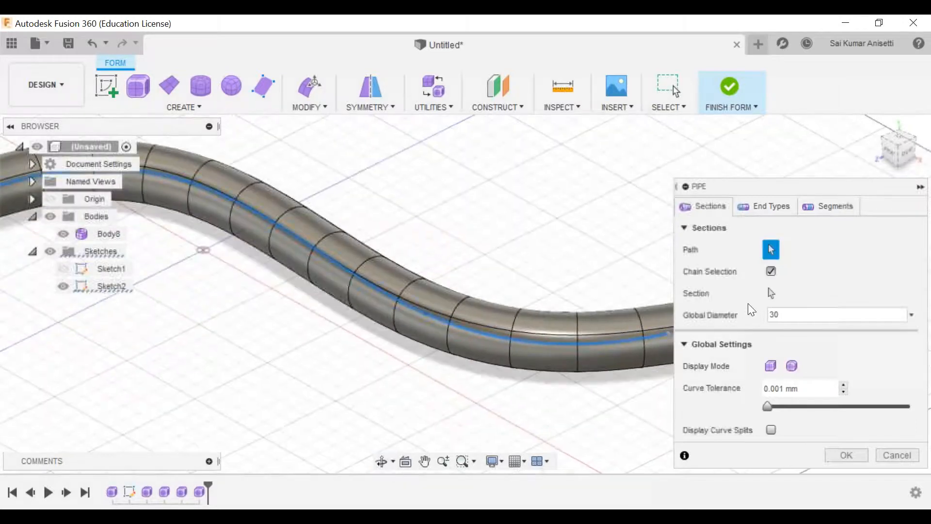
# Add four sections to the pipe, spaced back along the path from its lower bend towards the middle
pyautogui.click(770, 293)
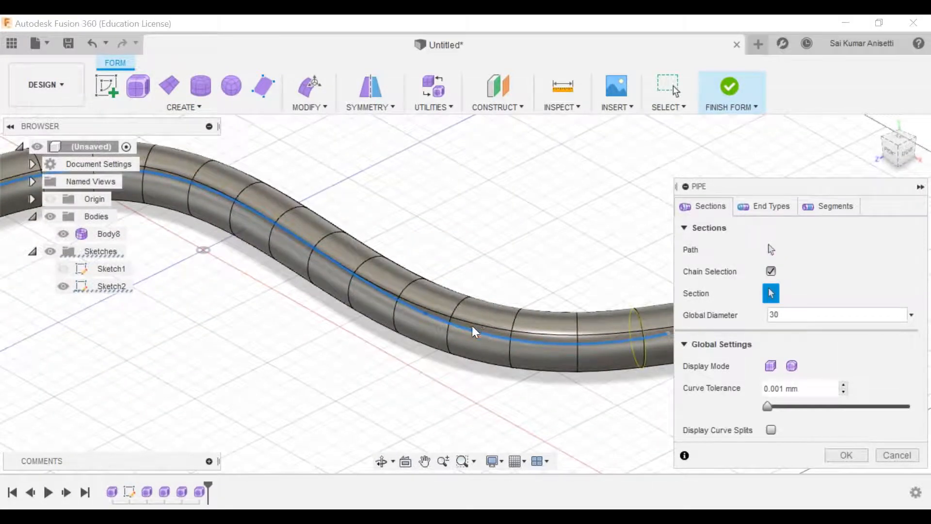
pyautogui.scroll(-3, 408, 319)
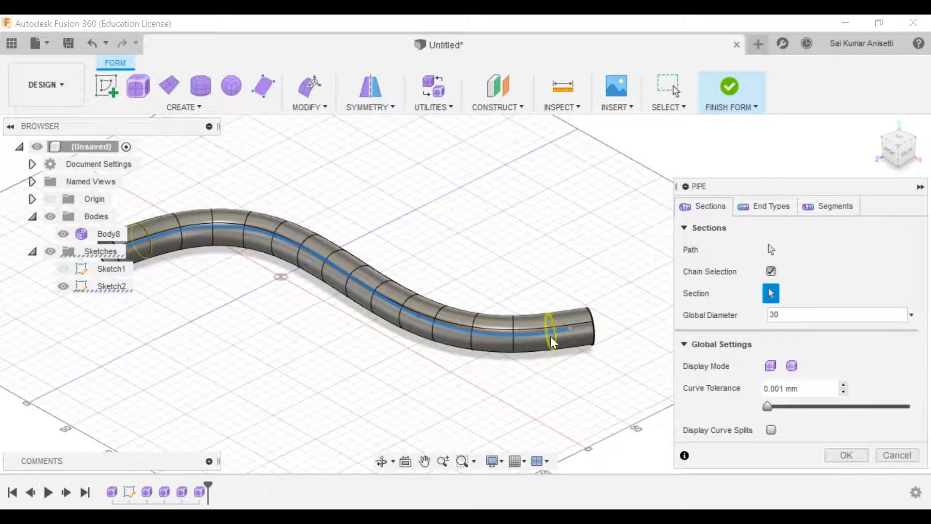
pyautogui.scroll(3, 469, 333)
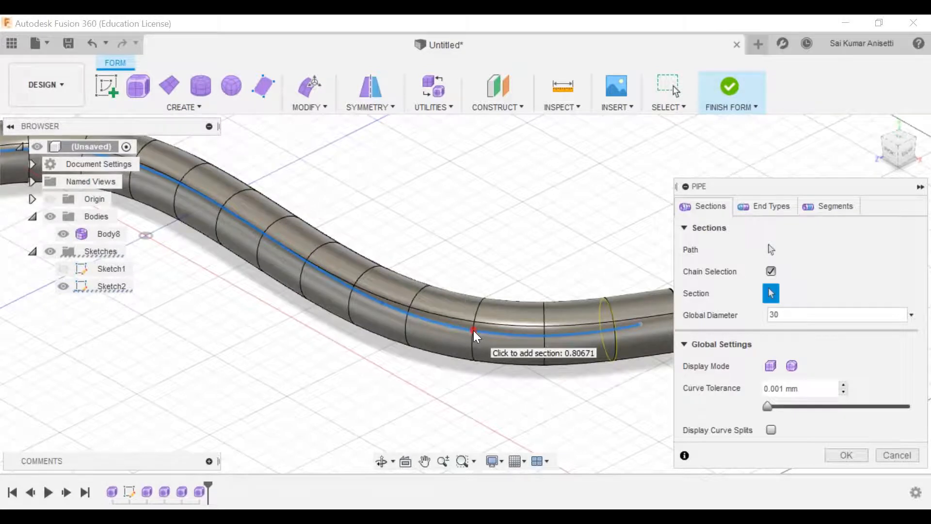
pyautogui.click(474, 331)
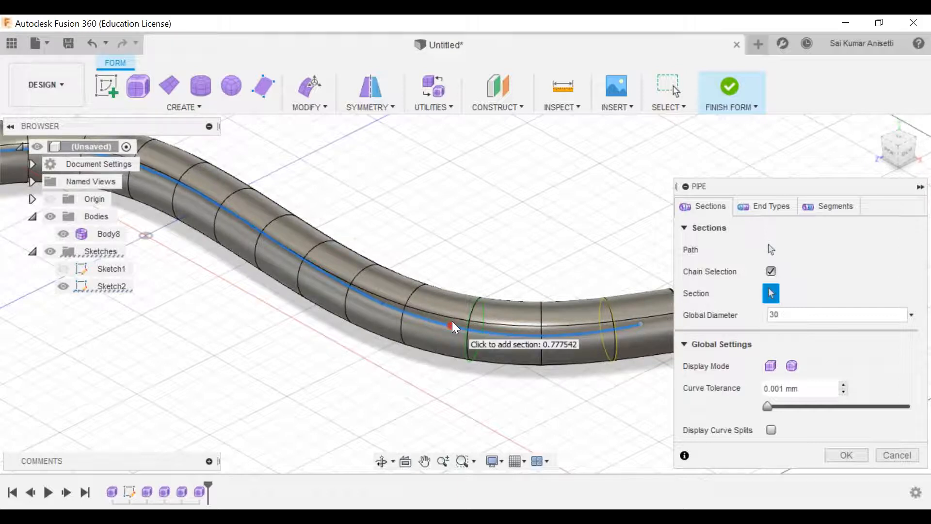
pyautogui.click(452, 321)
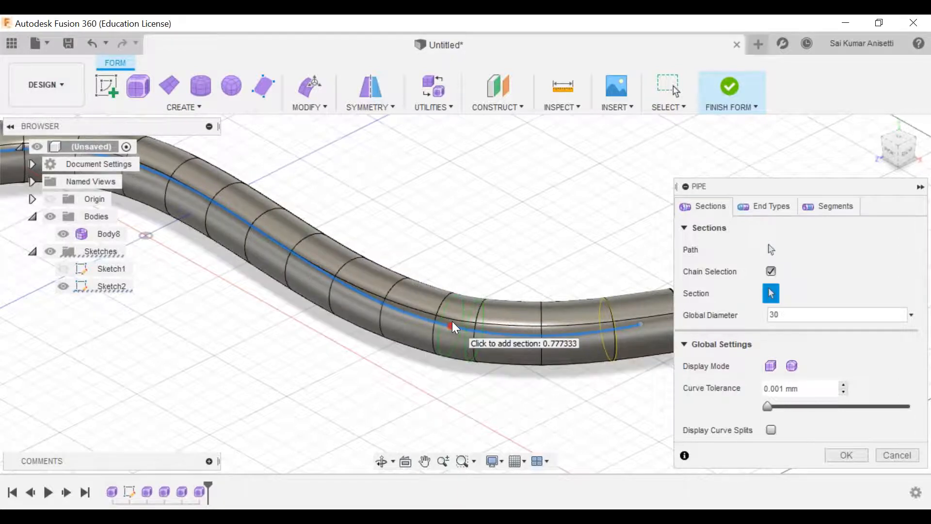
pyautogui.click(395, 310)
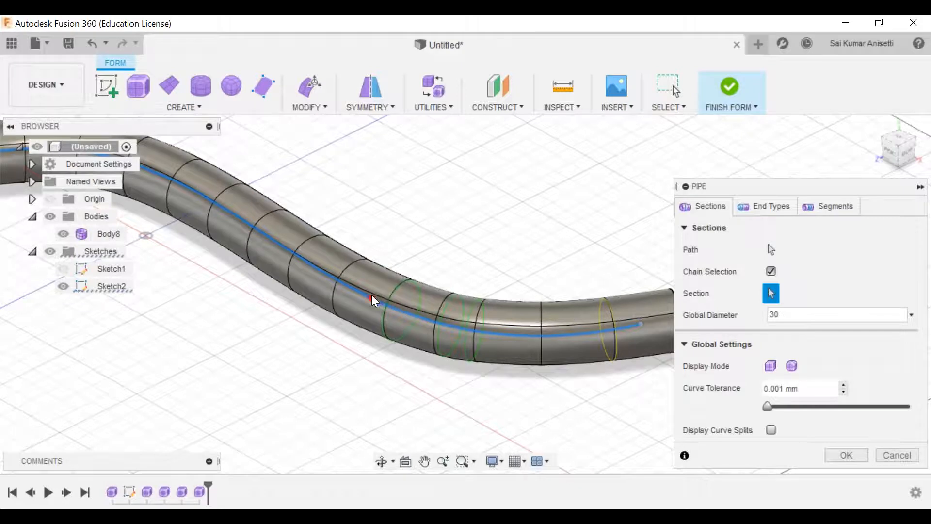
pyautogui.click(365, 292)
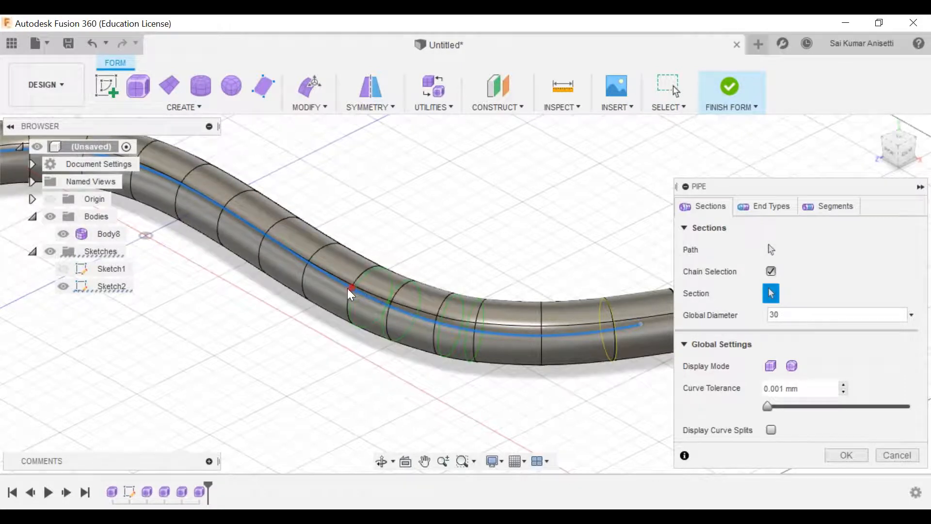
# Add three more pipe sections, one between the existing ones and two at the lower bend near the path's end
pyautogui.click(425, 321)
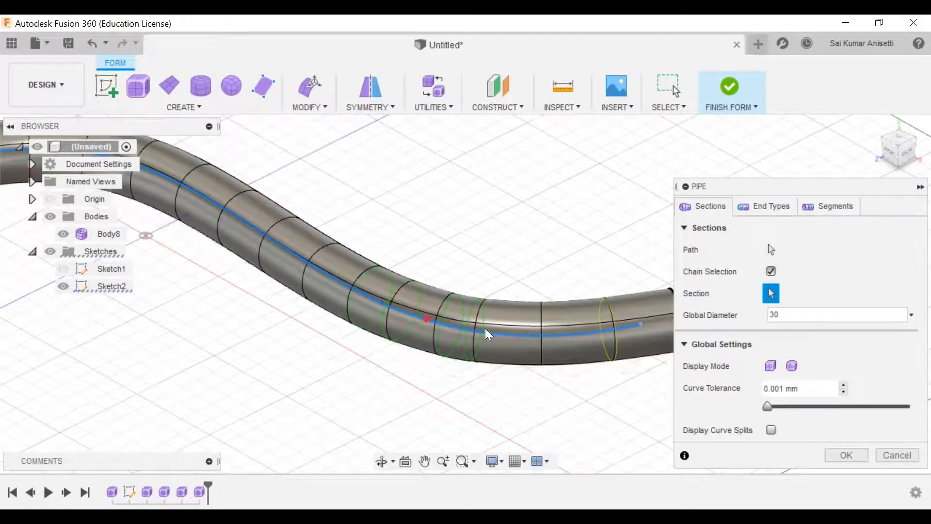
pyautogui.click(528, 333)
pyautogui.click(548, 334)
pyautogui.scroll(-5, 478, 340)
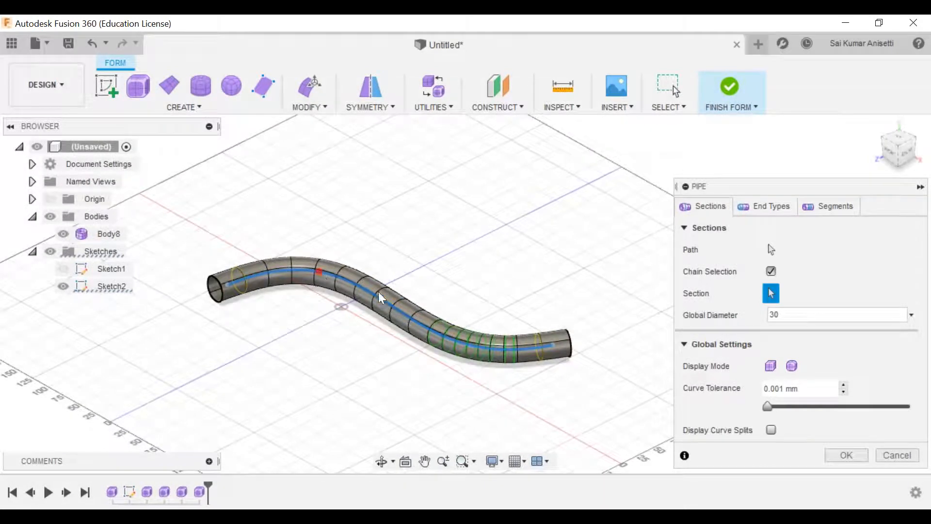
pyautogui.scroll(5, 474, 348)
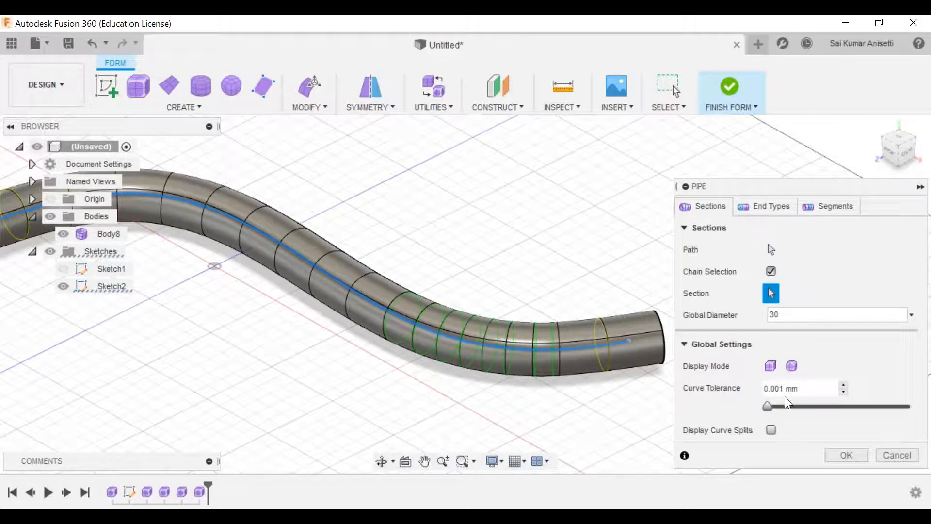
pyautogui.scroll(2, 573, 366)
pyautogui.scroll(4, 582, 371)
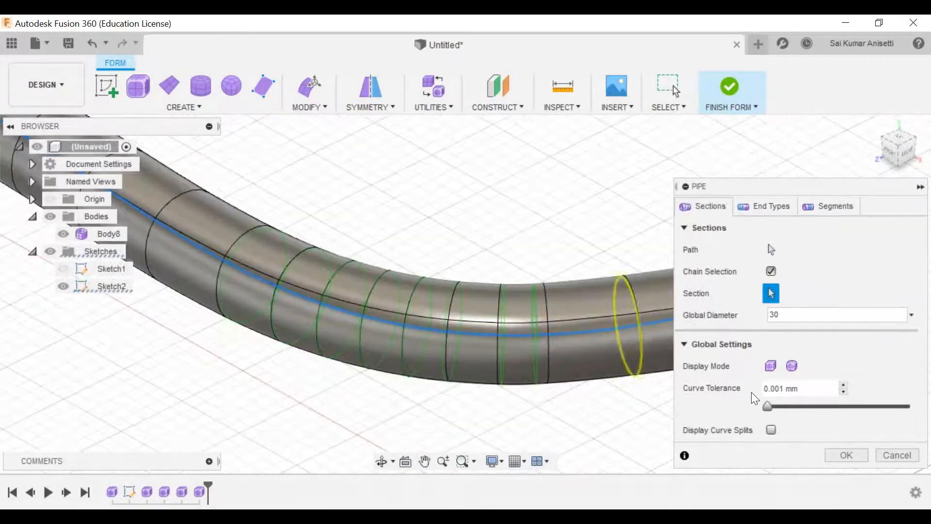
pyautogui.moveTo(550, 339); pyautogui.dragTo(492, 365, button='middle')
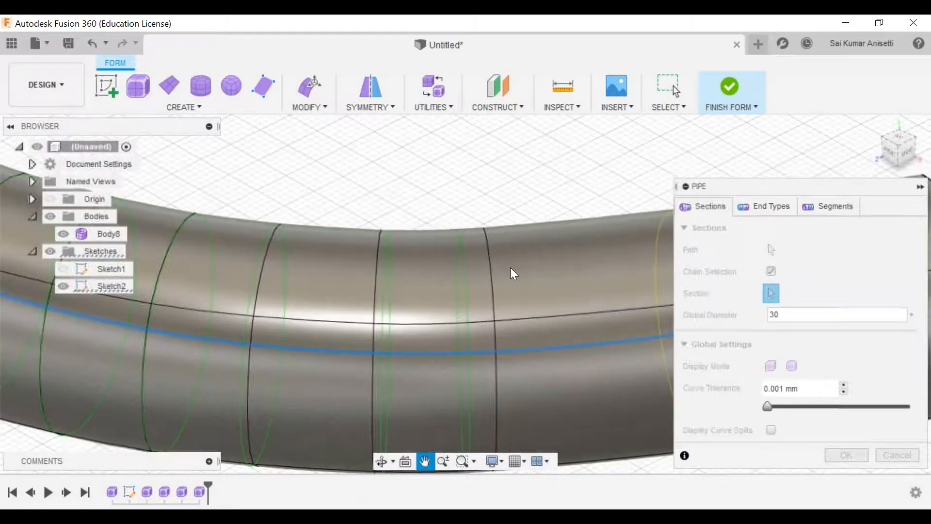
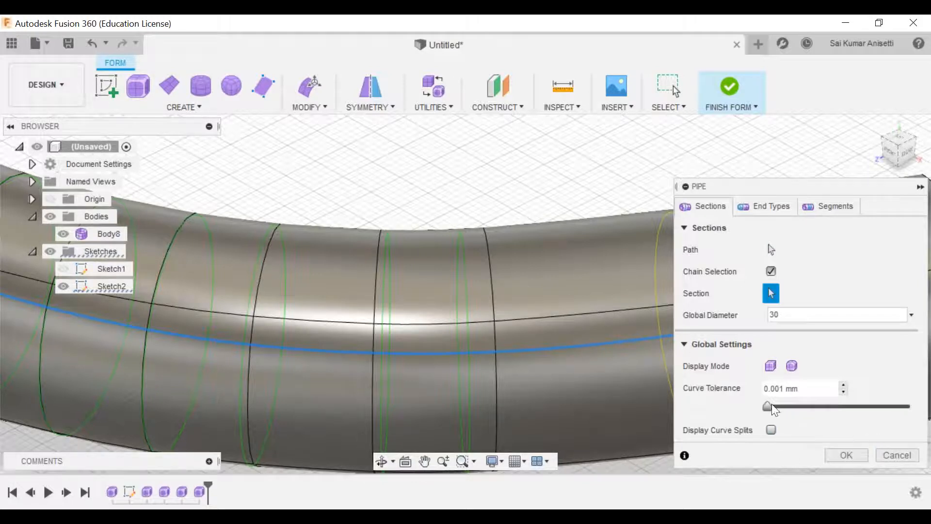
# Set the pipe's end type to Square and inspect the capped end up close
pyautogui.click(754, 208)
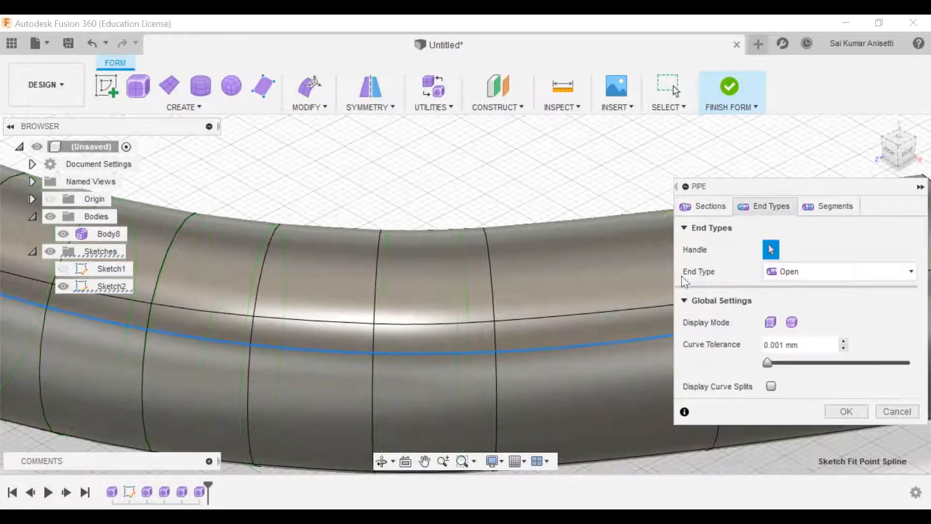
pyautogui.scroll(-5, 569, 320)
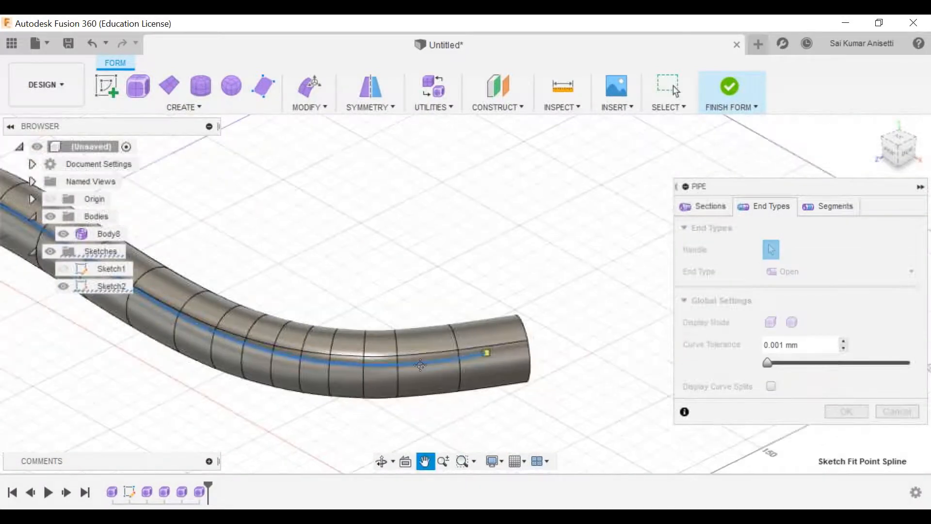
pyautogui.keyDown('shift'); pyautogui.moveTo(533, 346); pyautogui.dragTo(510, 339, button='middle'); pyautogui.keyUp('shift')
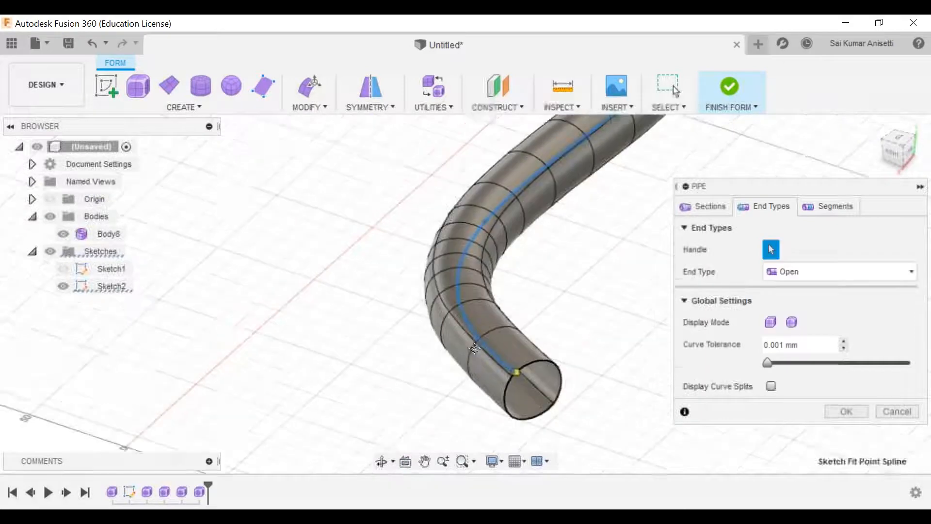
pyautogui.click(801, 273)
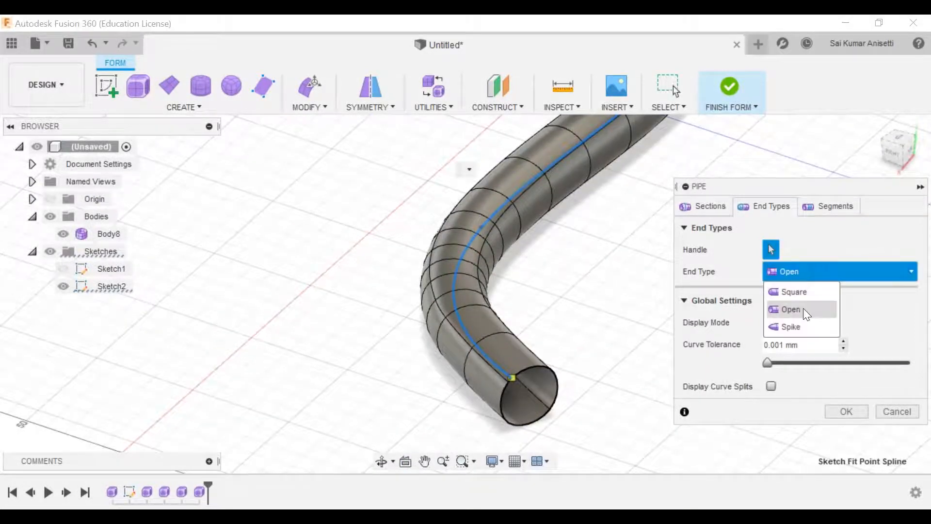
pyautogui.click(805, 296)
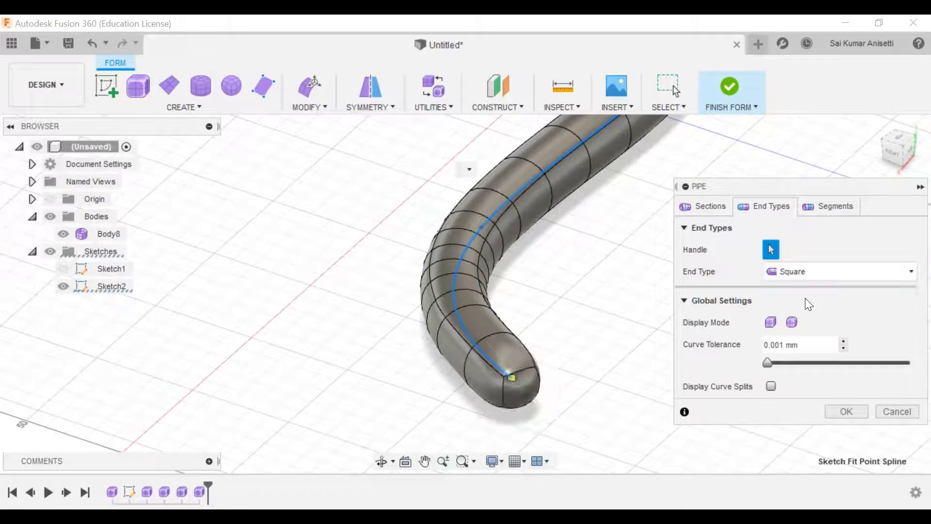
pyautogui.moveTo(546, 379); pyautogui.dragTo(565, 330, button='middle')
pyautogui.scroll(3, 565, 330)
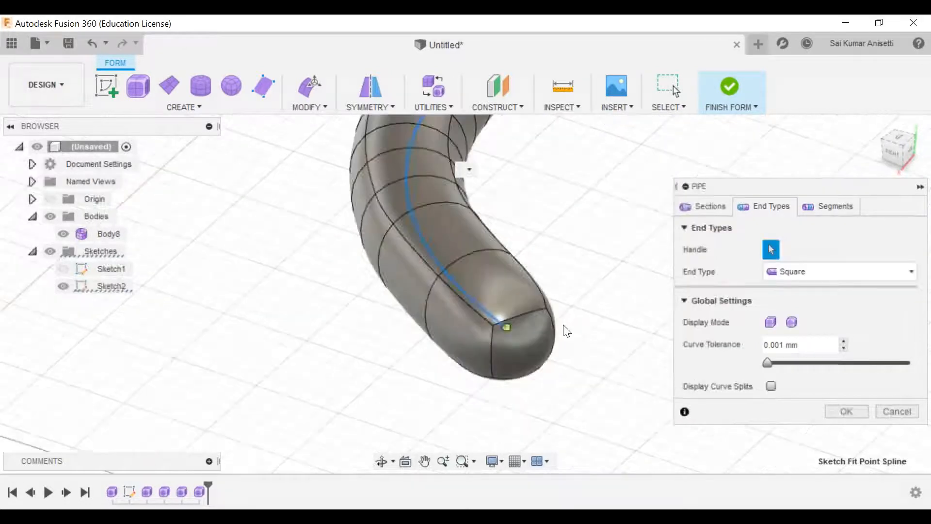
# Change the pipe's end type to Spike and inspect both ends
pyautogui.click(806, 272)
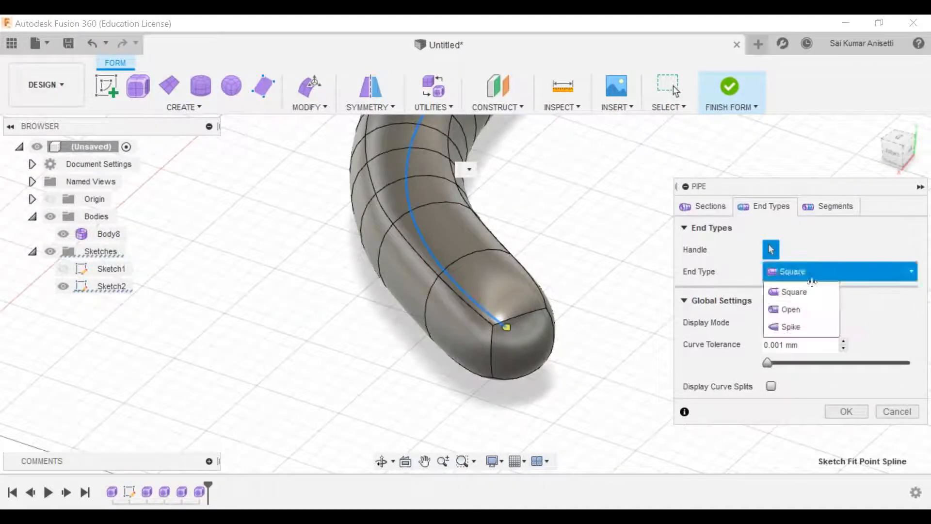
pyautogui.click(800, 327)
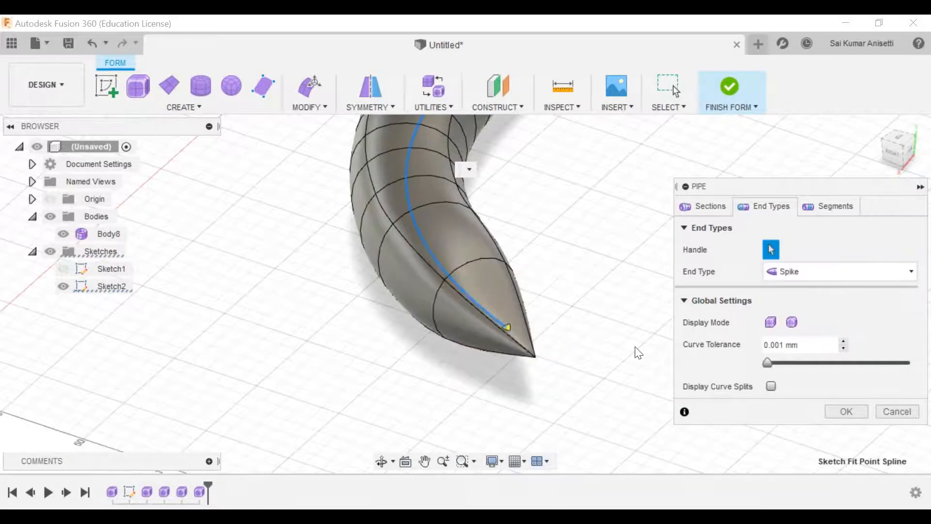
pyautogui.scroll(-5, 616, 252)
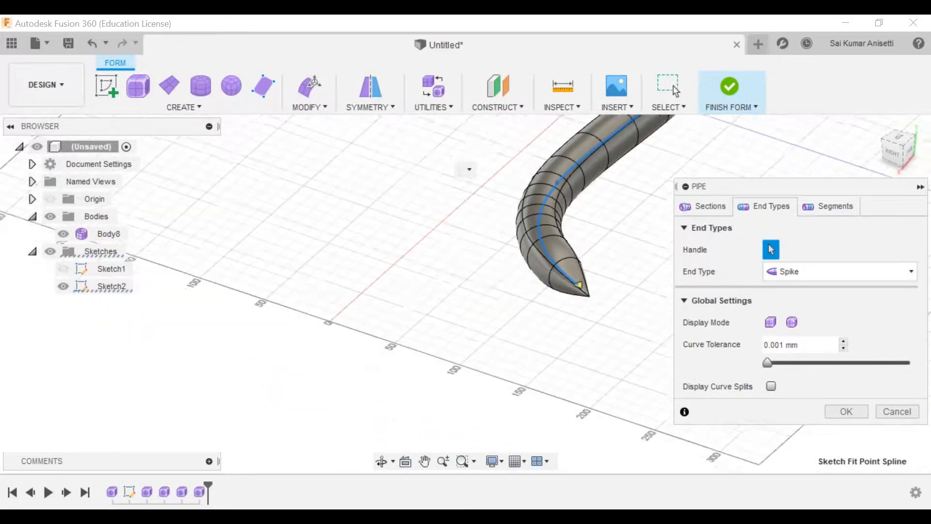
pyautogui.moveTo(614, 250); pyautogui.dragTo(389, 444, button='middle')
pyautogui.moveTo(515, 230); pyautogui.dragTo(535, 211, button='middle')
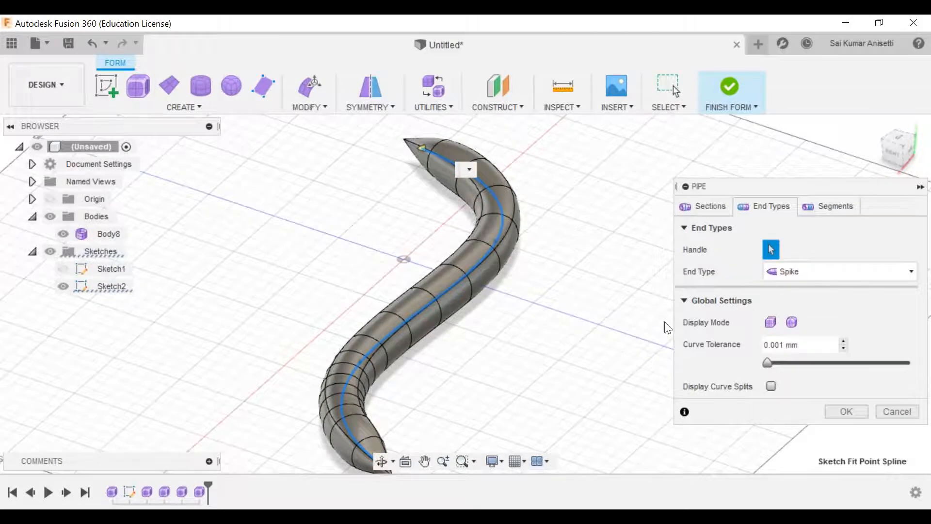
# View the spiked pipe in box display, then return the display mode to smooth
pyautogui.click(770, 324)
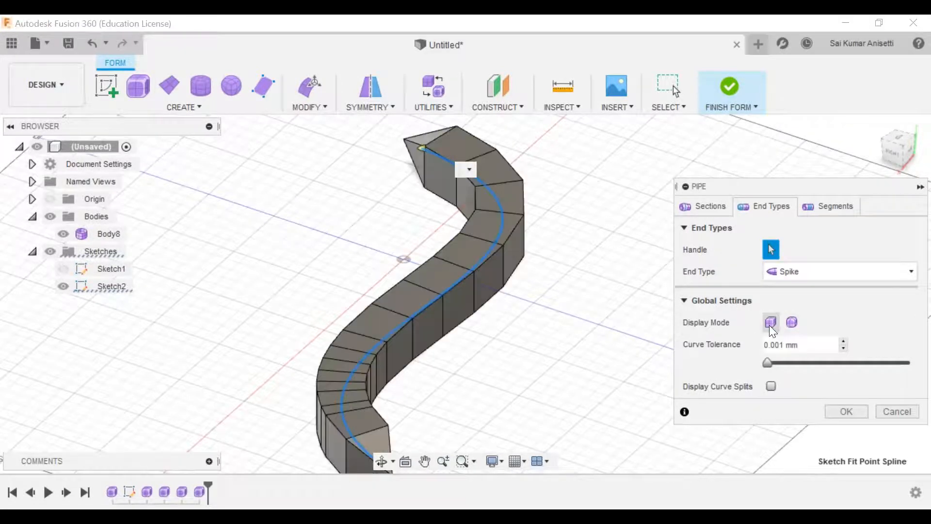
pyautogui.moveTo(472, 328); pyautogui.dragTo(465, 306, button='middle')
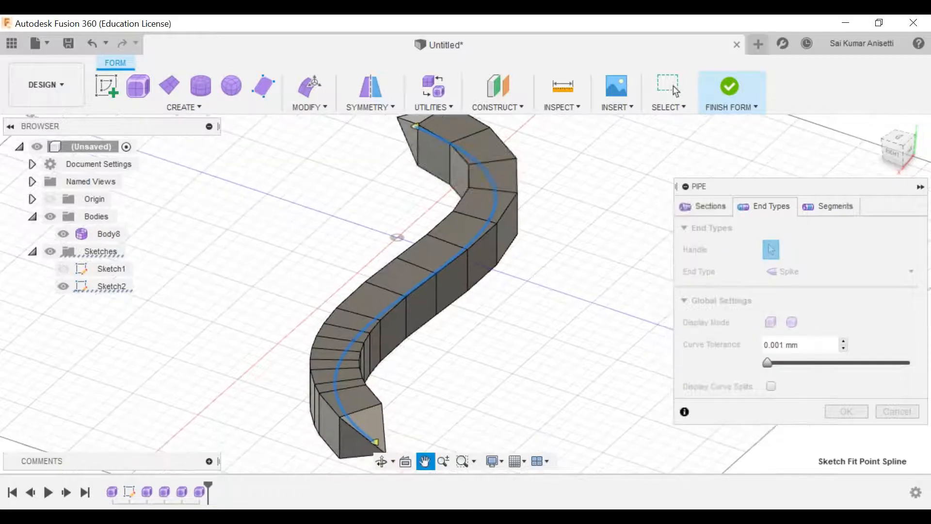
pyautogui.click(788, 326)
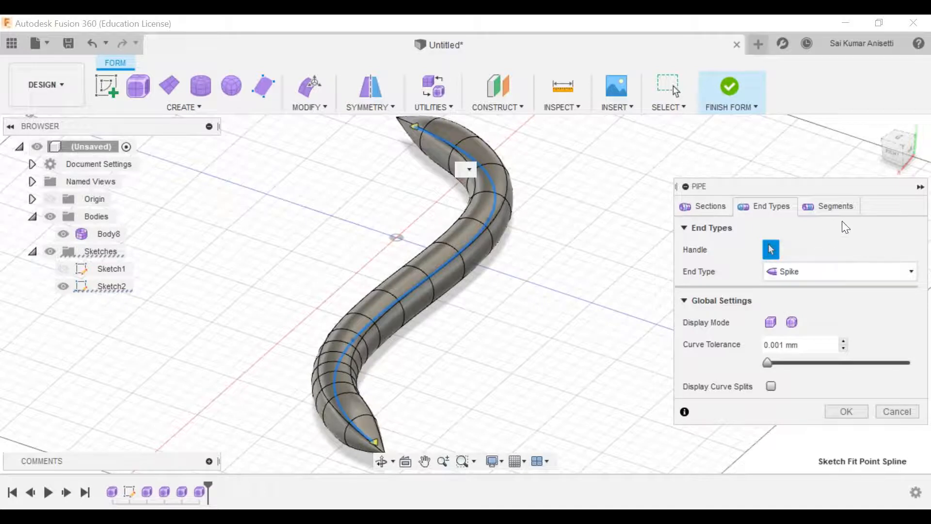
# Set the segment count to 25 for the pipe's long middle span, between the clustered sections and the far end
pyautogui.click(844, 205)
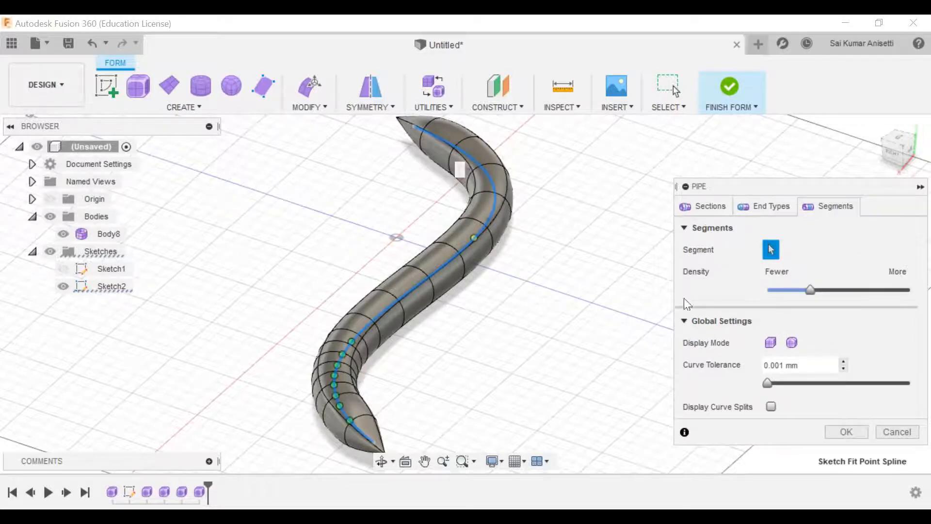
pyautogui.moveTo(515, 290); pyautogui.dragTo(548, 322, button='middle')
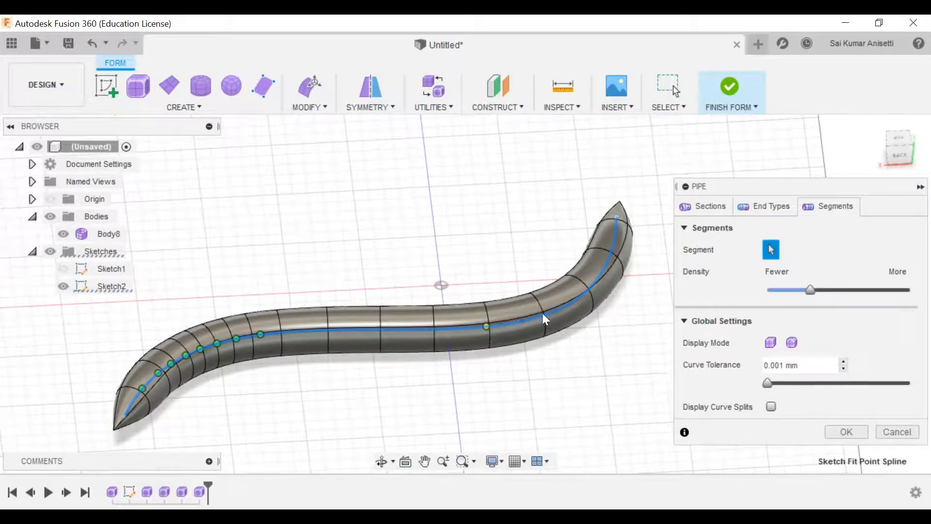
pyautogui.click(487, 327)
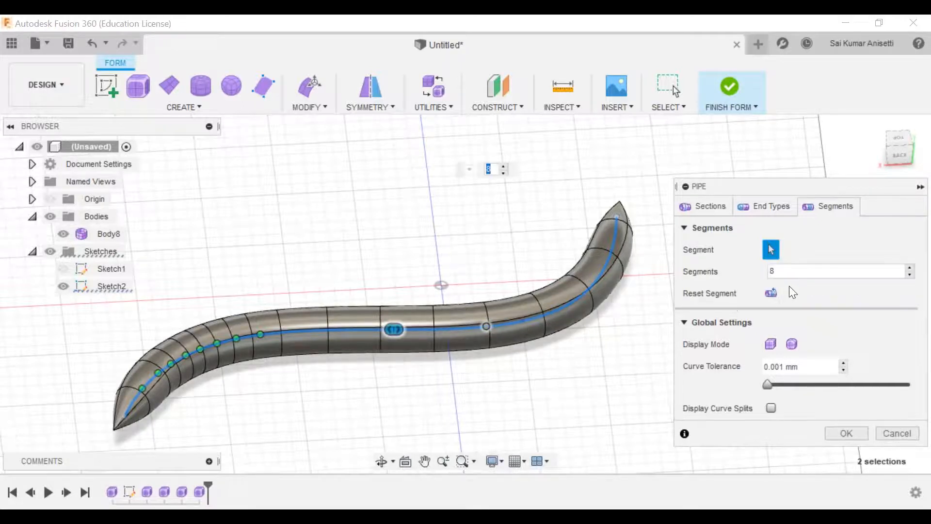
pyautogui.click(911, 267)
pyautogui.click(911, 267)
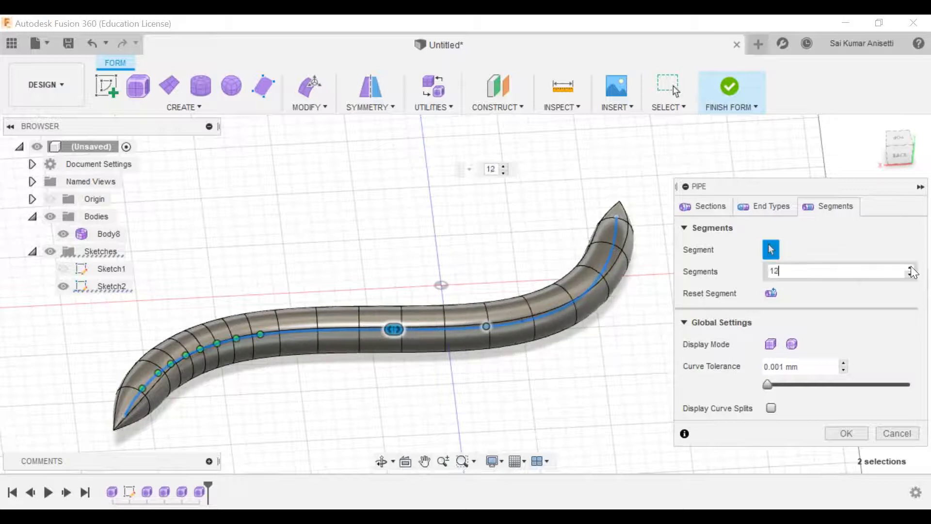
pyautogui.click(910, 267)
pyautogui.click(911, 267)
pyautogui.click(911, 267)
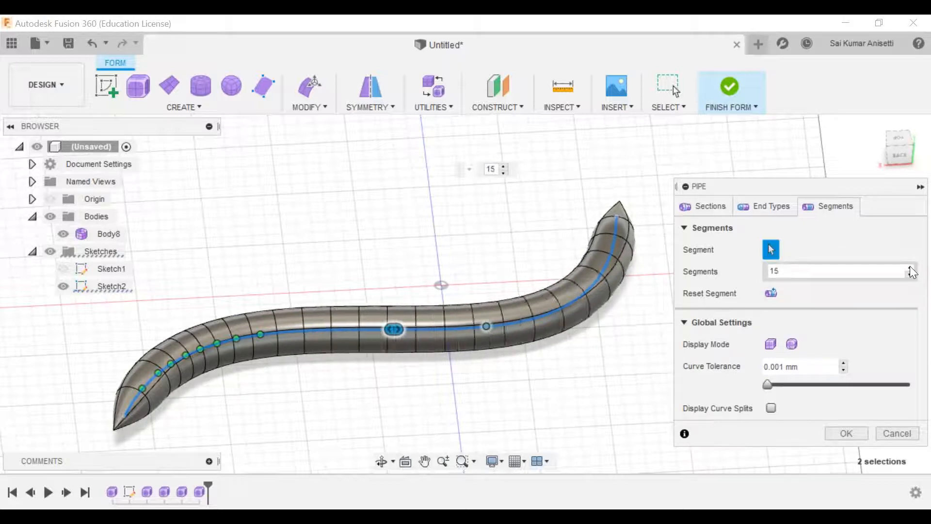
pyautogui.click(911, 267)
pyautogui.click(911, 268)
pyautogui.click(910, 268)
pyautogui.click(911, 267)
pyautogui.click(911, 267)
pyautogui.click(911, 267)
pyautogui.click(911, 267)
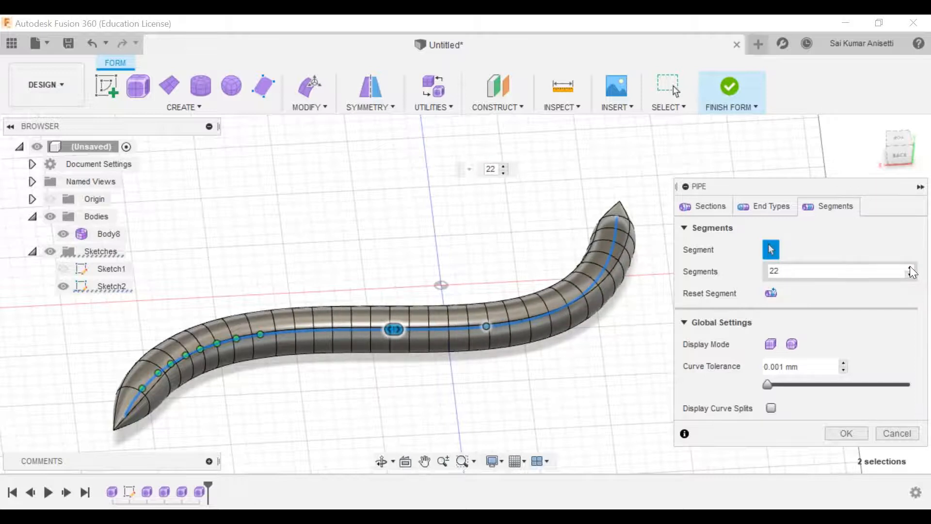
pyautogui.click(911, 267)
pyautogui.click(910, 267)
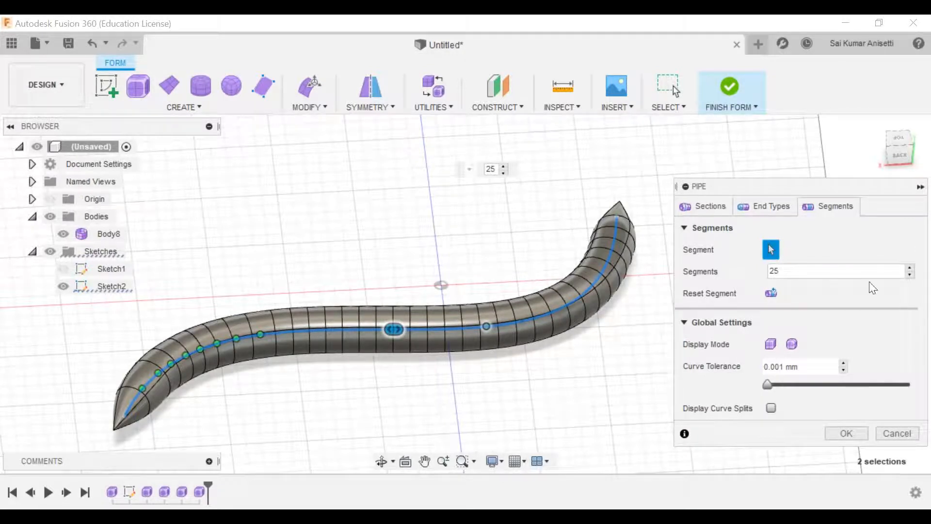
# Set the pipe's end type to Square and finish creating the pipe
pyautogui.click(750, 206)
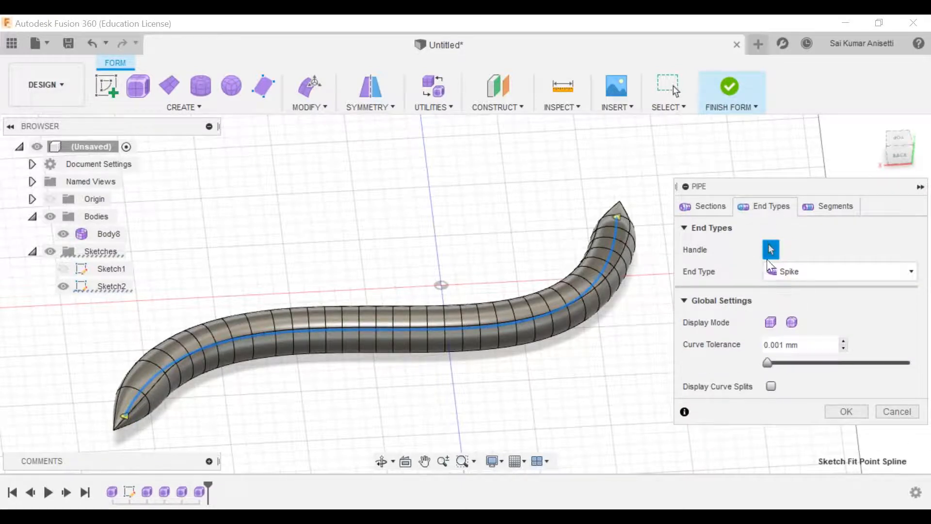
pyautogui.click(791, 278)
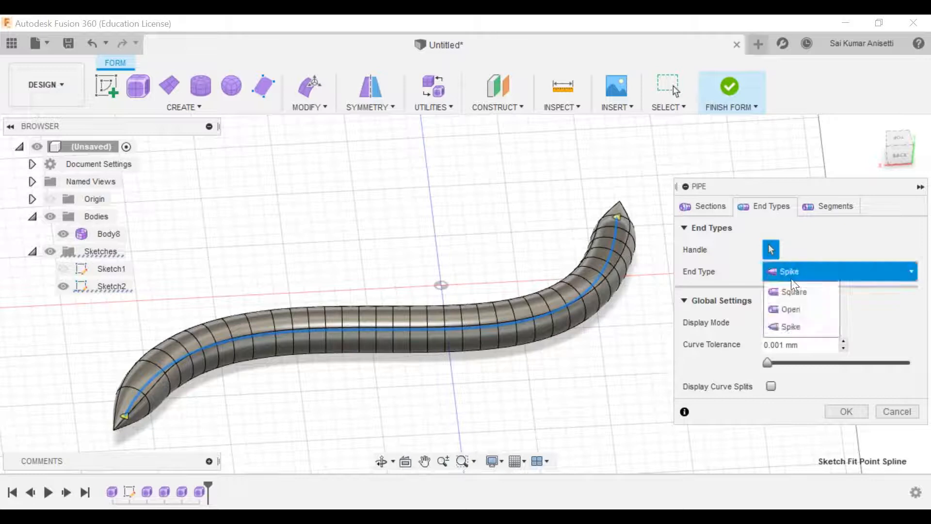
pyautogui.click(801, 295)
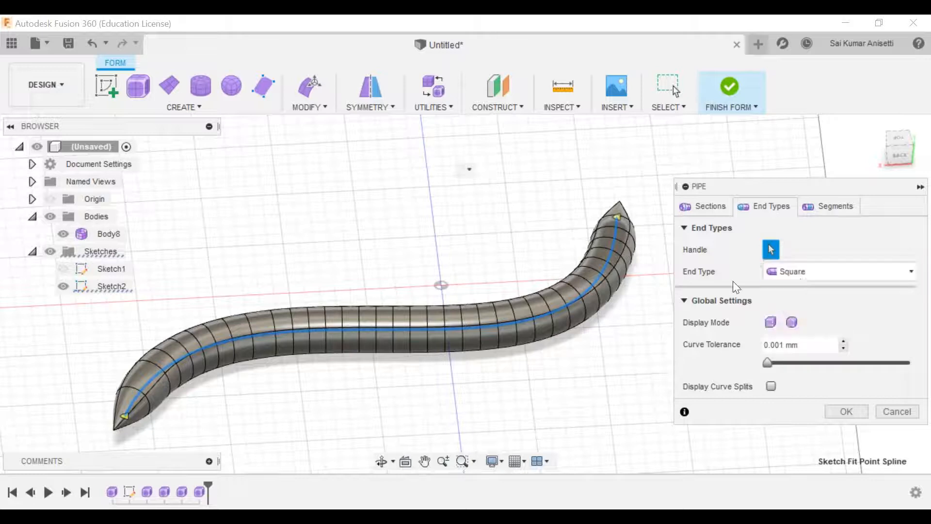
pyautogui.click(699, 210)
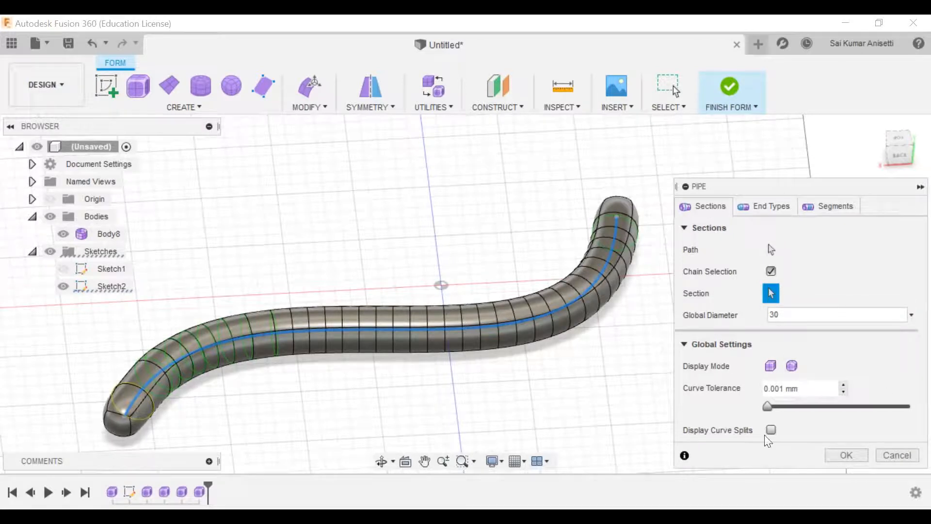
pyautogui.click(855, 458)
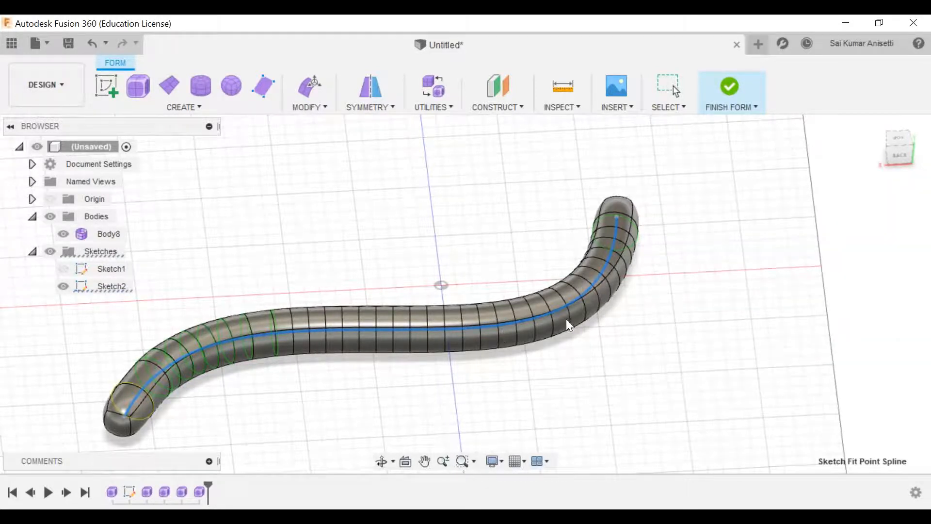
pyautogui.moveTo(542, 322)
pyautogui.keyDown('shift'); pyautogui.mouseDown(button='middle')
pyautogui.moveTo(522, 316)
pyautogui.moveTo(546, 313)
pyautogui.moveTo(555, 282)
pyautogui.moveTo(553, 291)
pyautogui.mouseUp(button='middle'); pyautogui.keyUp('shift')
pyautogui.click(310, 86)
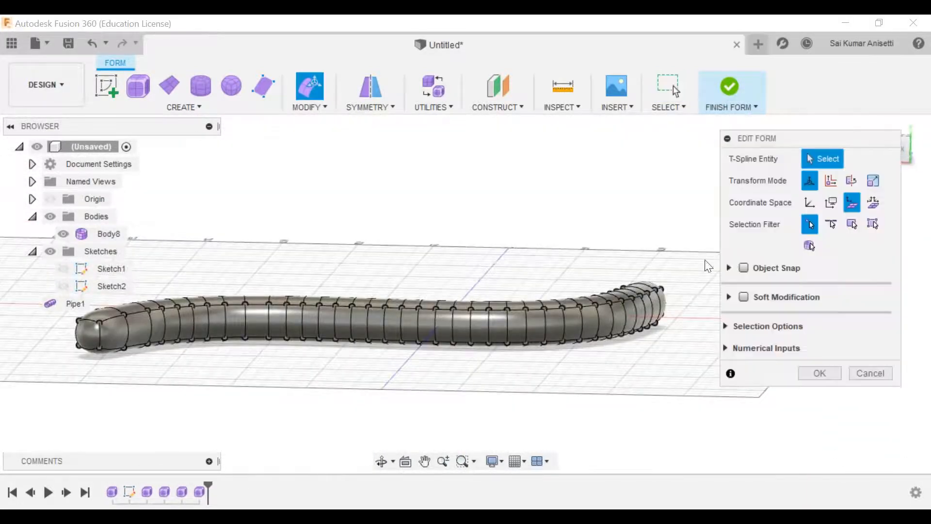
pyautogui.click(852, 224)
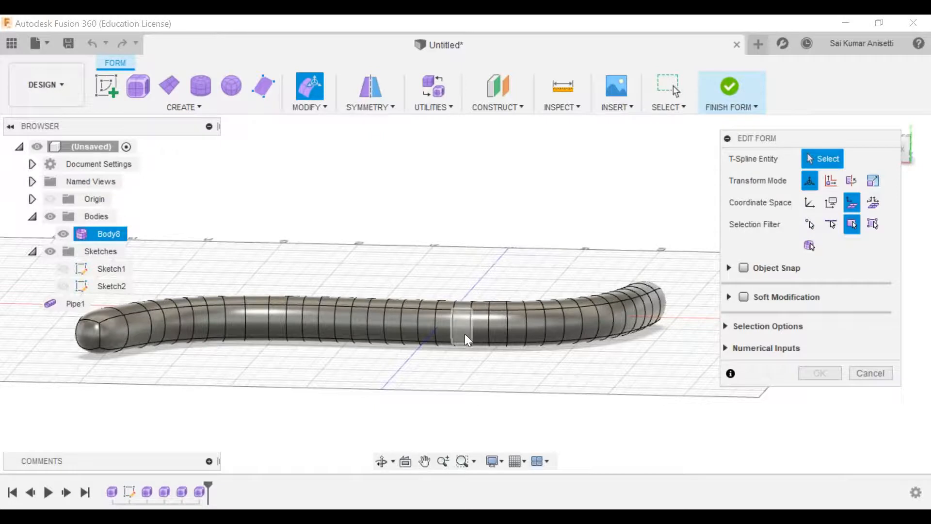
pyautogui.click(464, 333)
pyautogui.moveTo(460, 334)
pyautogui.keyDown('shift'); pyautogui.mouseDown(button='middle')
pyautogui.moveTo(457, 368)
pyautogui.moveTo(455, 339)
pyautogui.moveTo(466, 346)
pyautogui.mouseUp(button='middle'); pyautogui.keyUp('shift')
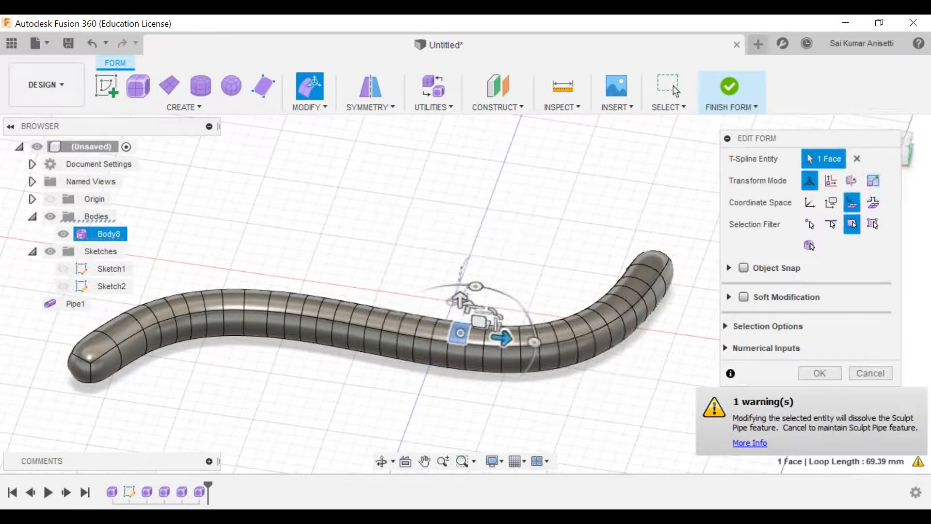
pyautogui.doubleClick(465, 340)
pyautogui.press('Escape')
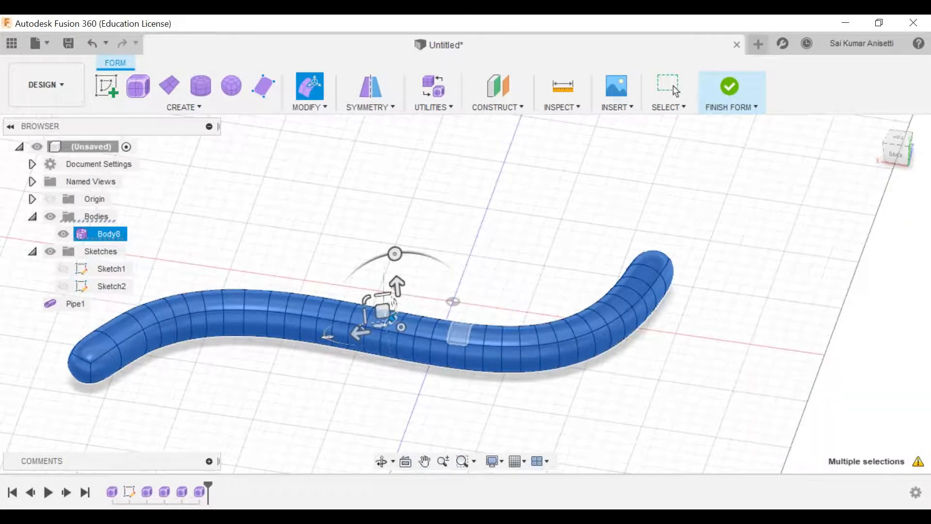
# Edit the form by moving one four-edge ring near the pipe's middle upward by 5 mm
pyautogui.click(318, 84)
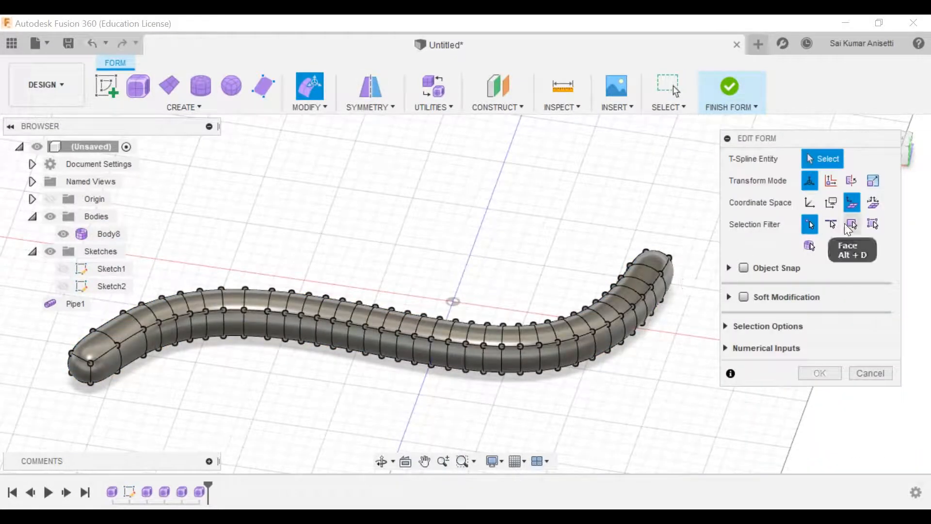
pyautogui.click(831, 224)
pyautogui.doubleClick(468, 335)
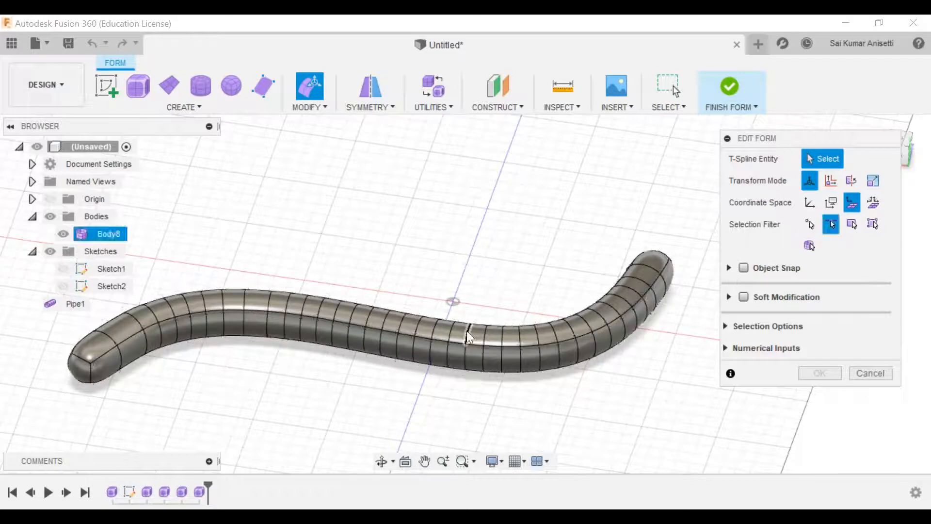
pyautogui.moveTo(477, 297)
pyautogui.mouseDown()
pyautogui.moveTo(480, 262)
pyautogui.moveTo(471, 304)
pyautogui.mouseUp()
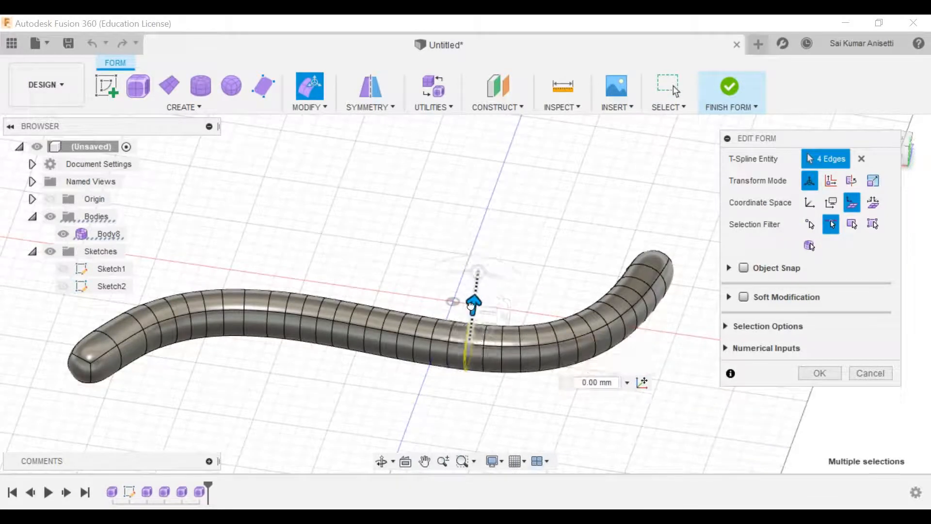
pyautogui.keyDown('shift'); pyautogui.moveTo(489, 357); pyautogui.dragTo(429, 354, button='middle'); pyautogui.keyUp('shift')
pyautogui.scroll(5, 434, 330)
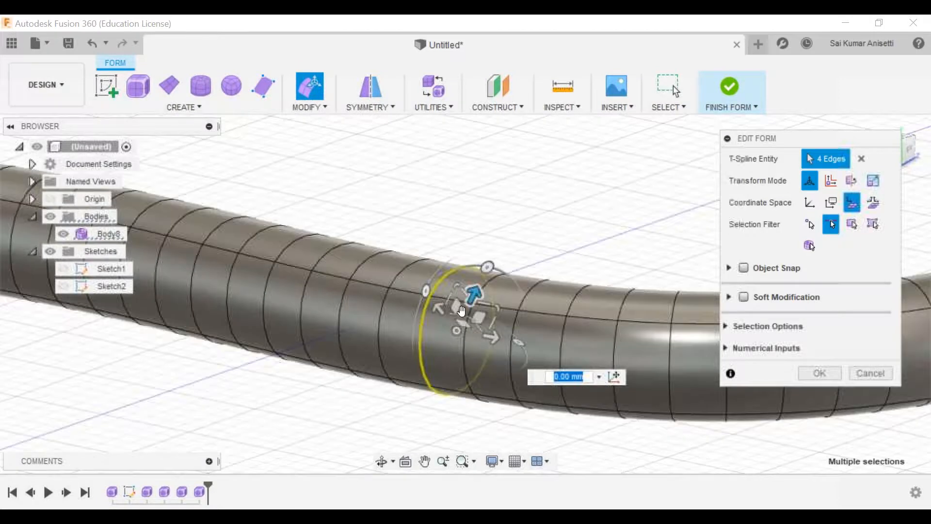
pyautogui.moveTo(473, 299); pyautogui.dragTo(487, 279)
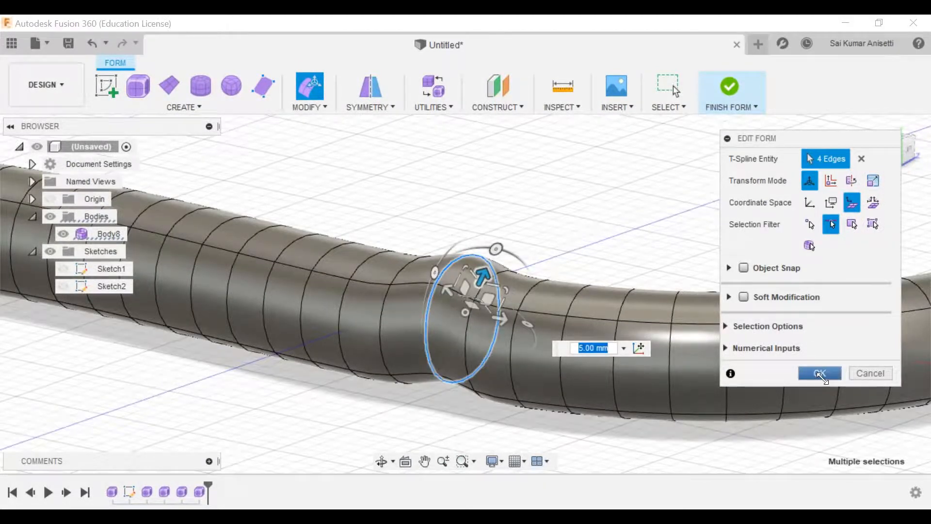
pyautogui.click(823, 375)
pyautogui.click(530, 228)
# Finish the form to convert the reshaped pipe into a solid body and inspect it from several angles
pyautogui.keyDown('shift'); pyautogui.moveTo(496, 317); pyautogui.dragTo(676, 205, button='middle'); pyautogui.keyUp('shift')
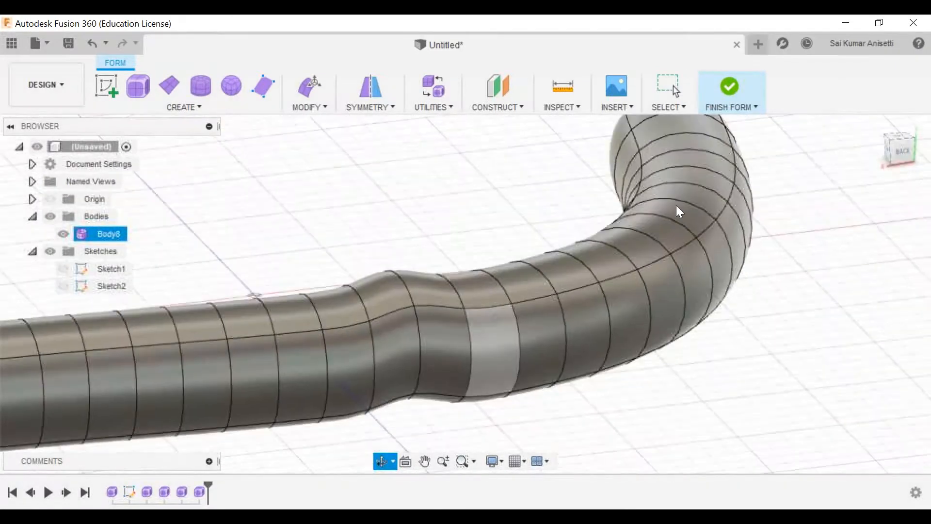
pyautogui.click(736, 97)
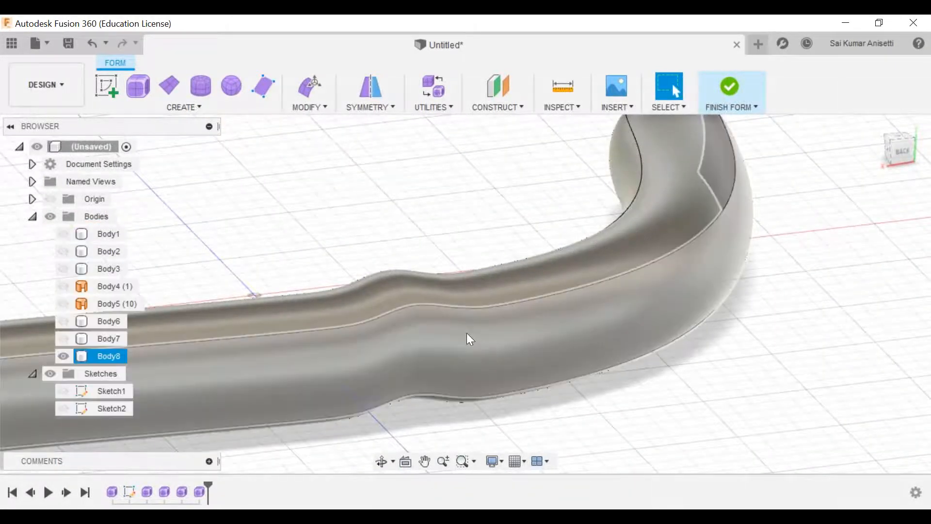
pyautogui.keyDown('shift'); pyautogui.moveTo(479, 331); pyautogui.dragTo(565, 300, button='middle'); pyautogui.keyUp('shift')
pyautogui.keyDown('shift'); pyautogui.moveTo(536, 349); pyautogui.dragTo(557, 301, button='middle'); pyautogui.keyUp('shift')
pyautogui.scroll(-2, 558, 342)
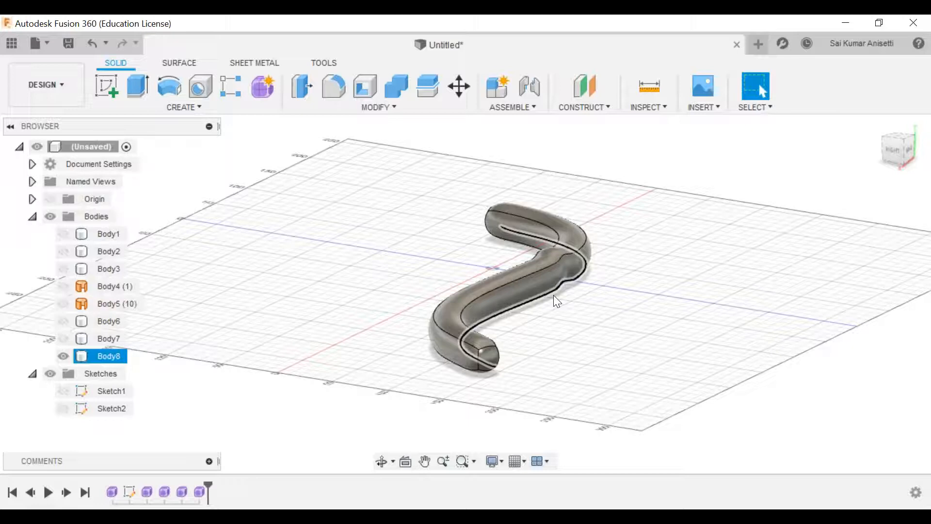
# Make the hidden bodies Body1 through Body7 visible alongside the pipe
pyautogui.click(266, 92)
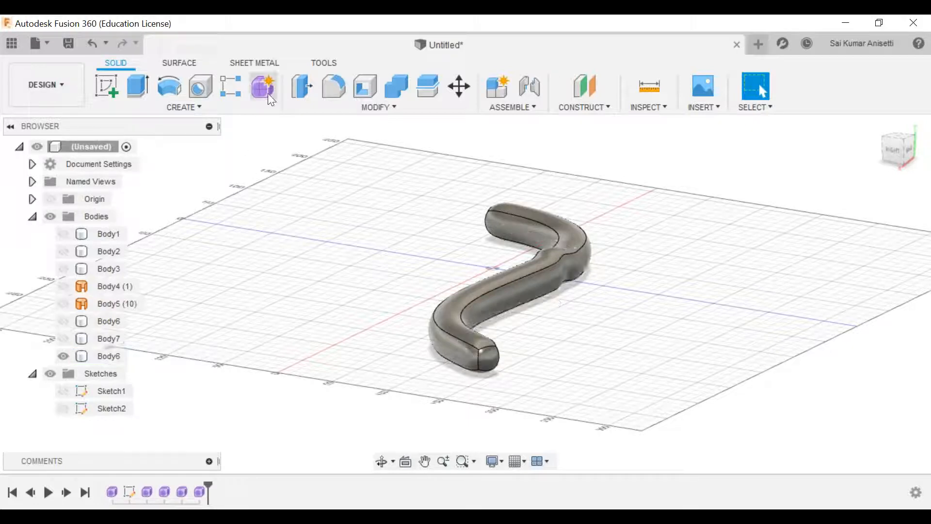
pyautogui.click(64, 339)
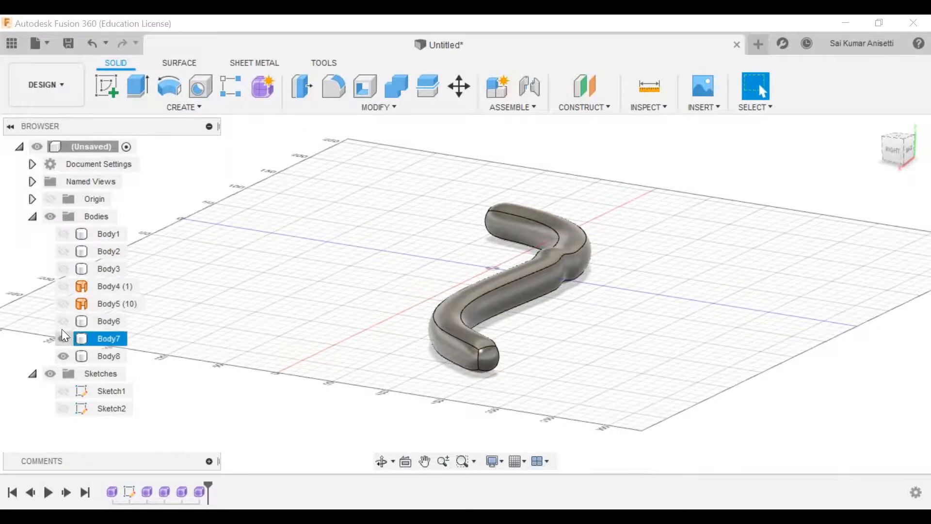
pyautogui.click(64, 321)
pyautogui.click(63, 304)
pyautogui.click(63, 286)
pyautogui.click(63, 269)
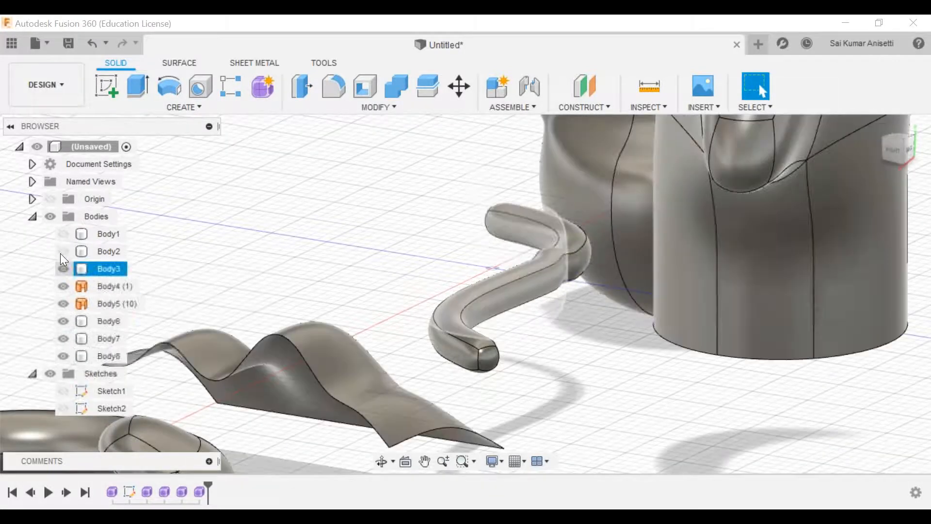
pyautogui.click(63, 251)
pyautogui.click(64, 234)
pyautogui.scroll(-5, 537, 363)
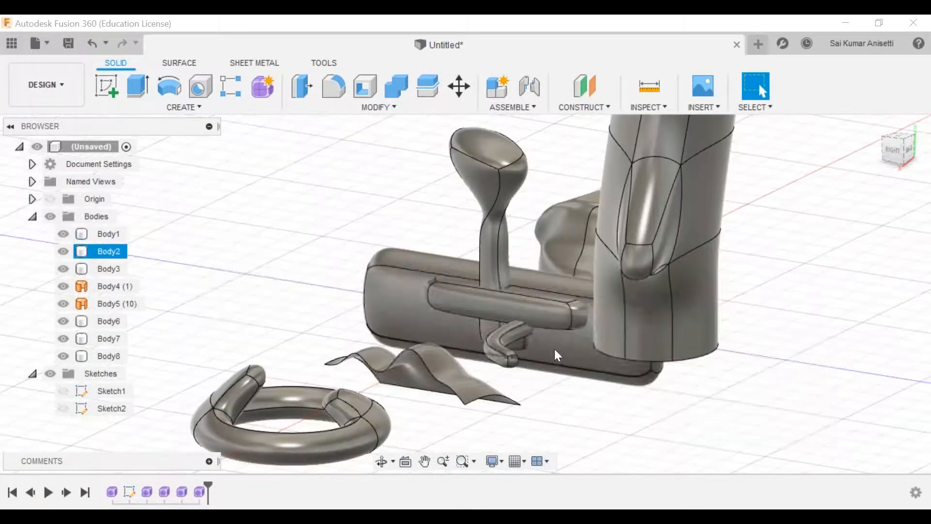
pyautogui.keyDown('shift'); pyautogui.moveTo(566, 333); pyautogui.dragTo(606, 340, button='middle'); pyautogui.keyUp('shift')
# Examine the spoon-shaped, ring, wavy-surface and other freeform bodies from different angles
pyautogui.click(760, 86)
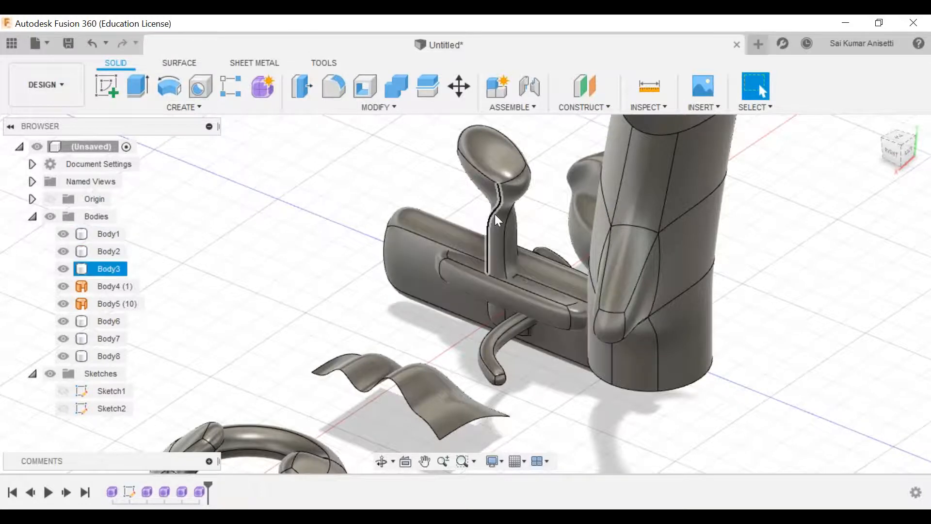
pyautogui.click(496, 156)
pyautogui.click(430, 187)
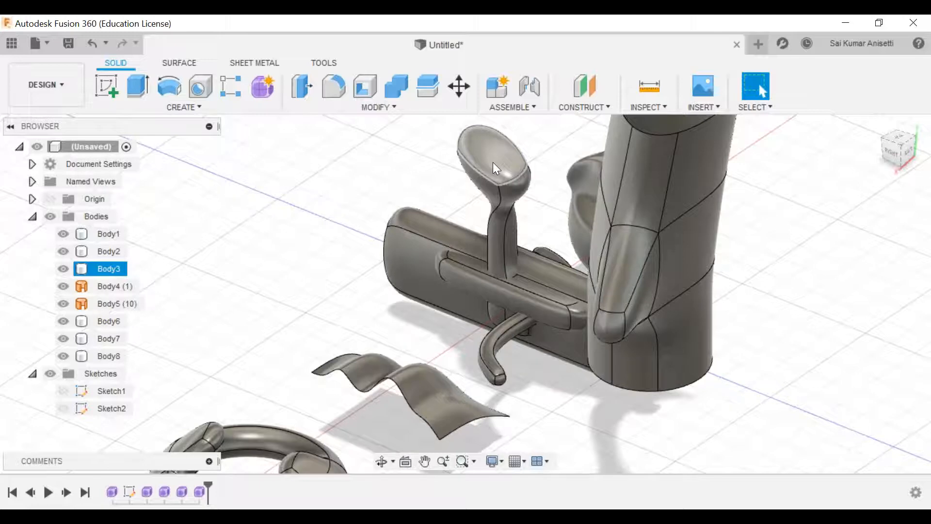
pyautogui.keyDown('shift'); pyautogui.moveTo(449, 319); pyautogui.dragTo(539, 372, button='middle'); pyautogui.keyUp('shift')
pyautogui.scroll(-3, 584, 336)
pyautogui.moveTo(479, 292); pyautogui.dragTo(407, 196, button='middle')
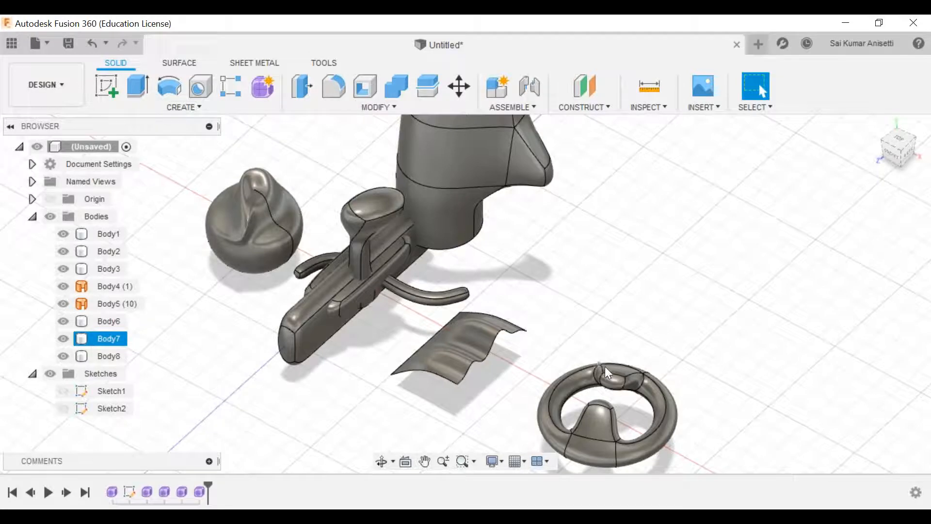
pyautogui.scroll(-3, 596, 356)
pyautogui.keyDown('shift'); pyautogui.moveTo(595, 347); pyautogui.dragTo(476, 364, button='middle'); pyautogui.keyUp('shift')
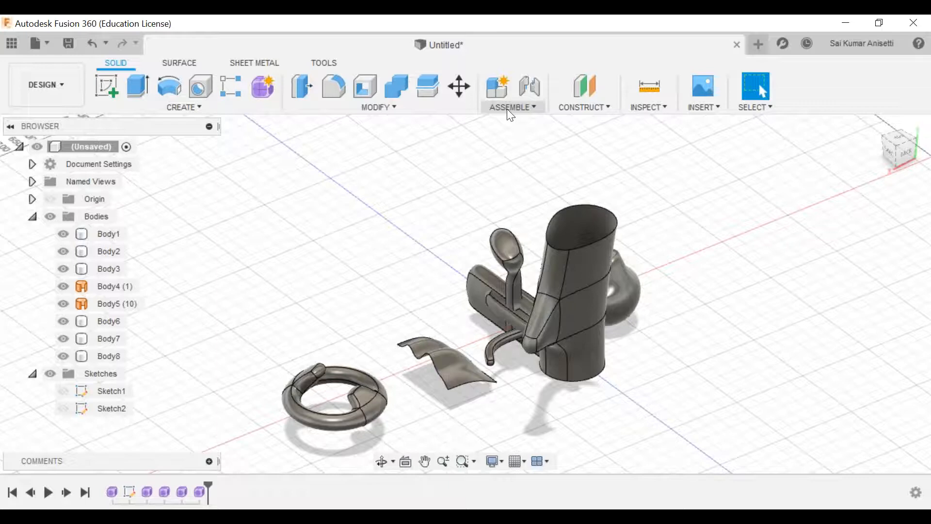
# Select the two horizontal edge curves around the middle of the tall open tube
pyautogui.keyDown('shift'); pyautogui.moveTo(586, 305); pyautogui.dragTo(537, 289, button='middle'); pyautogui.keyUp('shift')
pyautogui.scroll(4, 537, 289)
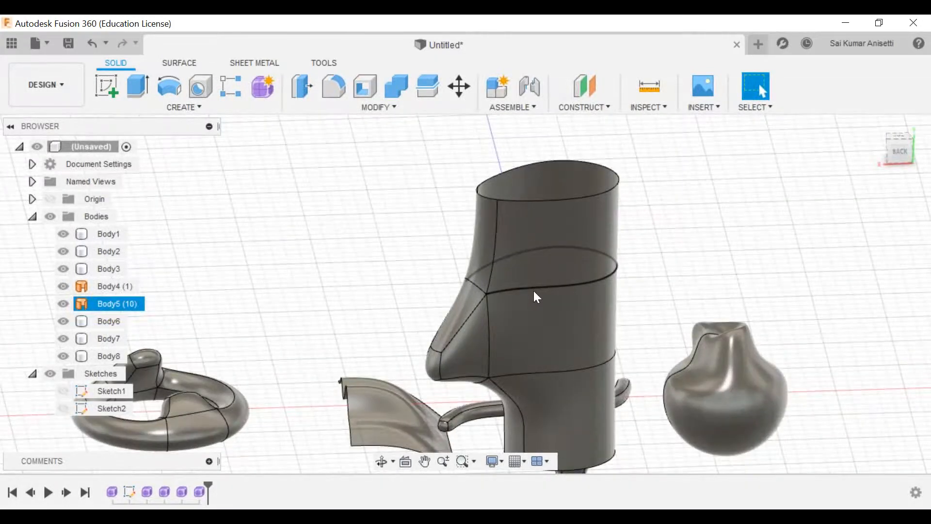
pyautogui.click(535, 291)
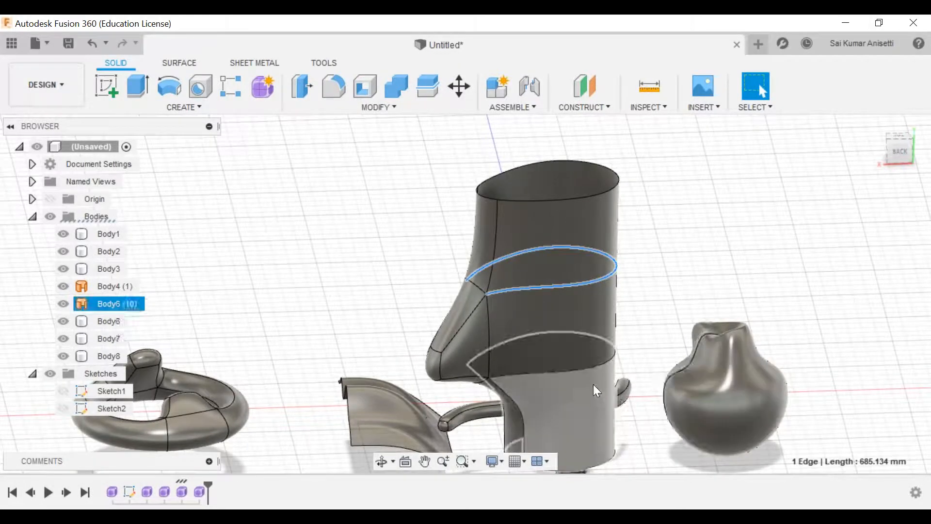
pyautogui.keyDown('ctrl'); pyautogui.click(591, 368); pyautogui.keyUp('ctrl')
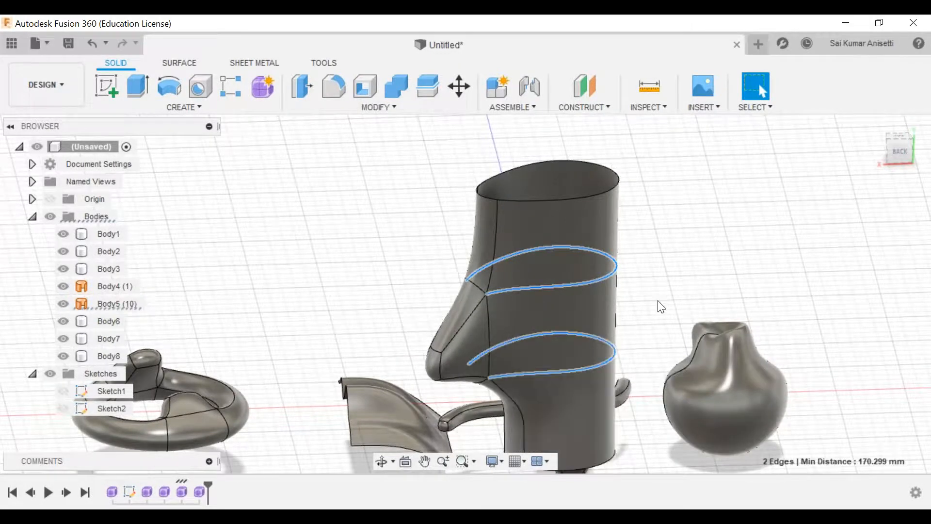
pyautogui.moveTo(655, 299); pyautogui.dragTo(444, 299, button='middle')
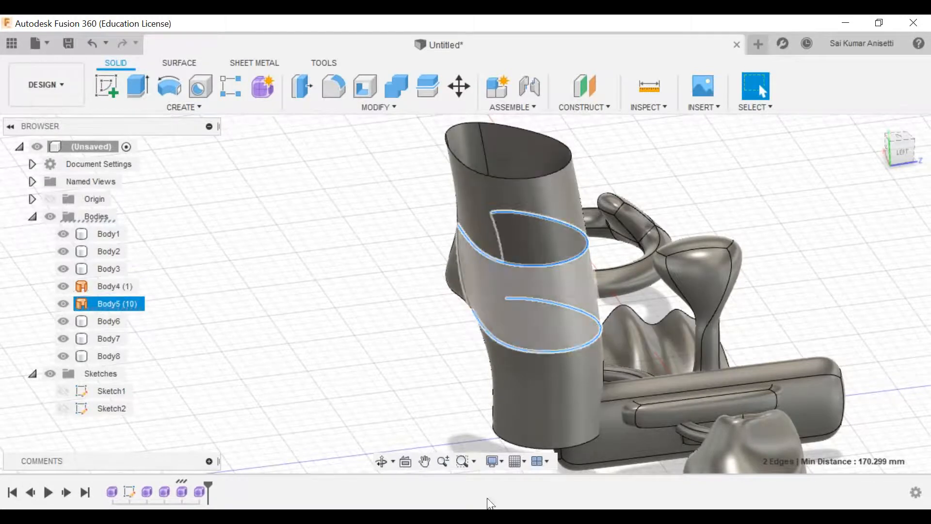
# Set the visual style to Wireframe and inspect the selected edges of the tall tube
pyautogui.click(503, 461)
pyautogui.moveTo(562, 330)
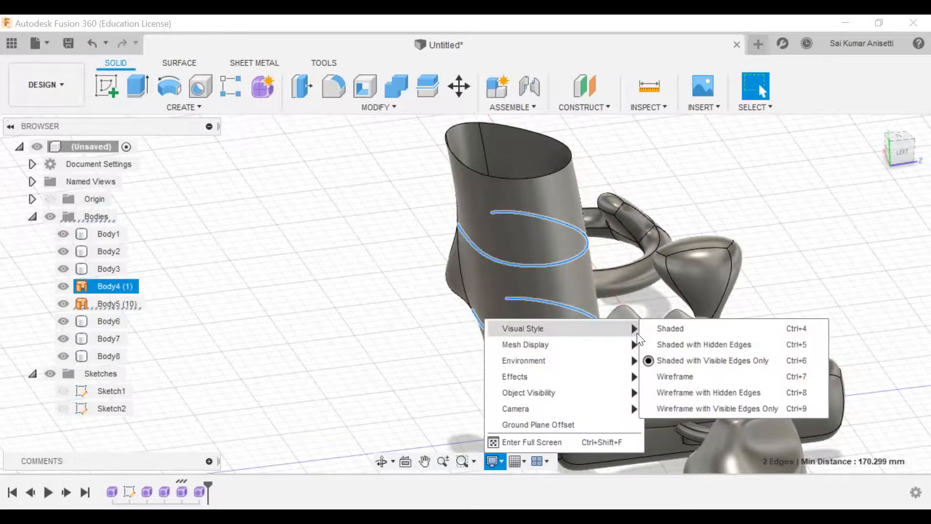
pyautogui.click(680, 375)
pyautogui.keyDown('shift'); pyautogui.moveTo(495, 329); pyautogui.dragTo(550, 286, button='middle'); pyautogui.keyUp('shift')
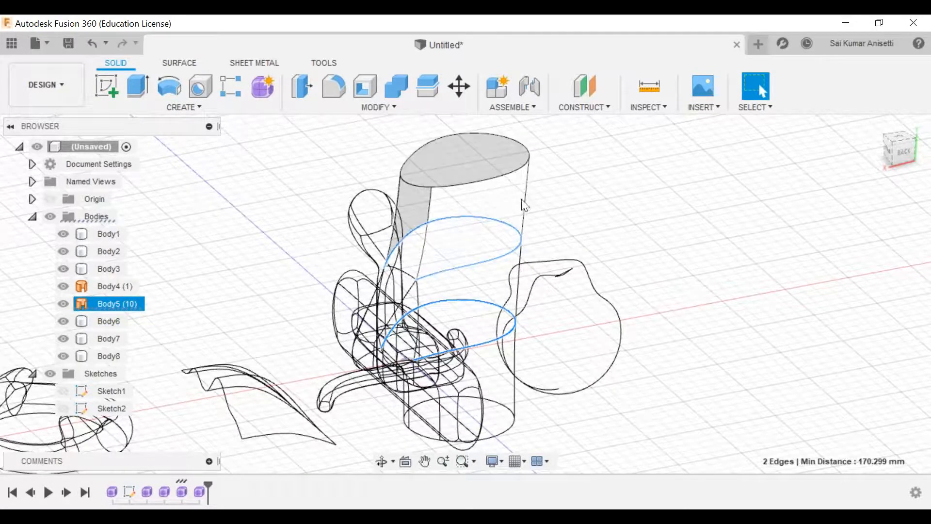
pyautogui.moveTo(558, 330)
pyautogui.keyDown('shift'); pyautogui.mouseDown(button='middle')
pyautogui.moveTo(523, 339)
pyautogui.moveTo(564, 329)
pyautogui.mouseUp(button='middle'); pyautogui.keyUp('shift')
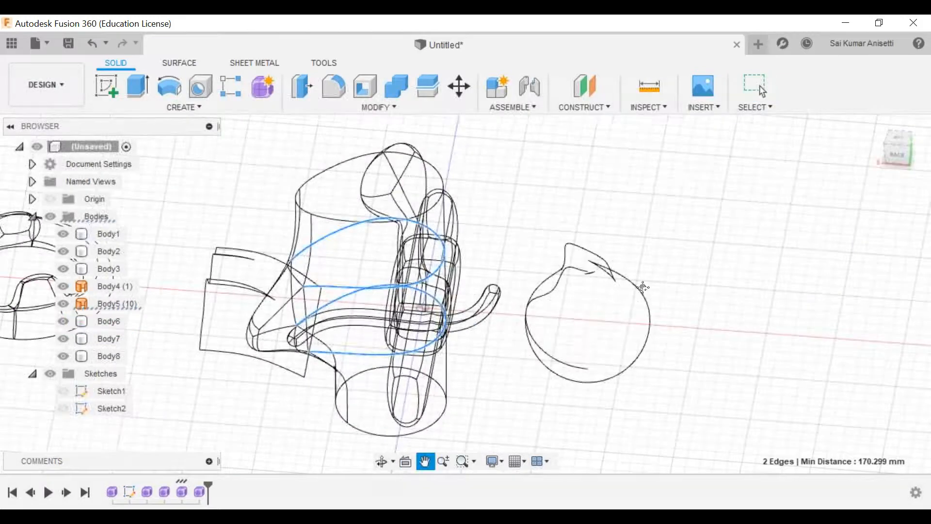
pyautogui.moveTo(642, 287); pyautogui.dragTo(856, 265, button='middle')
# Try to patch the two selected edges of the tall tube with a new surface body
pyautogui.click(195, 62)
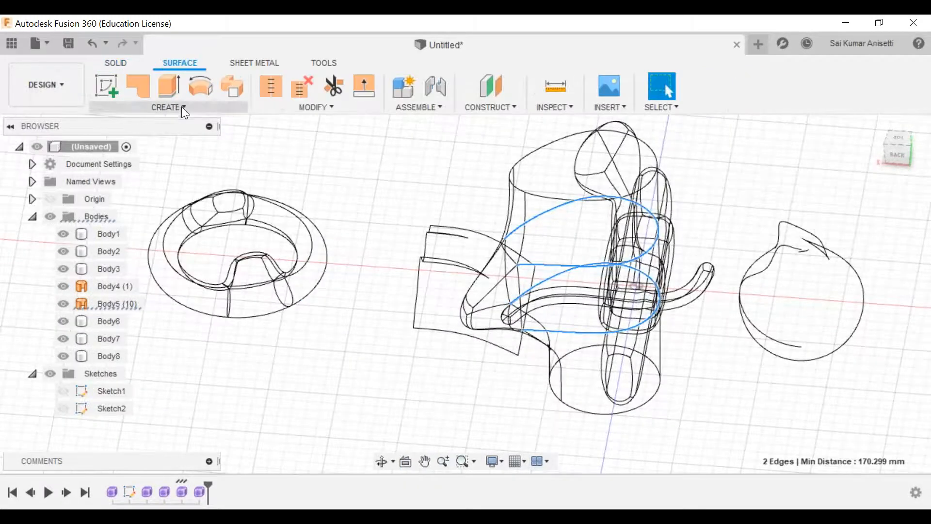
pyautogui.click(181, 106)
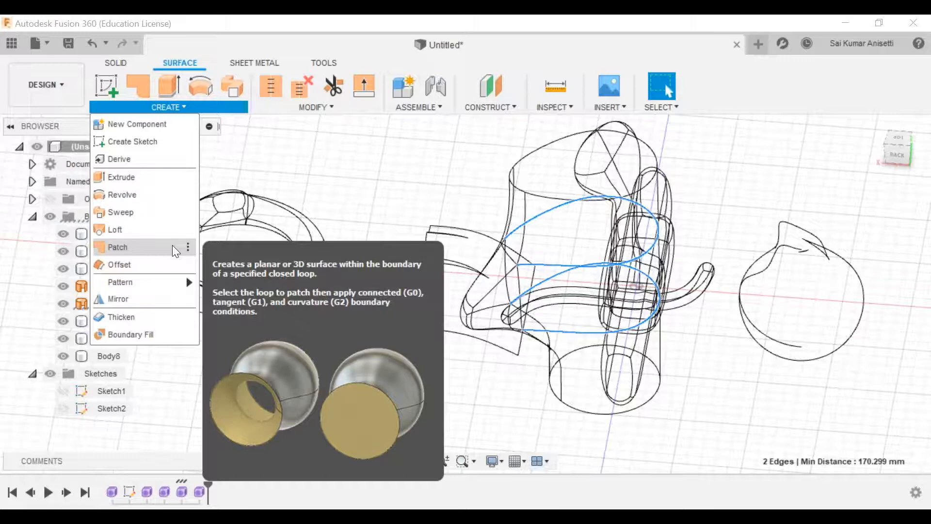
pyautogui.click(173, 245)
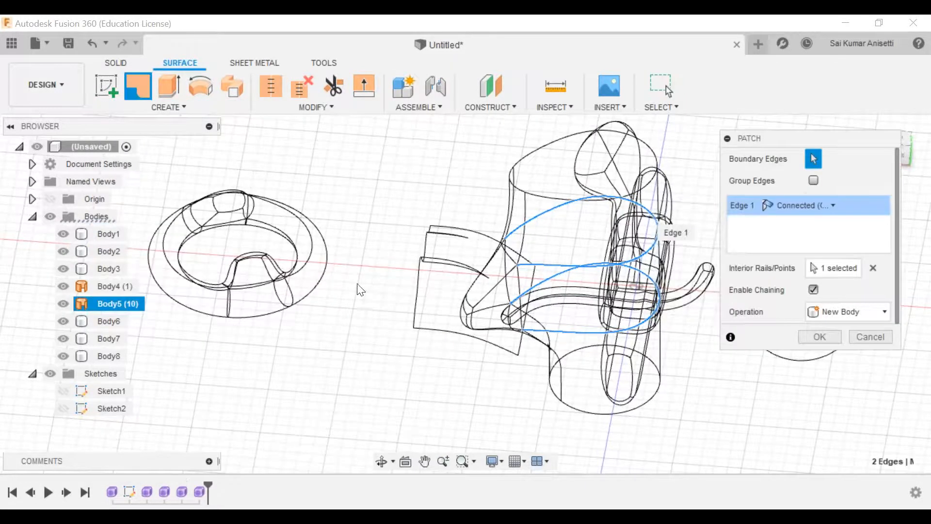
pyautogui.moveTo(678, 274); pyautogui.dragTo(494, 292, button='middle')
pyautogui.keyDown('shift'); pyautogui.moveTo(664, 291); pyautogui.dragTo(431, 182, button='middle'); pyautogui.keyUp('shift')
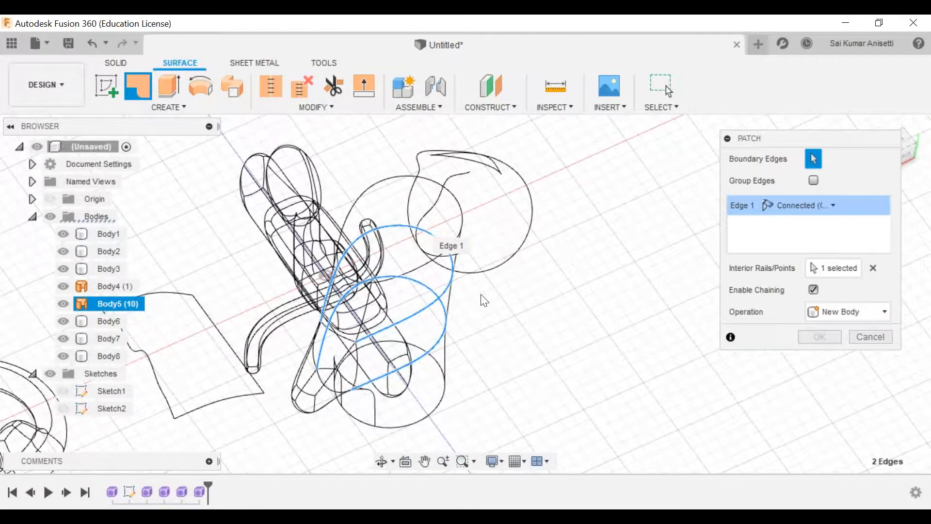
pyautogui.moveTo(480, 325)
pyautogui.mouseDown(button='middle')
pyautogui.moveTo(447, 291)
pyautogui.moveTo(501, 353)
pyautogui.moveTo(449, 289)
pyautogui.moveTo(466, 312)
pyautogui.mouseUp(button='middle')
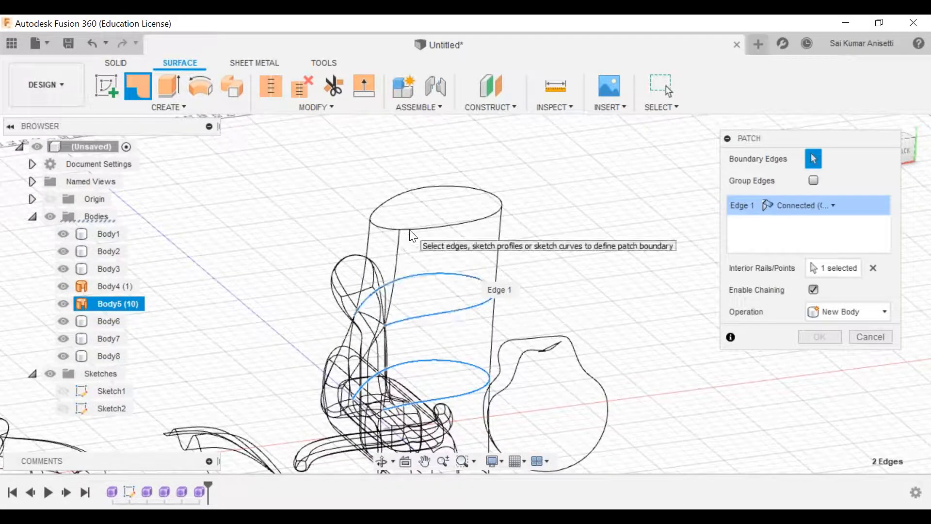
pyautogui.moveTo(547, 307); pyautogui.dragTo(588, 285, button='middle')
pyautogui.click(862, 338)
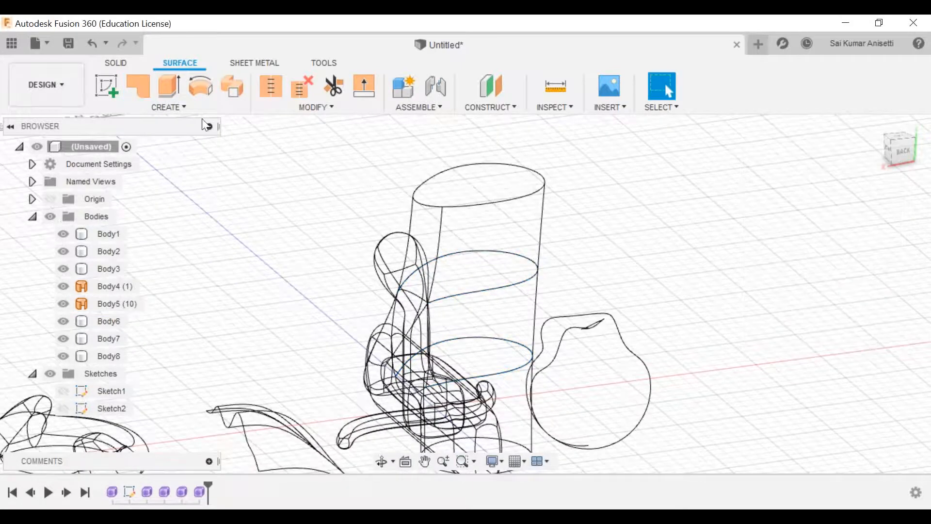
pyautogui.click(175, 105)
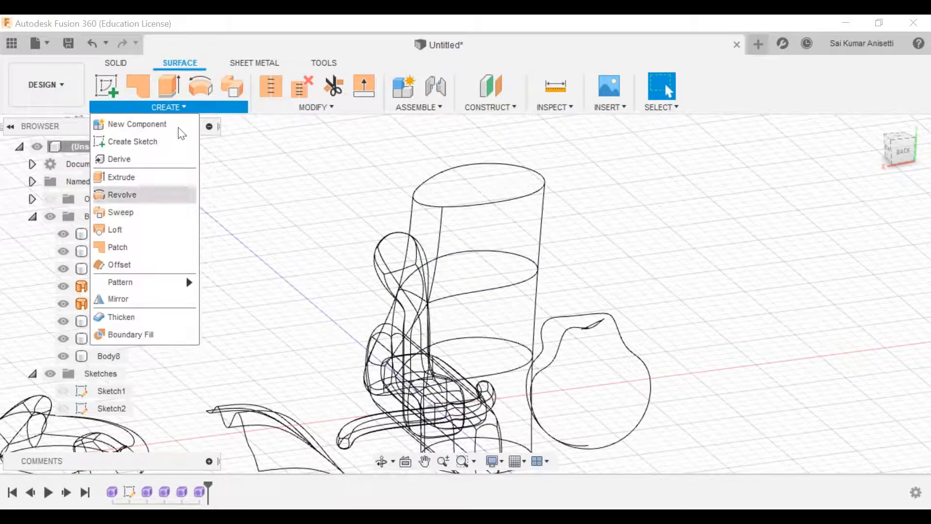
pyautogui.click(118, 64)
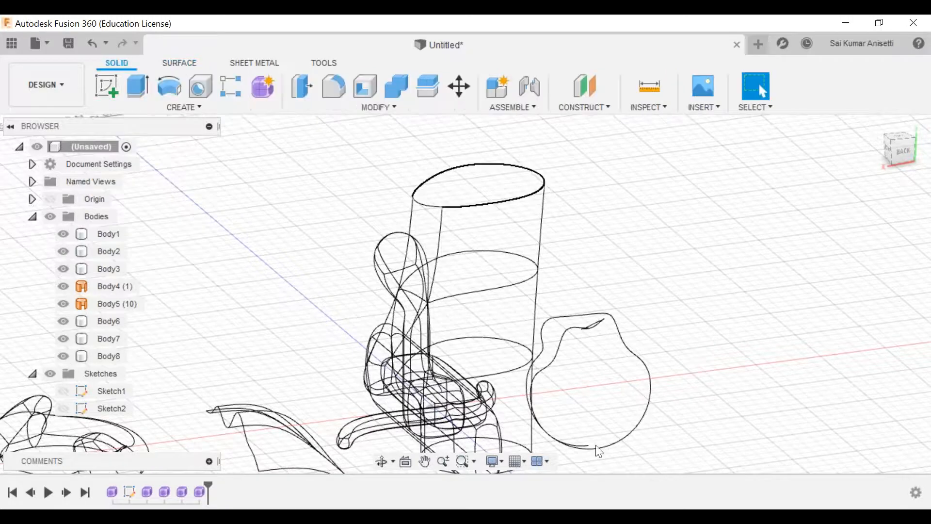
# Set the visual style to Shaded with Visible Edges Only and view the bodies from the other side
pyautogui.click(501, 462)
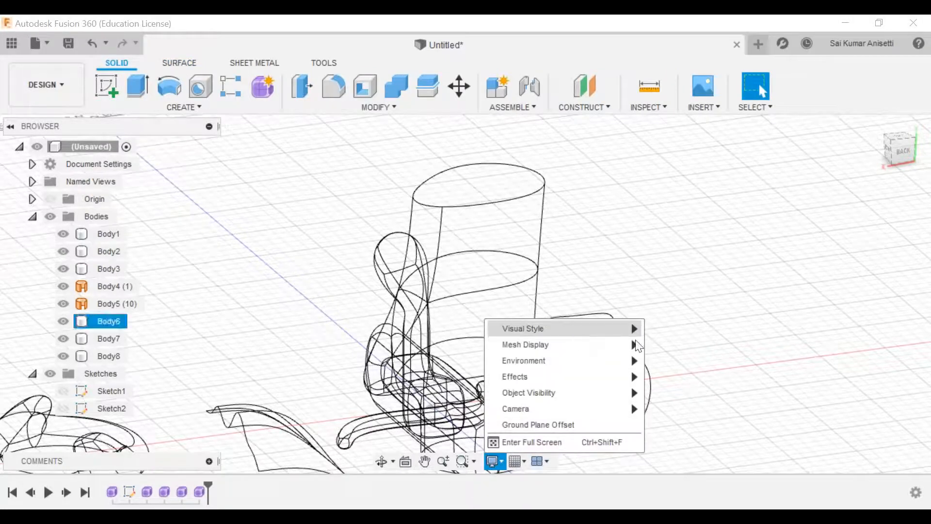
pyautogui.moveTo(607, 329)
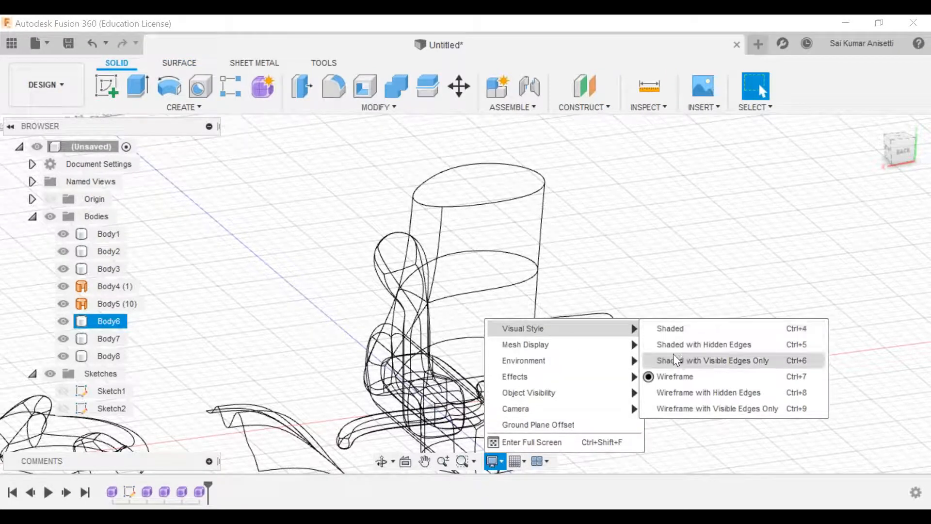
pyautogui.click(674, 355)
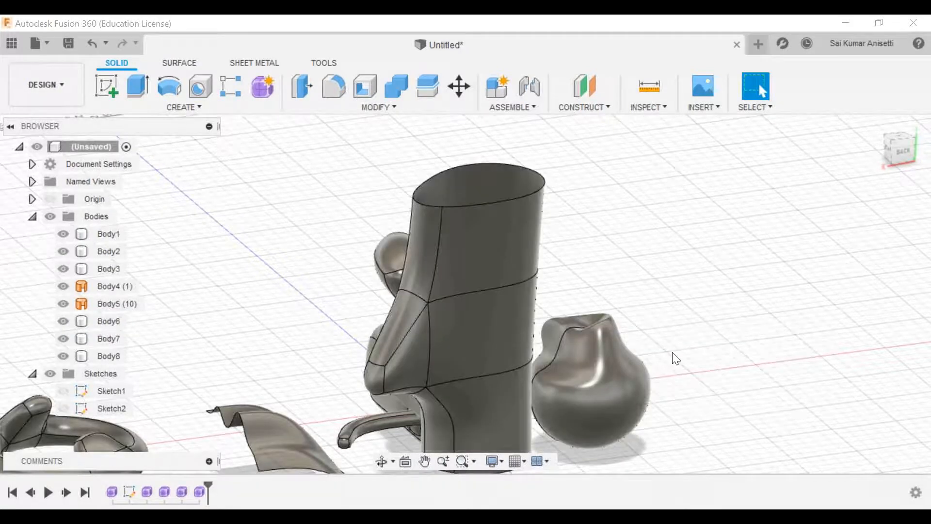
pyautogui.keyDown('shift'); pyautogui.moveTo(521, 350); pyautogui.dragTo(580, 292, button='middle'); pyautogui.keyUp('shift')
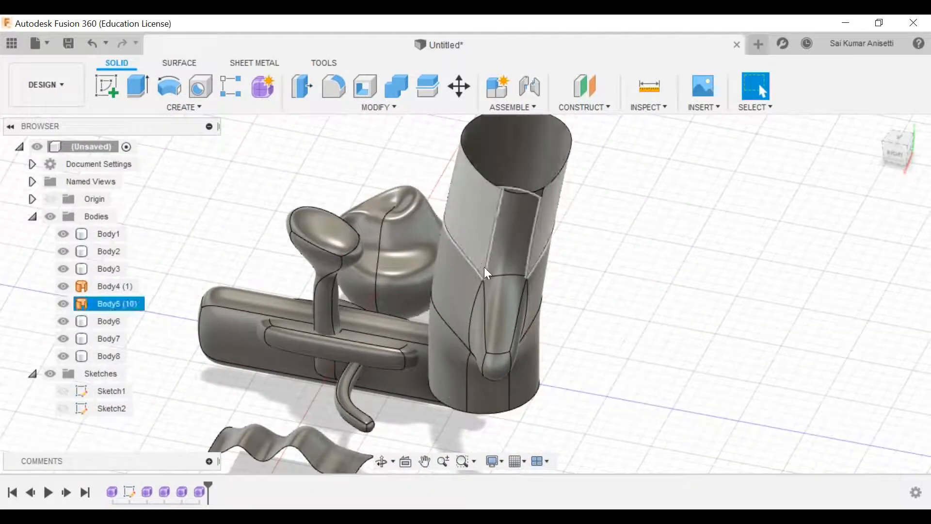
# Look through the Assemble commands, the New Component options and the list of available workspaces
pyautogui.click(522, 107)
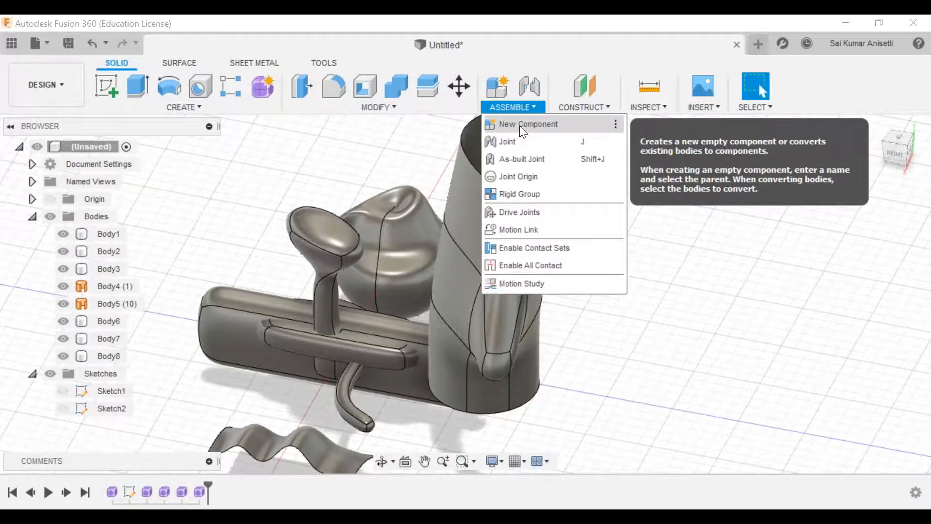
pyautogui.click(520, 126)
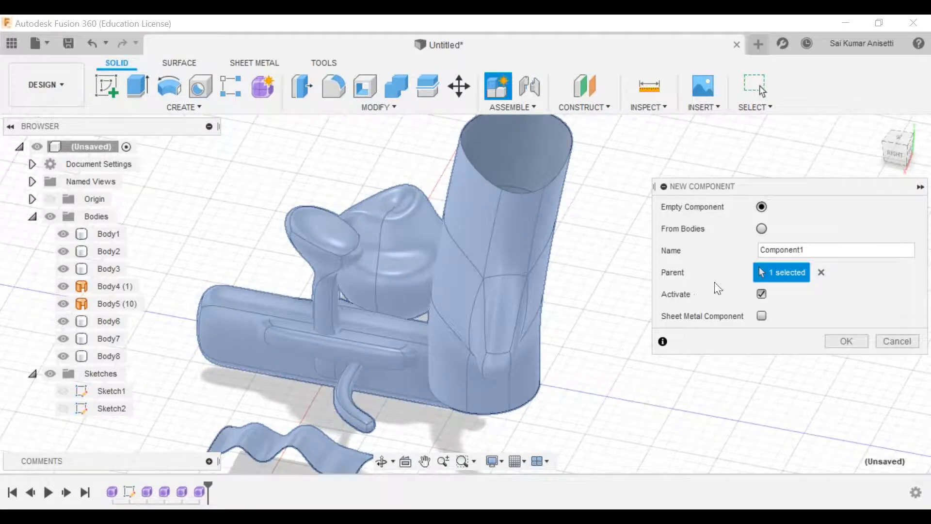
pyautogui.click(888, 343)
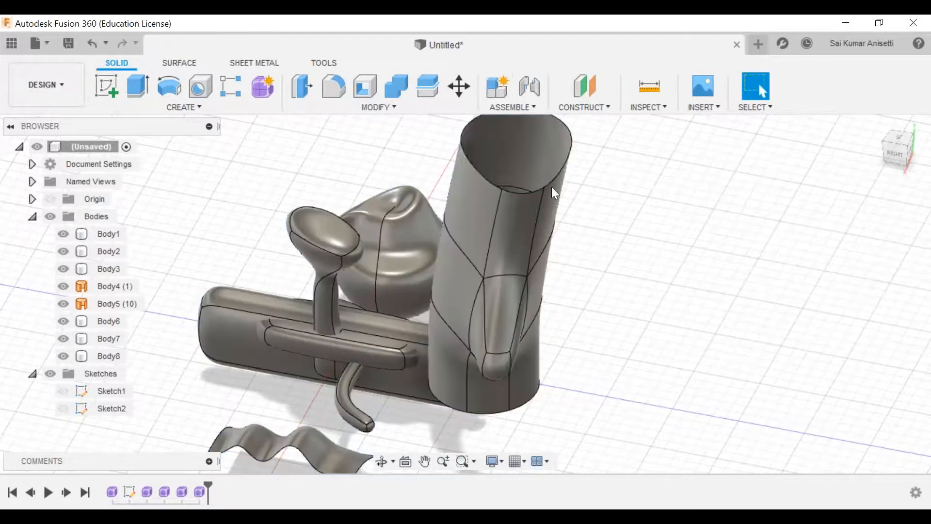
pyautogui.click(523, 109)
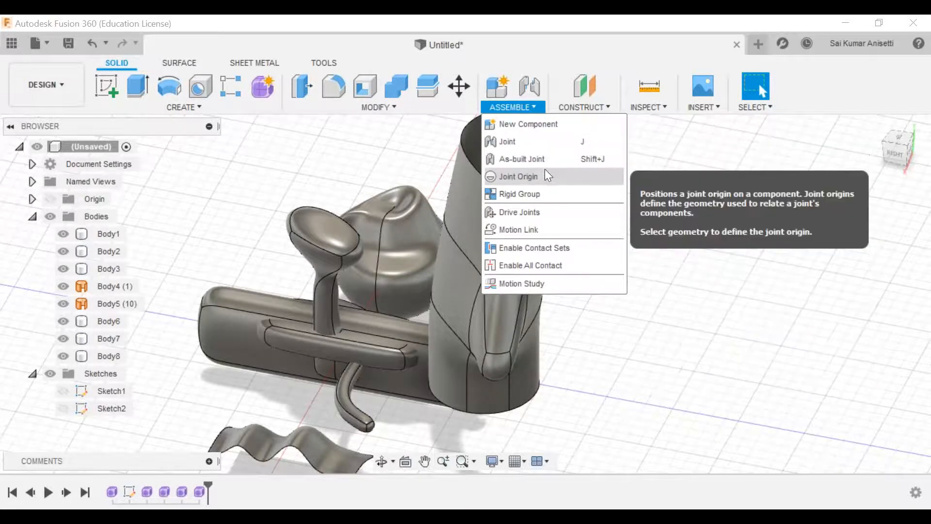
pyautogui.click(627, 354)
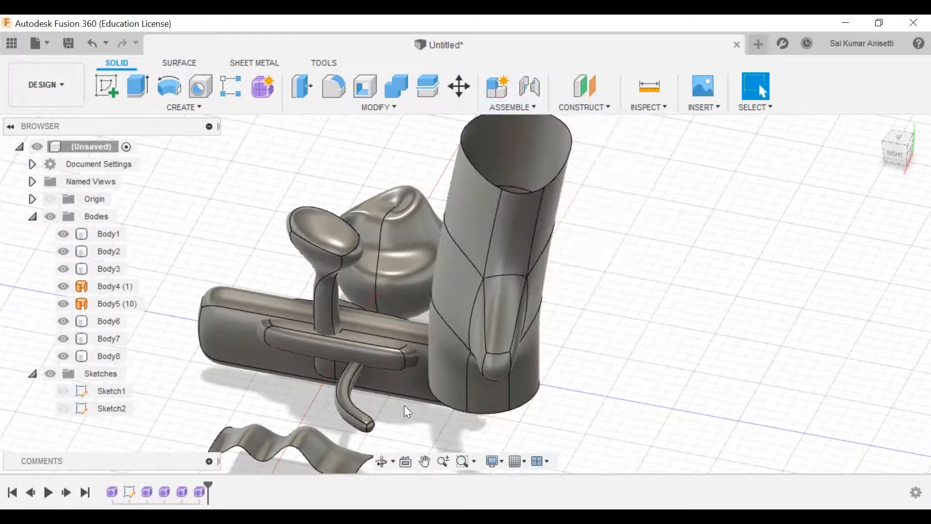
pyautogui.click(517, 365)
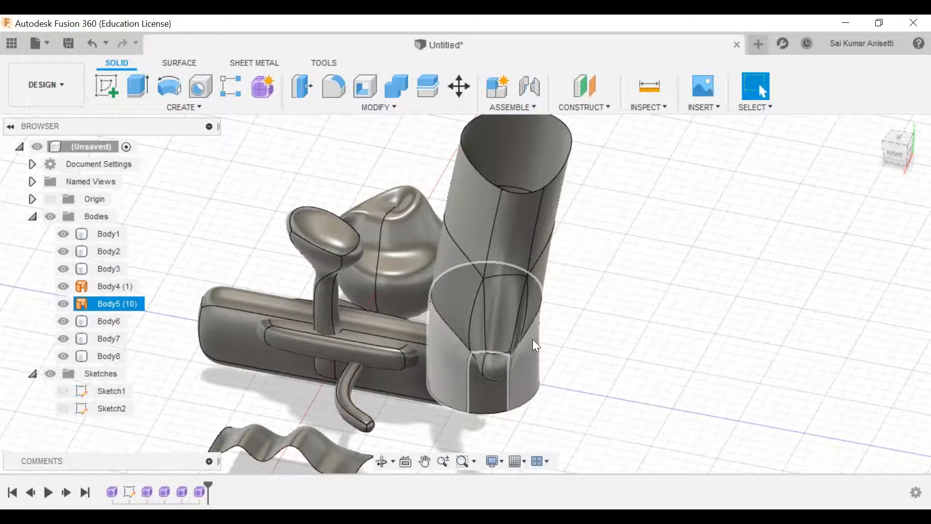
pyautogui.press('Escape')
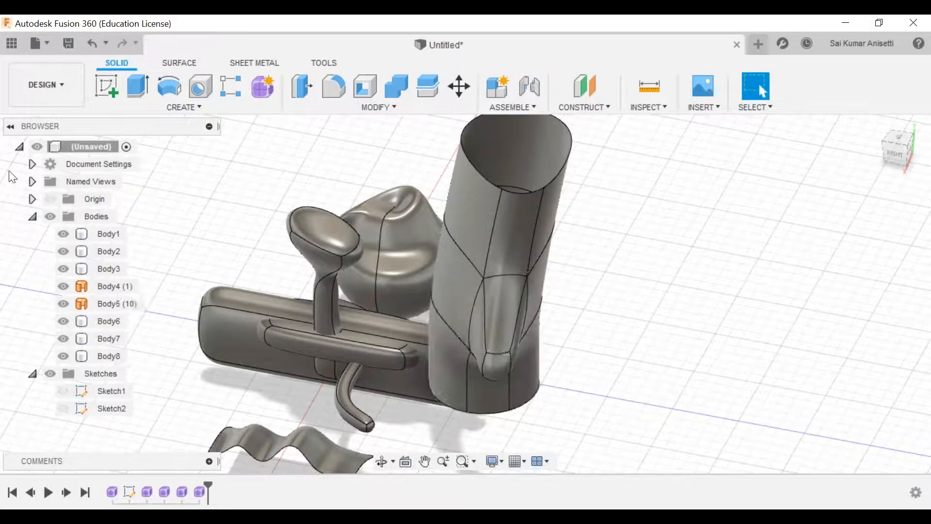
pyautogui.click(65, 72)
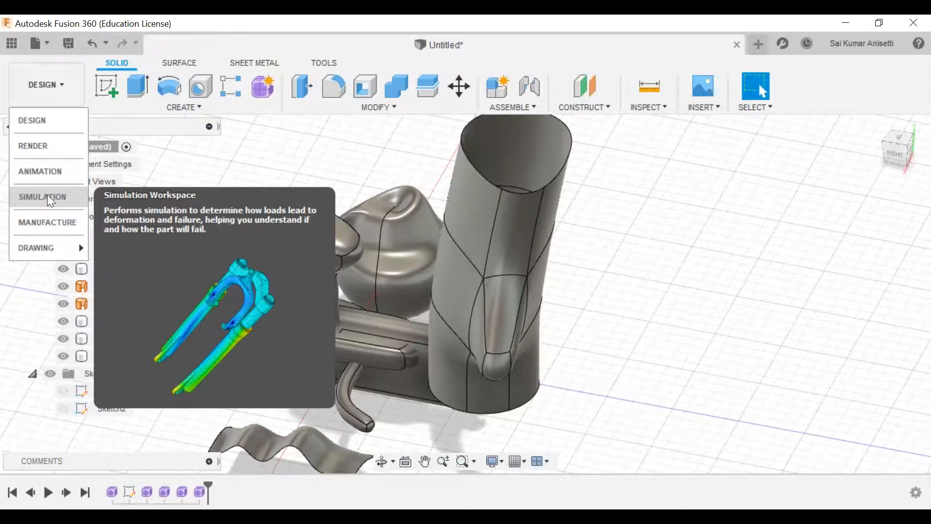
pyautogui.moveTo(61, 258)
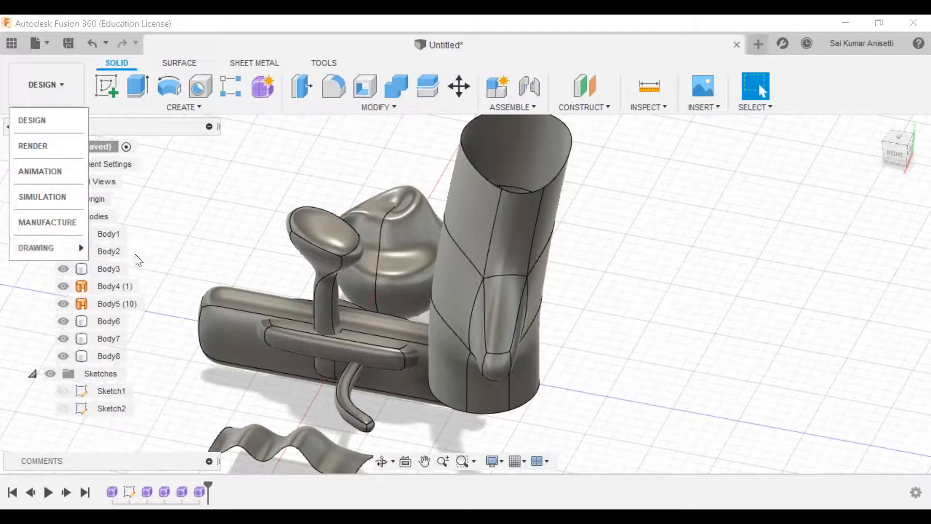
pyautogui.click(622, 264)
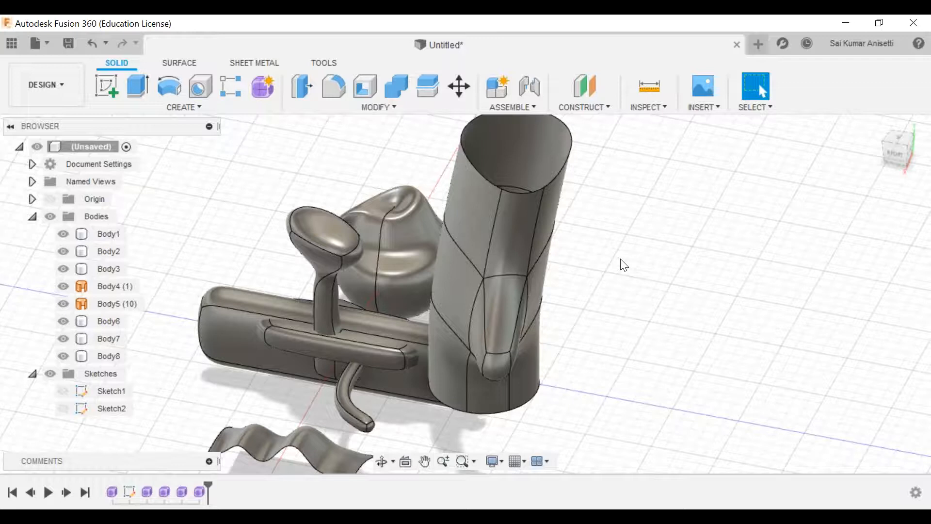
pyautogui.click(662, 36)
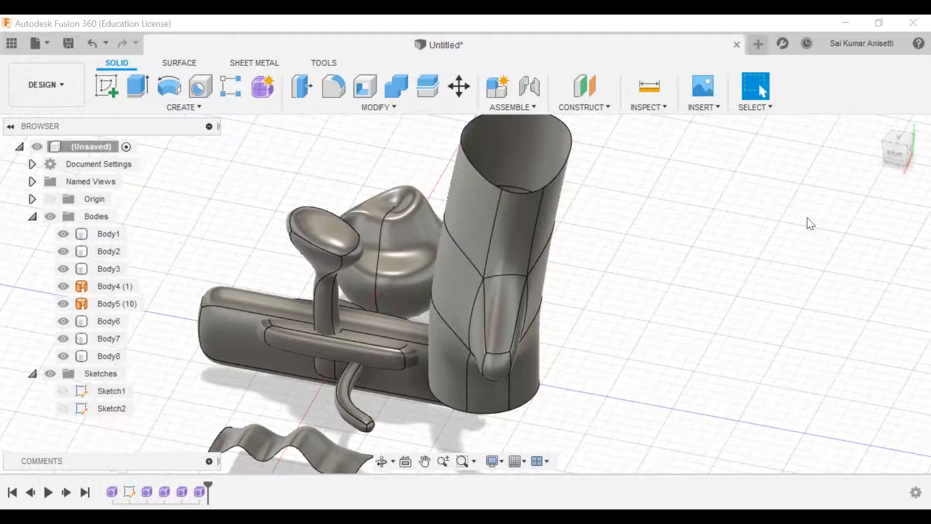
# Inspect the tall tube's top rim edge and its two upper band faces from the back
pyautogui.click(500, 178)
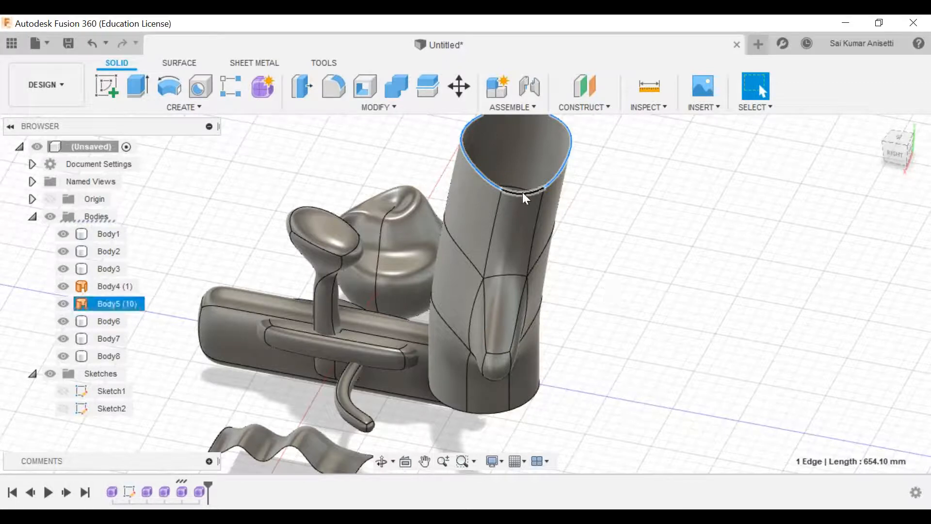
pyautogui.keyDown('shift'); pyautogui.moveTo(595, 338); pyautogui.dragTo(380, 303, button='middle'); pyautogui.keyUp('shift')
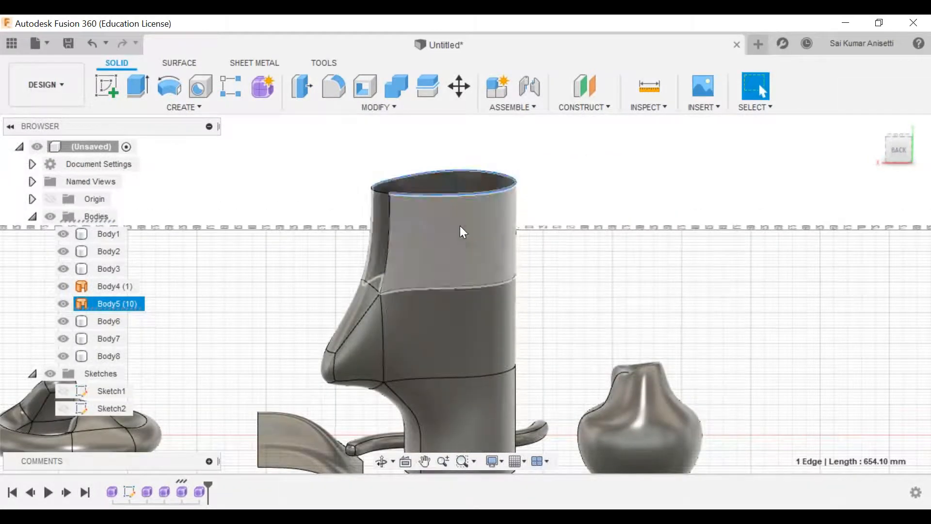
pyautogui.keyDown('shift'); pyautogui.moveTo(459, 263); pyautogui.dragTo(416, 275, button='middle'); pyautogui.keyUp('shift')
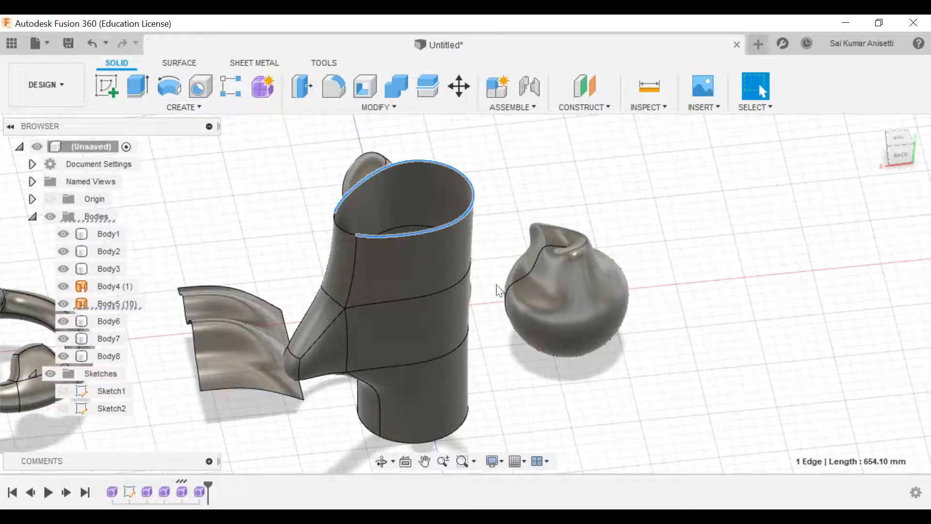
pyautogui.click(458, 266)
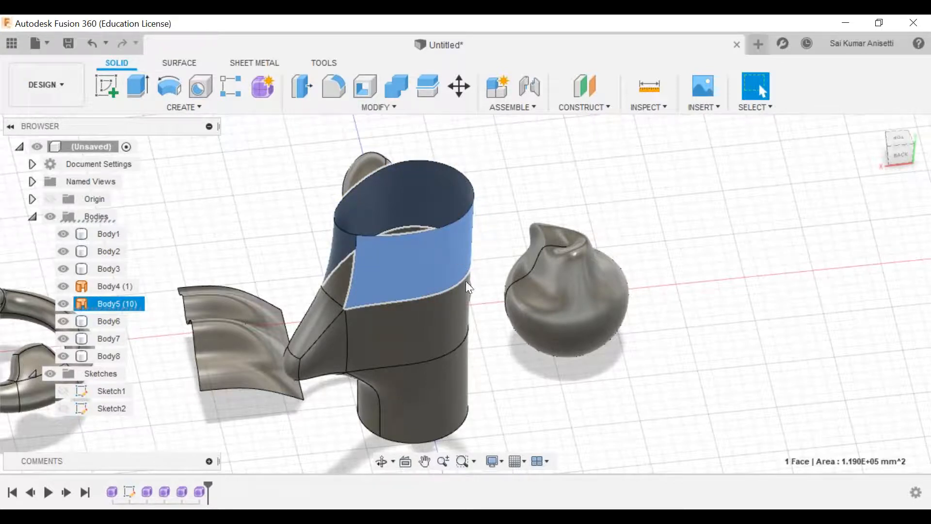
pyautogui.keyDown('ctrl'); pyautogui.click(466, 296); pyautogui.keyUp('ctrl')
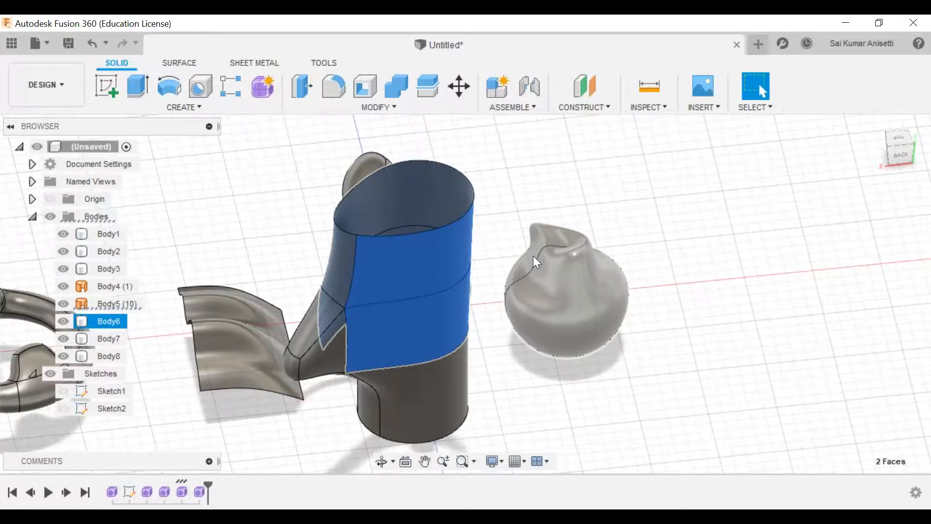
pyautogui.click(518, 209)
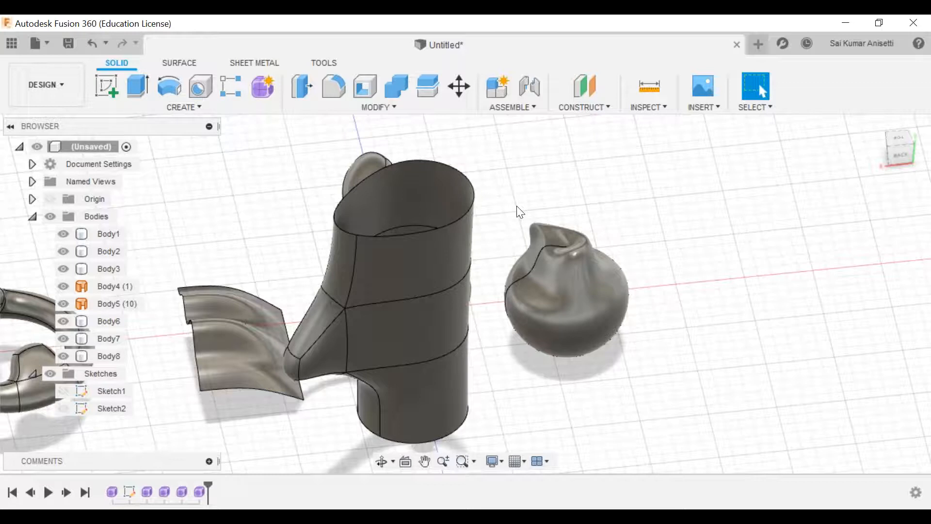
# Examine the ring body, the tall tube's upper band face and the oval top face of the mushroom-shaped stem up close
pyautogui.click(445, 220)
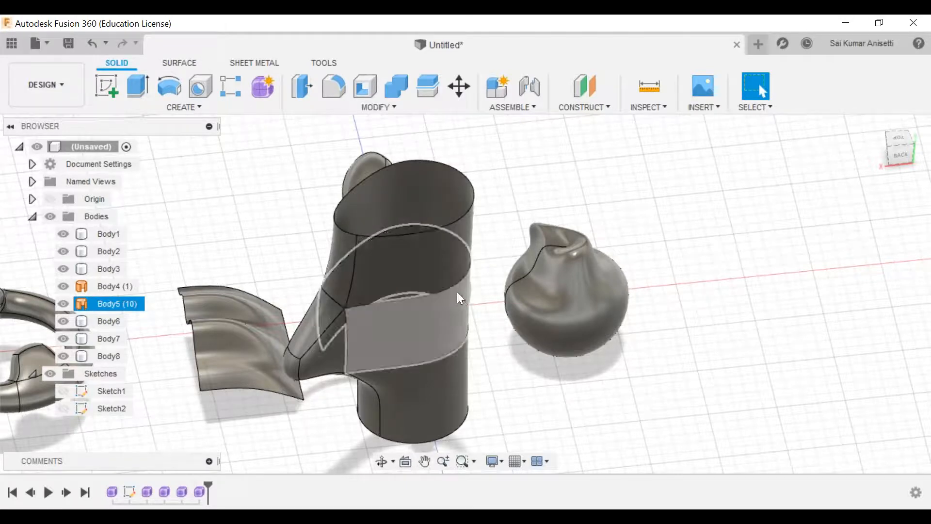
pyautogui.keyDown('shift'); pyautogui.moveTo(457, 292); pyautogui.dragTo(371, 282, button='middle'); pyautogui.keyUp('shift')
pyautogui.click(280, 228)
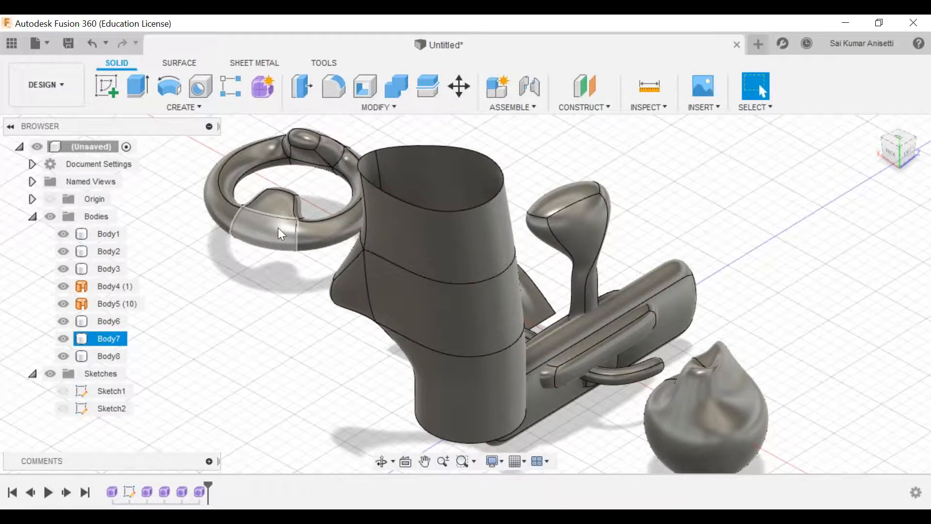
pyautogui.moveTo(278, 228); pyautogui.dragTo(240, 281, button='middle')
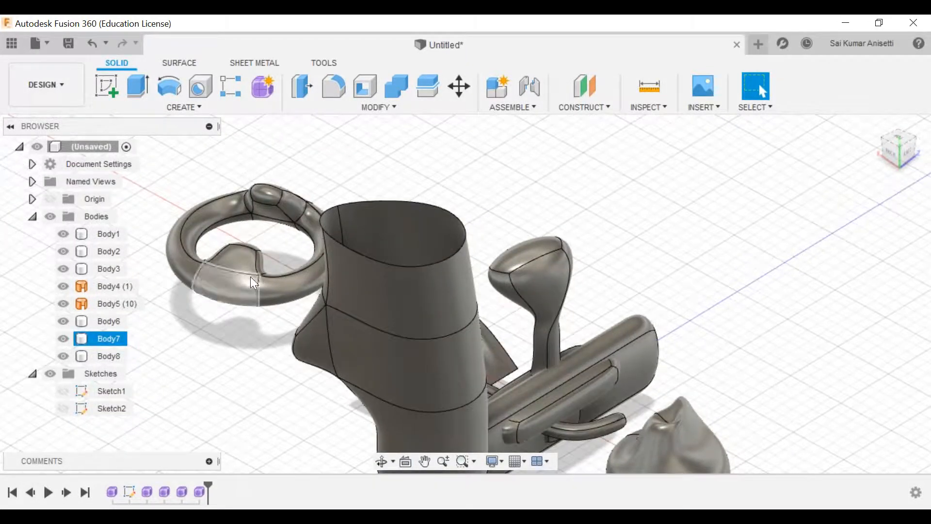
pyautogui.click(429, 282)
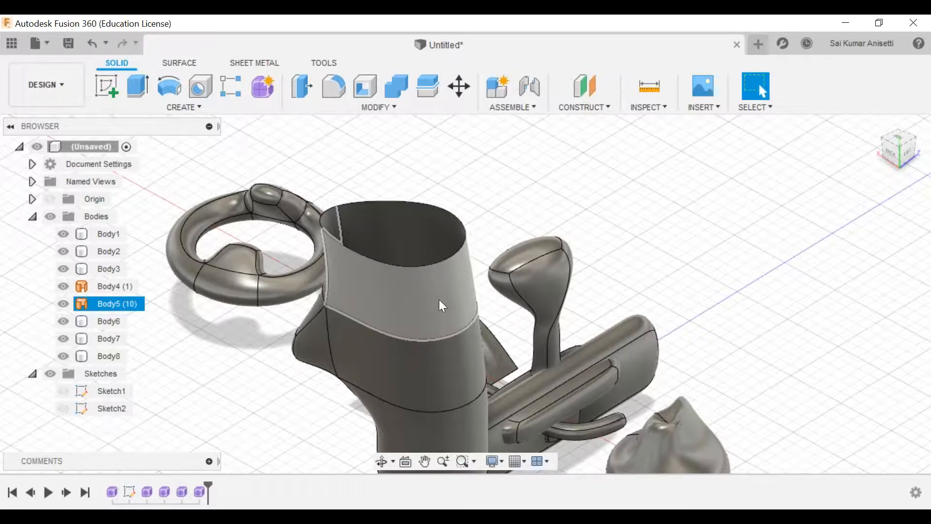
pyautogui.click(440, 303)
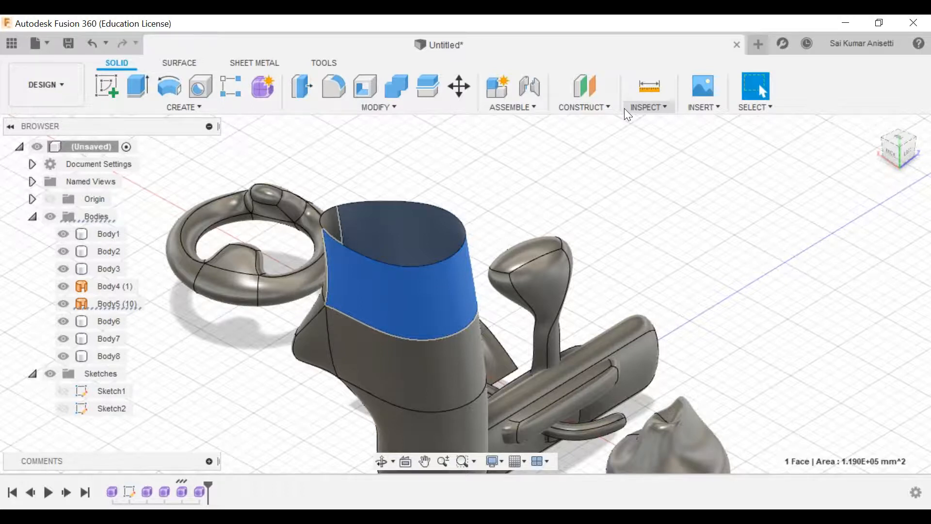
pyautogui.click(533, 250)
pyautogui.keyDown('shift'); pyautogui.moveTo(551, 276); pyautogui.dragTo(538, 237, button='middle'); pyautogui.keyUp('shift')
pyautogui.scroll(3, 542, 242)
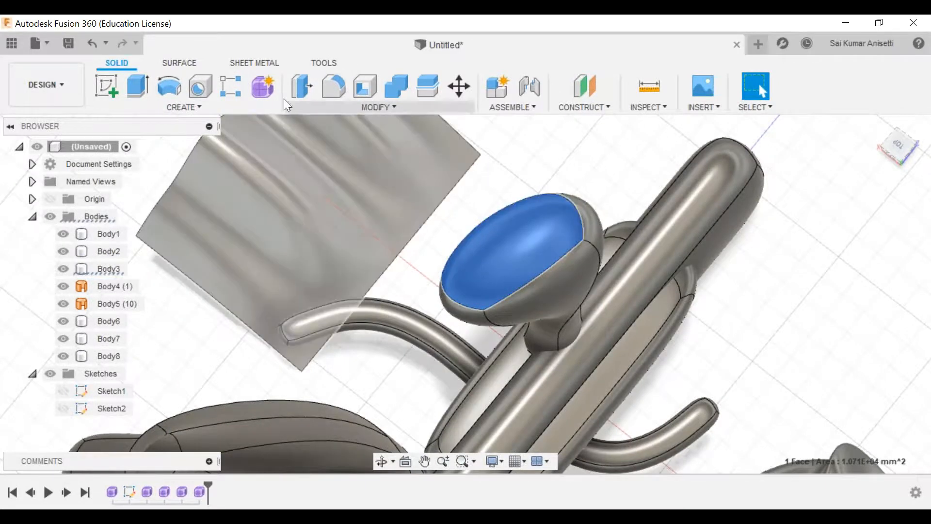
# Start a new freeform T-spline form in the design and collapse the Bodies list
pyautogui.click(208, 61)
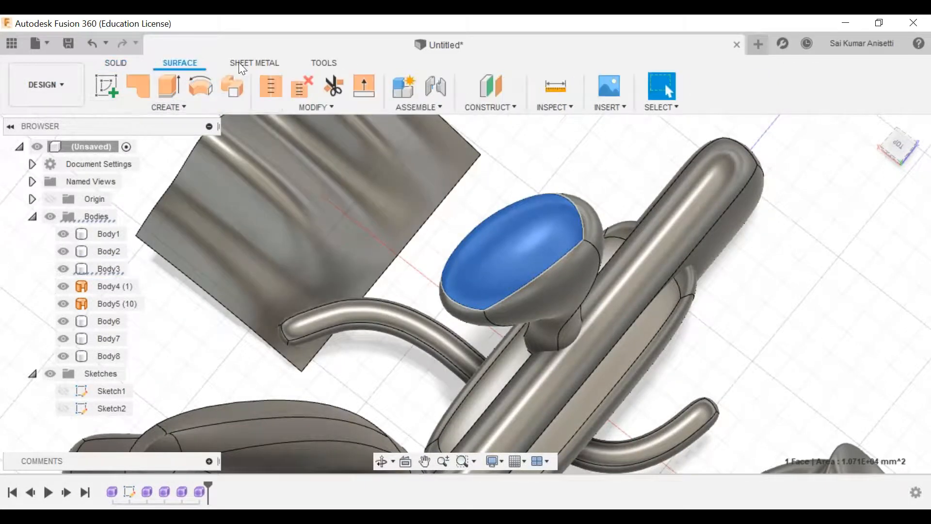
pyautogui.click(249, 63)
pyautogui.click(116, 63)
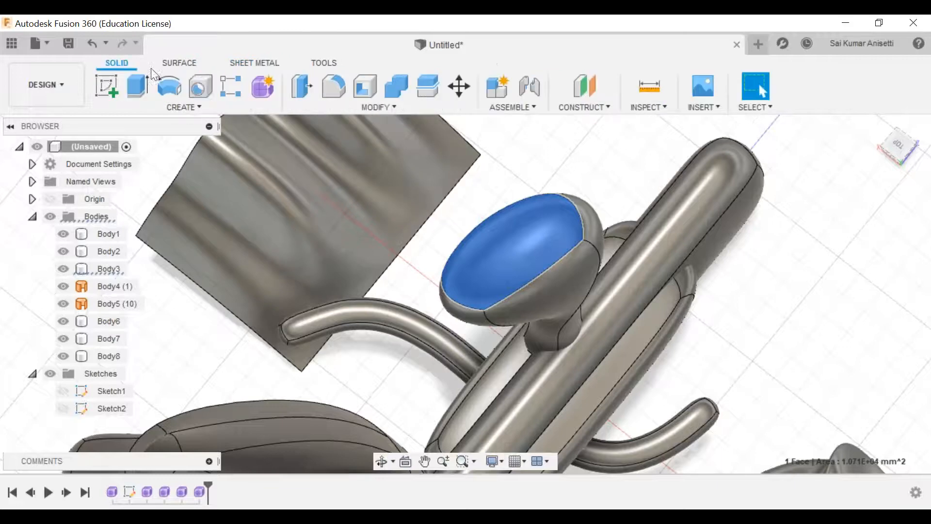
pyautogui.click(263, 86)
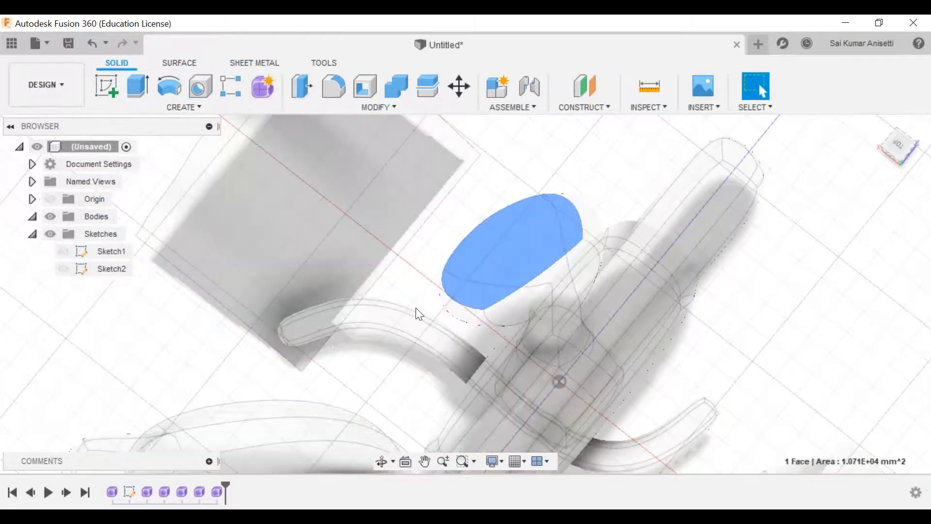
pyautogui.moveTo(443, 298); pyautogui.dragTo(433, 303, button='middle')
pyautogui.moveTo(453, 339); pyautogui.dragTo(328, 316, button='middle')
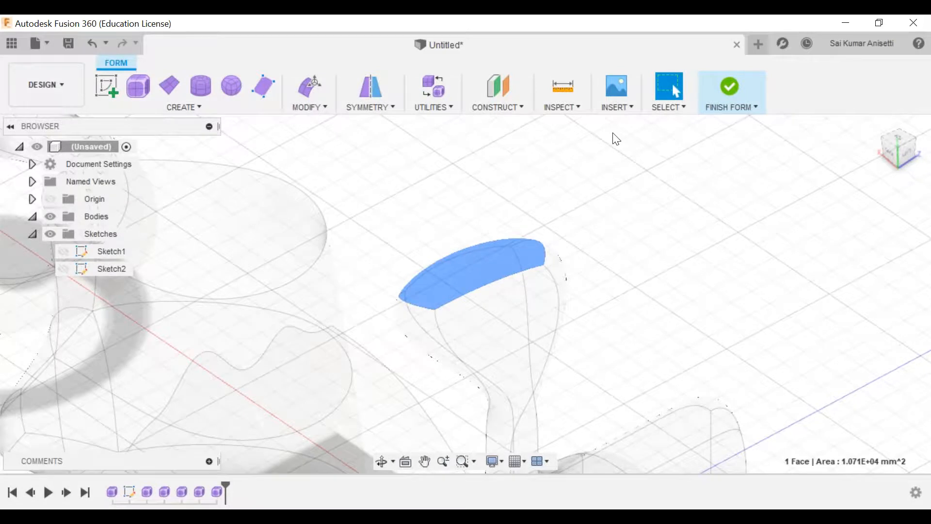
pyautogui.click(677, 111)
pyautogui.moveTo(324, 315); pyautogui.dragTo(359, 265, button='middle')
pyautogui.scroll(-2, 432, 308)
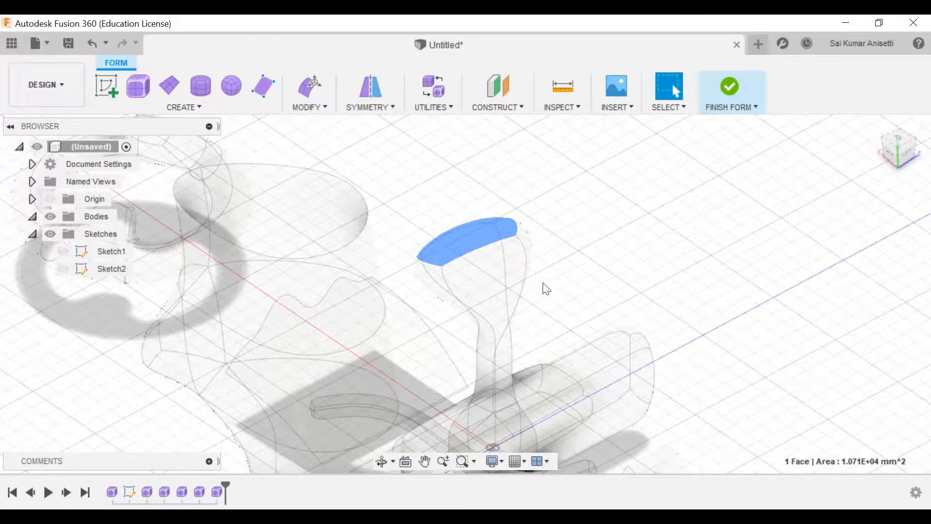
pyautogui.moveTo(536, 281); pyautogui.dragTo(548, 280, button='middle')
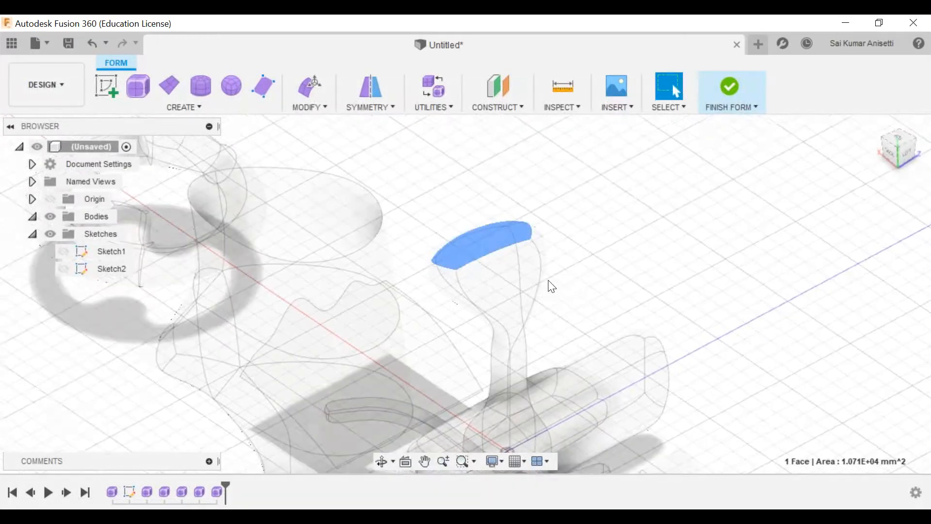
pyautogui.scroll(-3, 548, 280)
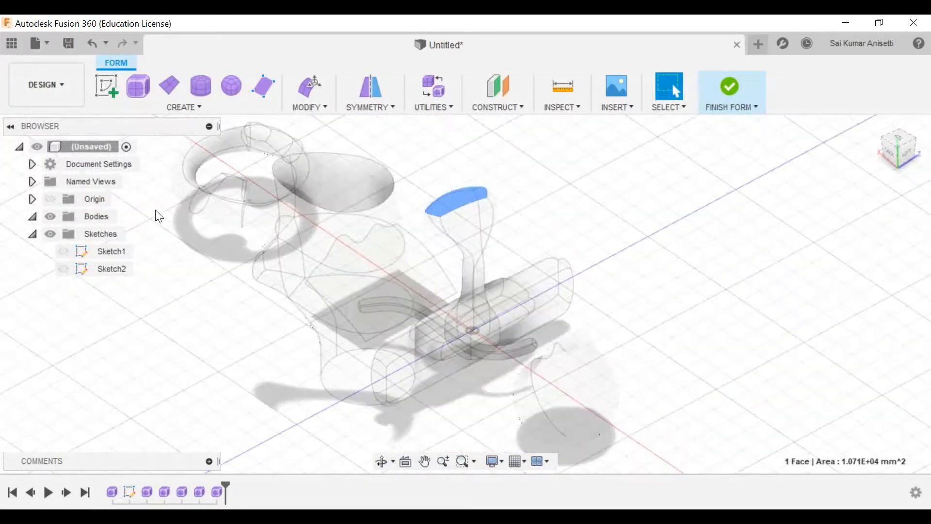
pyautogui.click(32, 216)
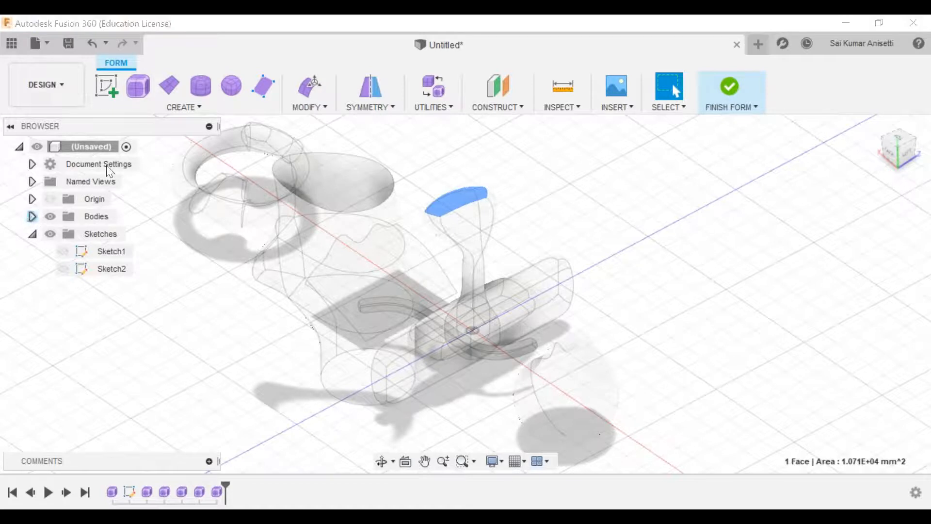
# Draw a symmetric center-type T-spline box near the origin on a vertical plane, about 146 mm by 216 mm
pyautogui.click(144, 94)
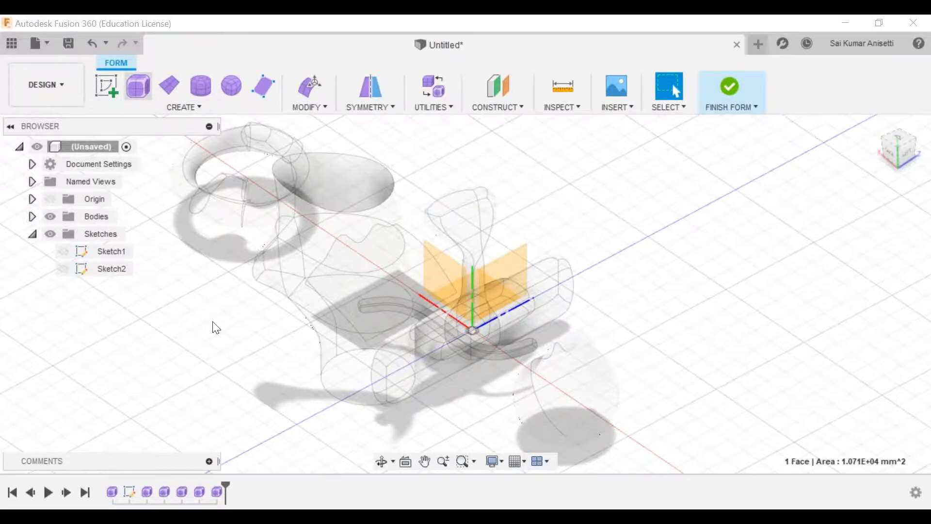
pyautogui.click(485, 295)
pyautogui.click(506, 287)
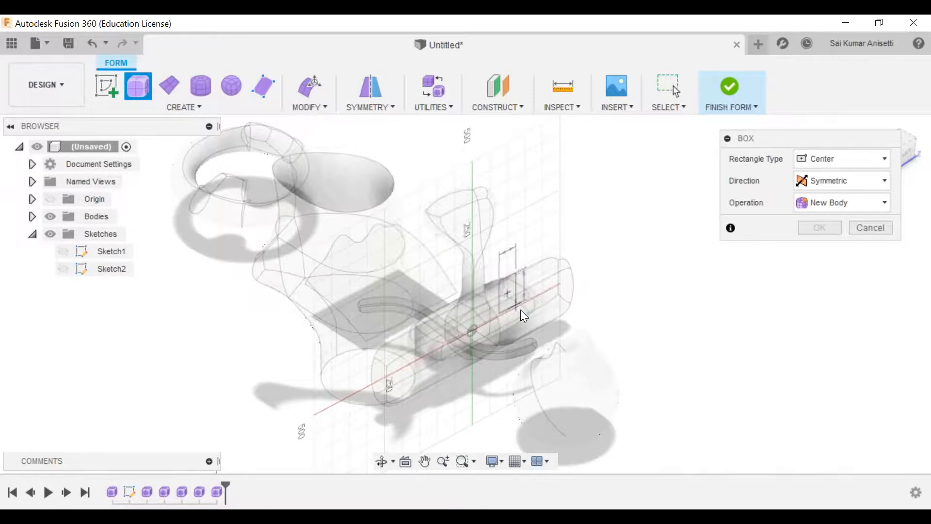
pyautogui.click(537, 320)
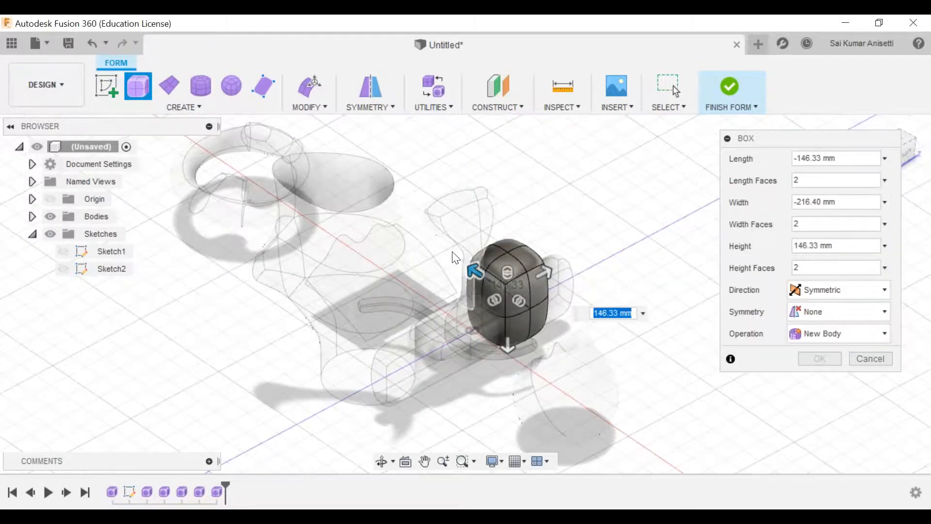
# Set the box's height to 300 mm and its length to -300 mm
pyautogui.moveTo(474, 270); pyautogui.dragTo(503, 287)
pyautogui.write('300')
pyautogui.press('Return')
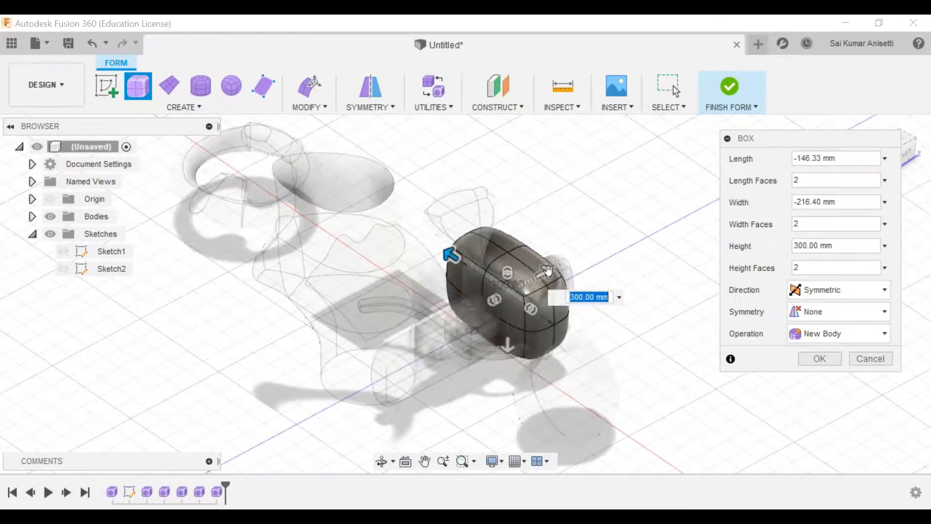
pyautogui.click(546, 273)
pyautogui.write('-300')
pyautogui.press('Return')
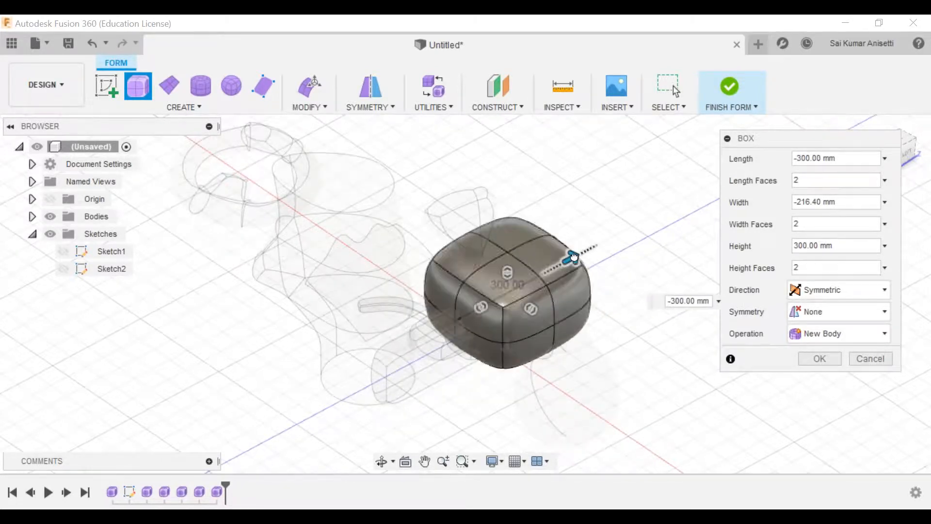
# Reduce the box's width, length and height faces to 1 each
pyautogui.moveTo(508, 272); pyautogui.dragTo(420, 325, button='middle')
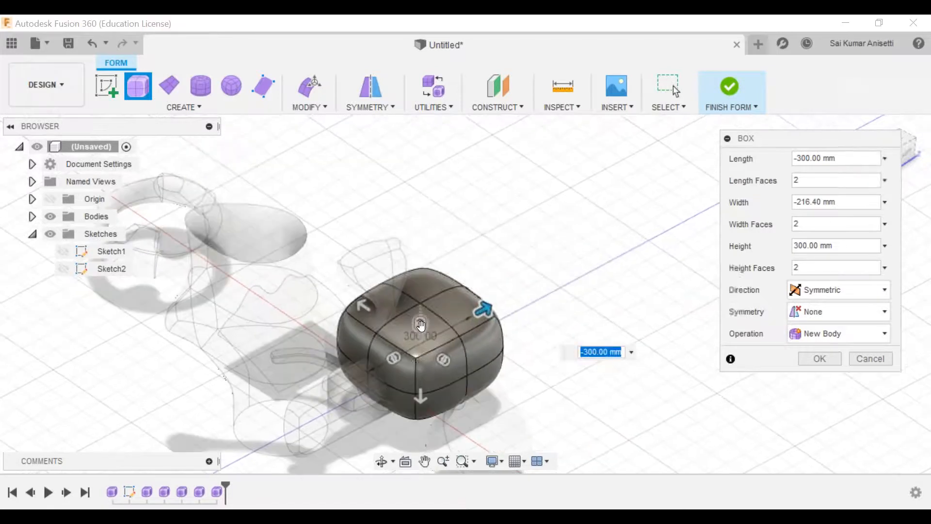
pyautogui.scroll(3, 420, 324)
pyautogui.scroll(2, 418, 322)
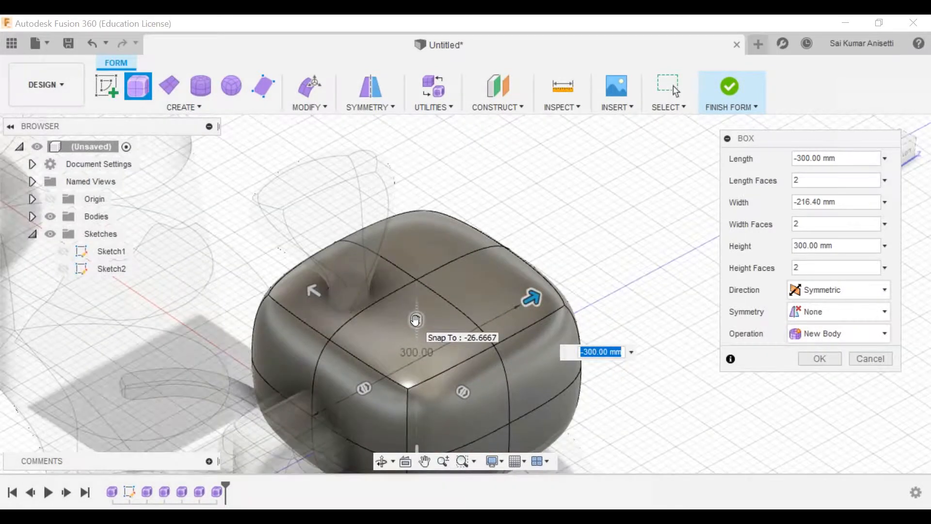
pyautogui.press('Tab')
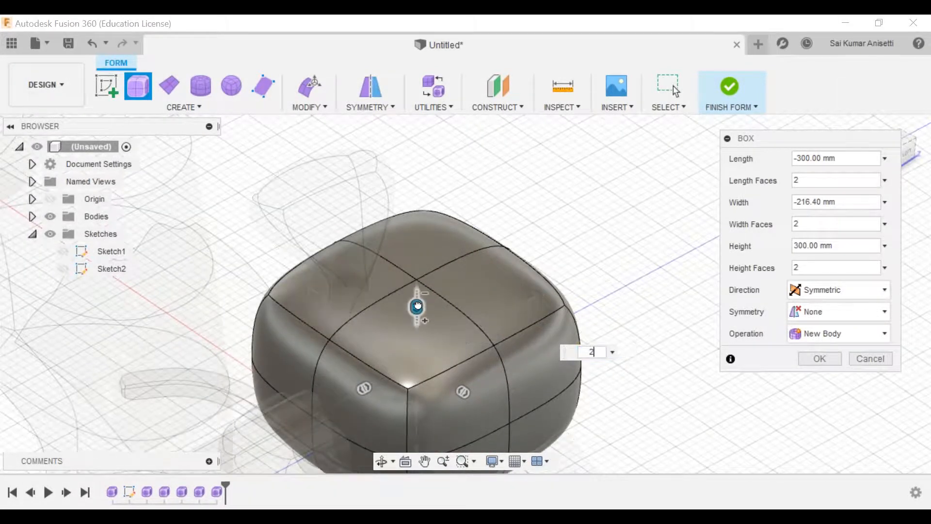
pyautogui.write('1')
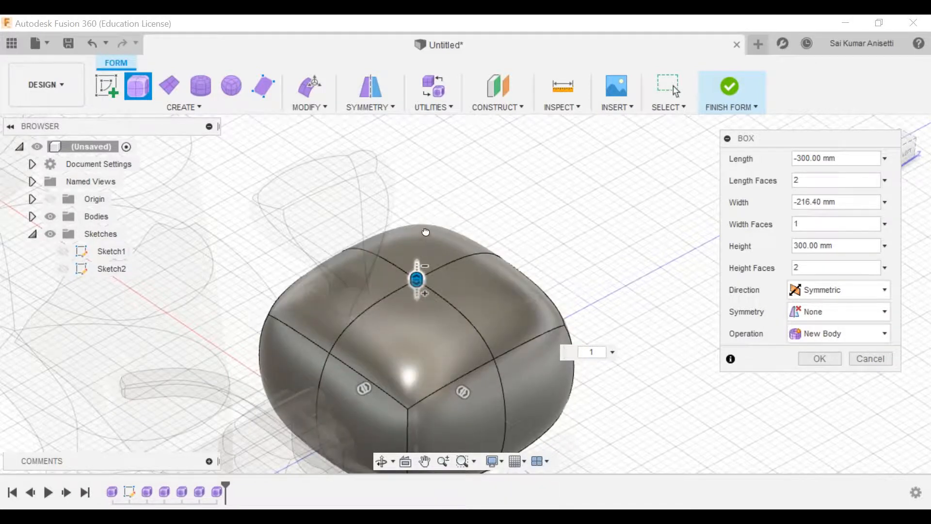
pyautogui.moveTo(417, 281); pyautogui.dragTo(421, 288)
pyautogui.moveTo(487, 371); pyautogui.dragTo(461, 308, button='middle')
pyautogui.moveTo(437, 329); pyautogui.dragTo(490, 358)
pyautogui.moveTo(337, 325); pyautogui.dragTo(294, 347)
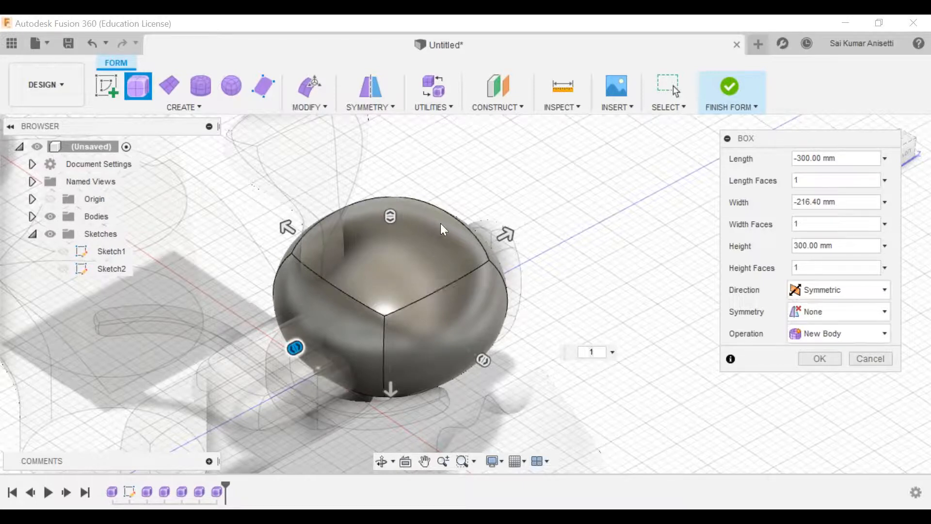
# Set the box's length faces to 2 and finish the form
pyautogui.keyDown('shift'); pyautogui.moveTo(426, 235); pyautogui.dragTo(439, 196, button='middle'); pyautogui.keyUp('shift')
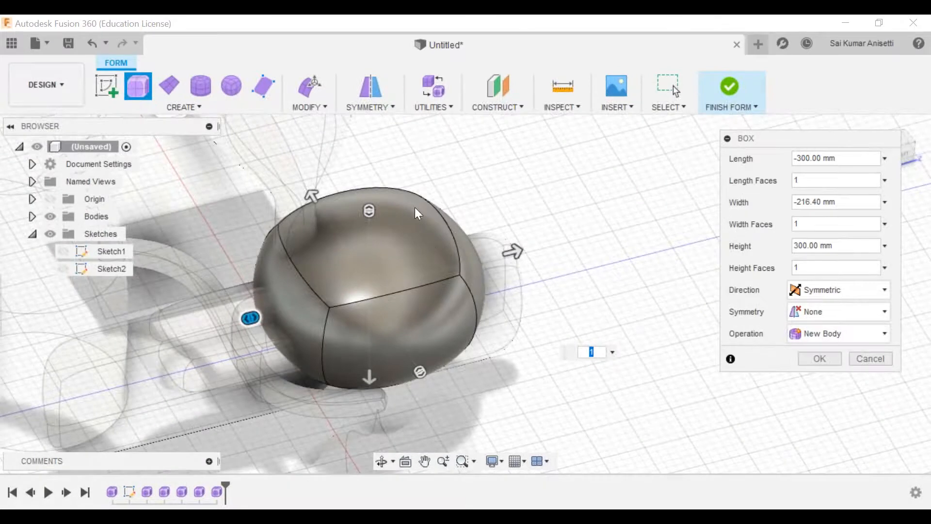
pyautogui.moveTo(446, 262); pyautogui.dragTo(426, 316, button='middle')
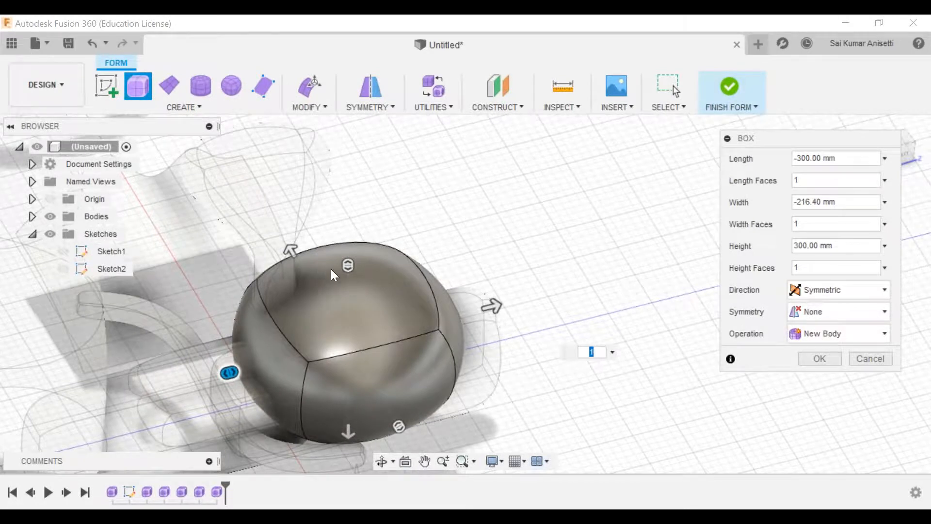
pyautogui.moveTo(233, 371); pyautogui.dragTo(253, 367)
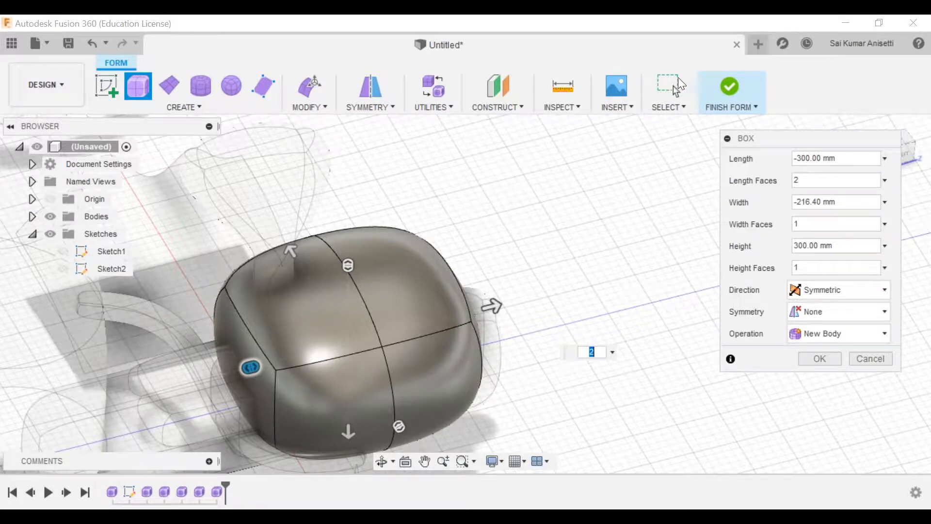
pyautogui.click(722, 87)
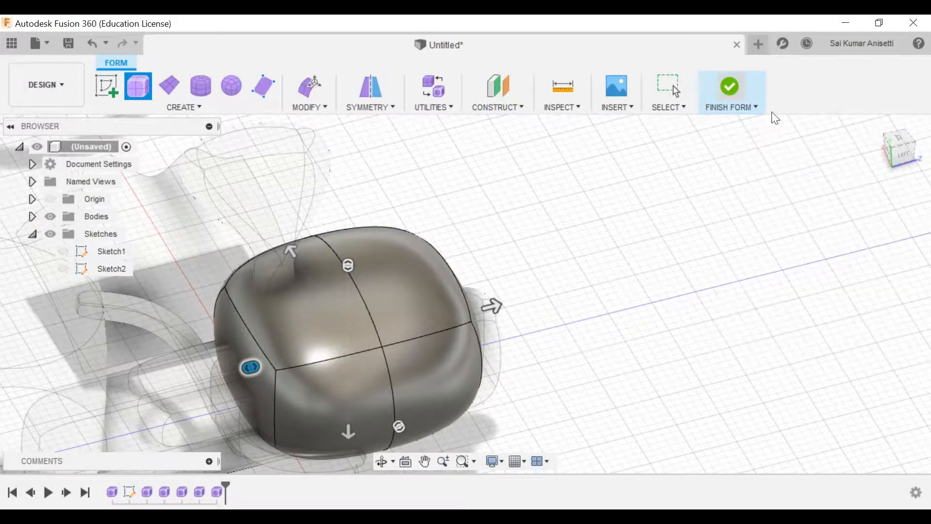
# Examine the finished rounded box among the tube, stem, curved bar and ring bodies from several angles
pyautogui.scroll(-3, 316, 315)
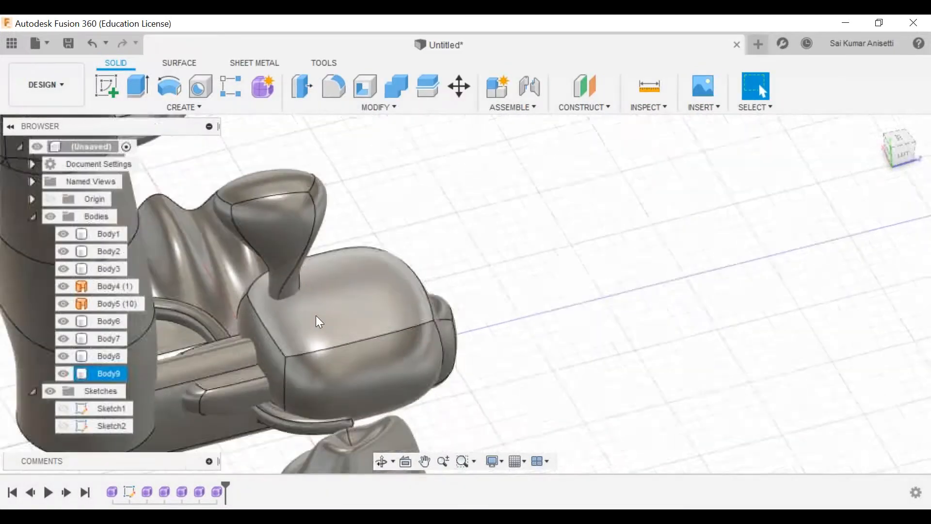
pyautogui.moveTo(316, 315); pyautogui.dragTo(514, 317, button='middle')
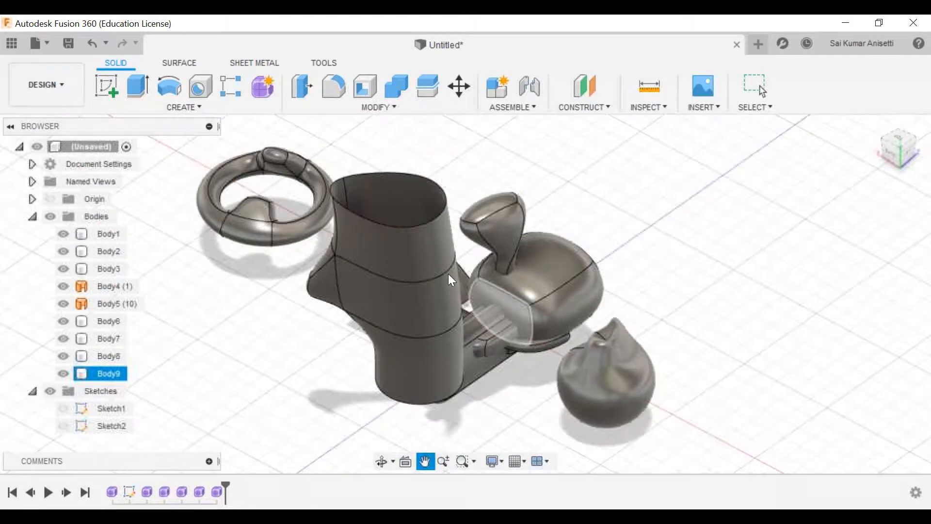
pyautogui.keyDown('shift'); pyautogui.moveTo(284, 236); pyautogui.dragTo(513, 254, button='middle'); pyautogui.keyUp('shift')
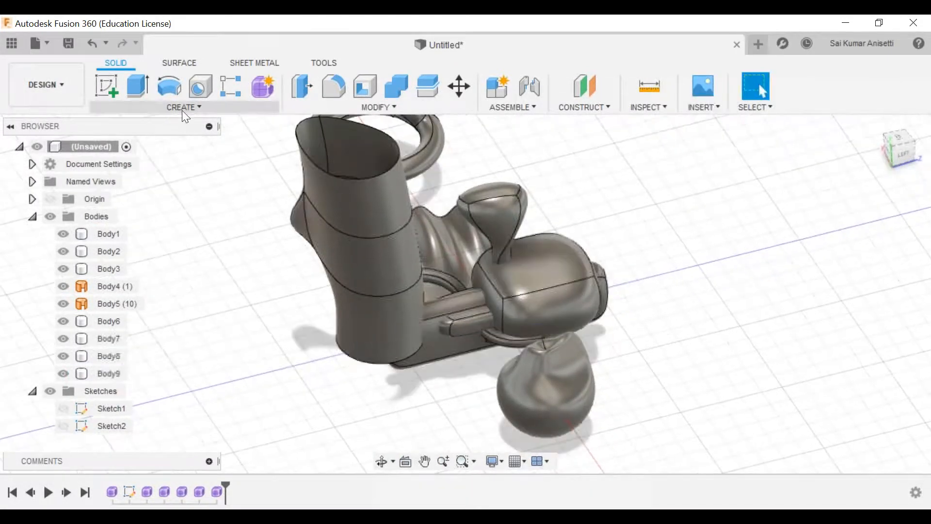
pyautogui.click(182, 110)
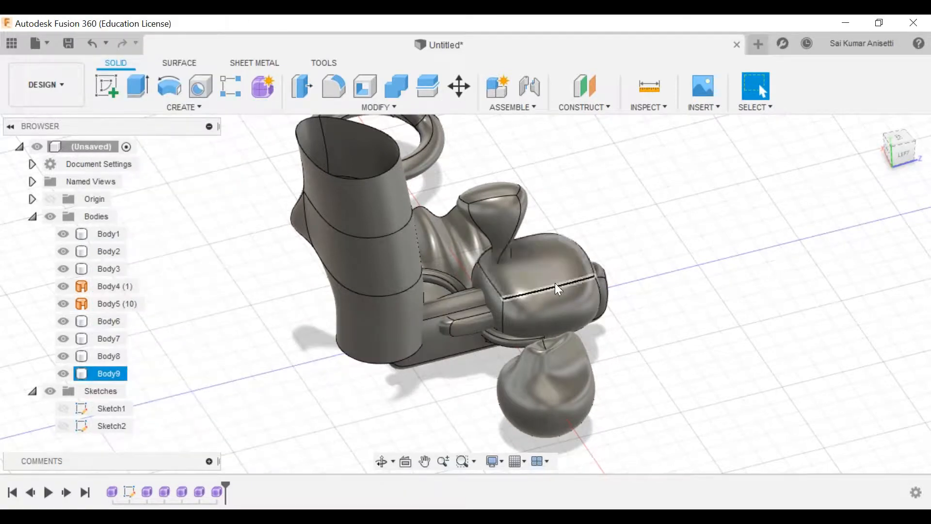
pyautogui.keyDown('shift'); pyautogui.moveTo(555, 284); pyautogui.dragTo(521, 239, button='middle'); pyautogui.keyUp('shift')
pyautogui.moveTo(351, 263)
pyautogui.keyDown('shift'); pyautogui.mouseDown(button='middle')
pyautogui.moveTo(362, 257)
pyautogui.moveTo(360, 301)
pyautogui.mouseUp(button='middle'); pyautogui.keyUp('shift')
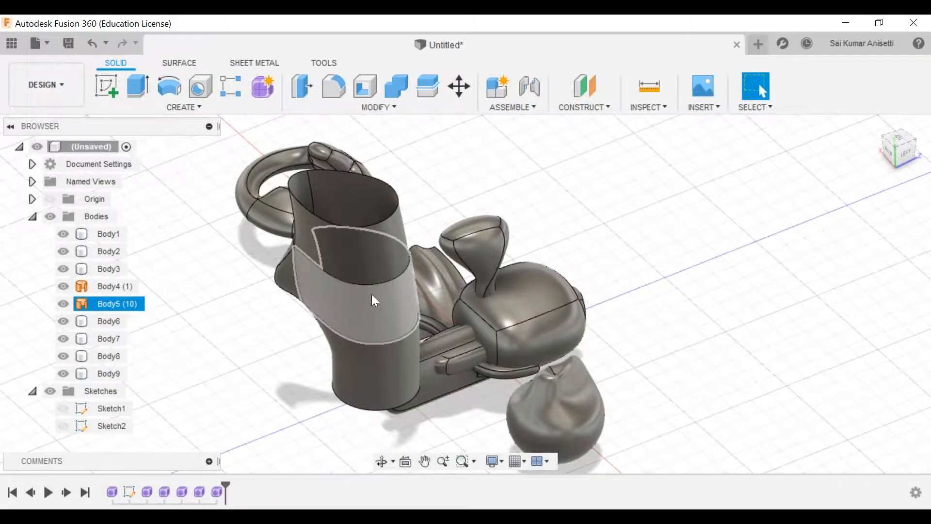
pyautogui.keyDown('shift'); pyautogui.moveTo(482, 332); pyautogui.dragTo(505, 331, button='middle'); pyautogui.keyUp('shift')
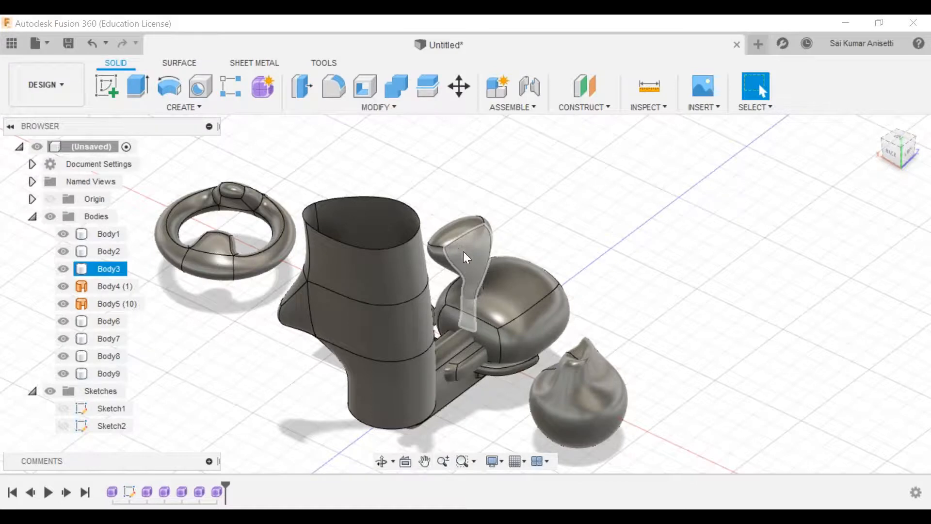
pyautogui.keyDown('shift'); pyautogui.moveTo(534, 301); pyautogui.dragTo(483, 299, button='middle'); pyautogui.keyUp('shift')
pyautogui.moveTo(490, 246); pyautogui.dragTo(469, 285, button='middle')
pyautogui.scroll(3, 467, 275)
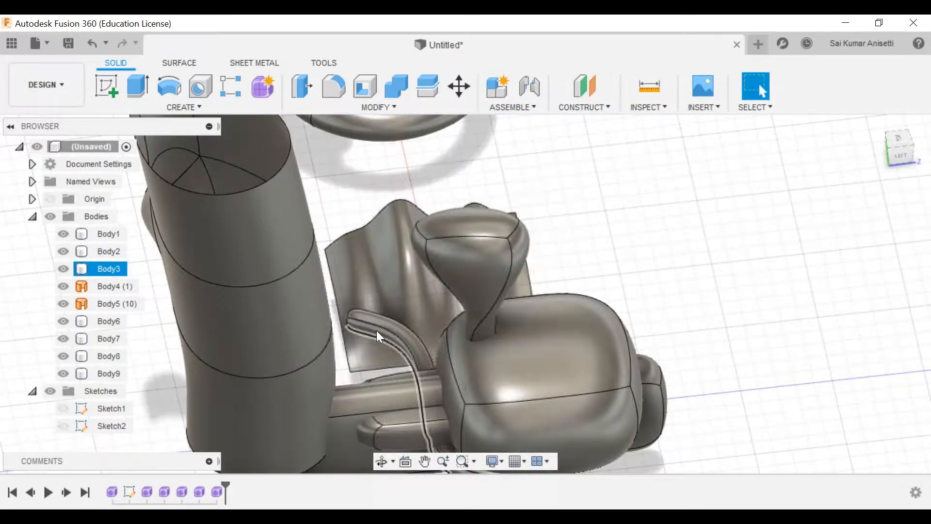
pyautogui.scroll(-3, 376, 330)
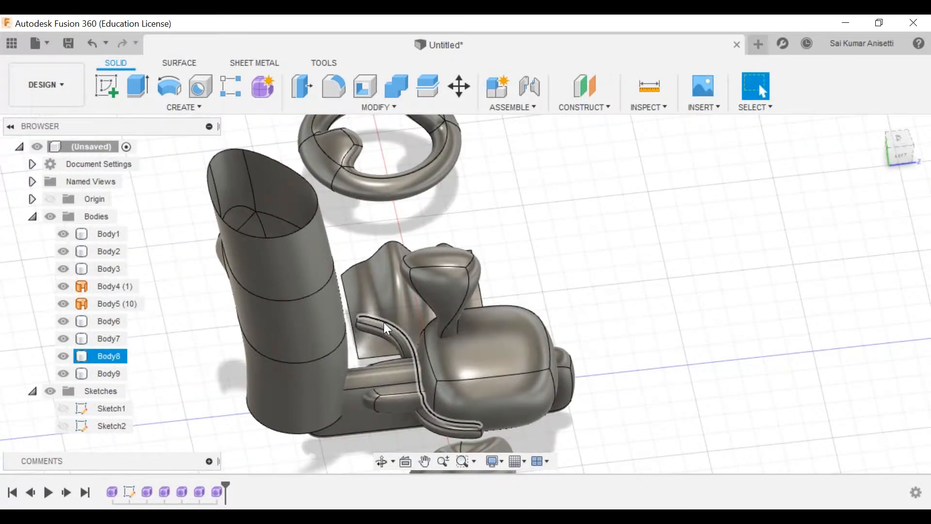
pyautogui.moveTo(388, 197); pyautogui.dragTo(362, 266, button='middle')
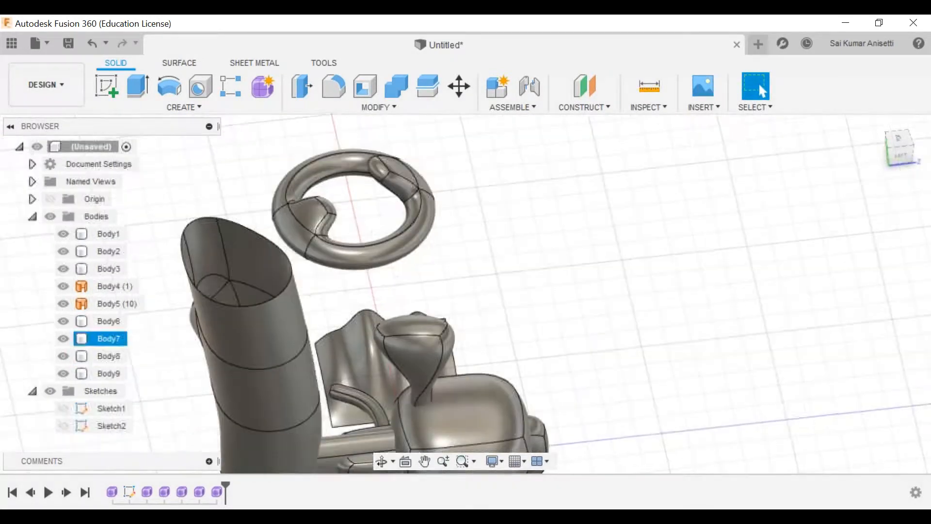
# Inspect the raised section of the ring body, and the tall tube with its side protrusion from the back
pyautogui.click(405, 253)
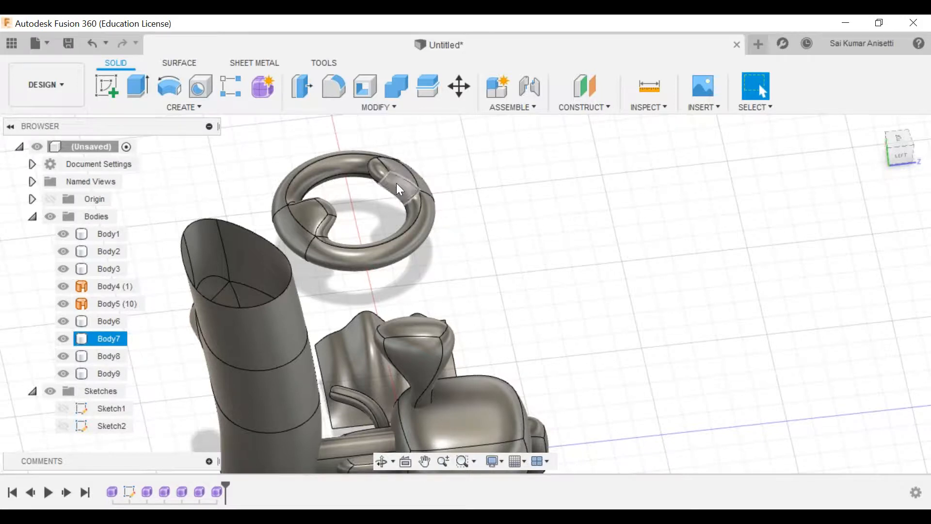
pyautogui.click(382, 162)
pyautogui.click(382, 162)
pyautogui.click(371, 203)
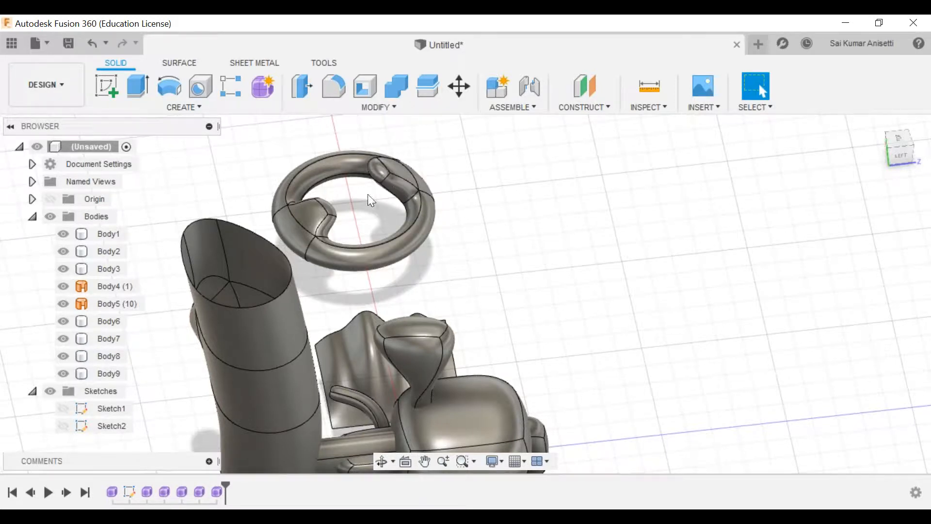
pyautogui.click(391, 173)
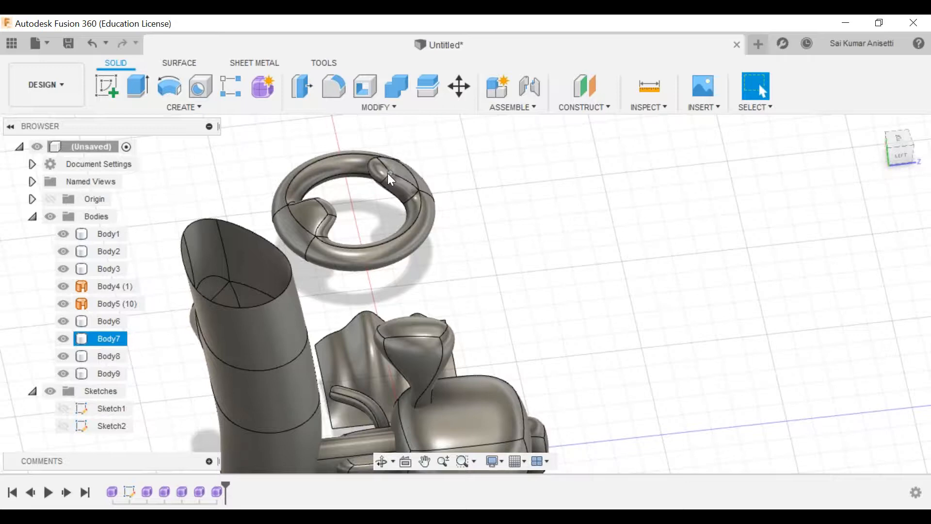
pyautogui.scroll(-3, 406, 198)
pyautogui.keyDown('shift'); pyautogui.moveTo(407, 254); pyautogui.dragTo(331, 293, button='middle'); pyautogui.keyUp('shift')
pyautogui.click(322, 297)
pyautogui.moveTo(341, 337); pyautogui.dragTo(481, 314, button='middle')
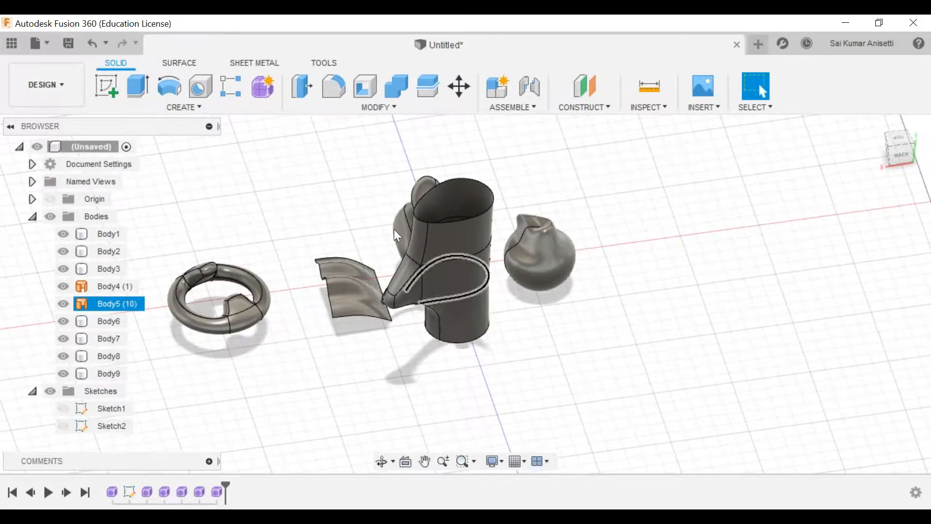
pyautogui.click(386, 218)
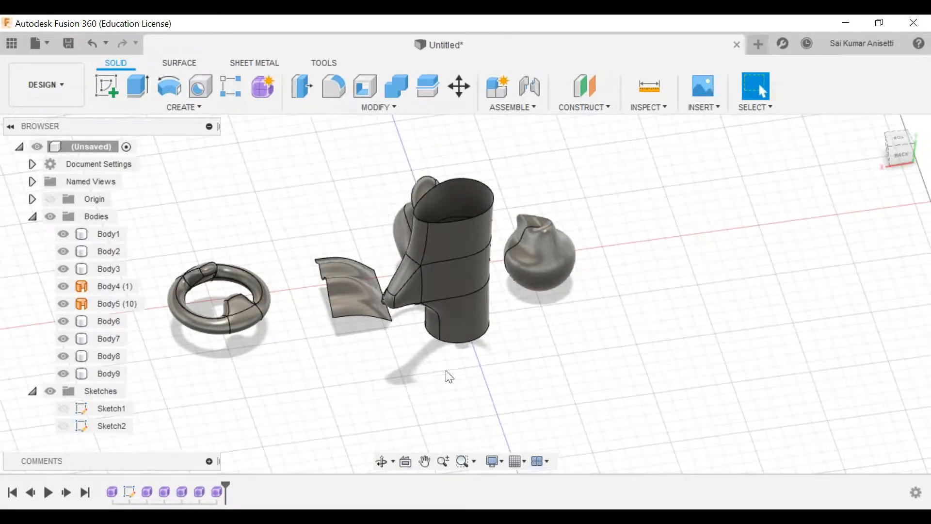
pyautogui.click(441, 307)
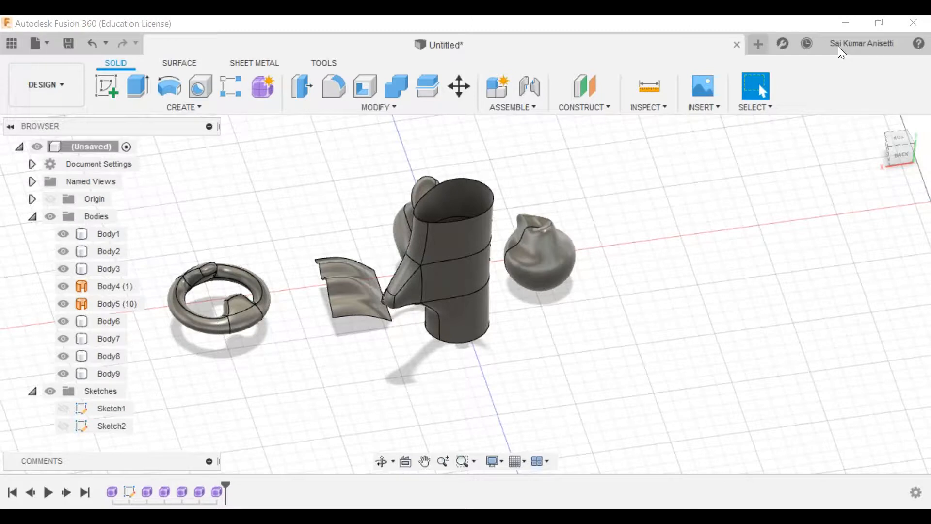
# Start another freeform T-spline form and hide all existing bodies
pyautogui.click(263, 87)
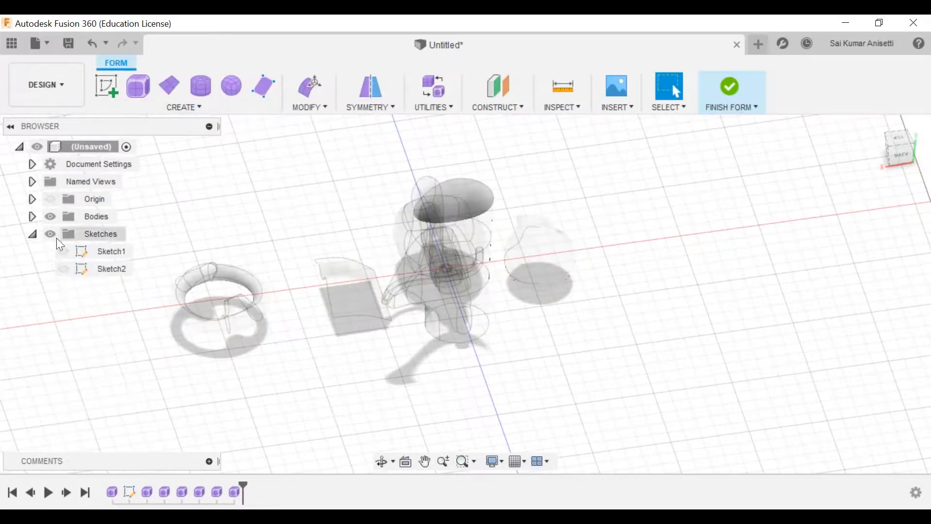
pyautogui.click(50, 217)
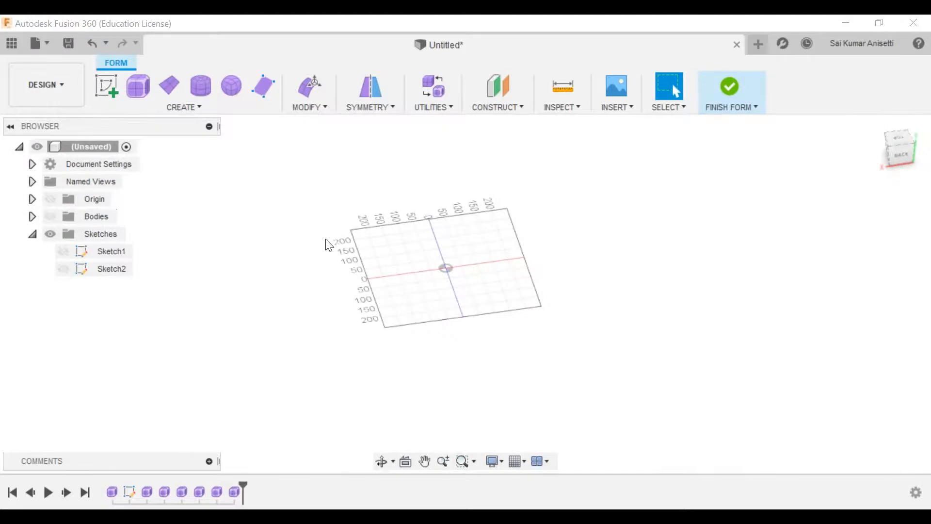
pyautogui.scroll(5, 451, 324)
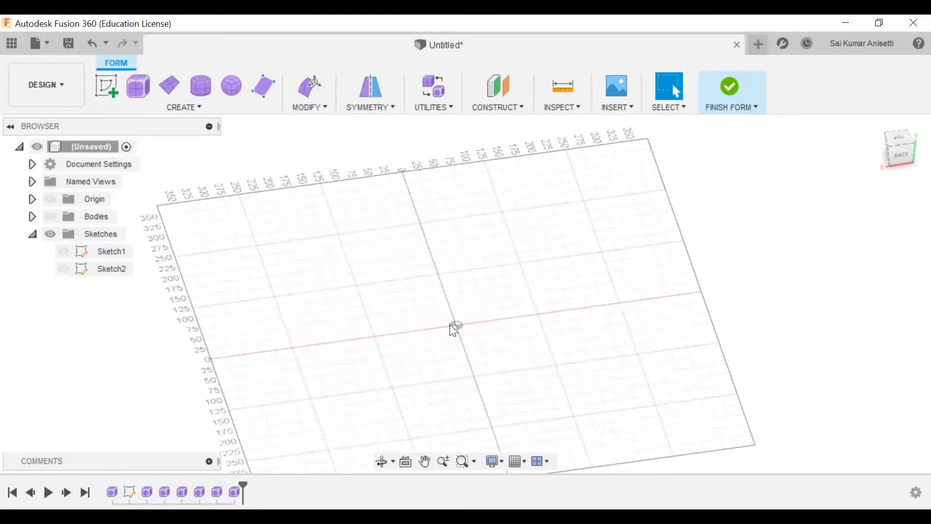
pyautogui.scroll(1, 451, 326)
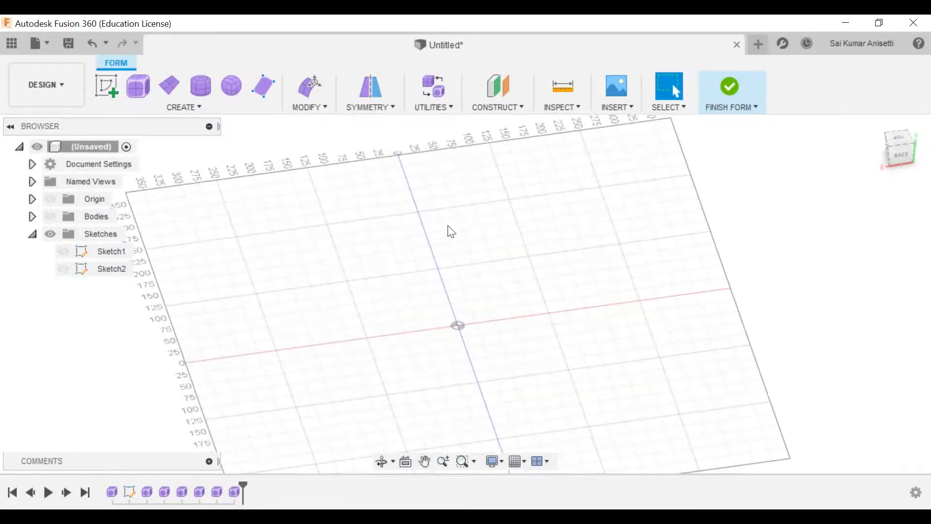
# Look through the Insert commands, including Canvas, and the list of available workspaces
pyautogui.click(613, 105)
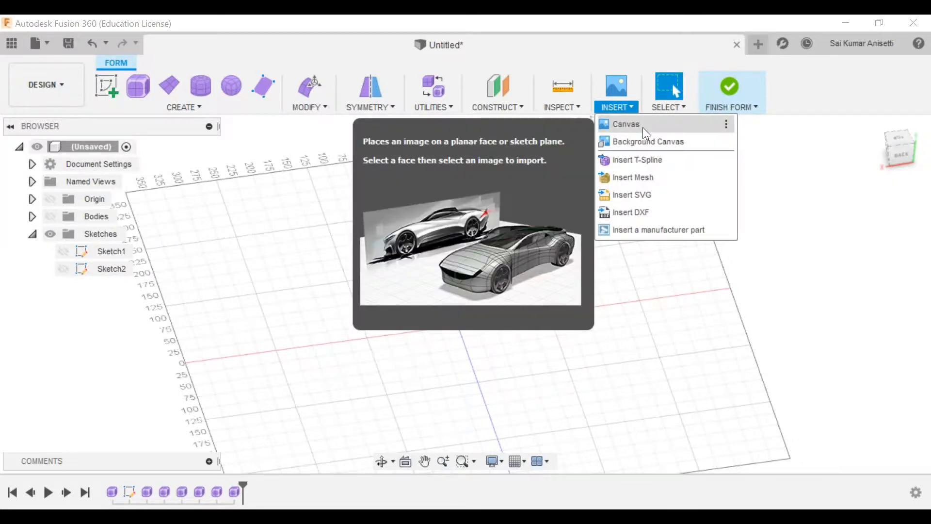
pyautogui.click(67, 85)
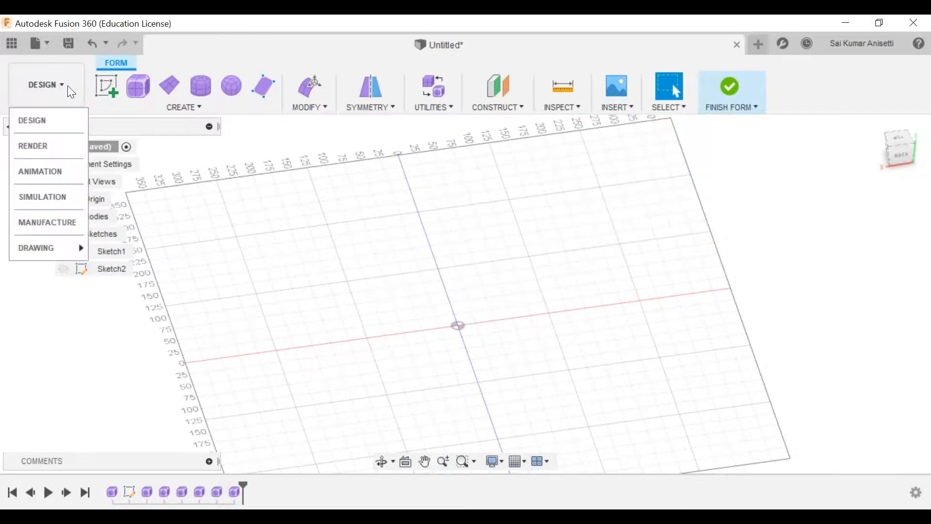
# Browse the saved designs in My First Project and look inside the Project 1 folder
pyautogui.click(13, 47)
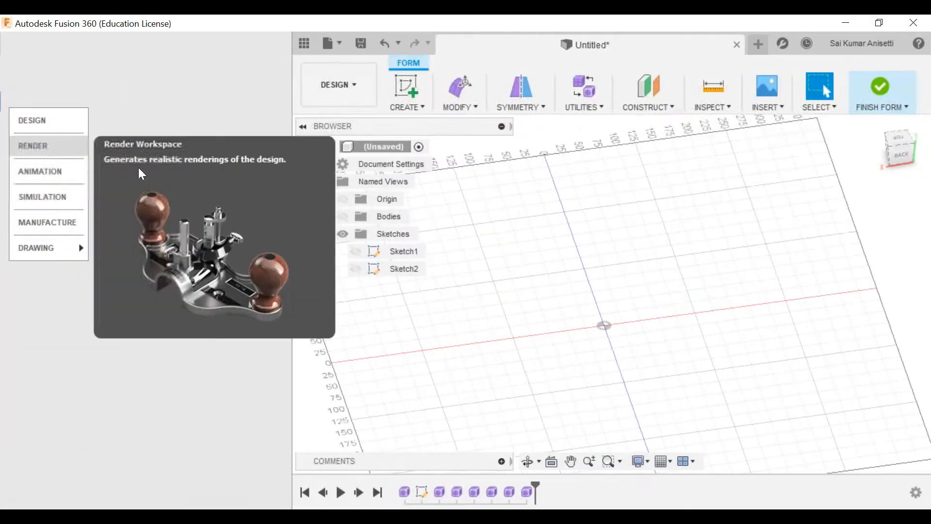
pyautogui.scroll(-5, 83, 368)
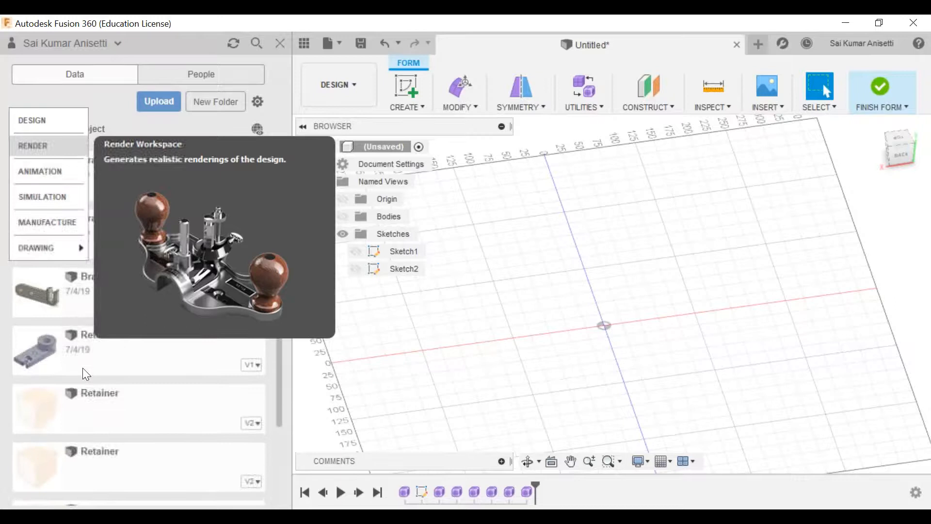
pyautogui.scroll(5, 88, 369)
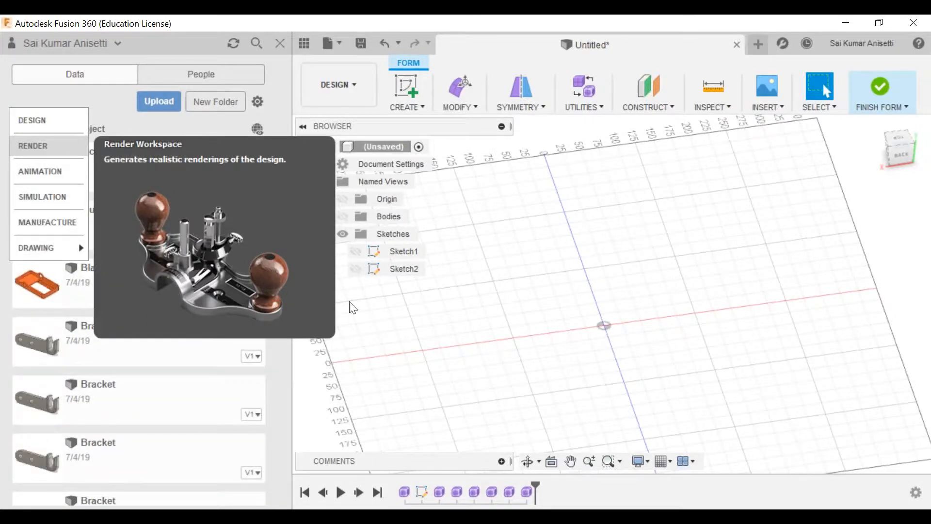
pyautogui.click(276, 120)
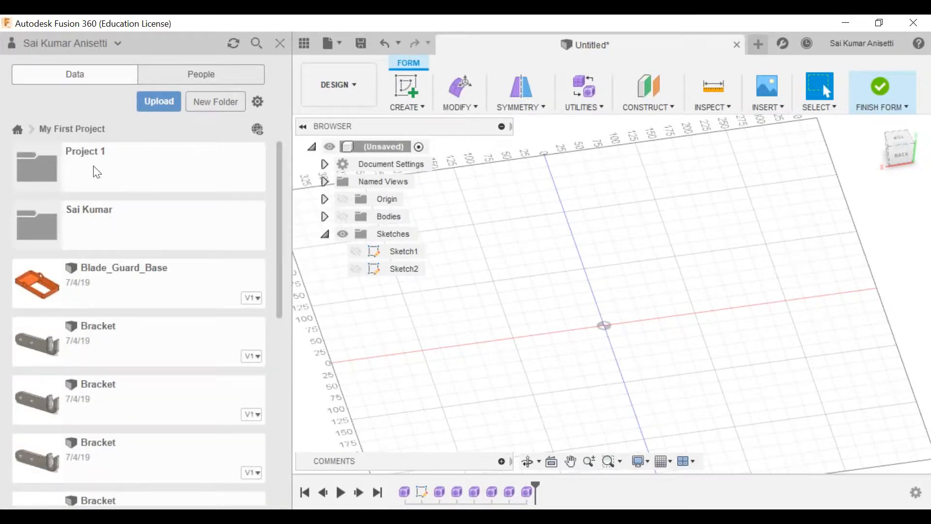
pyautogui.click(104, 179)
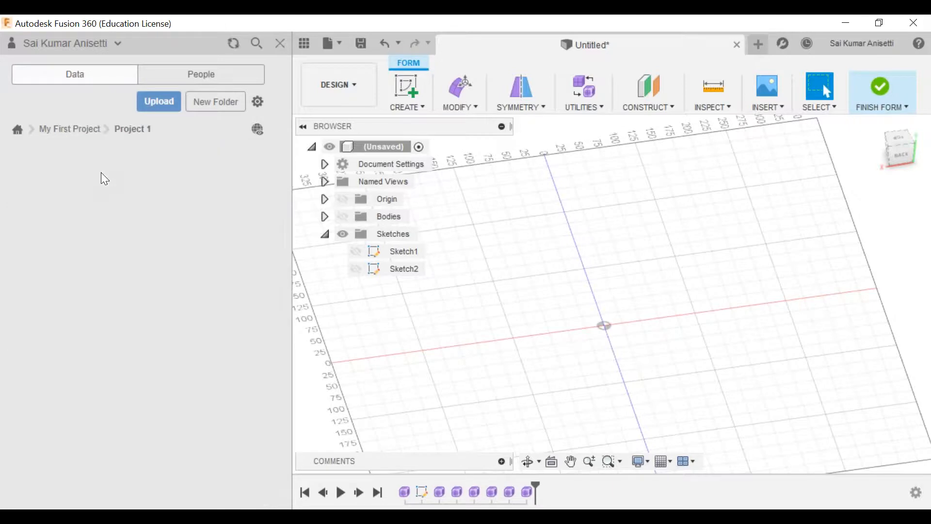
pyautogui.click(77, 130)
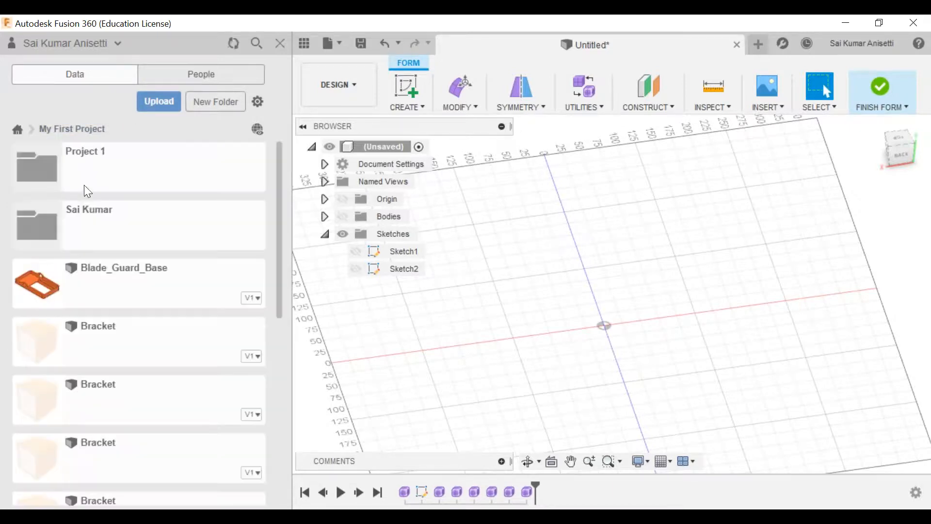
# Go through the project's second folder and open version V2 of the alloy1 race car design
pyautogui.click(103, 224)
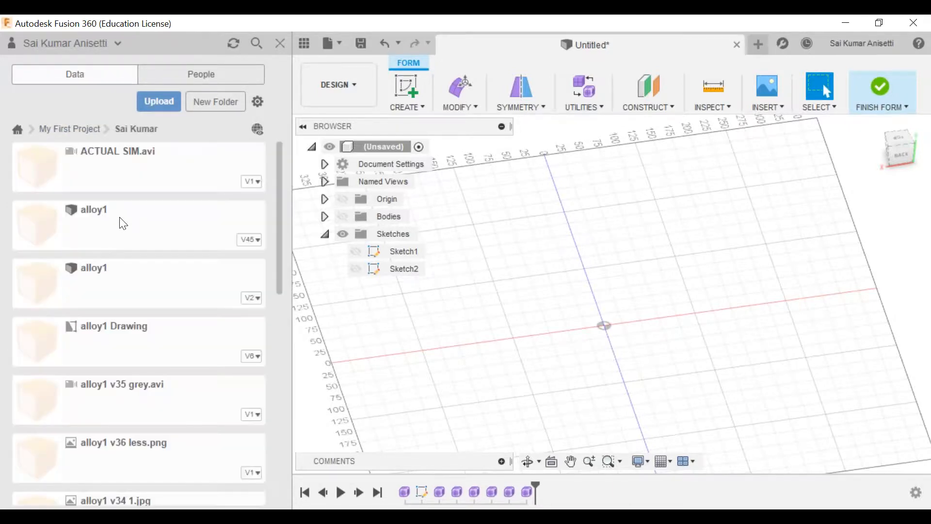
pyautogui.scroll(-3, 125, 229)
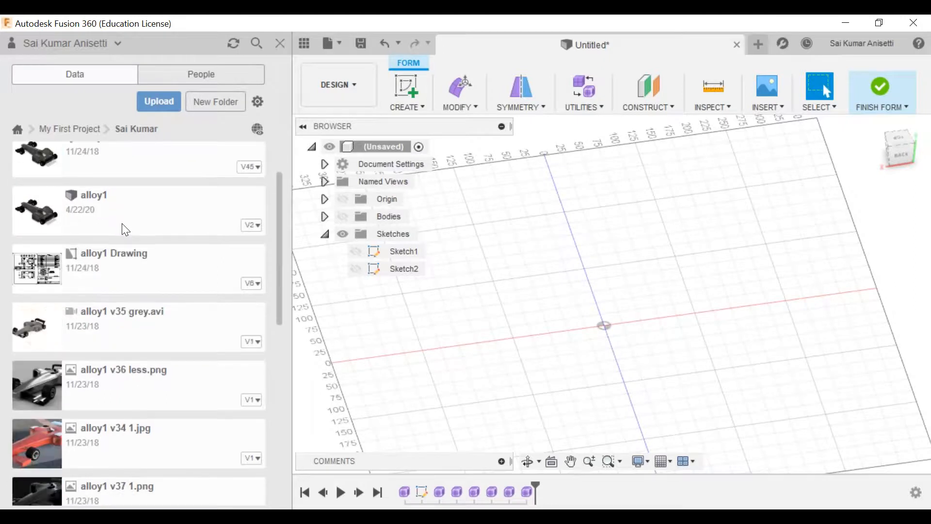
pyautogui.scroll(-5, 126, 262)
pyautogui.scroll(3, 125, 267)
pyautogui.scroll(2, 117, 260)
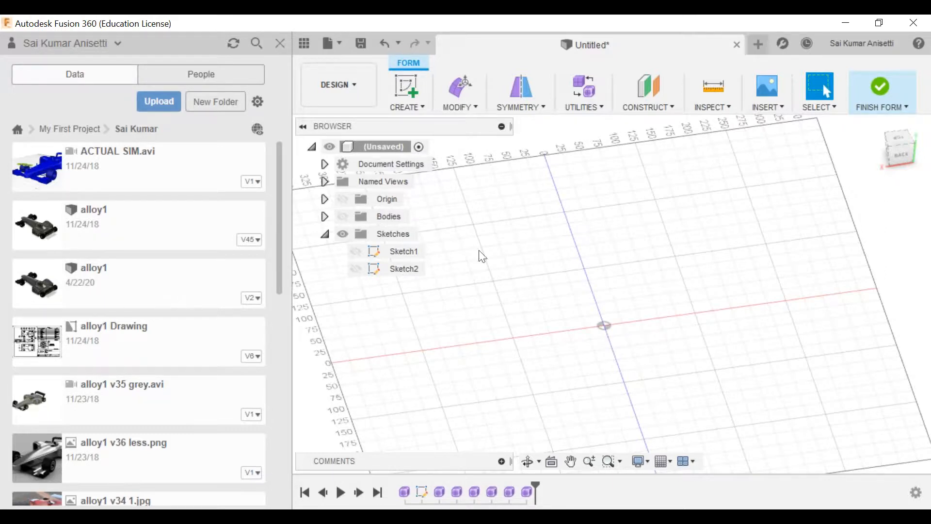
pyautogui.rightClick(77, 283)
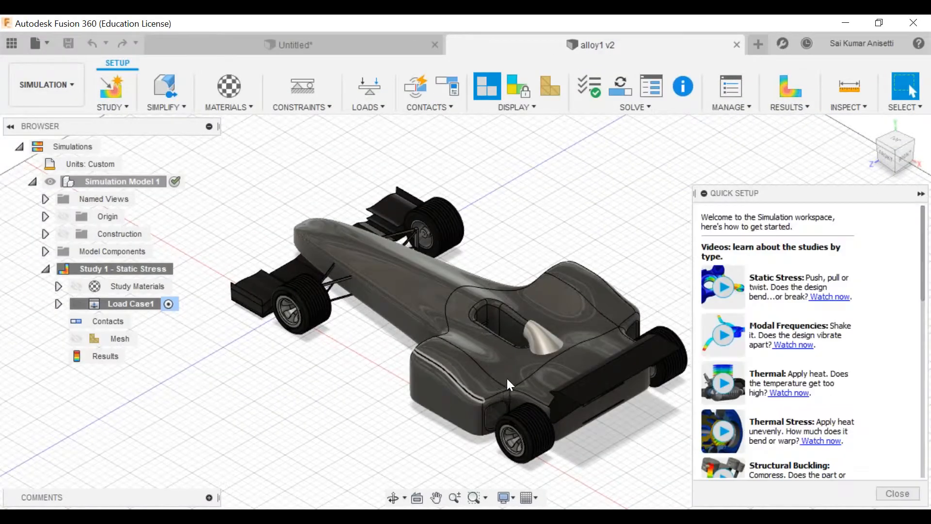
# Examine the race car's overall body shape, nose and side air intakes from the front
pyautogui.moveTo(525, 372)
pyautogui.keyDown('shift'); pyautogui.mouseDown(button='middle')
pyautogui.moveTo(565, 349)
pyautogui.moveTo(566, 387)
pyautogui.moveTo(575, 391)
pyautogui.moveTo(535, 363)
pyautogui.mouseUp(button='middle'); pyautogui.keyUp('shift')
pyautogui.scroll(1, 518, 361)
pyautogui.scroll(1, 517, 358)
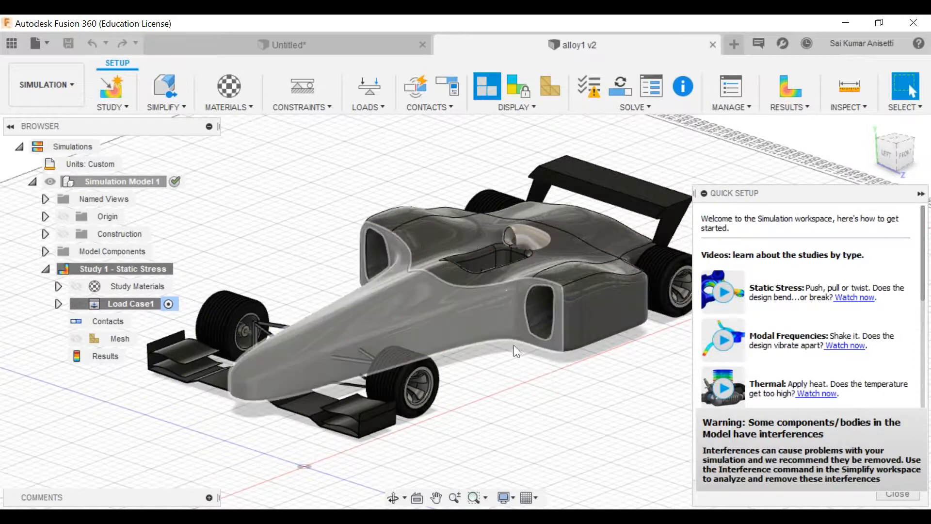
pyautogui.moveTo(513, 345); pyautogui.dragTo(540, 366, button='middle')
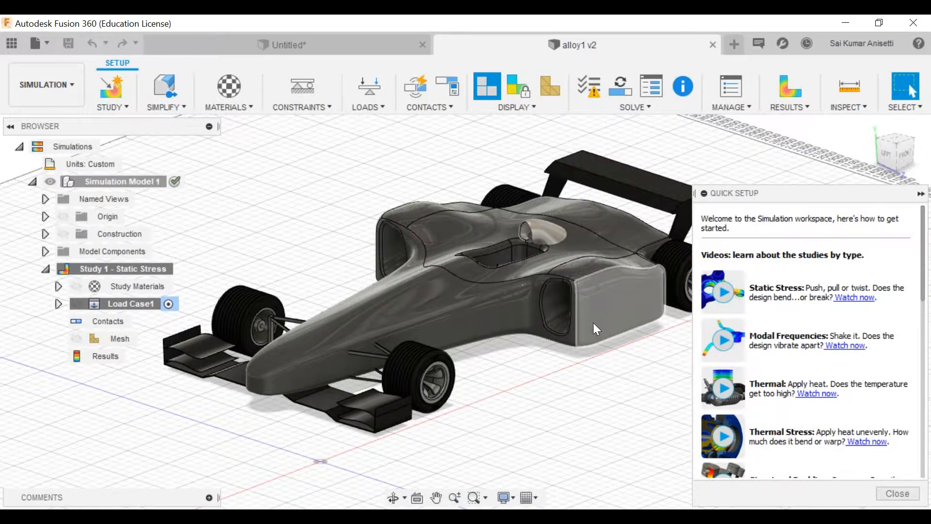
pyautogui.keyDown('shift'); pyautogui.moveTo(548, 350); pyautogui.dragTo(433, 342, button='middle'); pyautogui.keyUp('shift')
pyautogui.scroll(3, 433, 342)
pyautogui.moveTo(539, 304); pyautogui.dragTo(439, 334, button='middle')
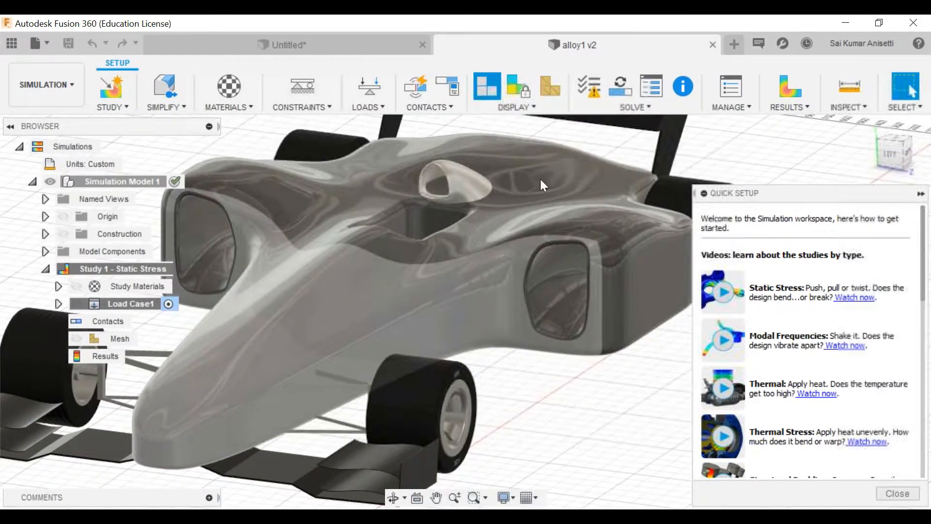
# Select the nose surface and the side pod's outer face in turn, and inspect the cockpit opening from above
pyautogui.click(562, 337)
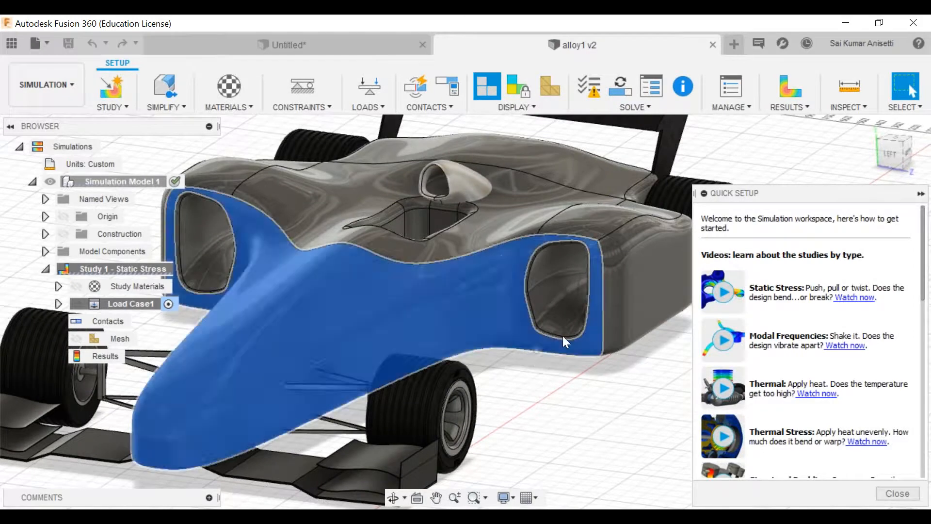
pyautogui.click(639, 281)
pyautogui.keyDown('shift'); pyautogui.moveTo(526, 264); pyautogui.dragTo(303, 303, button='middle'); pyautogui.keyUp('shift')
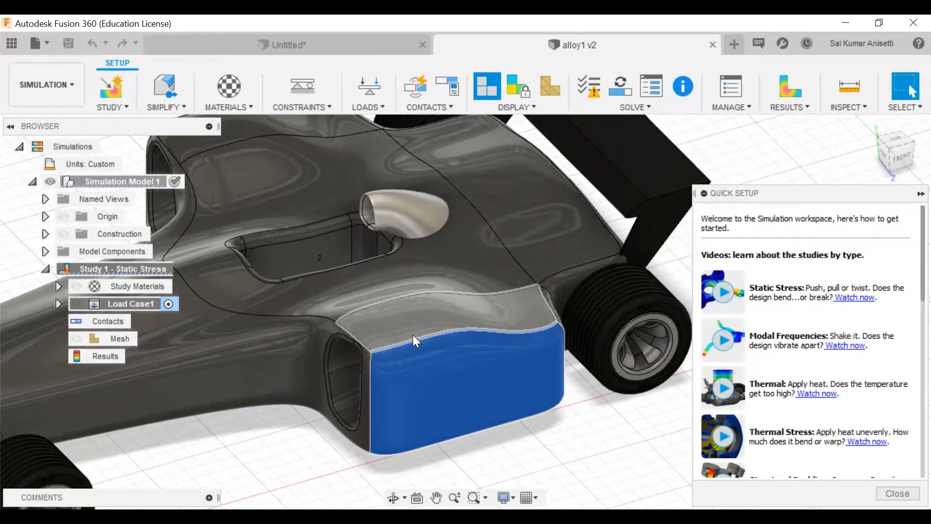
pyautogui.scroll(-3, 414, 334)
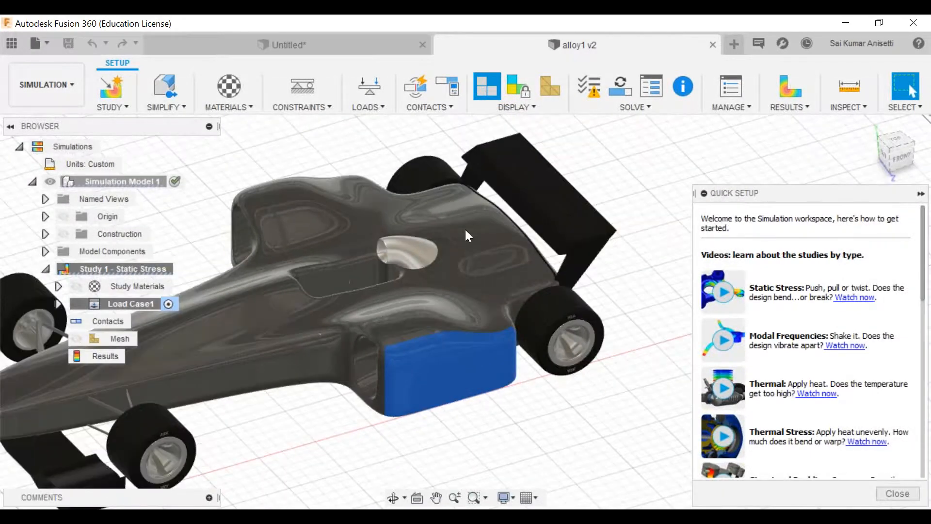
pyautogui.keyDown('shift'); pyautogui.moveTo(320, 243); pyautogui.dragTo(351, 287, button='middle'); pyautogui.keyUp('shift')
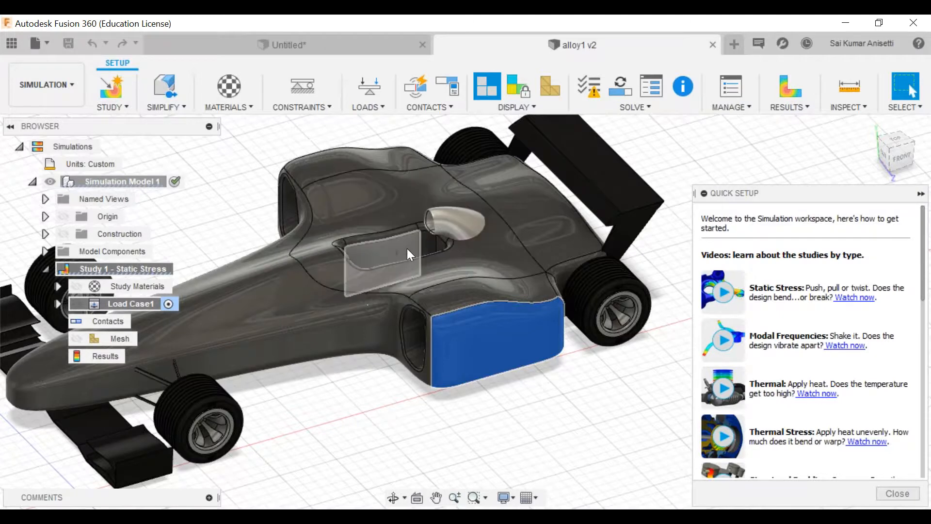
pyautogui.keyDown('shift'); pyautogui.moveTo(409, 253); pyautogui.dragTo(411, 288, button='middle'); pyautogui.keyUp('shift')
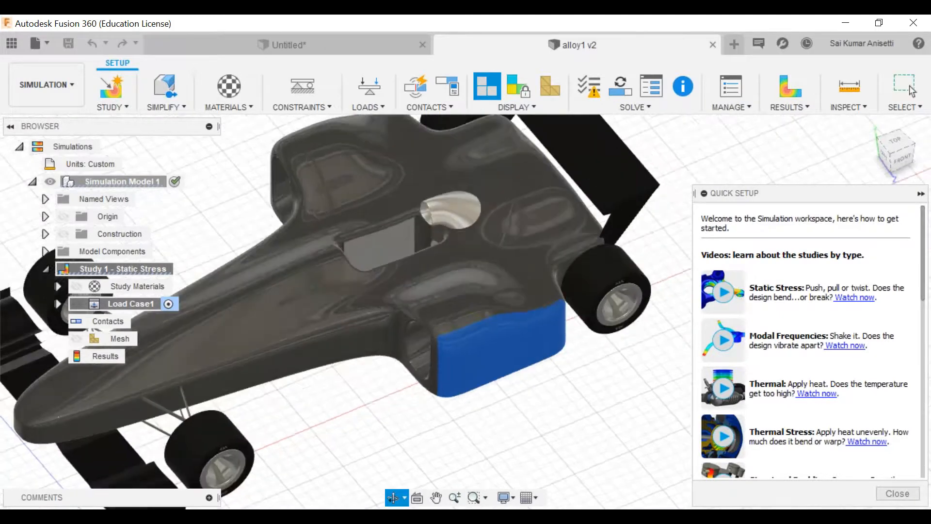
pyautogui.scroll(5, 395, 240)
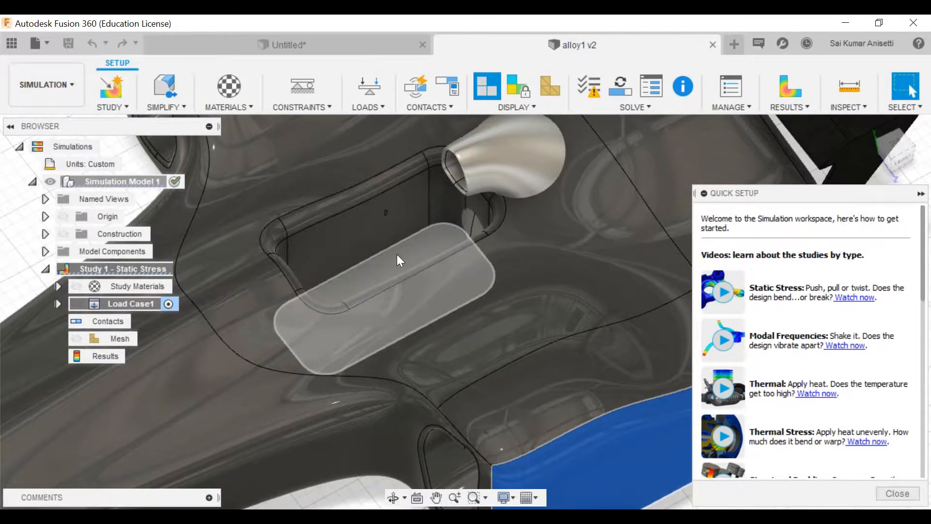
pyautogui.scroll(-5, 448, 308)
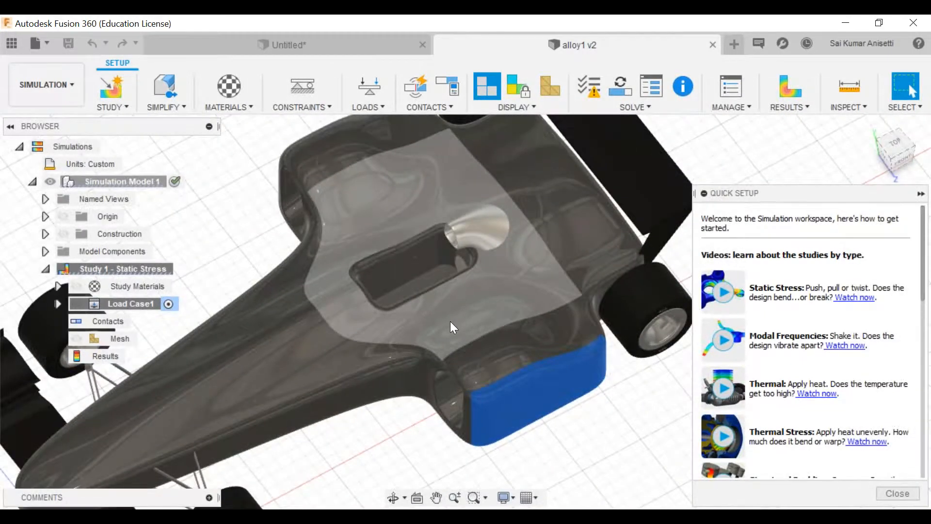
pyautogui.moveTo(454, 366); pyautogui.dragTo(434, 371, button='middle')
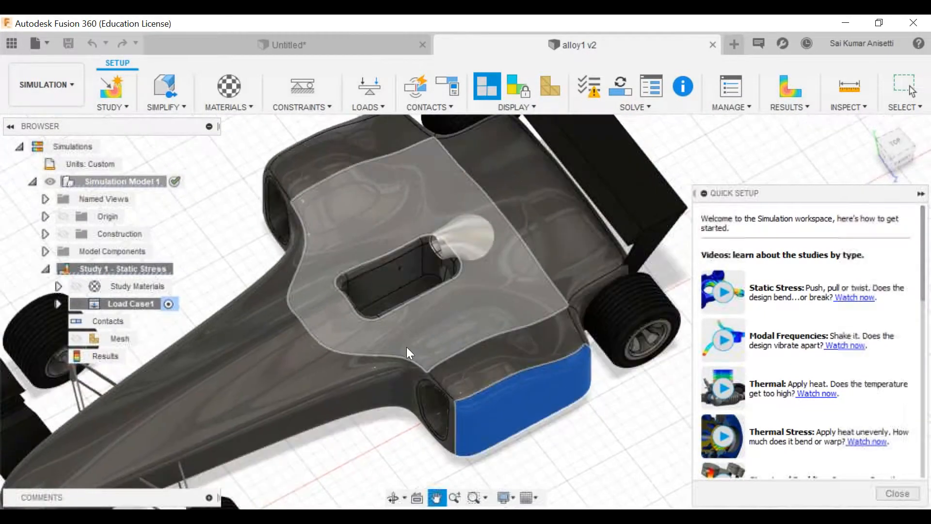
# Inspect the car's front wing and its curved blades up close beneath the nose
pyautogui.keyDown('shift'); pyautogui.moveTo(405, 336); pyautogui.dragTo(409, 259, button='middle'); pyautogui.keyUp('shift')
pyautogui.moveTo(213, 410); pyautogui.dragTo(534, 220, button='middle')
pyautogui.scroll(1, 390, 347)
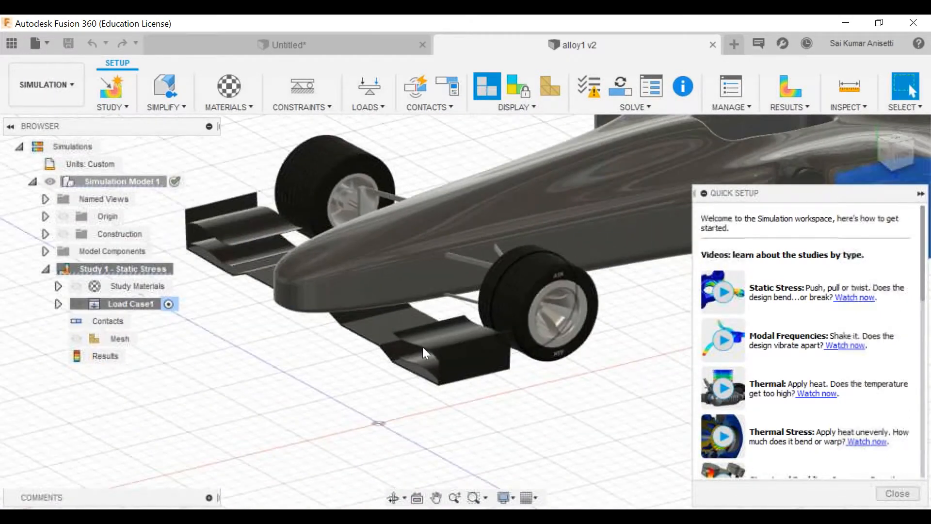
pyautogui.keyDown('shift'); pyautogui.moveTo(379, 345); pyautogui.dragTo(403, 332, button='middle'); pyautogui.keyUp('shift')
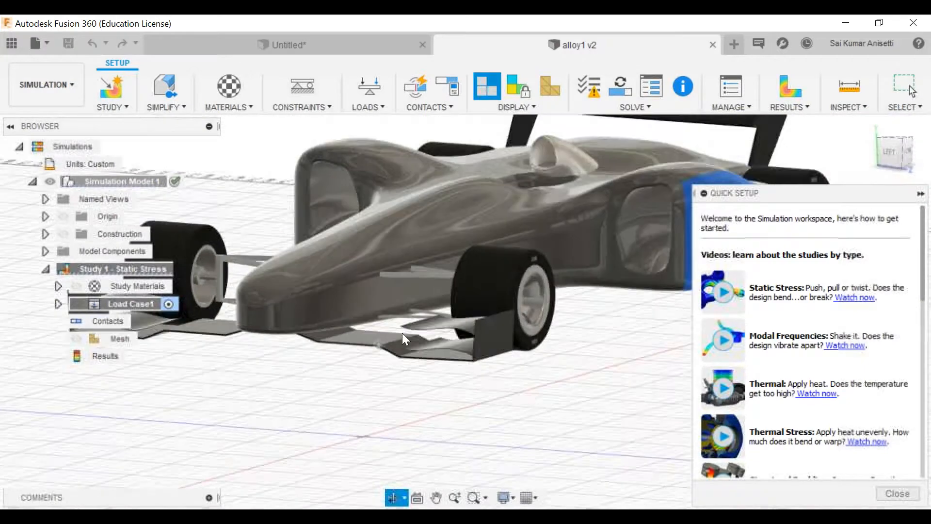
pyautogui.scroll(5, 402, 334)
pyautogui.scroll(2, 519, 345)
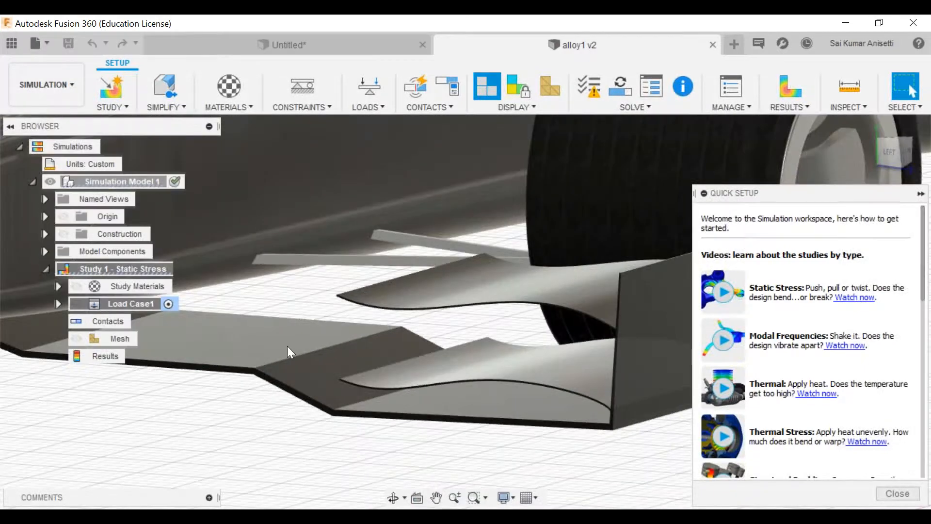
pyautogui.scroll(-3, 359, 345)
pyautogui.scroll(-4, 451, 326)
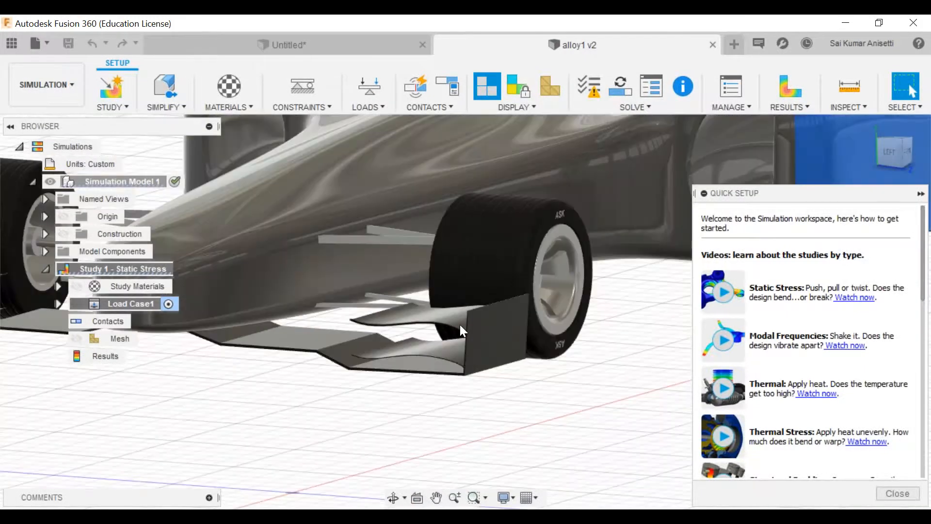
# Inspect the front wheel's rim spokes and tyre lettering, and return to a view of the whole car
pyautogui.moveTo(465, 303); pyautogui.dragTo(416, 283, button='middle')
pyautogui.scroll(5, 416, 283)
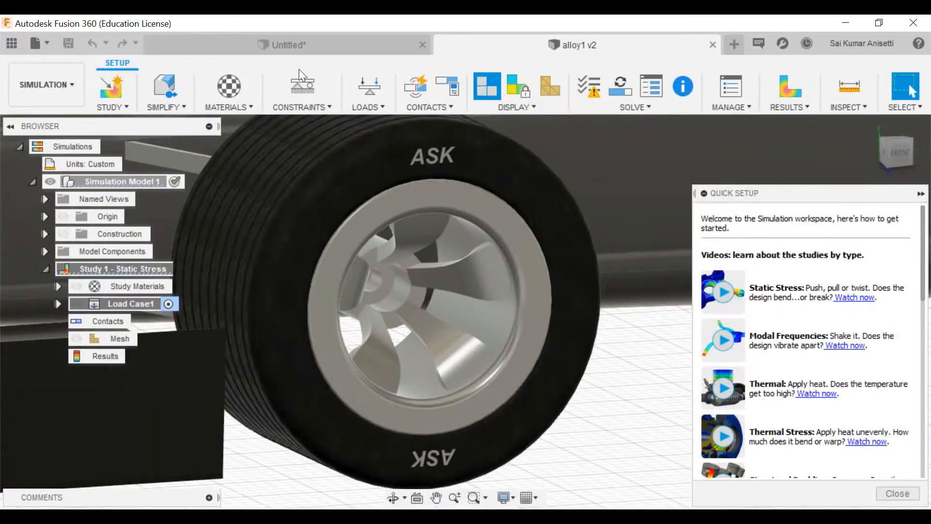
pyautogui.keyDown('shift'); pyautogui.moveTo(439, 275); pyautogui.dragTo(426, 182, button='middle'); pyautogui.keyUp('shift')
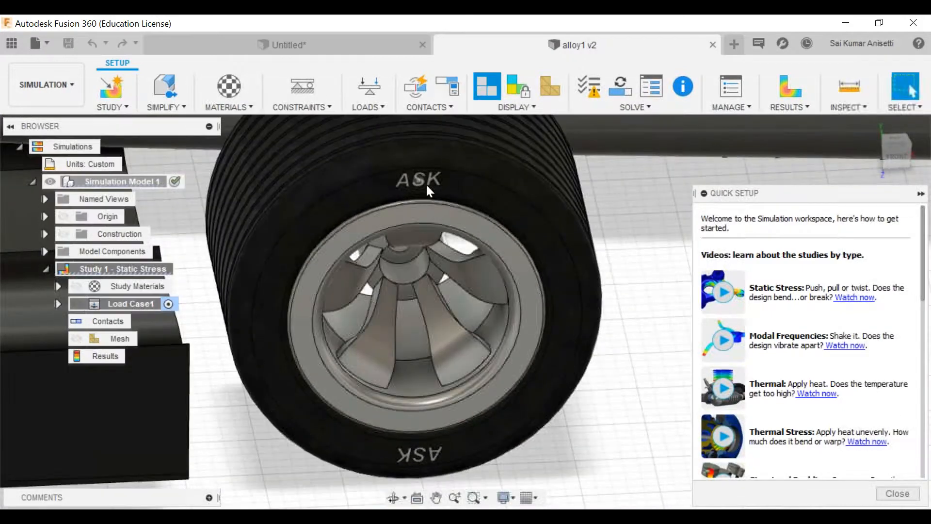
pyautogui.scroll(-8, 436, 218)
pyautogui.scroll(-2, 489, 253)
pyautogui.moveTo(523, 248); pyautogui.dragTo(435, 292, button='middle')
pyautogui.keyDown('shift'); pyautogui.moveTo(499, 293); pyautogui.dragTo(511, 306, button='middle'); pyautogui.keyUp('shift')
pyautogui.keyDown('shift'); pyautogui.moveTo(510, 307); pyautogui.dragTo(523, 273); pyautogui.keyUp('shift')
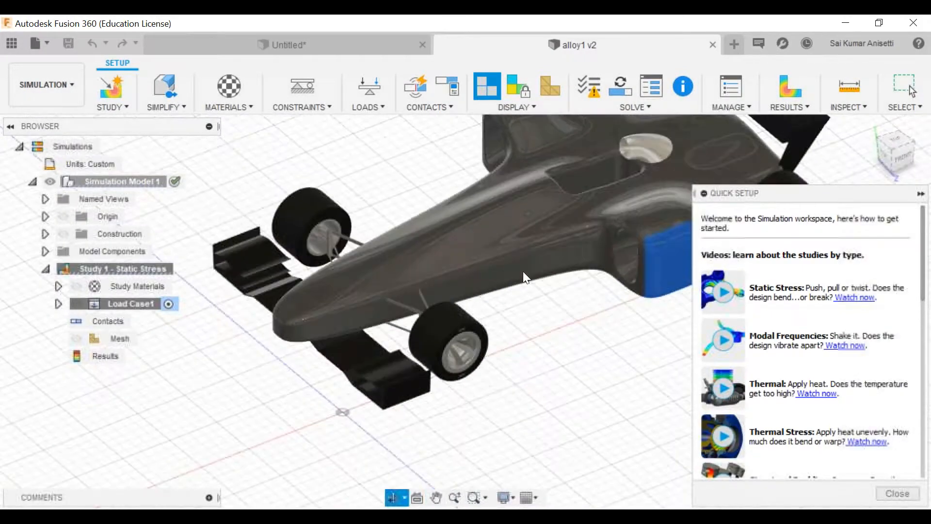
pyautogui.scroll(-4, 538, 276)
pyautogui.moveTo(537, 275); pyautogui.dragTo(518, 266, button='middle')
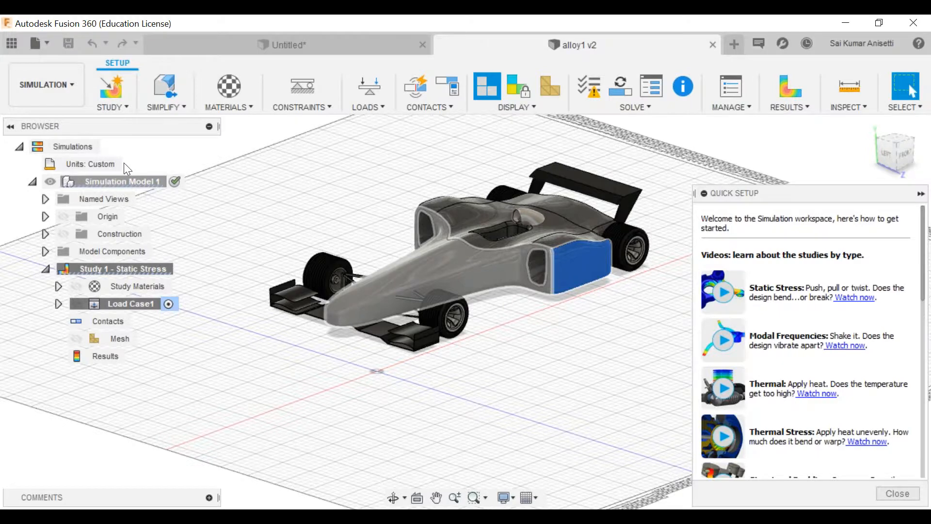
# Browse the project's saved files, looking over the alloy1 drawing, renders, CAM part and simulation files
pyautogui.click(34, 87)
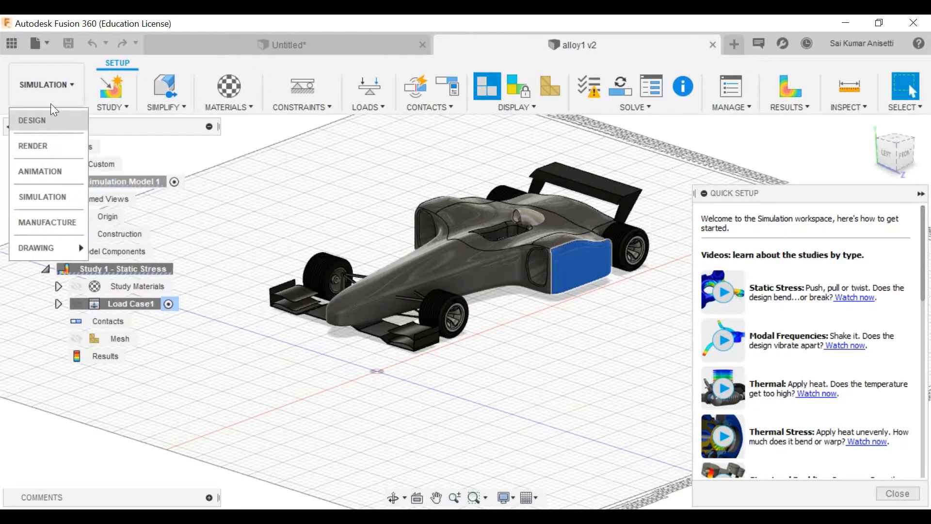
pyautogui.click(12, 44)
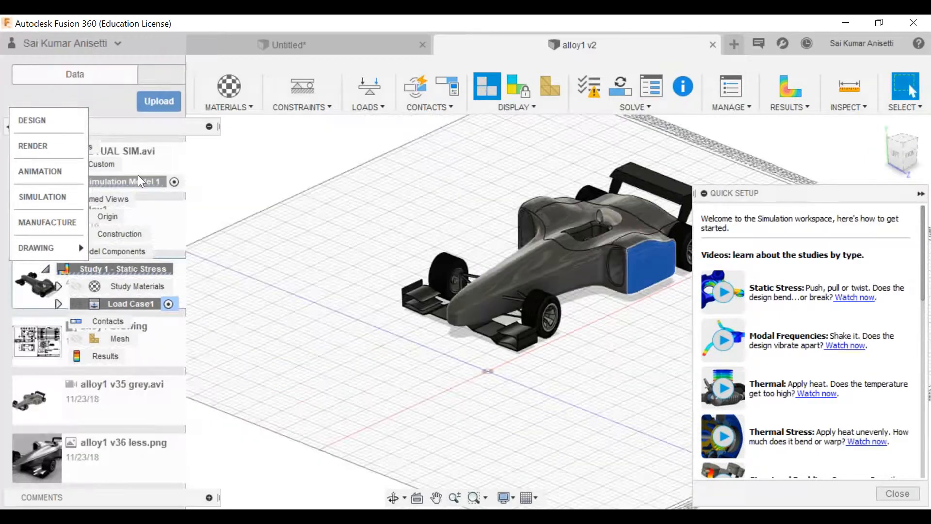
pyautogui.scroll(-5, 145, 291)
pyautogui.scroll(-1, 150, 296)
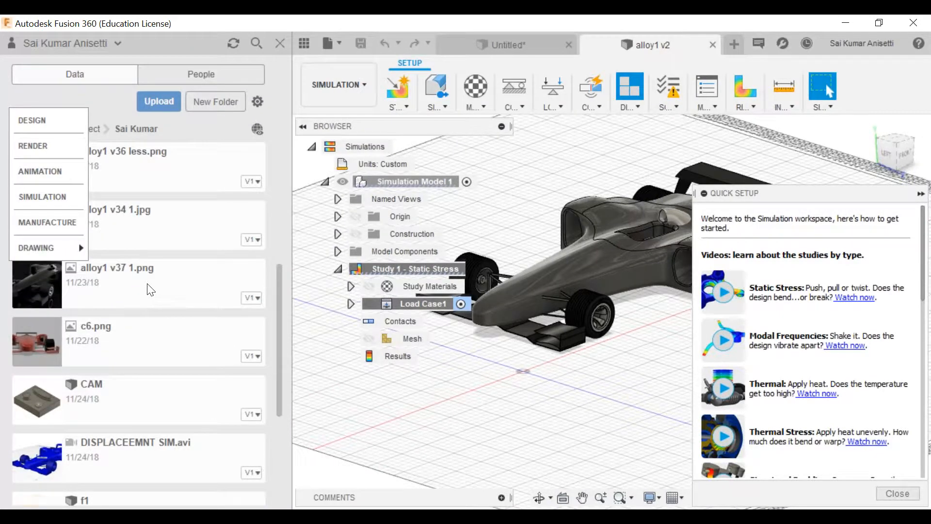
pyautogui.scroll(-4, 92, 300)
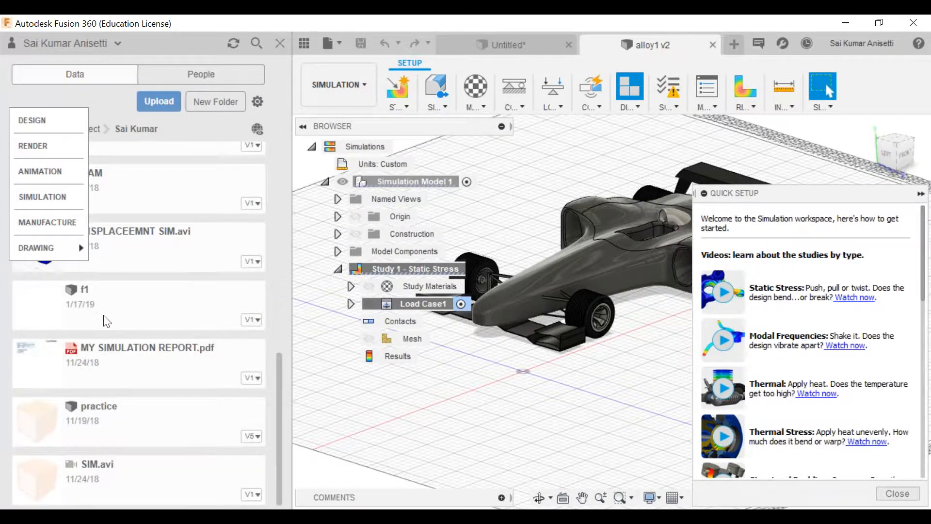
pyautogui.scroll(1, 110, 324)
pyautogui.scroll(-1, 110, 324)
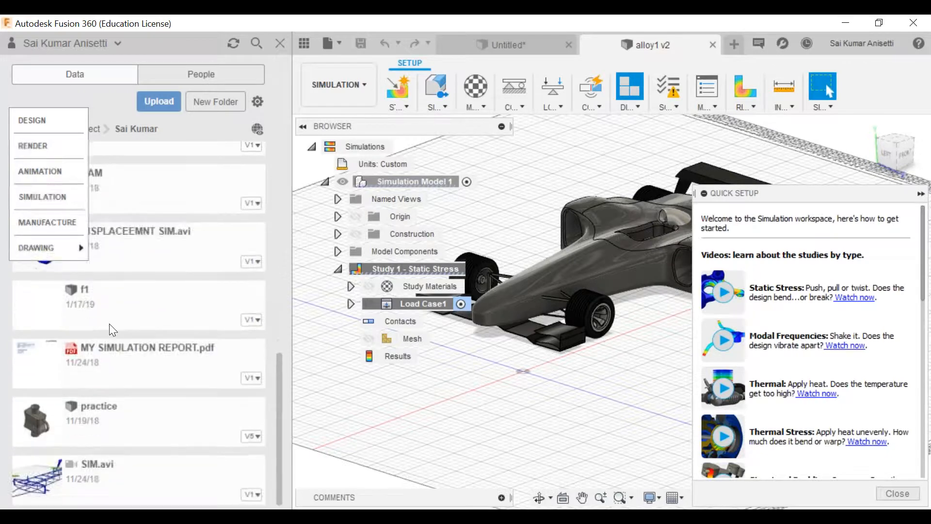
pyautogui.scroll(3, 140, 427)
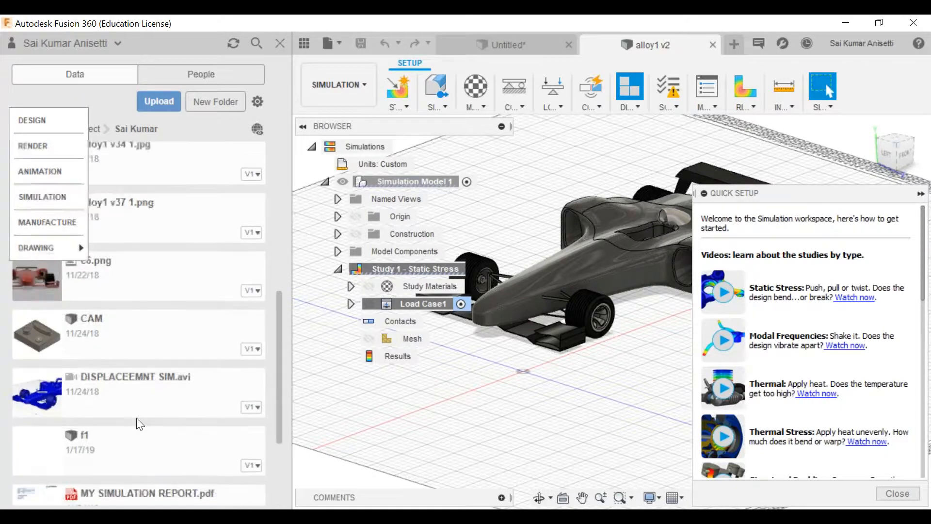
pyautogui.scroll(1, 168, 293)
pyautogui.scroll(5, 204, 354)
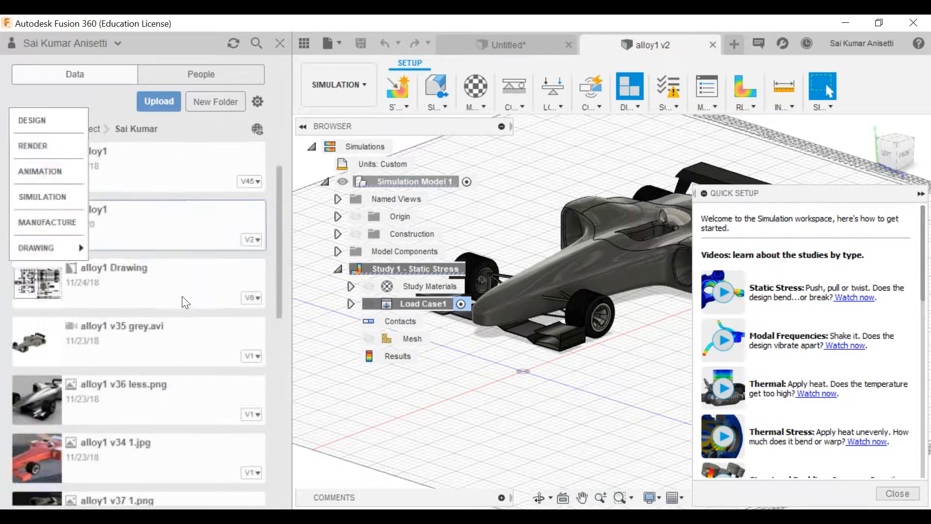
# Dismiss the simulation setup help and the project file listing, and close the alloy1 race car design
pyautogui.click(921, 194)
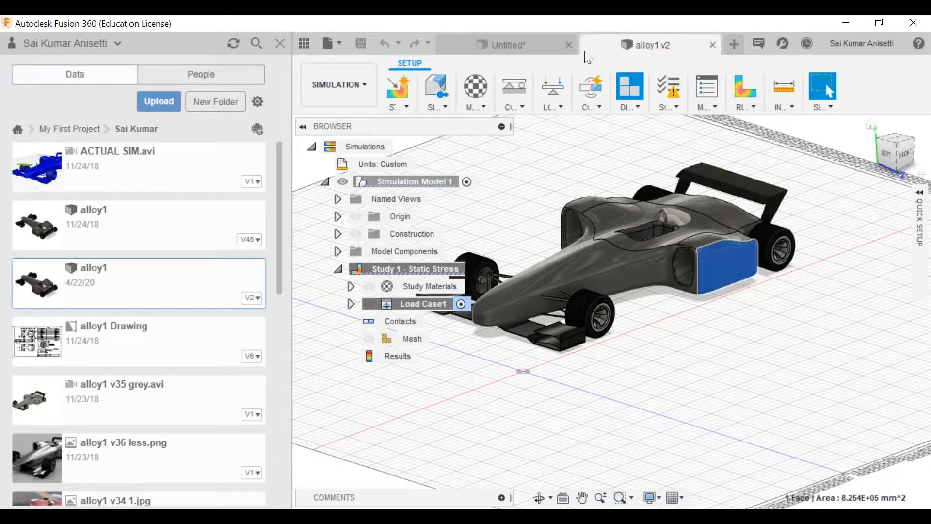
pyautogui.click(280, 44)
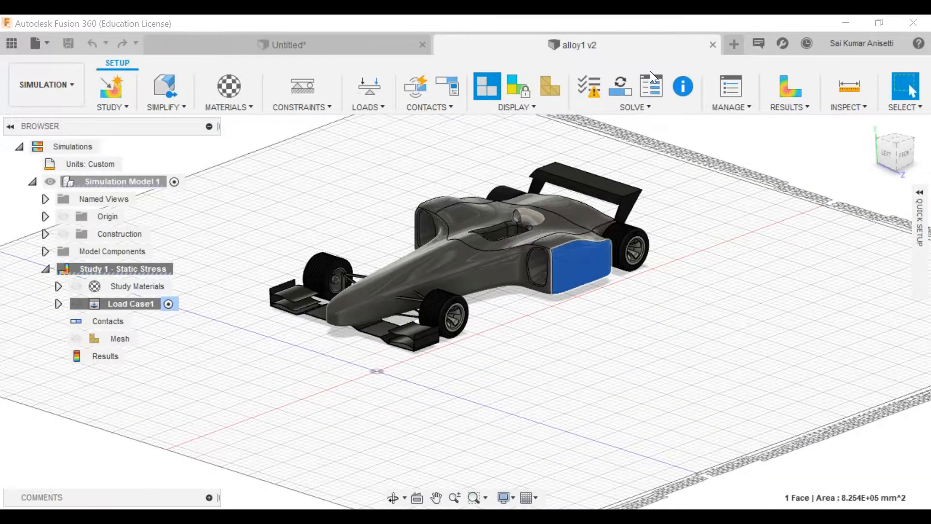
pyautogui.click(713, 44)
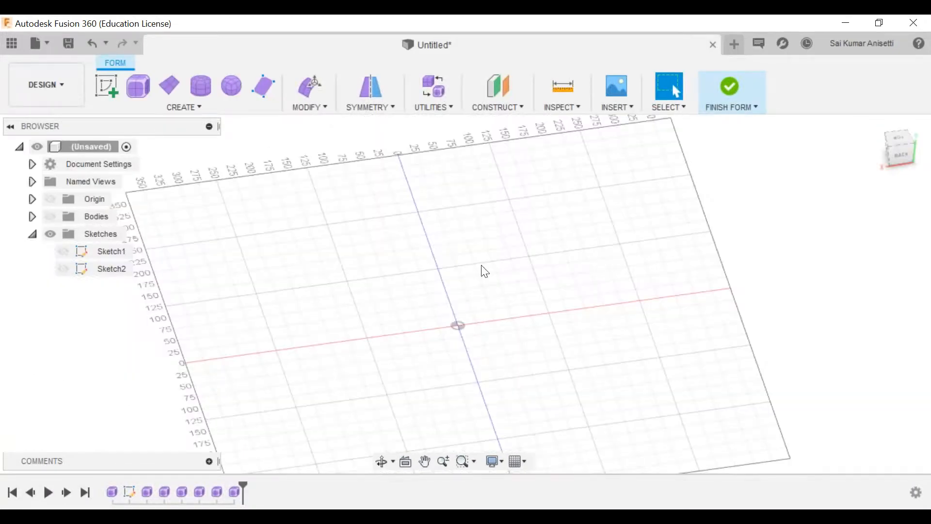
# Insert the saved image c6.png from My First Project as a background canvas in the untitled form design
pyautogui.keyDown('shift'); pyautogui.moveTo(494, 298); pyautogui.dragTo(501, 272, button='middle'); pyautogui.keyUp('shift')
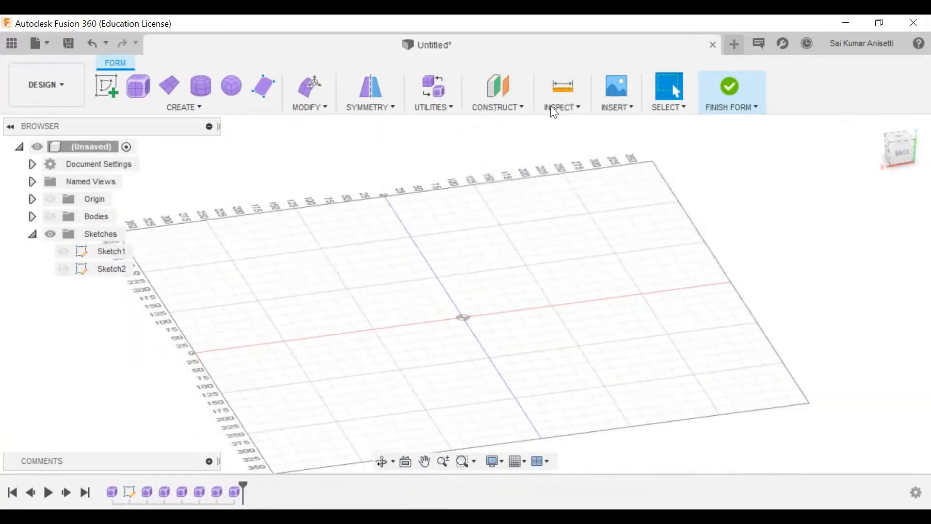
pyautogui.click(613, 92)
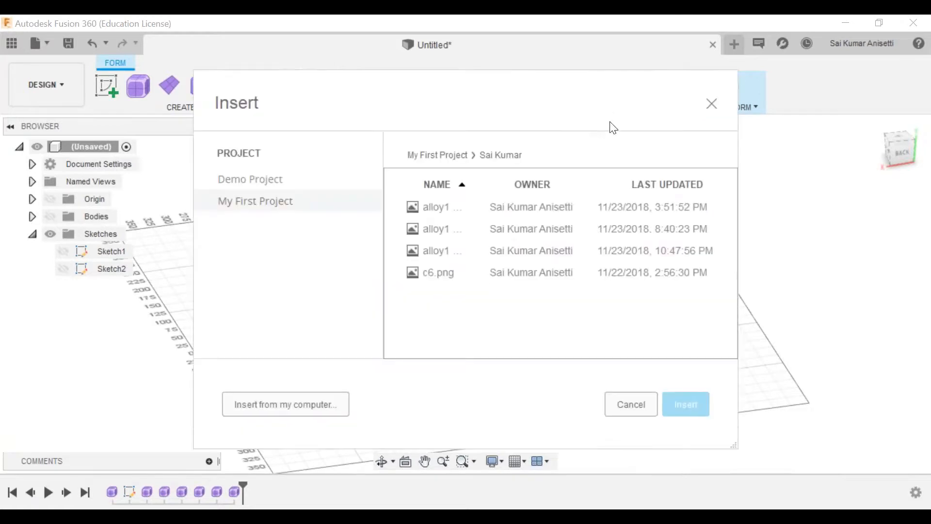
pyautogui.click(650, 398)
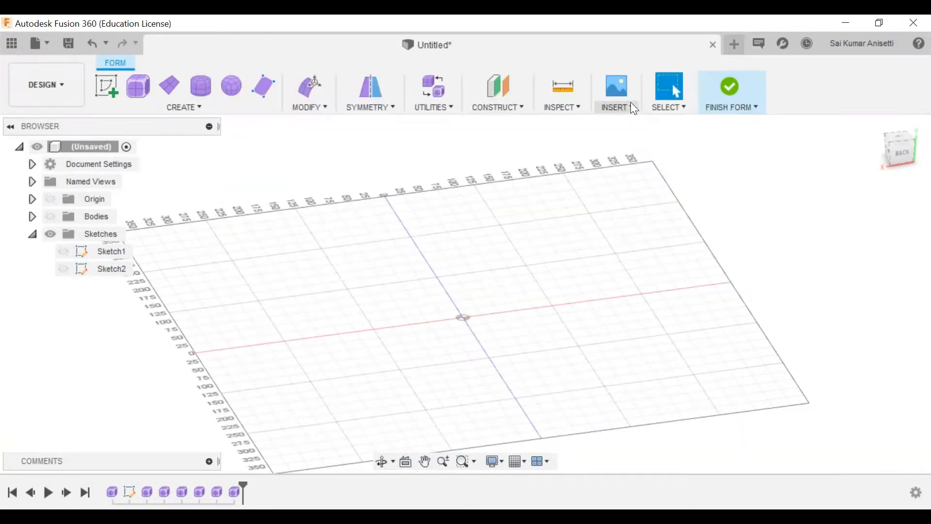
pyautogui.click(630, 107)
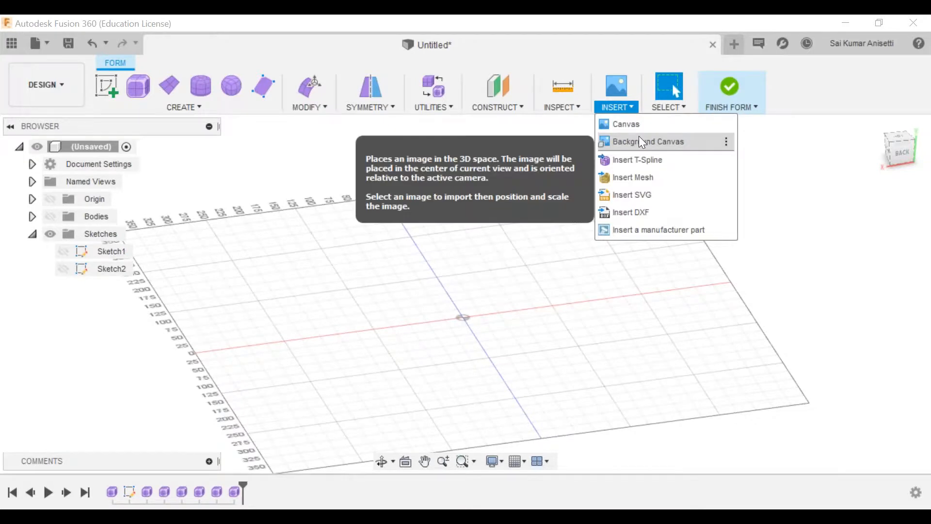
pyautogui.click(640, 141)
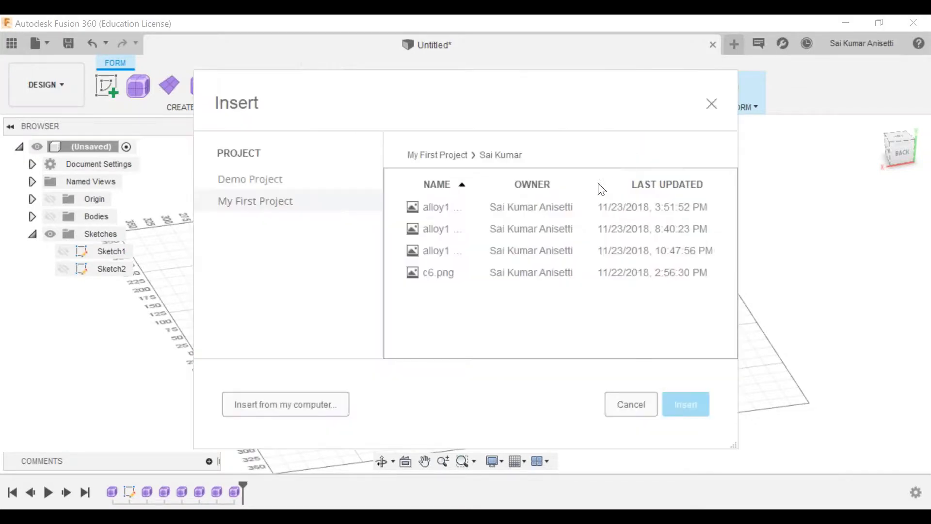
pyautogui.click(438, 275)
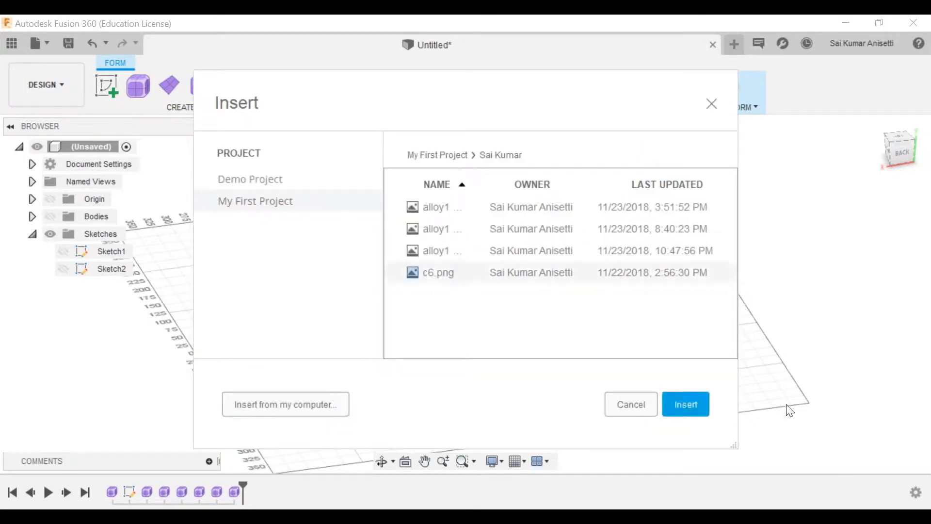
pyautogui.click(685, 409)
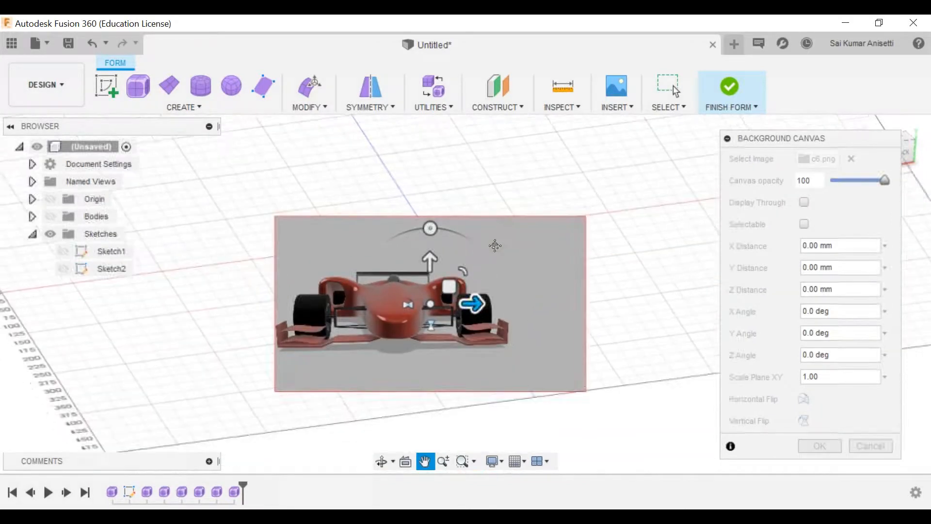
# Check the race car image from several angles and accept the background canvas with its default position, scale and 100 opacity
pyautogui.keyDown('shift'); pyautogui.moveTo(607, 367); pyautogui.dragTo(475, 291, button='middle'); pyautogui.keyUp('shift')
pyautogui.keyDown('shift'); pyautogui.moveTo(556, 334); pyautogui.dragTo(517, 225, button='middle'); pyautogui.keyUp('shift')
pyautogui.keyDown('shift'); pyautogui.moveTo(492, 338); pyautogui.dragTo(411, 383, button='middle'); pyautogui.keyUp('shift')
pyautogui.scroll(3, 380, 341)
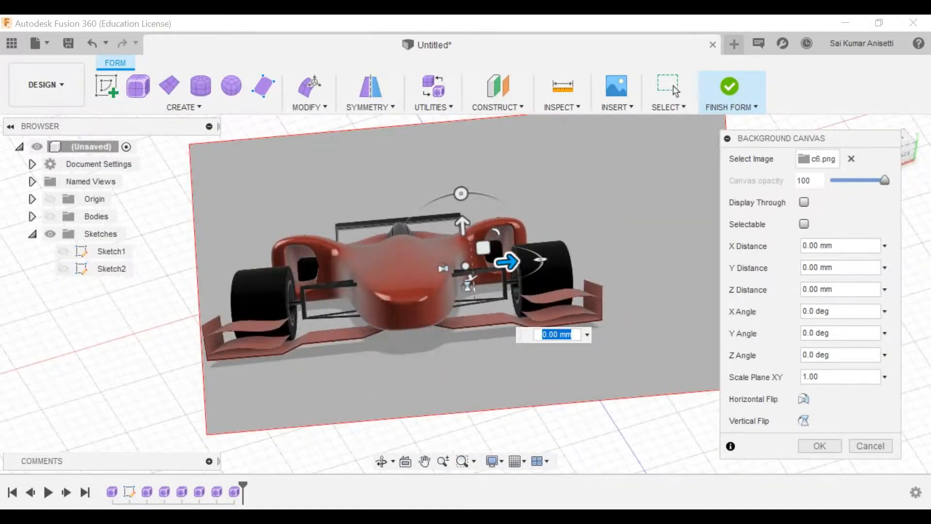
pyautogui.scroll(-5, 470, 280)
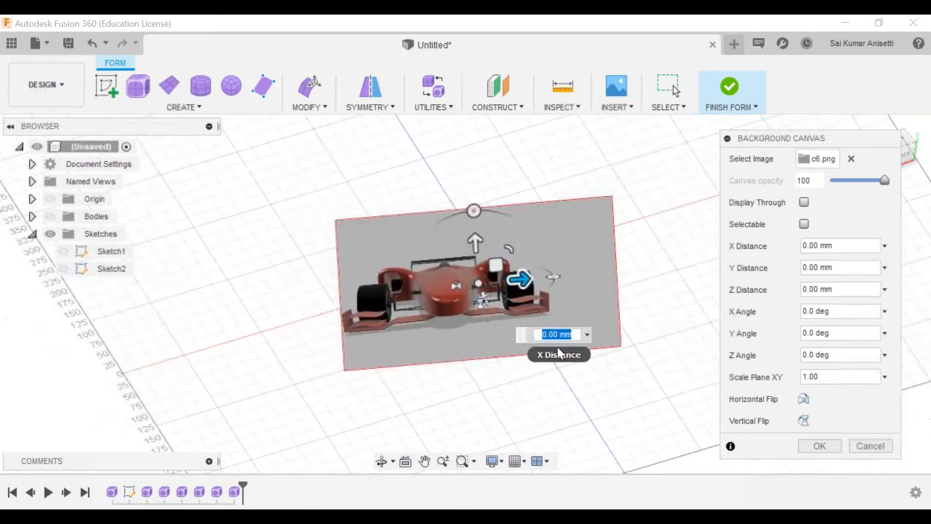
pyautogui.click(809, 443)
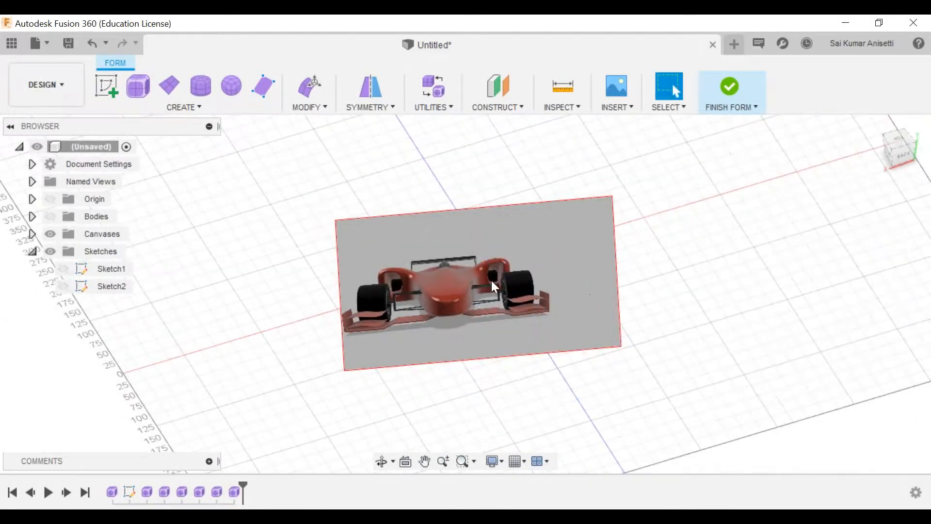
# Create a centered, symmetric form box about 100 mm long and 160 mm wide over the nose of the car image
pyautogui.keyDown('shift'); pyautogui.moveTo(462, 266); pyautogui.dragTo(463, 286, button='middle'); pyautogui.keyUp('shift')
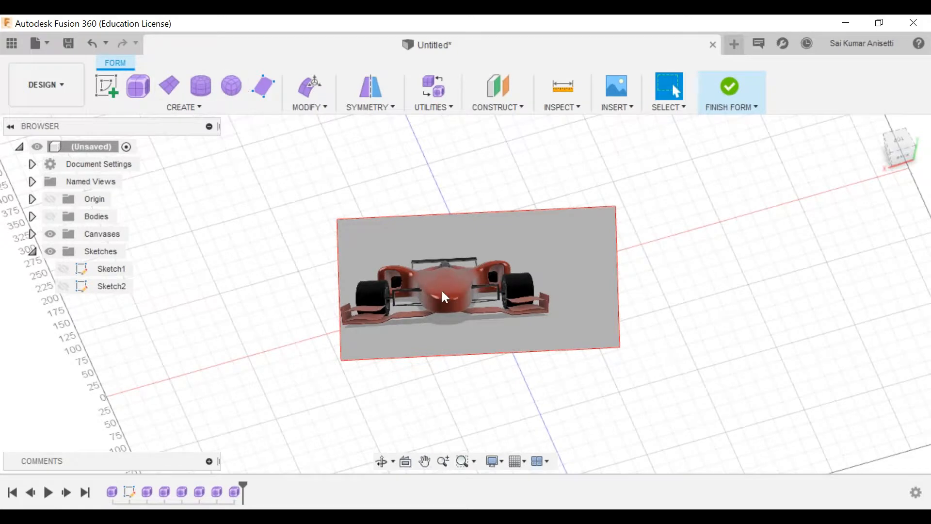
pyautogui.scroll(3, 443, 292)
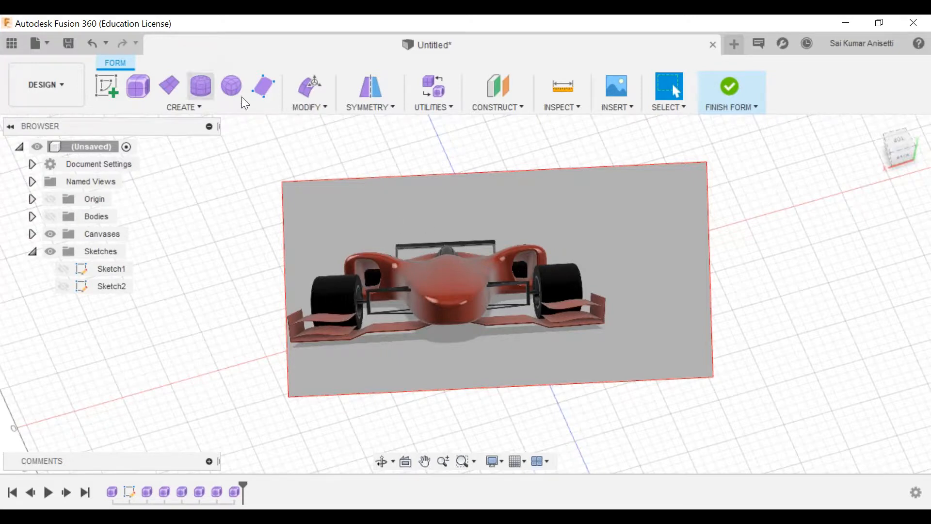
pyautogui.click(144, 91)
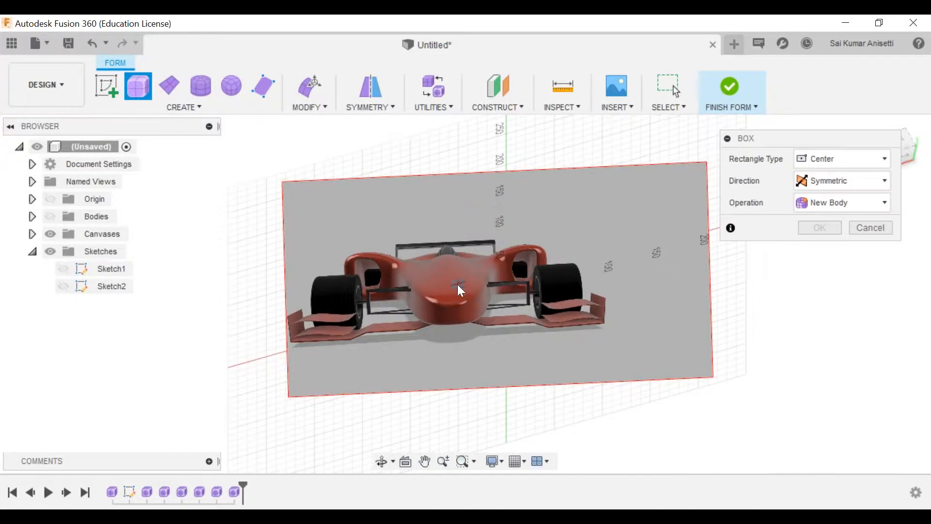
pyautogui.click(450, 302)
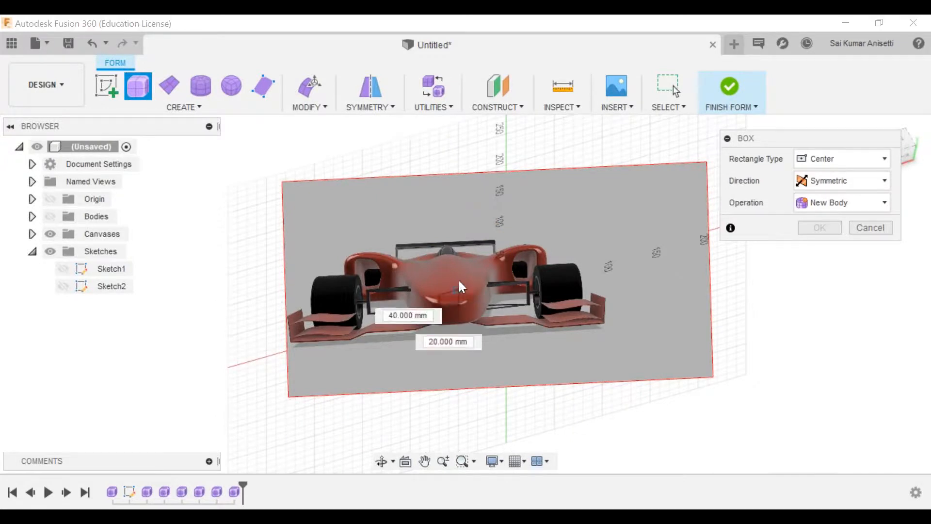
pyautogui.click(446, 250)
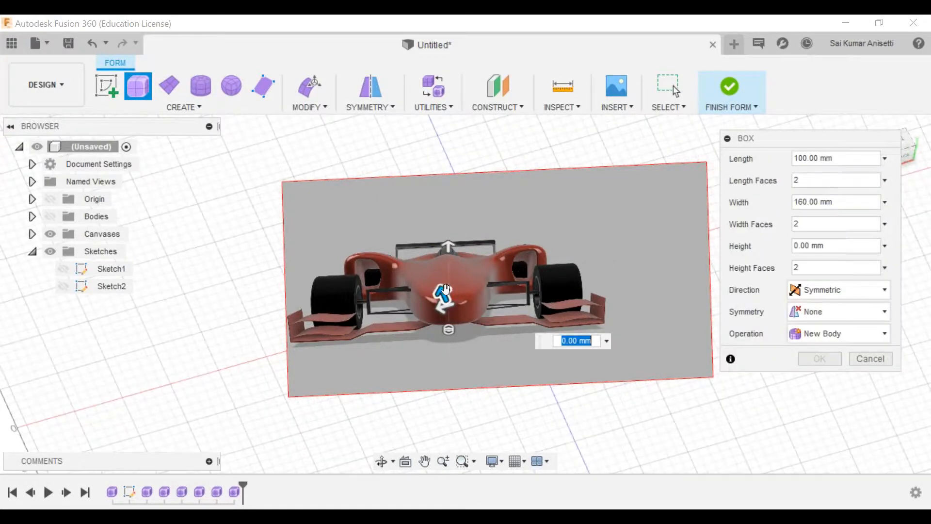
pyautogui.moveTo(436, 286)
pyautogui.mouseDown()
pyautogui.moveTo(421, 245)
pyautogui.moveTo(432, 271)
pyautogui.mouseUp()
pyautogui.press('Return')
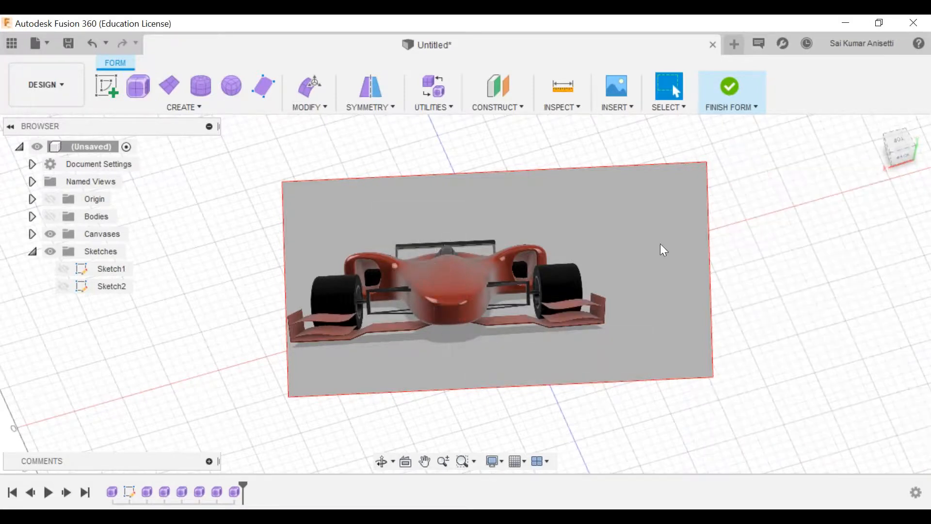
# Make all the hidden bodies visible alongside the car image and finish the form
pyautogui.keyDown('shift'); pyautogui.moveTo(659, 274); pyautogui.dragTo(651, 296, button='middle'); pyautogui.keyUp('shift')
pyautogui.click(48, 218)
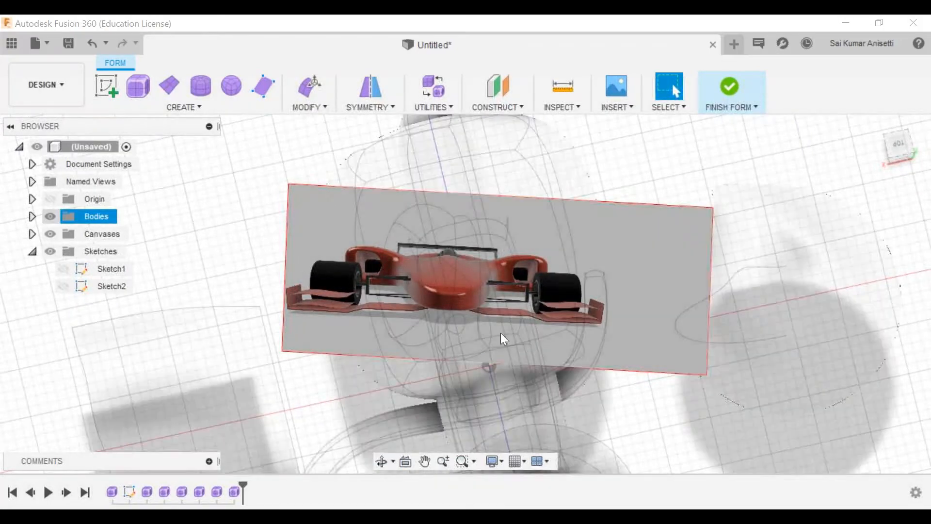
pyautogui.click(526, 302)
pyautogui.moveTo(558, 319); pyautogui.dragTo(576, 334, button='middle')
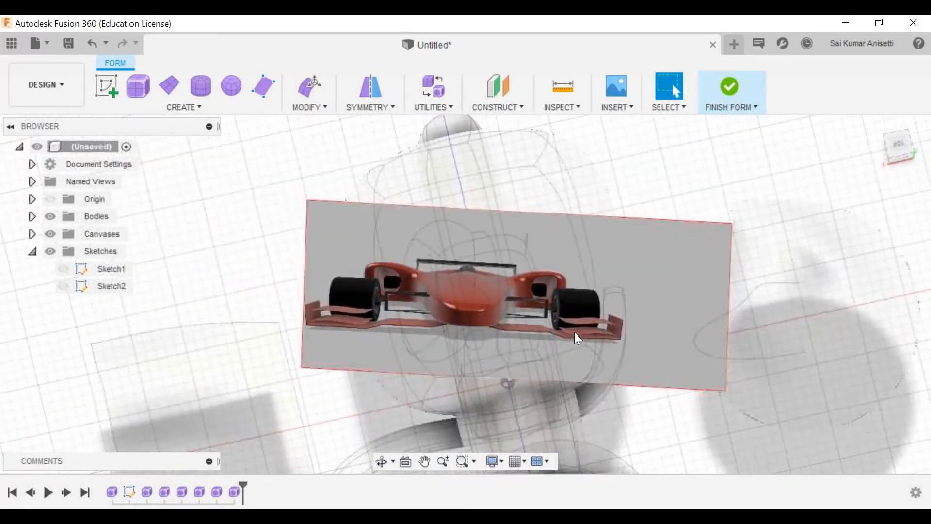
pyautogui.click(722, 87)
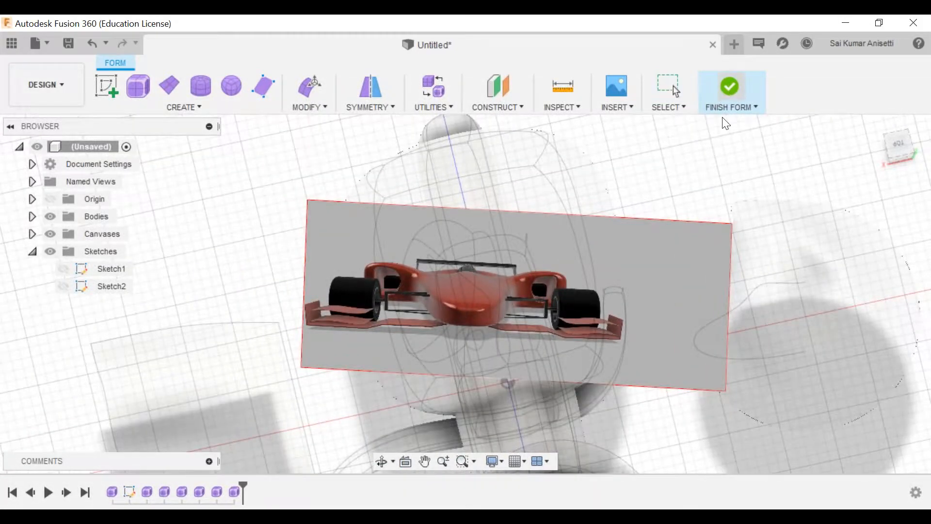
# Examine the freeform bodies around the canvas, with a close look at the wavy sheet surface beside the tall cylinder
pyautogui.moveTo(460, 346); pyautogui.dragTo(457, 320, button='middle')
pyautogui.keyDown('shift'); pyautogui.moveTo(380, 312); pyautogui.dragTo(681, 256, button='middle'); pyautogui.keyUp('shift')
pyautogui.scroll(-5, 563, 307)
pyautogui.keyDown('shift'); pyautogui.moveTo(714, 283); pyautogui.dragTo(612, 280, button='middle'); pyautogui.keyUp('shift')
pyautogui.scroll(-6, 578, 275)
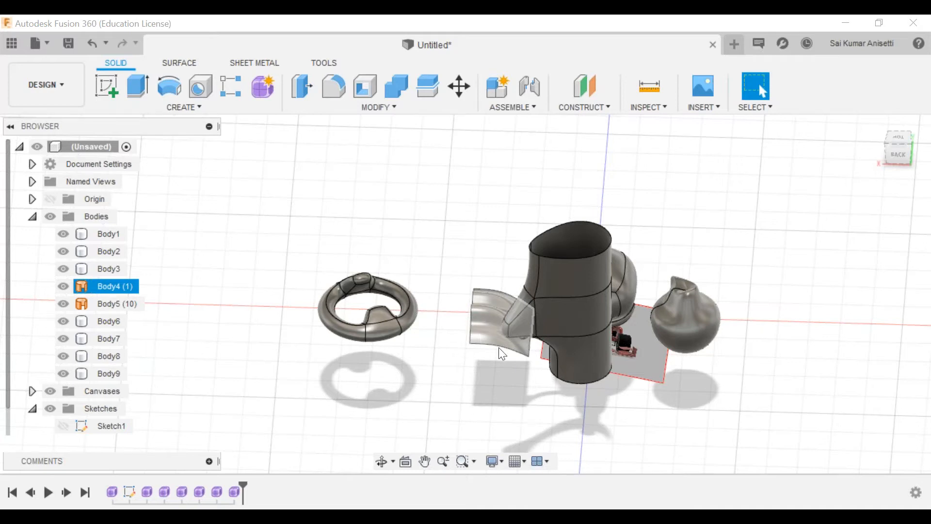
pyautogui.click(503, 314)
pyautogui.keyDown('shift'); pyautogui.moveTo(502, 313); pyautogui.dragTo(426, 307, button='middle'); pyautogui.keyUp('shift')
pyautogui.scroll(5, 493, 335)
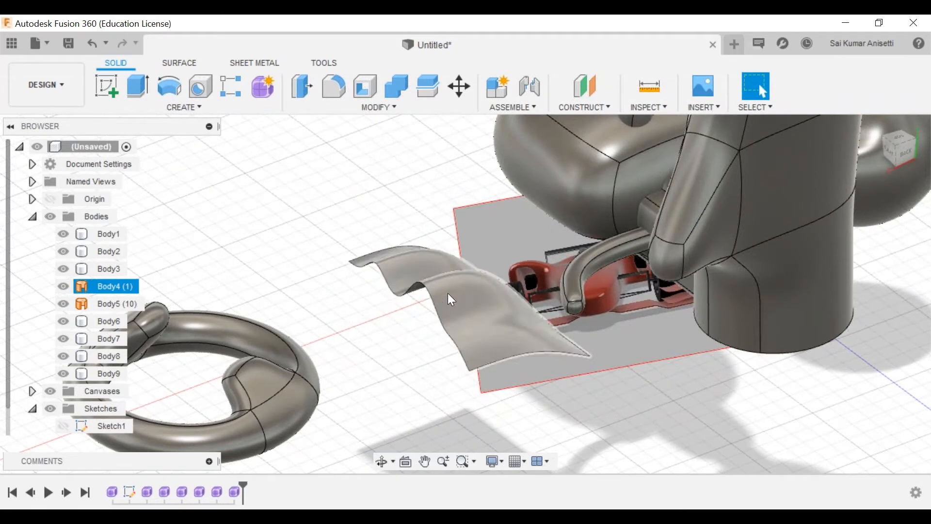
pyautogui.moveTo(591, 327)
pyautogui.keyDown('shift'); pyautogui.mouseDown(button='middle')
pyautogui.moveTo(437, 308)
pyautogui.moveTo(415, 285)
pyautogui.mouseUp(button='middle'); pyautogui.keyUp('shift')
pyautogui.scroll(-4, 416, 285)
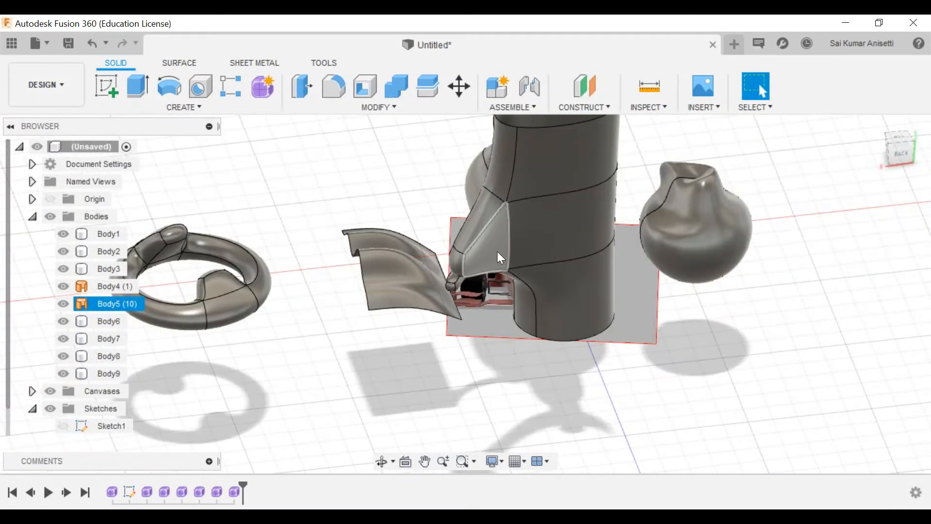
pyautogui.scroll(-5, 500, 257)
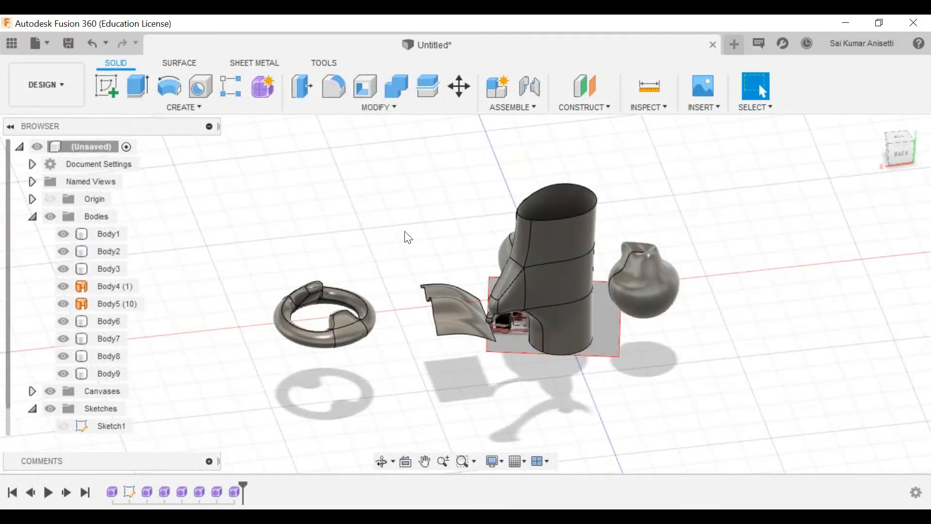